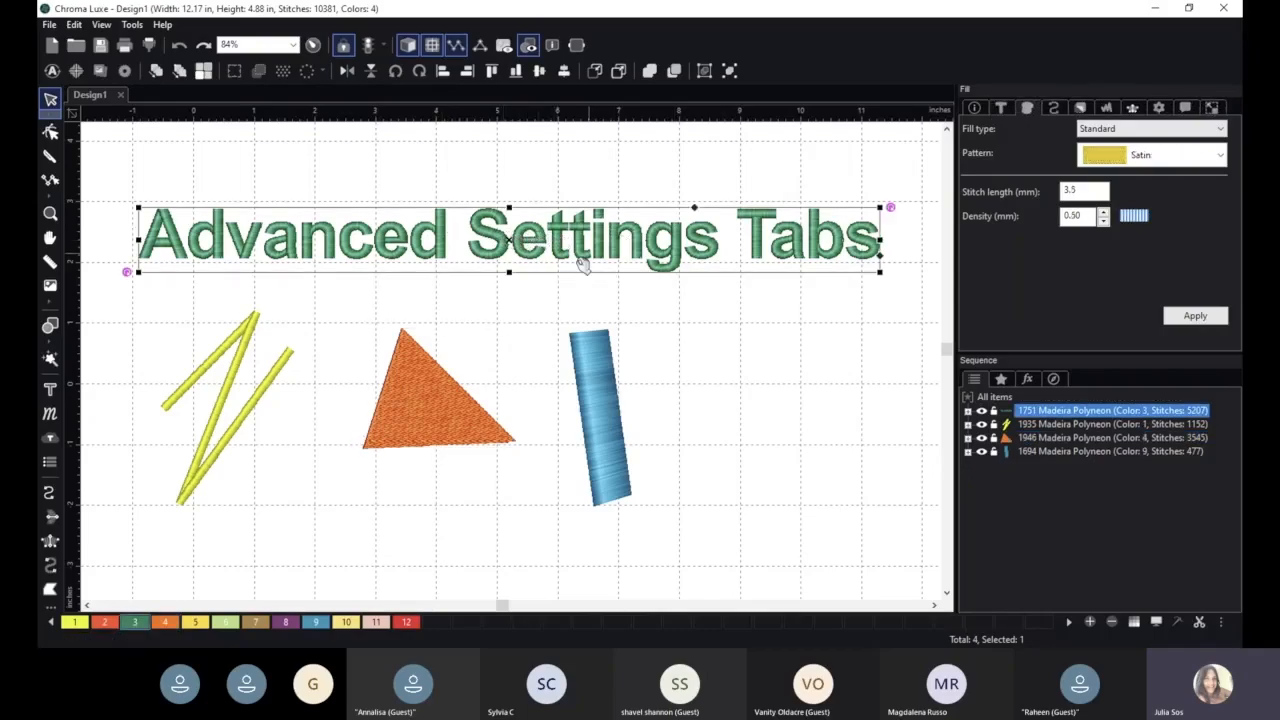
# - Select the satin lines, the triangle and the blue column in turn to inspect each object's stitch settings
pyautogui.click(245, 334)
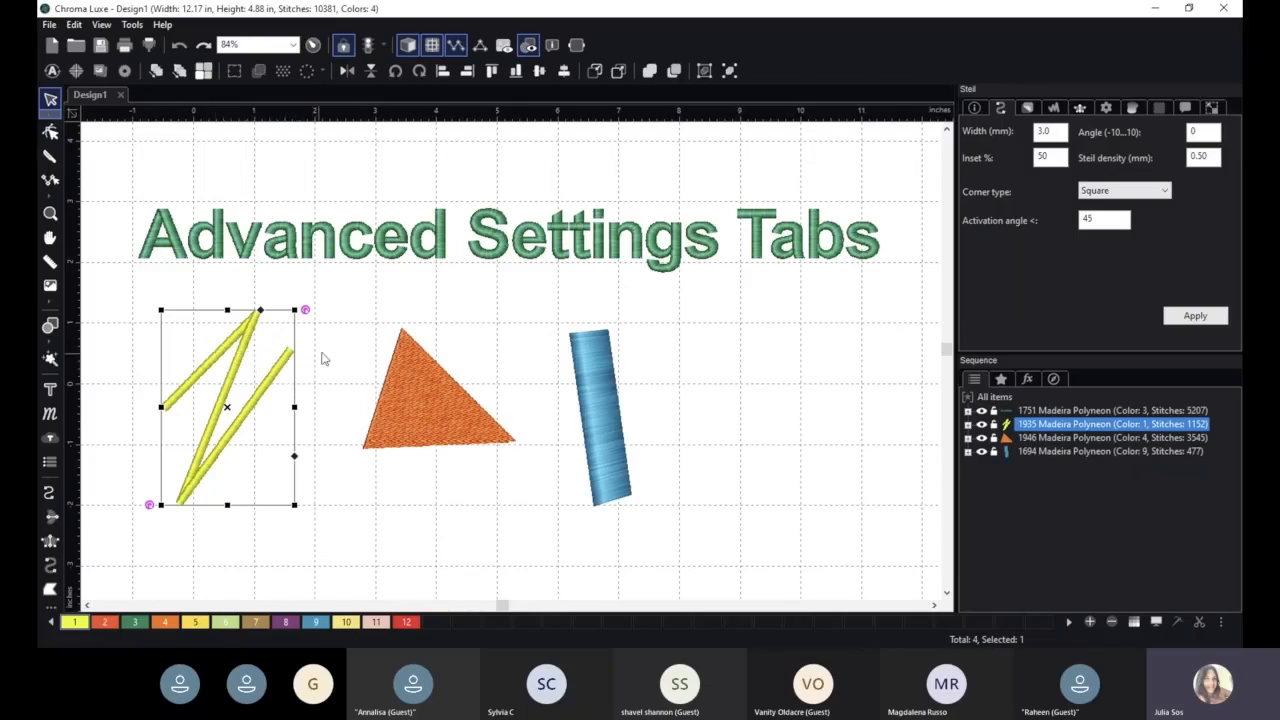
pyautogui.click(429, 393)
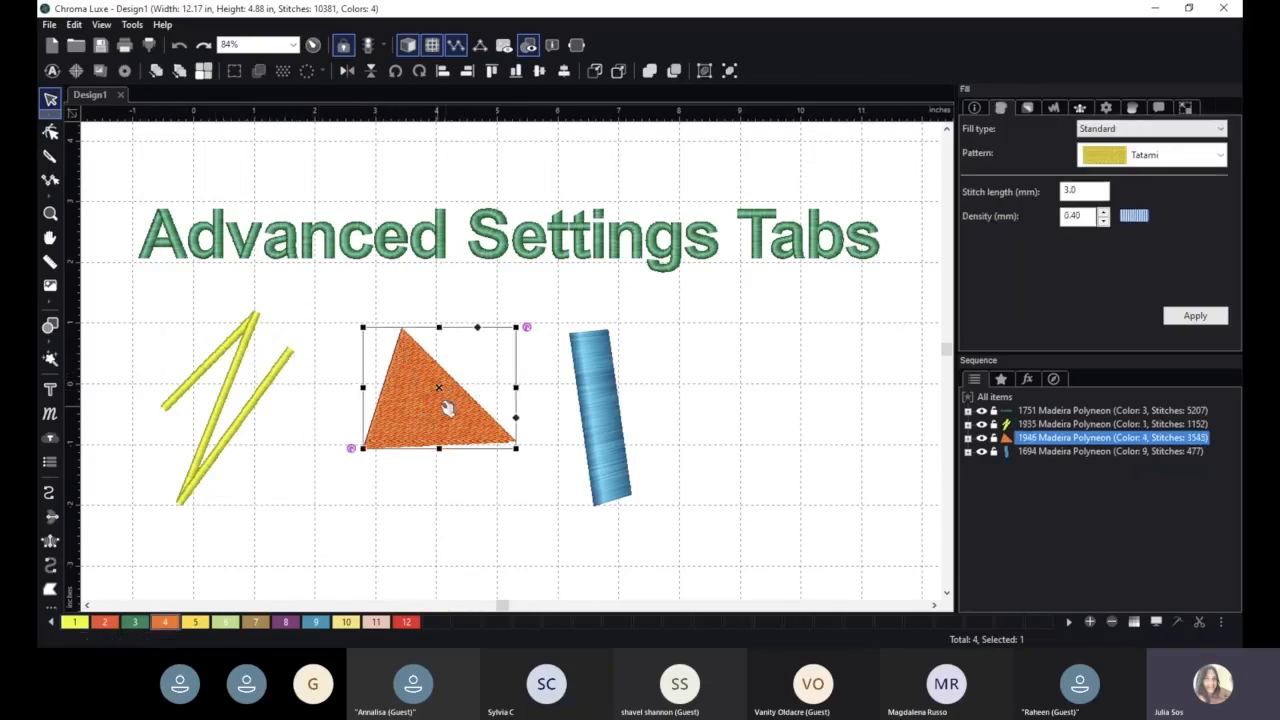
pyautogui.click(604, 399)
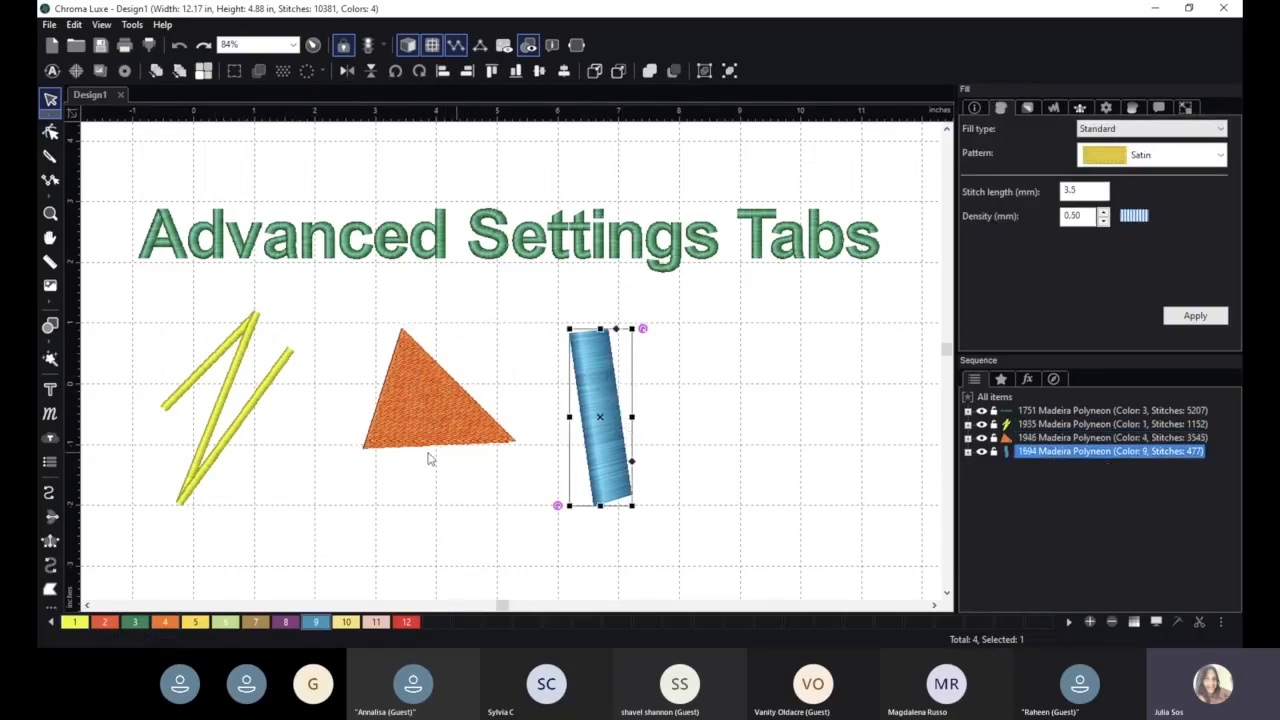
# - Draw a zigzag run stitch line with the Run tool to the right of the blue column
pyautogui.click(49, 493)
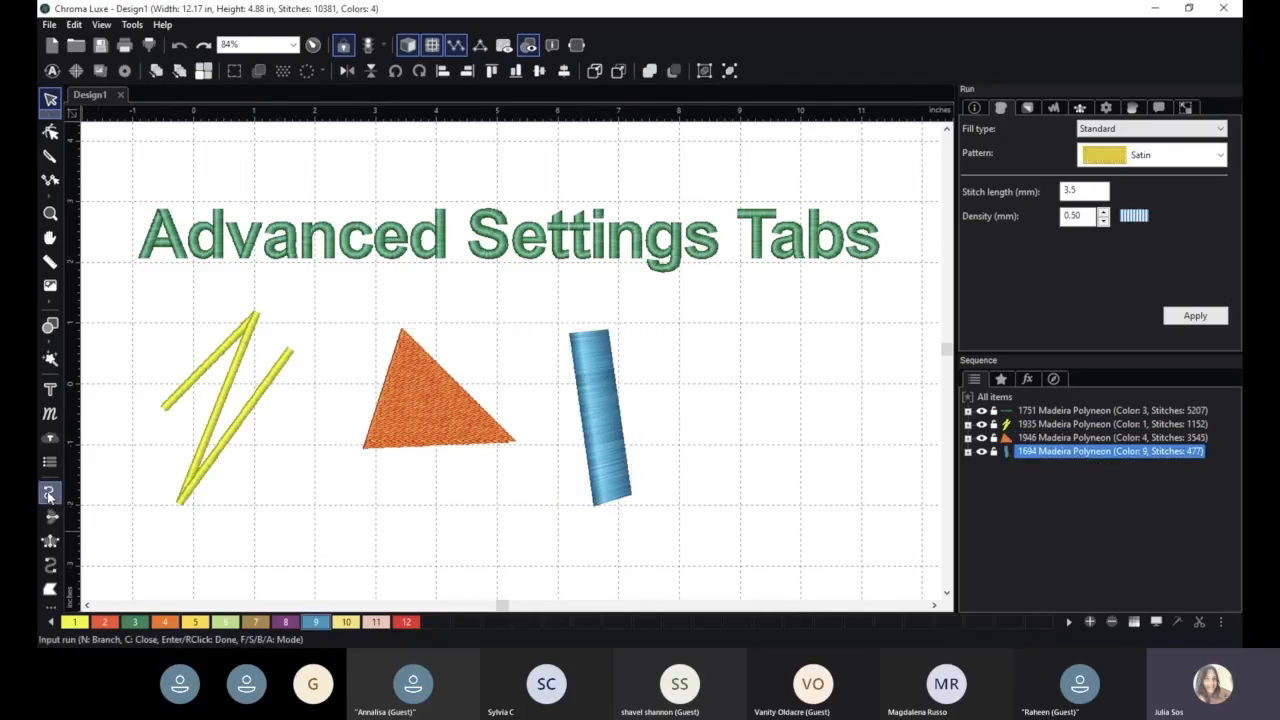
pyautogui.click(687, 473)
pyautogui.click(710, 323)
pyautogui.click(770, 310)
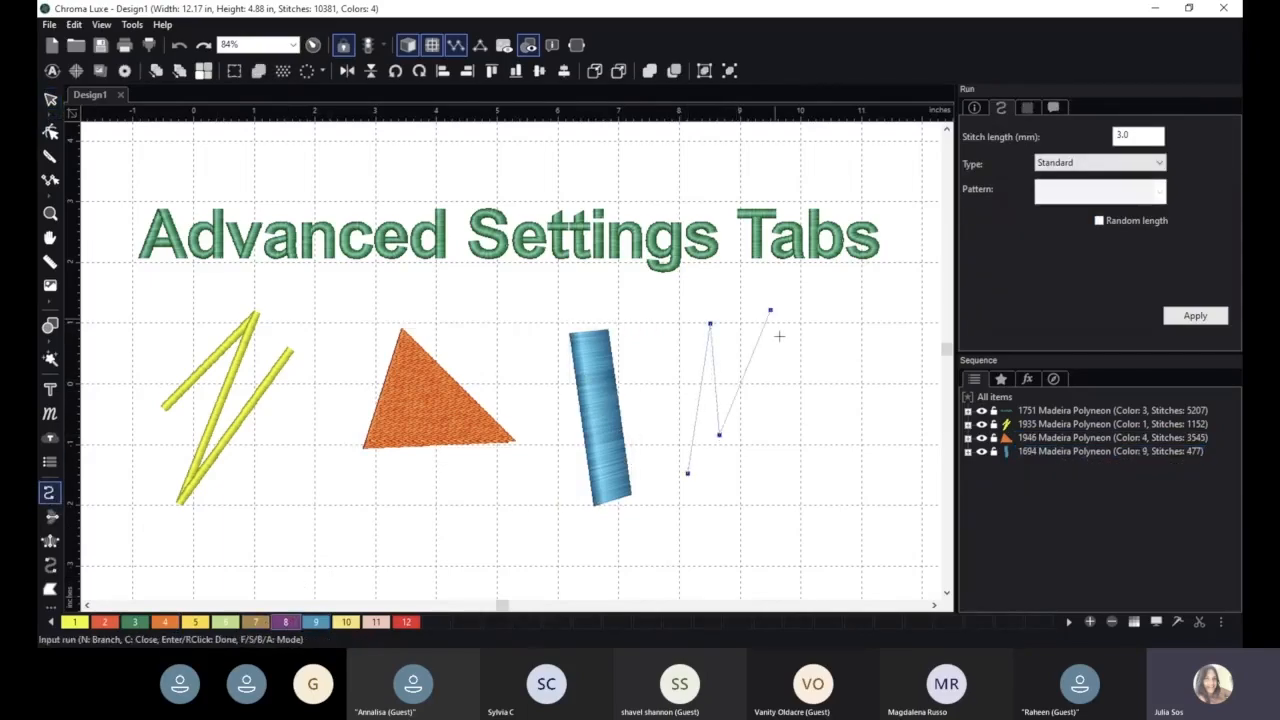
pyautogui.click(758, 490)
pyautogui.click(820, 308)
pyautogui.click(809, 408)
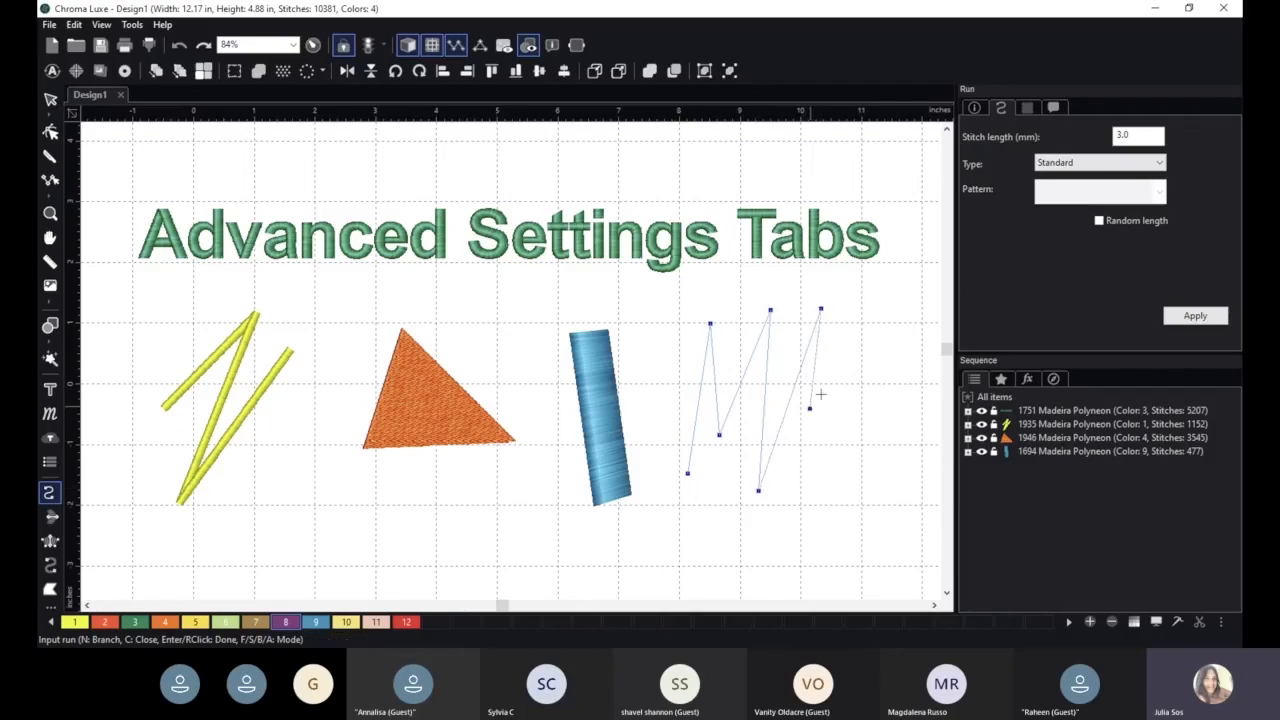
pyautogui.click(876, 375)
pyautogui.rightClick(846, 450)
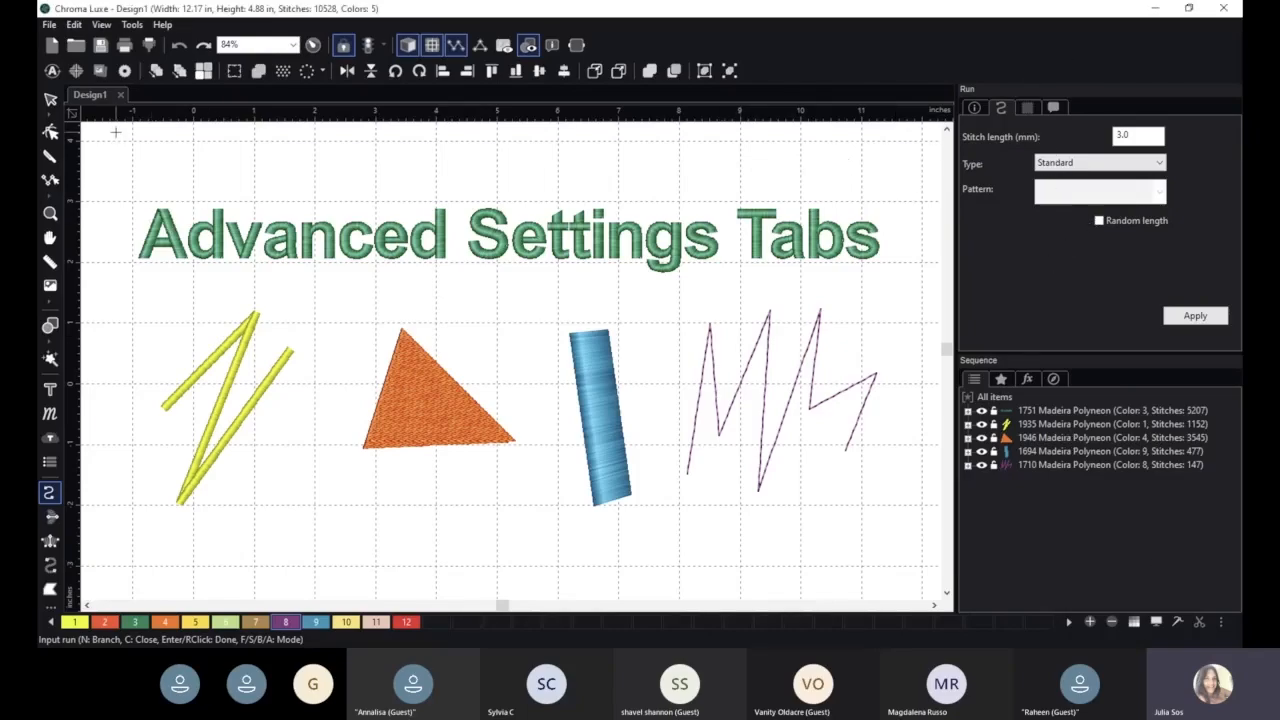
# - Swap the positions of the new run line and the yellow satin lines
pyautogui.click(50, 98)
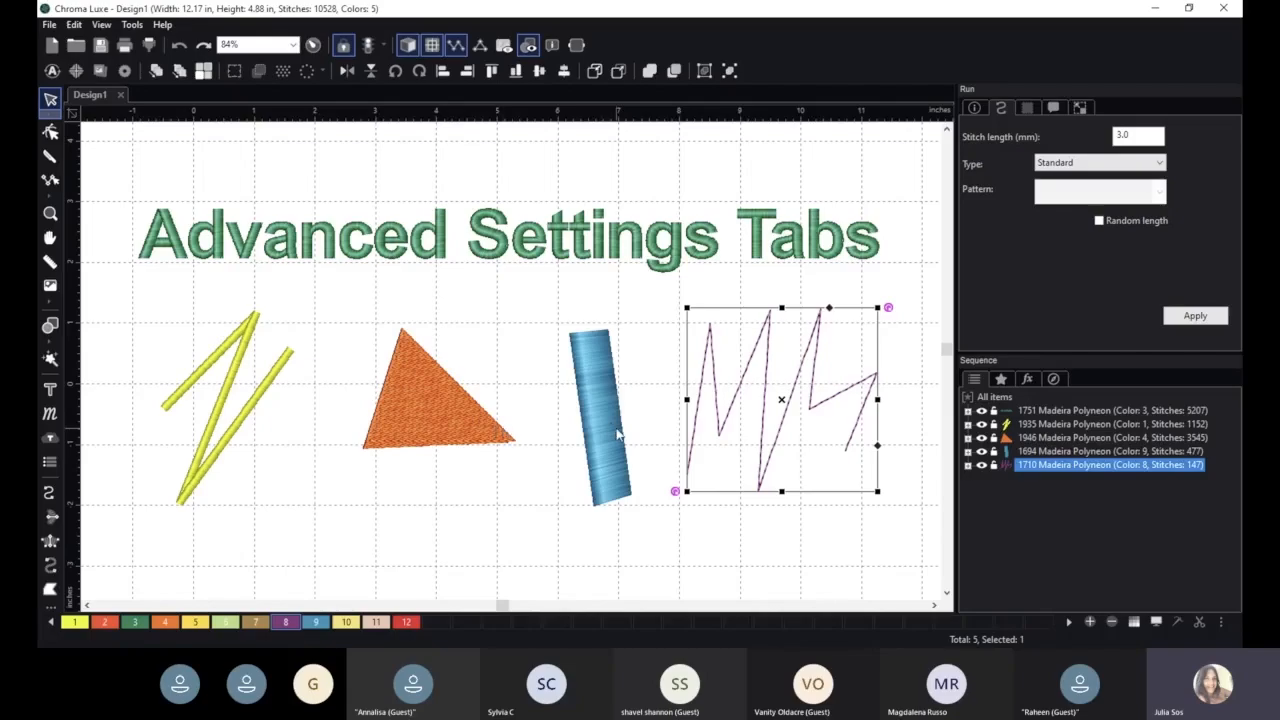
pyautogui.scroll(-2, 820, 408)
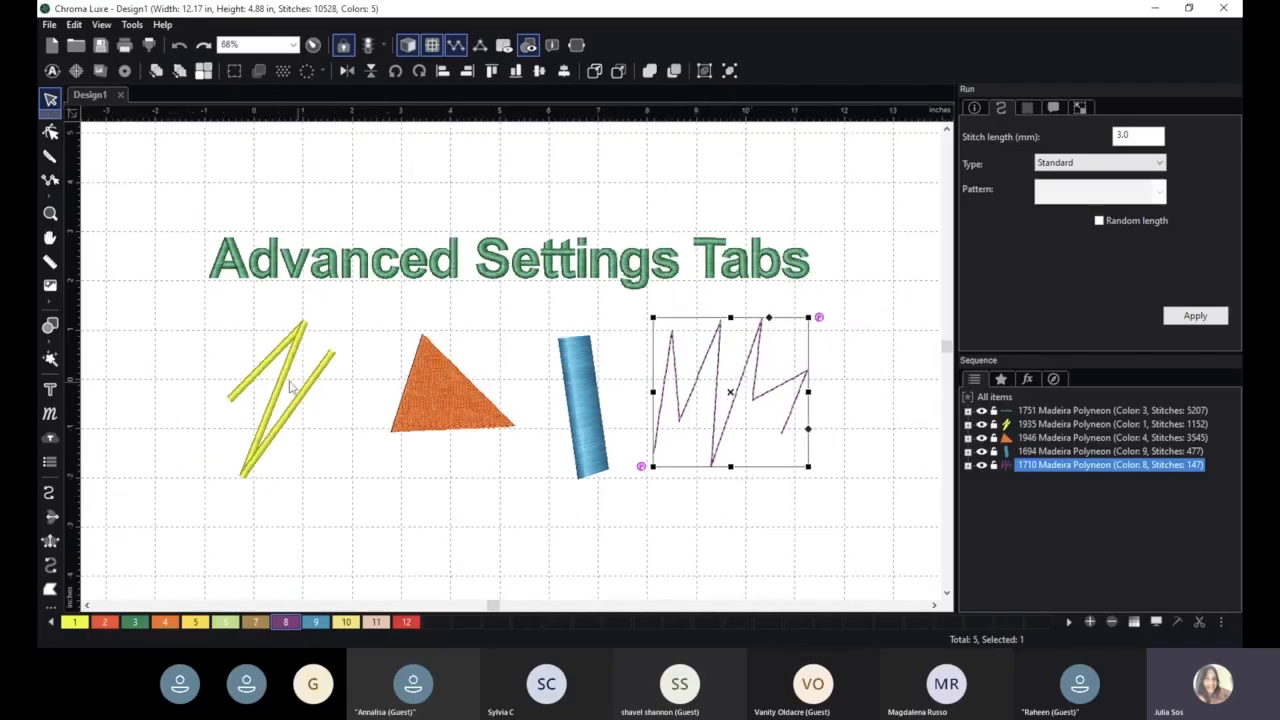
pyautogui.click(286, 370)
pyautogui.click(698, 376)
pyautogui.moveTo(703, 378); pyautogui.dragTo(173, 361)
pyautogui.moveTo(538, 370); pyautogui.dragTo(744, 362)
pyautogui.moveTo(233, 356); pyautogui.dragTo(306, 371)
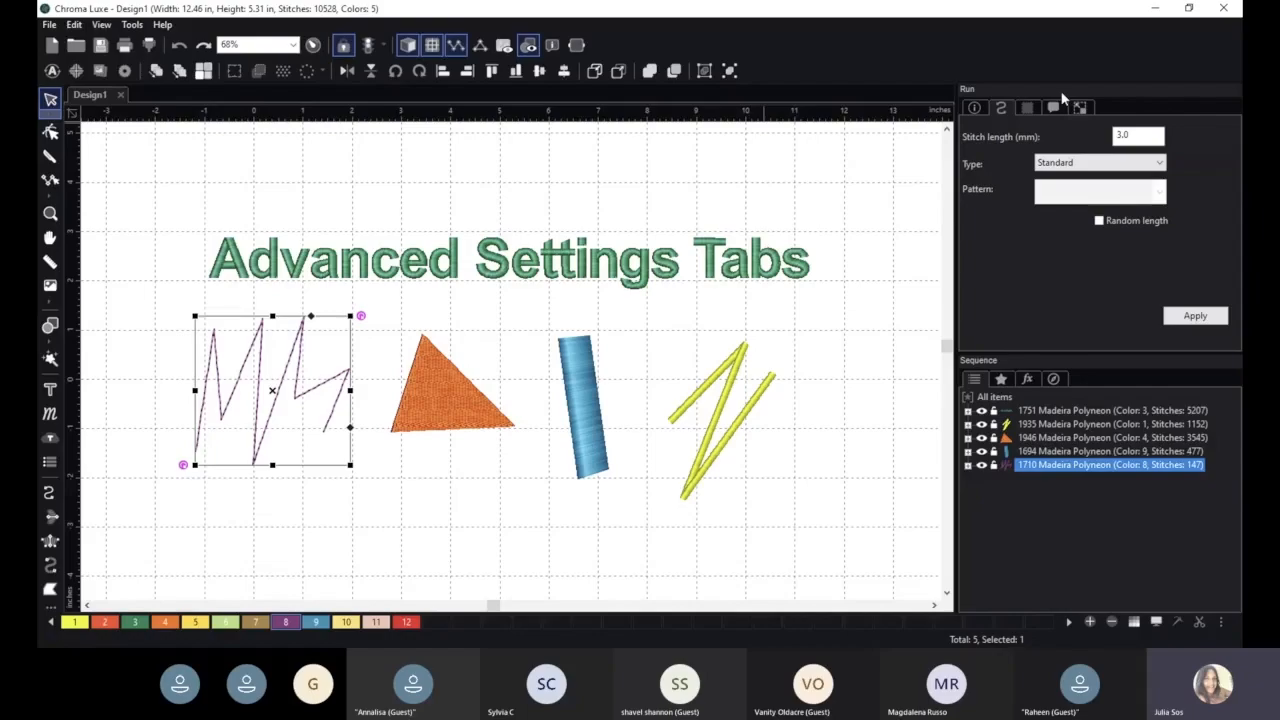
# - Enter the note "Note sample" in the design information and apply it
pyautogui.click(973, 108)
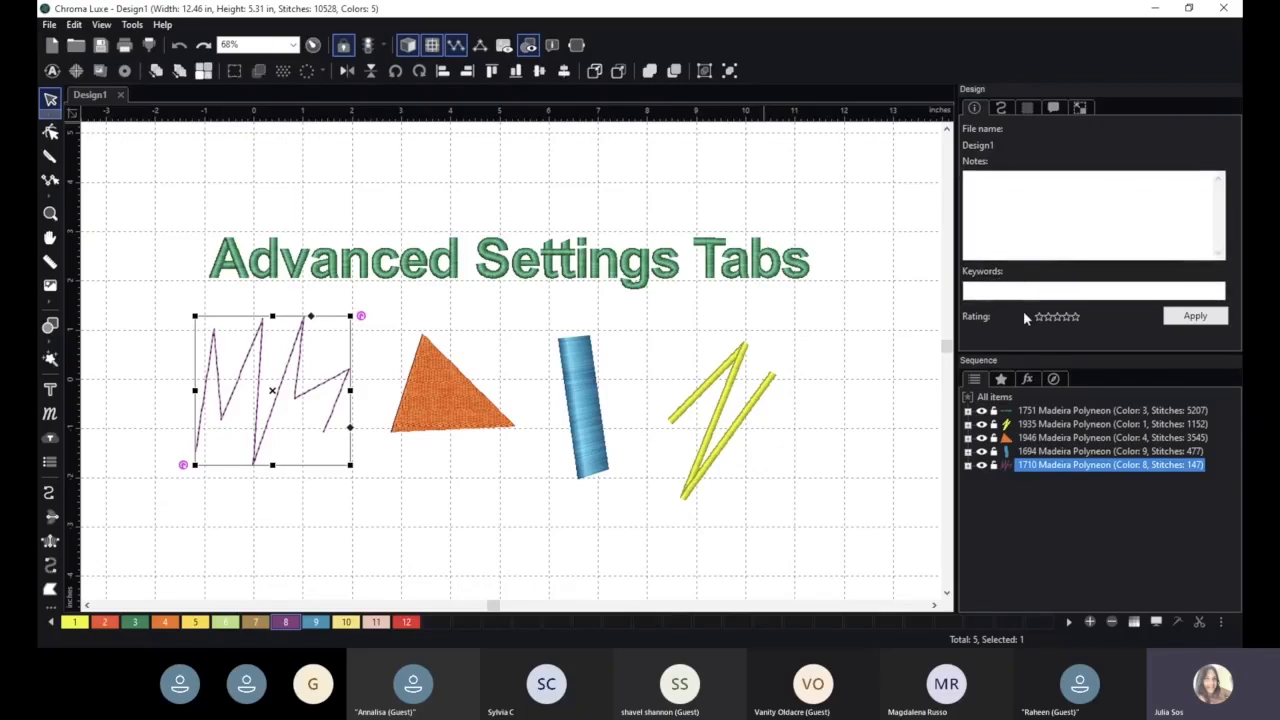
pyautogui.click(997, 193)
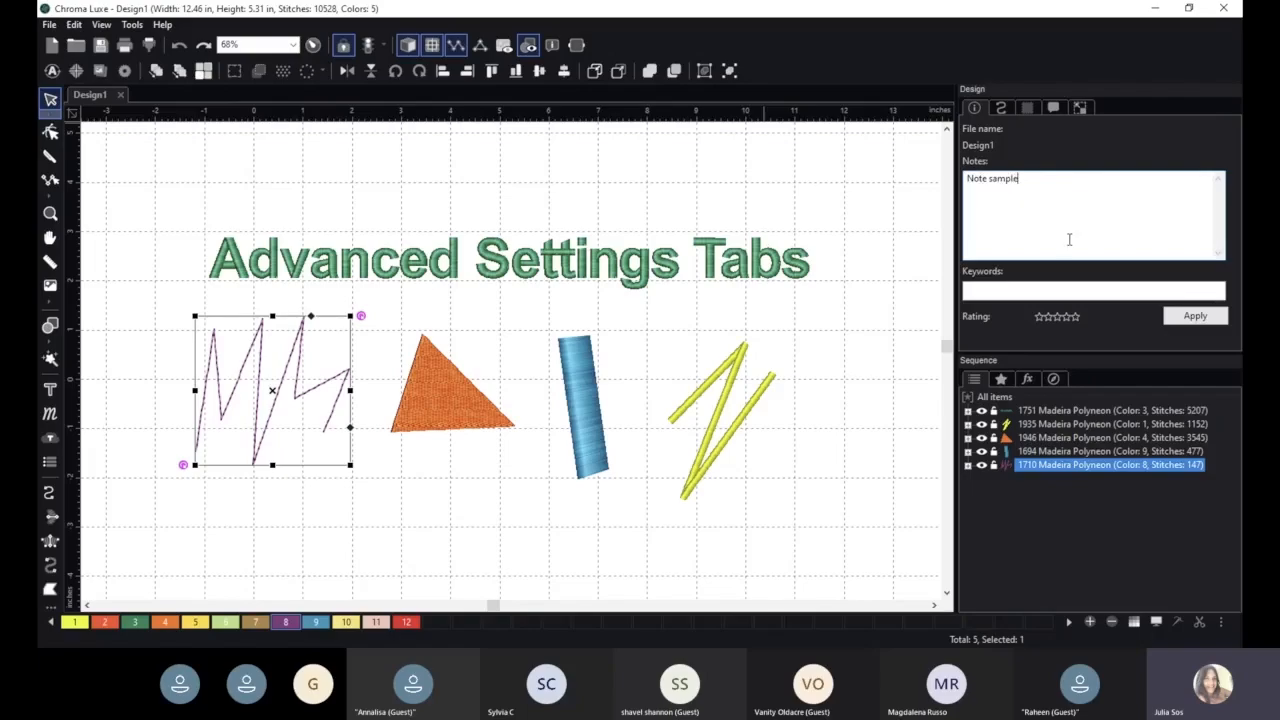
pyautogui.click(1205, 318)
# - Try to replace the design note text with "Colors will be"
pyautogui.click(1000, 107)
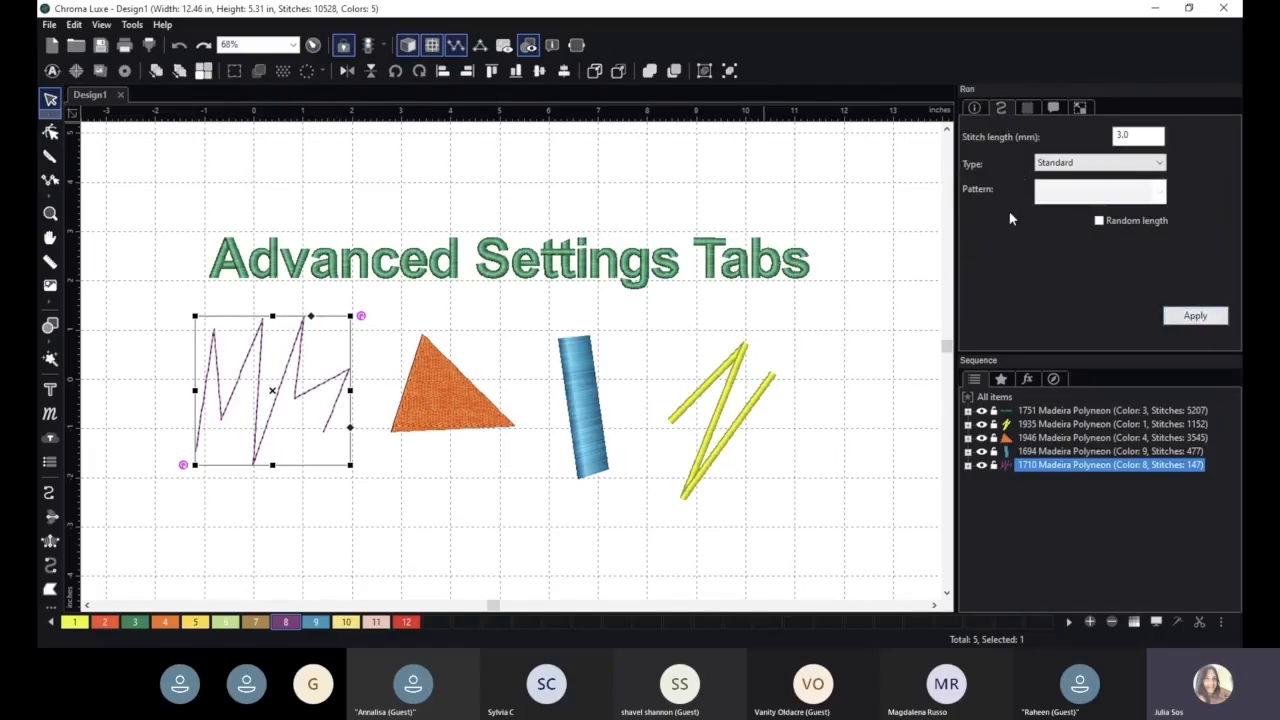
pyautogui.click(974, 107)
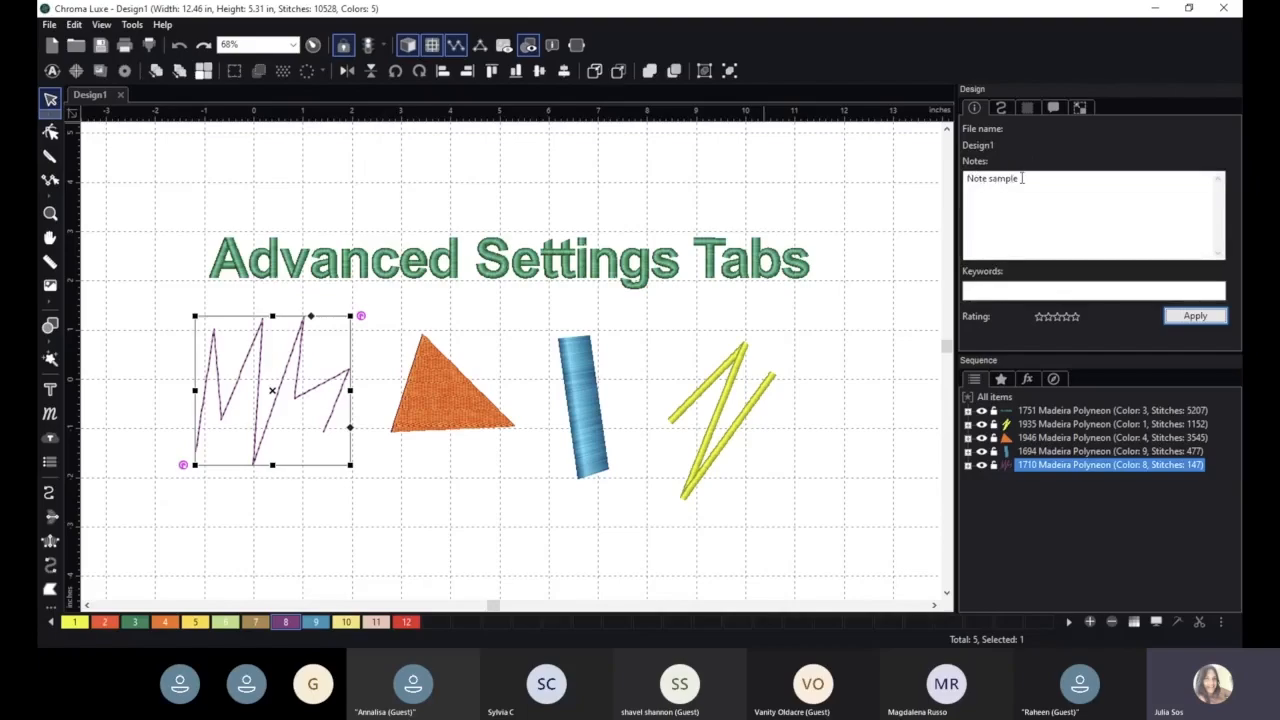
pyautogui.moveTo(1030, 181); pyautogui.dragTo(950, 178)
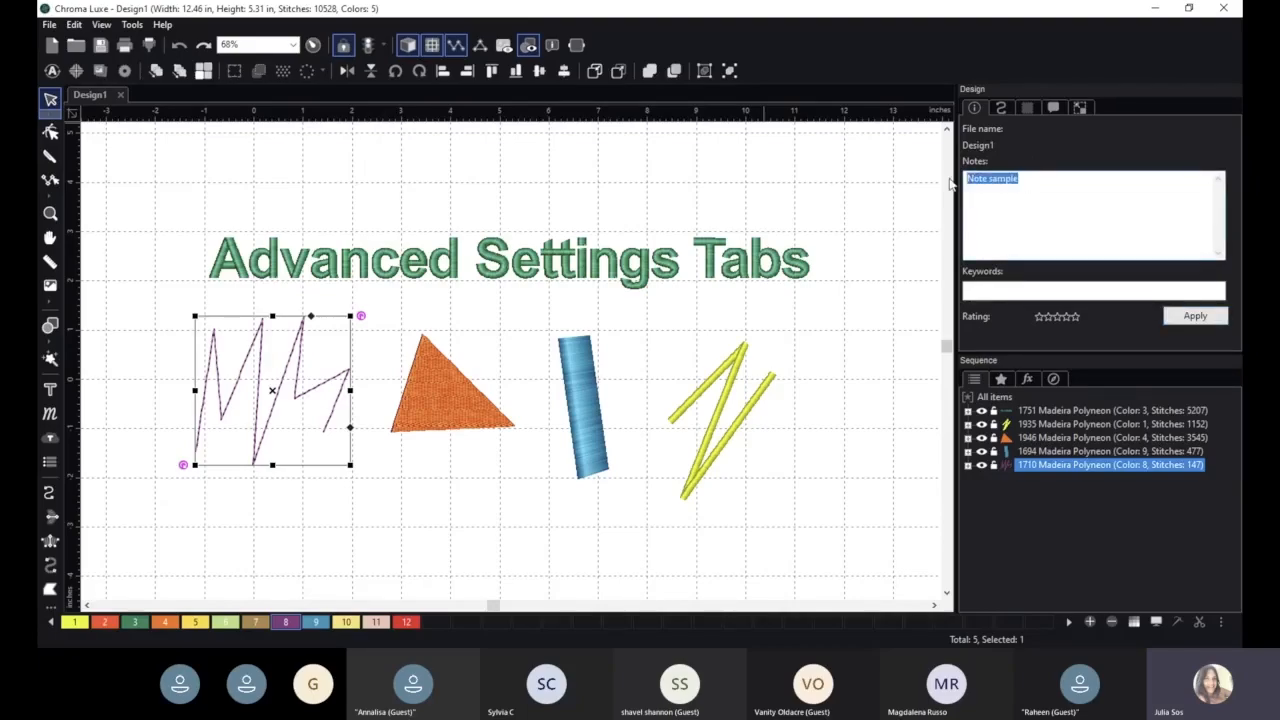
pyautogui.write('Colors will be...')
pyautogui.click(1001, 108)
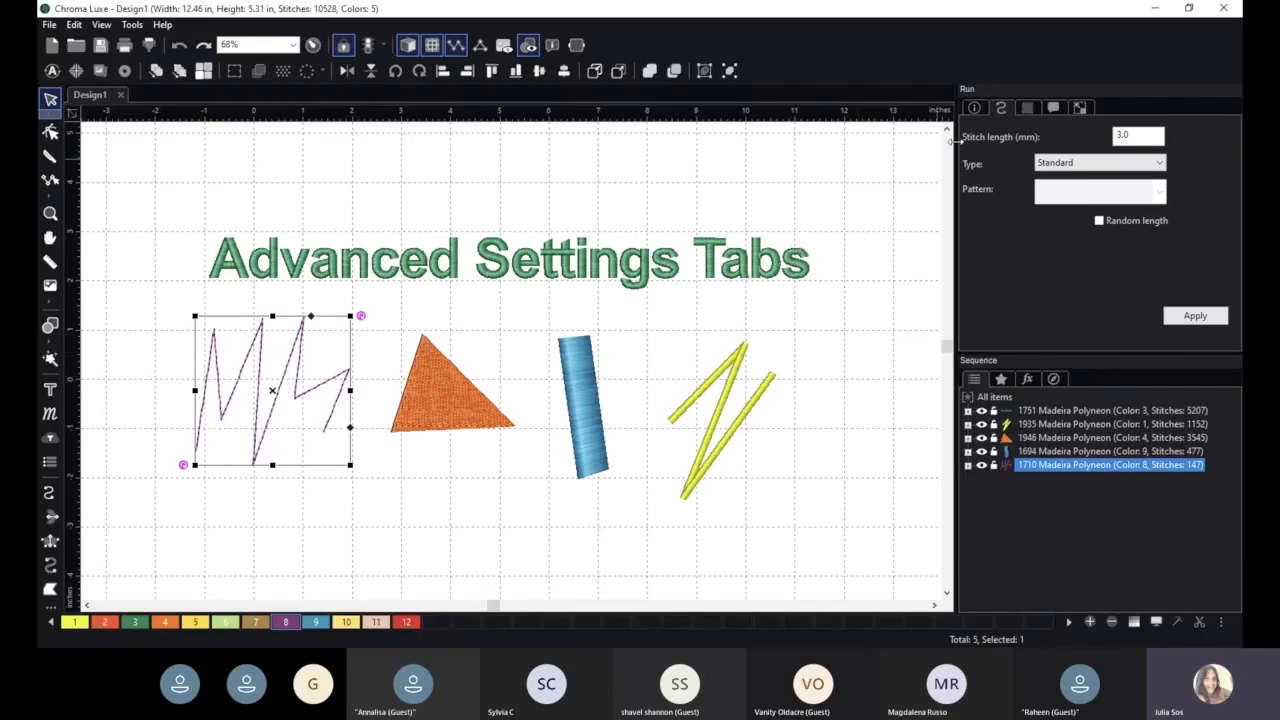
# - Zoom and pan around the run line to examine its stitches up close
pyautogui.click(1085, 165)
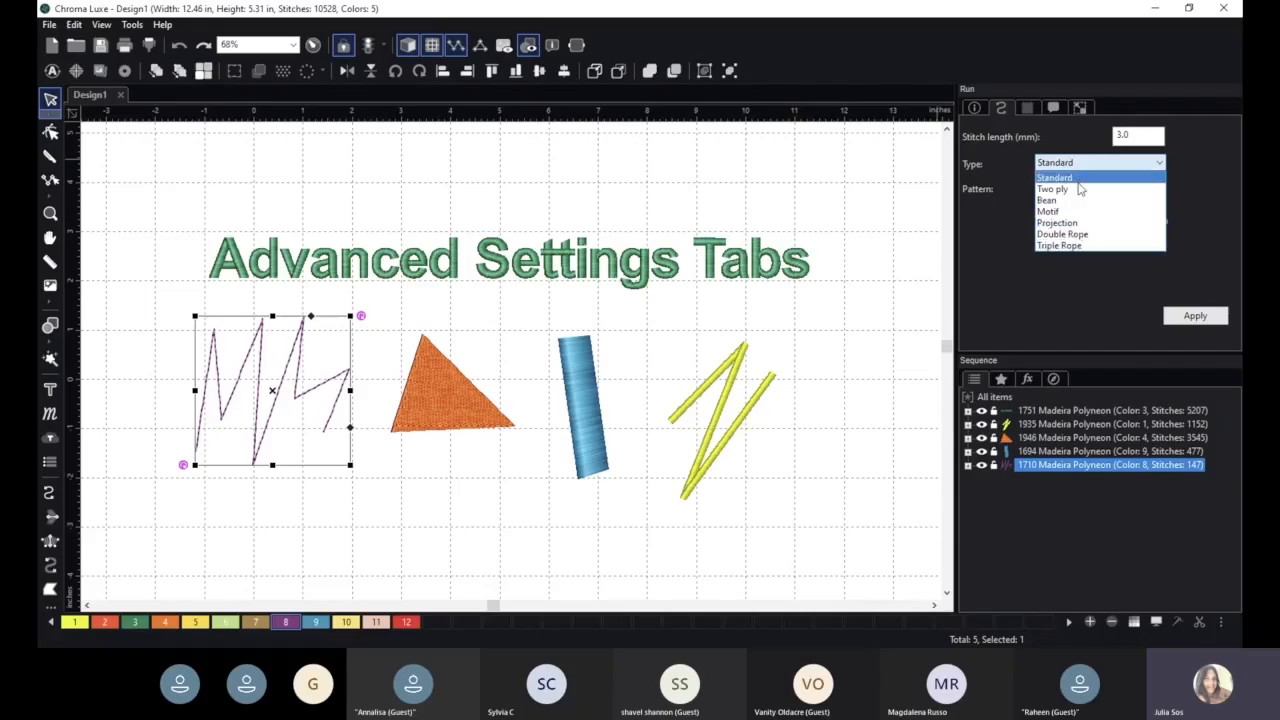
pyautogui.click(1009, 236)
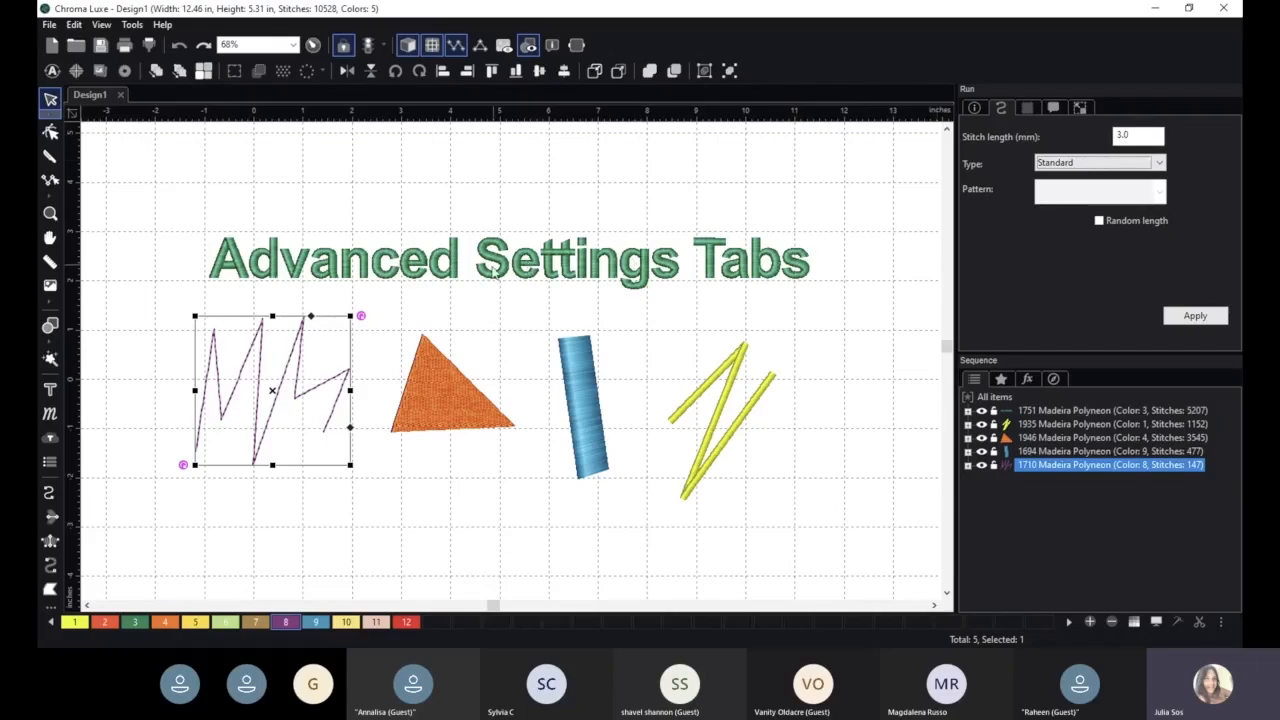
pyautogui.scroll(-3, 484, 317)
pyautogui.click(478, 317)
pyautogui.moveTo(590, 273); pyautogui.dragTo(648, 272)
pyautogui.scroll(7, 648, 272)
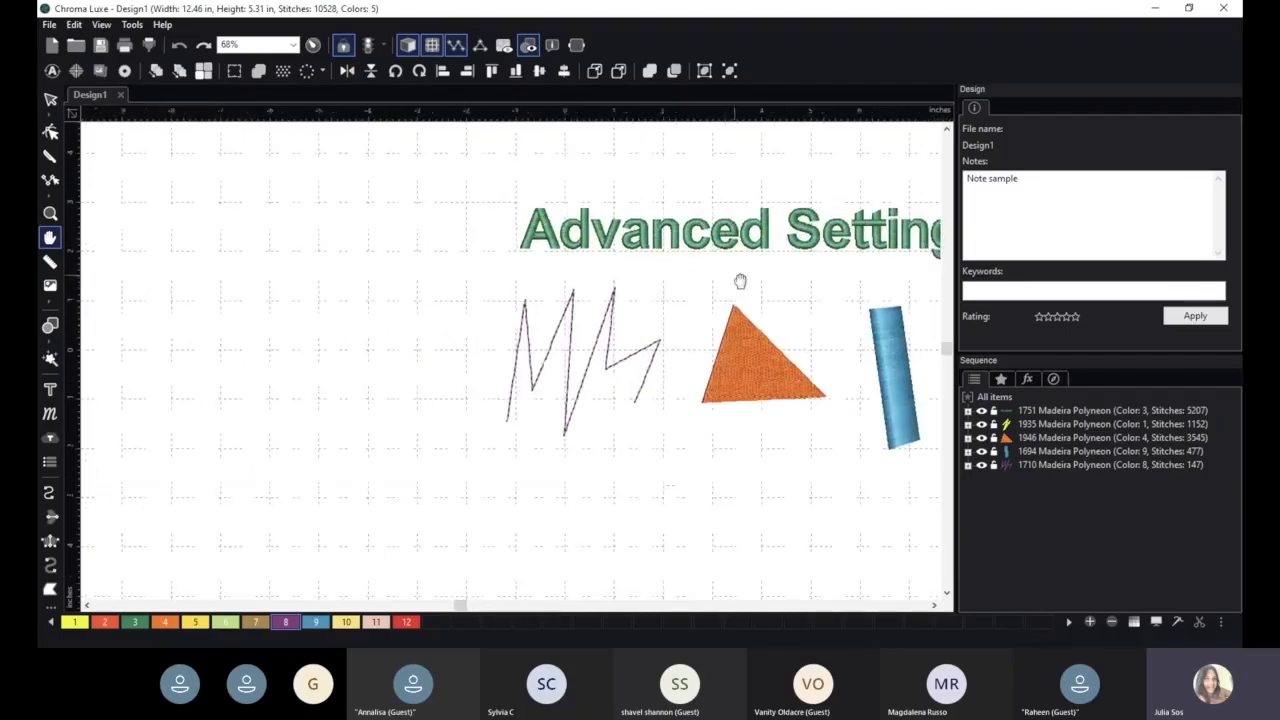
pyautogui.scroll(3, 648, 205)
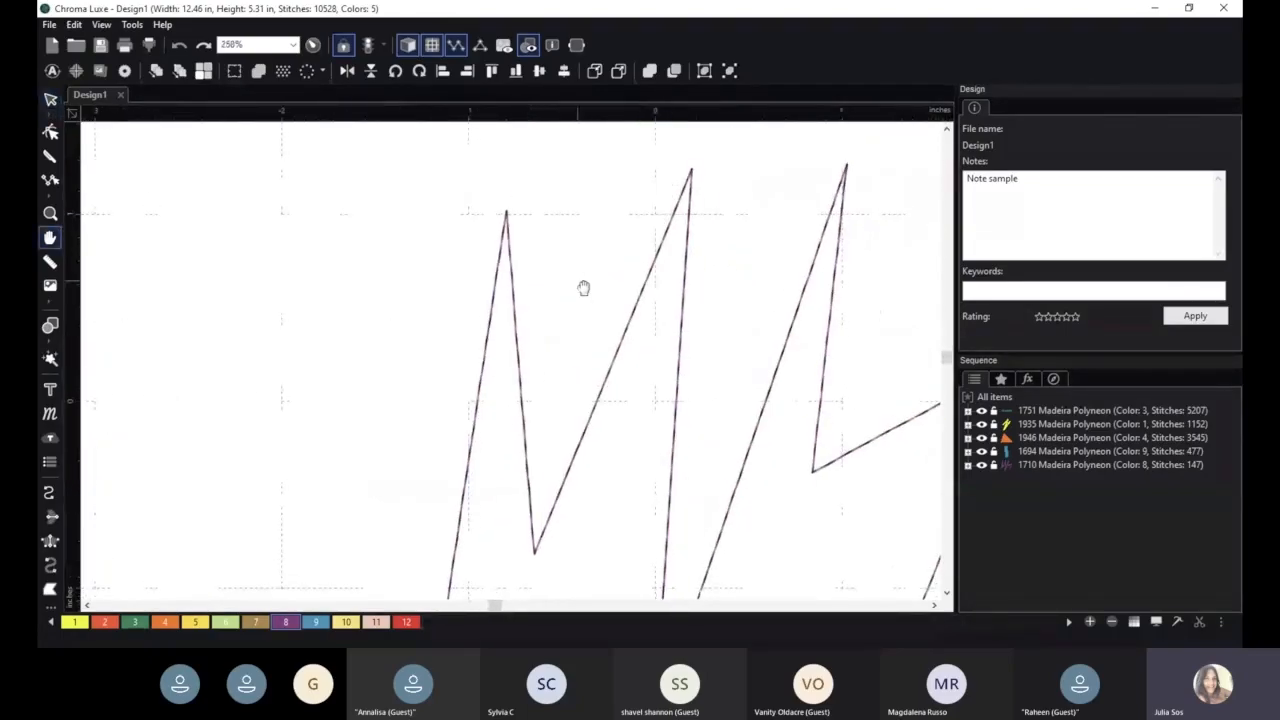
pyautogui.press('Escape')
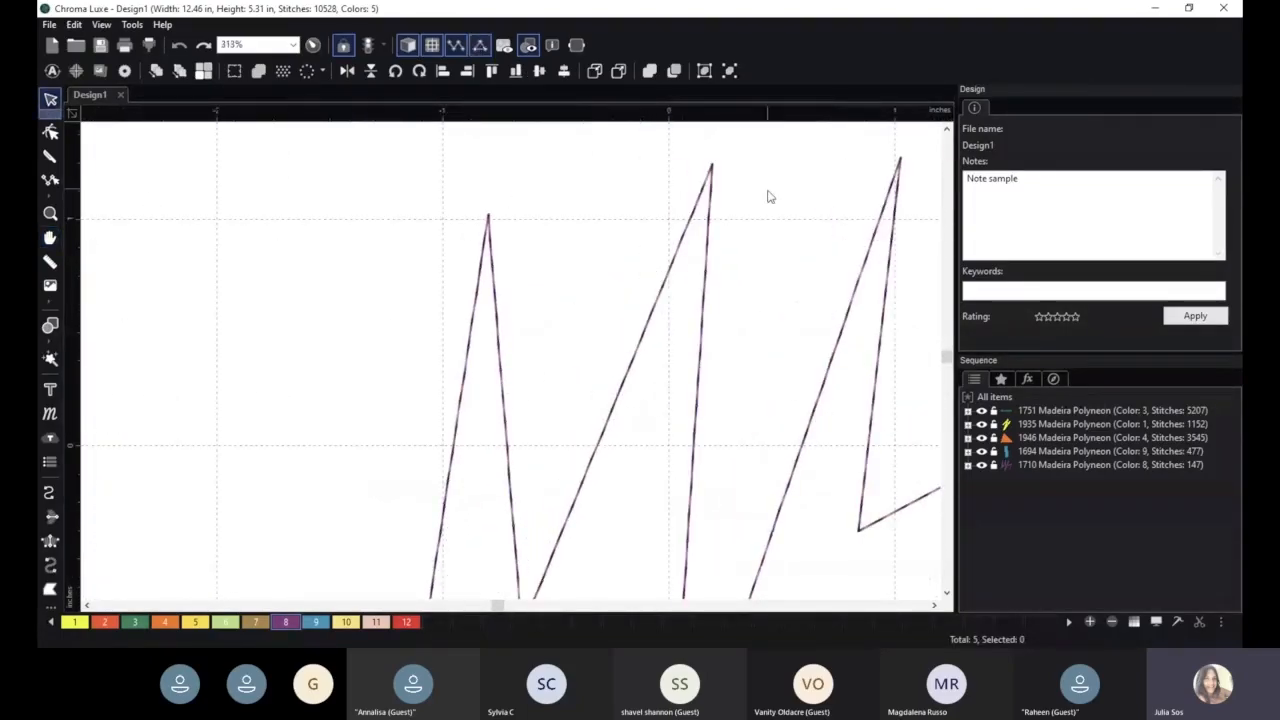
pyautogui.scroll(1, 716, 210)
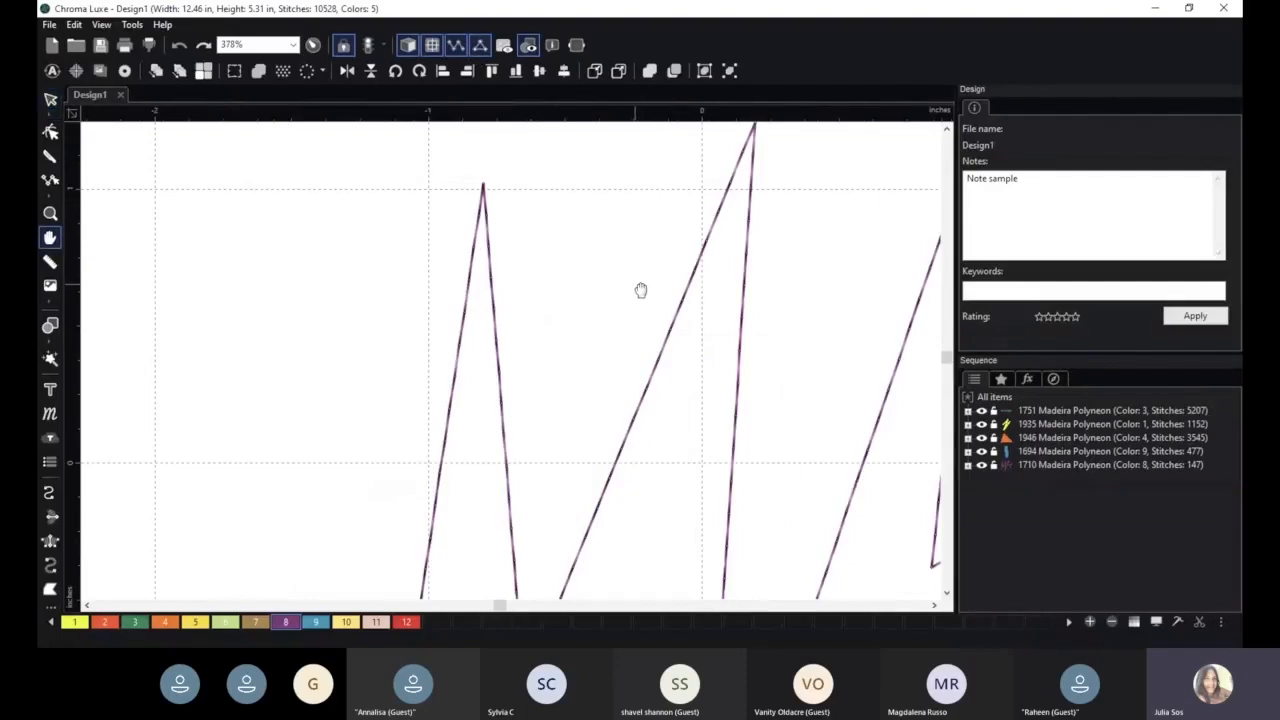
pyautogui.scroll(5, 640, 290)
pyautogui.moveTo(721, 289); pyautogui.dragTo(551, 297)
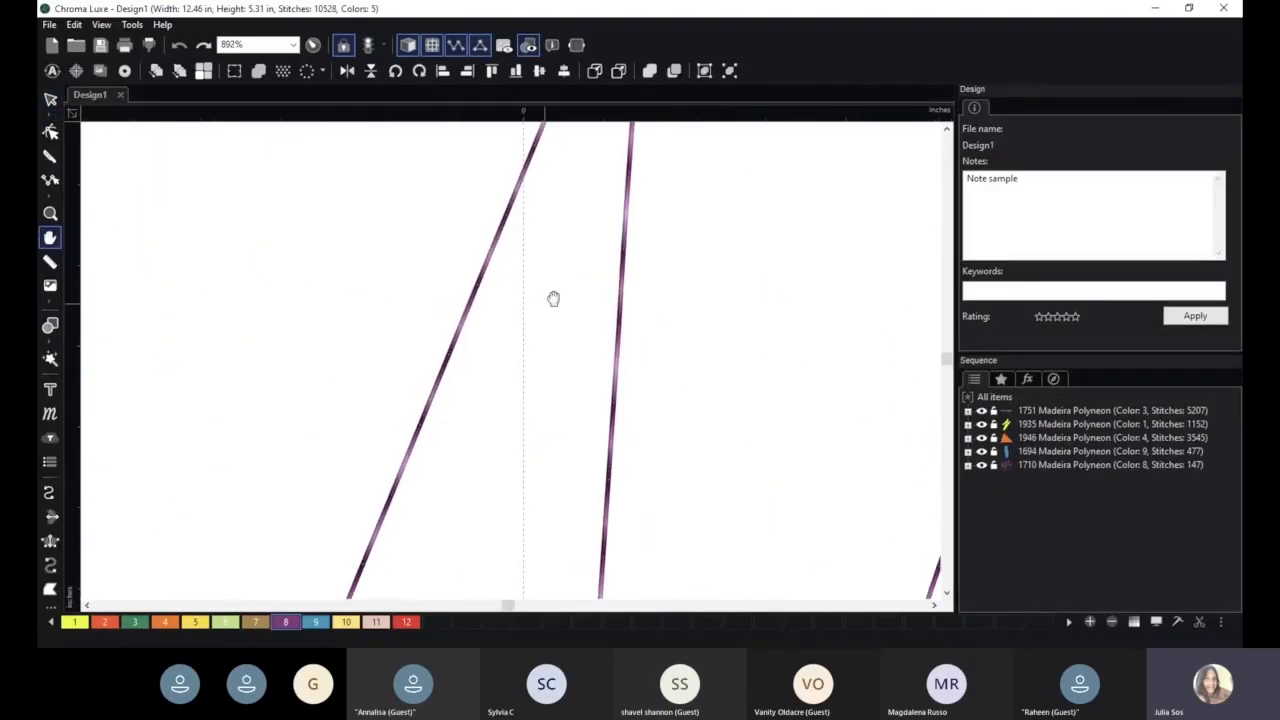
pyautogui.press('Escape')
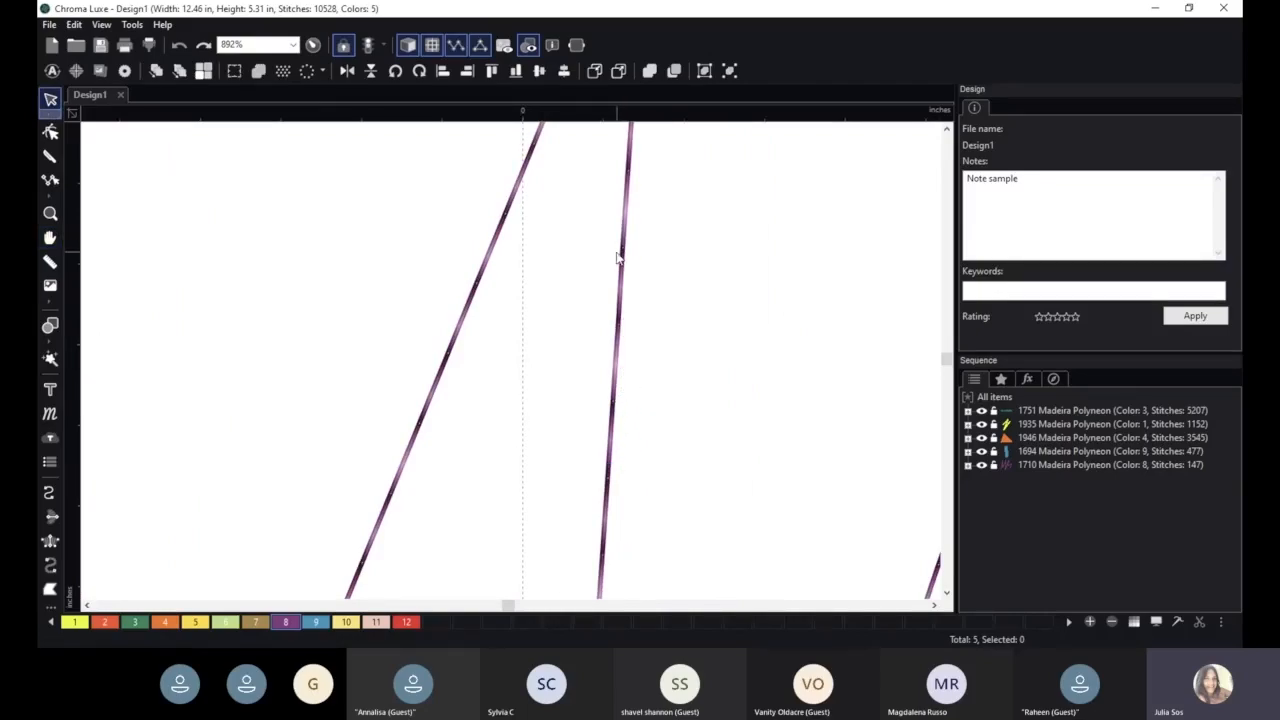
pyautogui.scroll(-3, 724, 487)
pyautogui.scroll(-6, 724, 493)
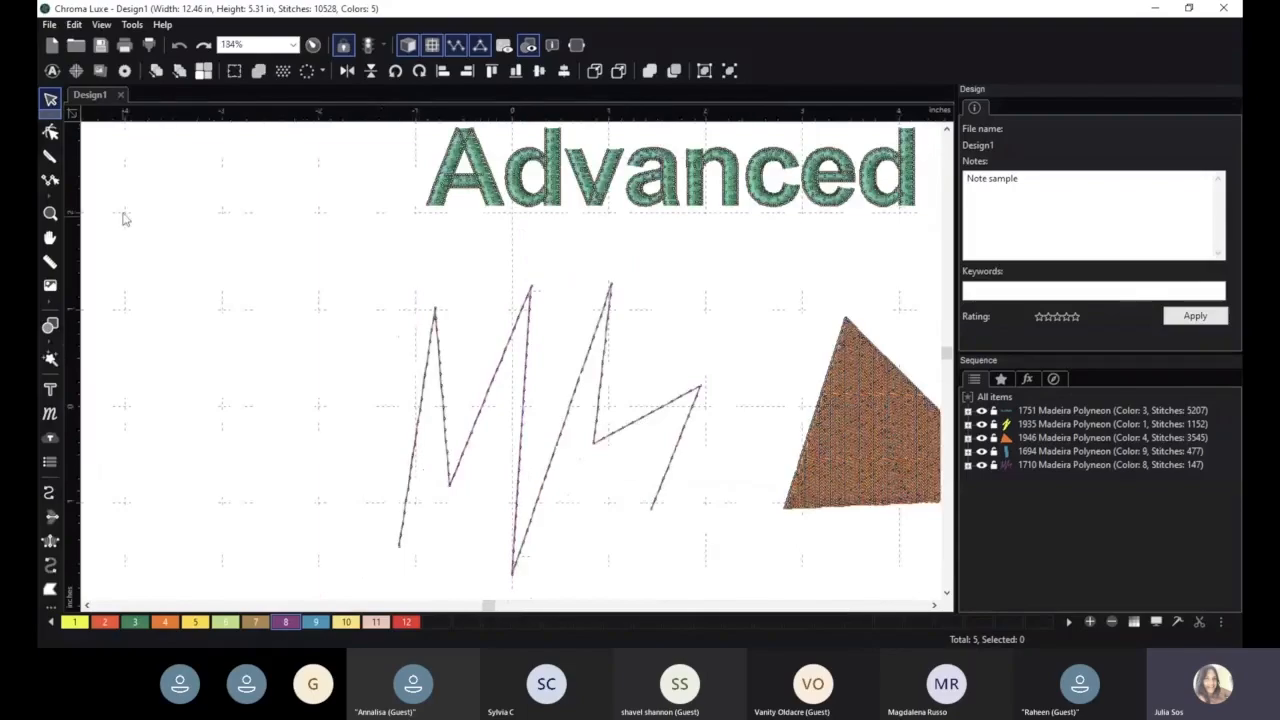
pyautogui.click(477, 50)
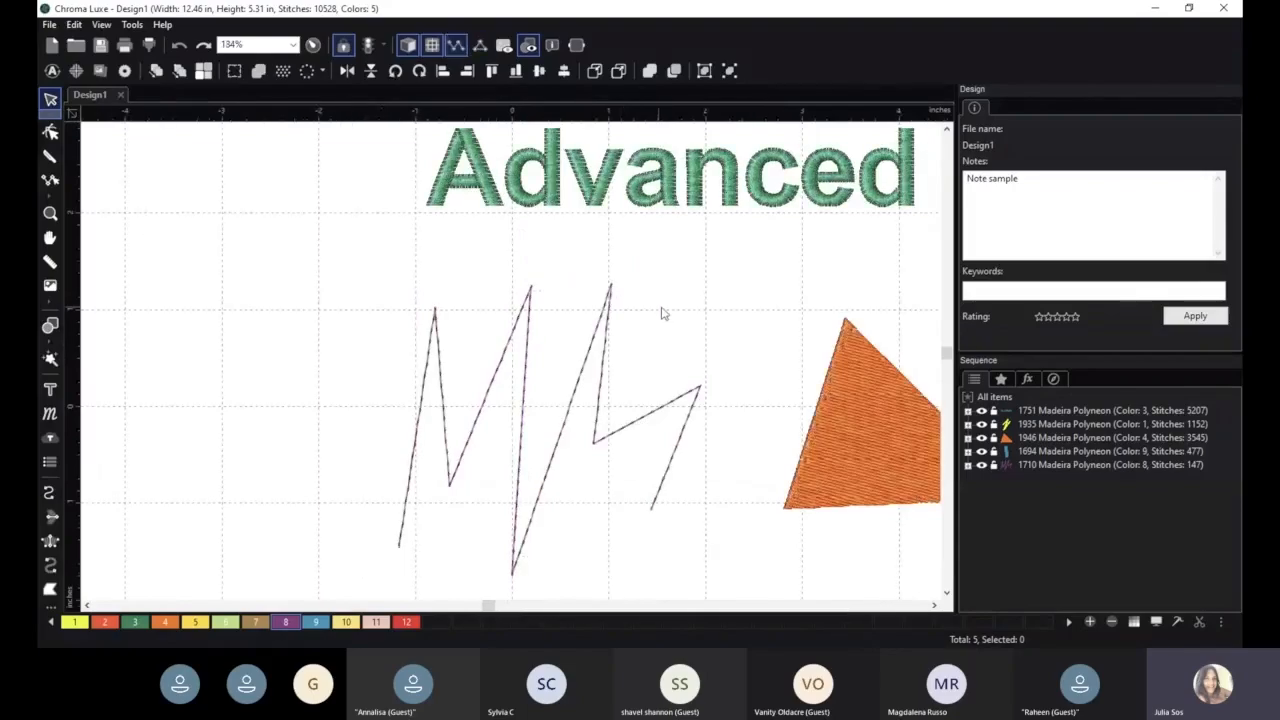
pyautogui.moveTo(689, 306); pyautogui.dragTo(555, 281)
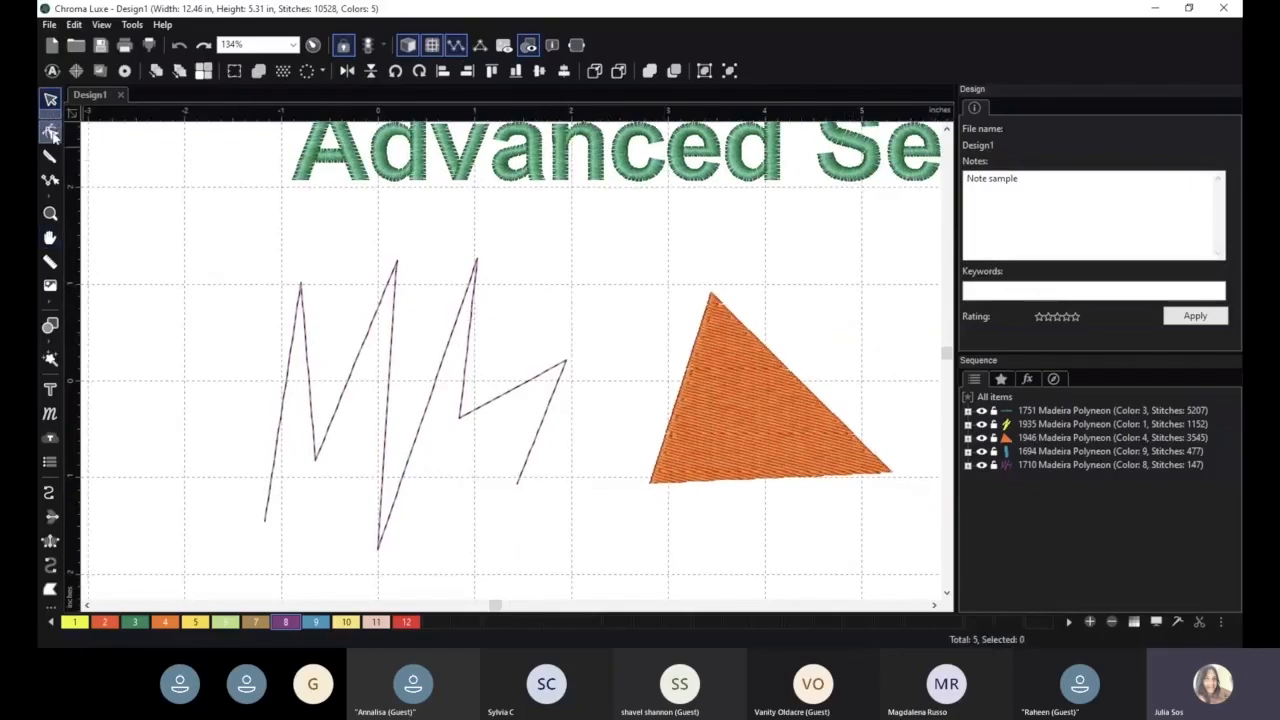
# - Set the run line's stitch length to 5.0 mm and apply it
pyautogui.click(377, 319)
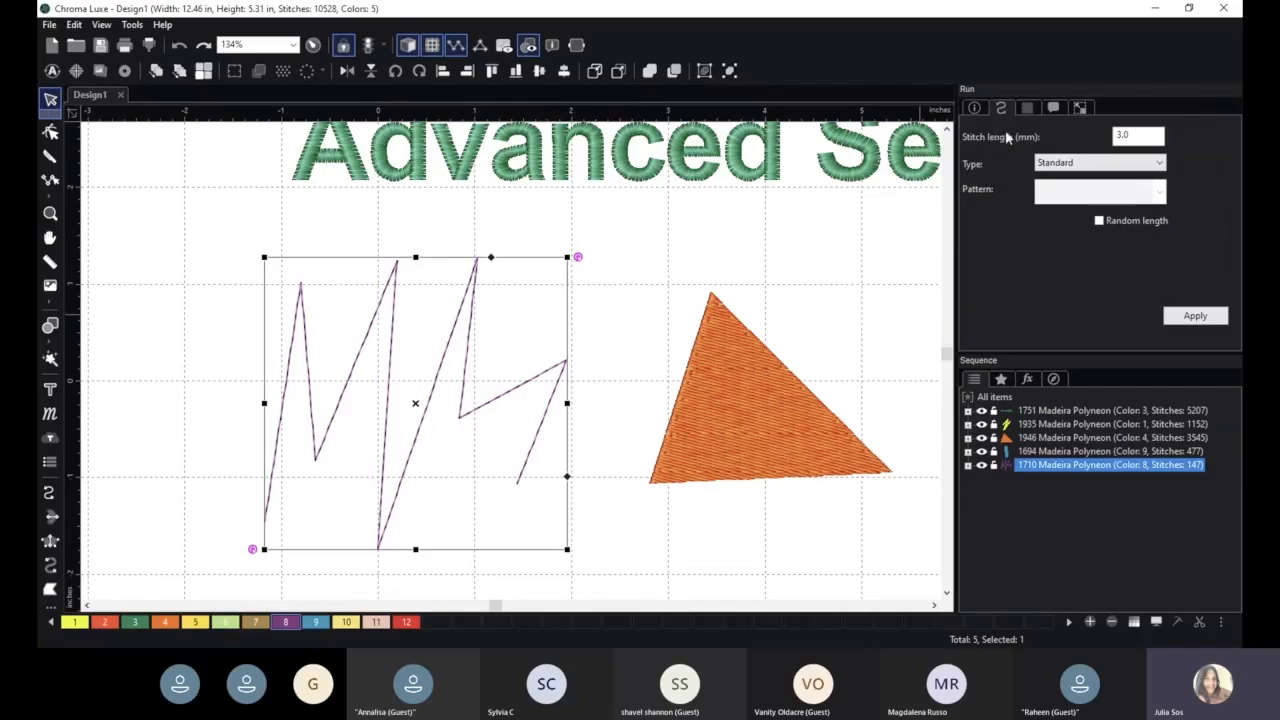
pyautogui.click(1113, 141)
pyautogui.doubleClick(1112, 139)
pyautogui.write('5')
pyautogui.click(1197, 316)
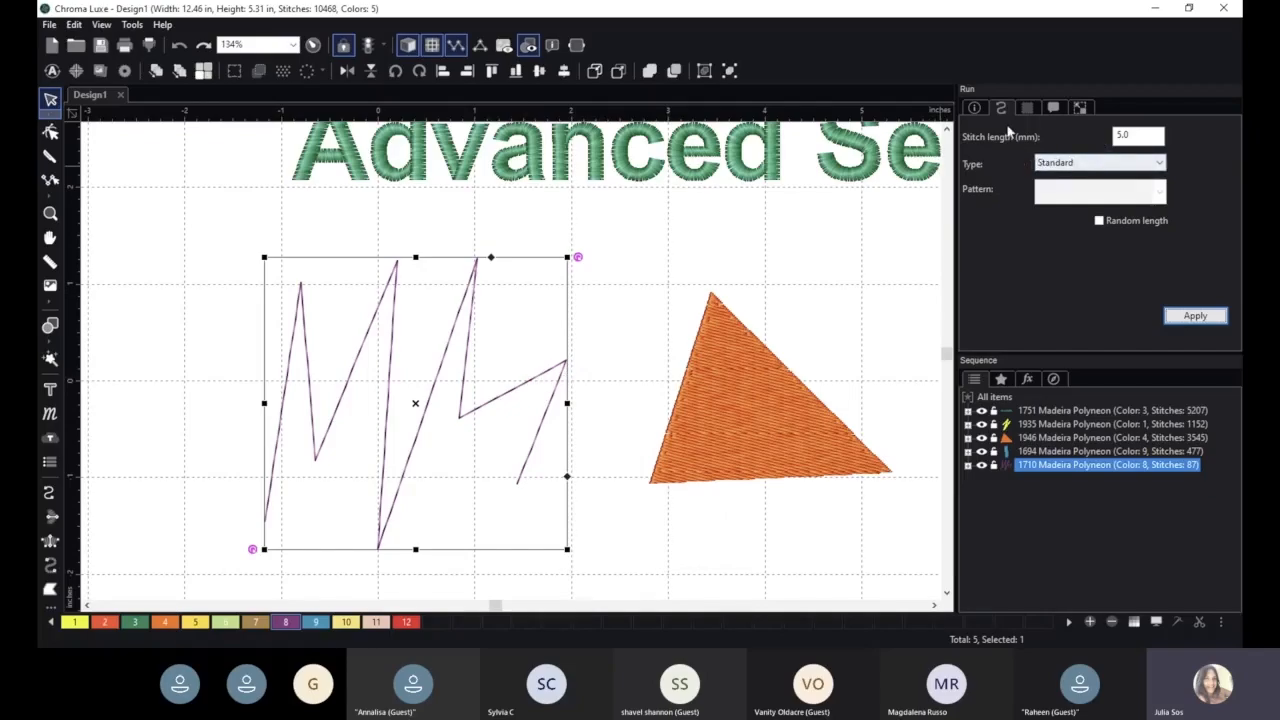
# - Change the run line's type to Two ply and apply it
pyautogui.click(1073, 166)
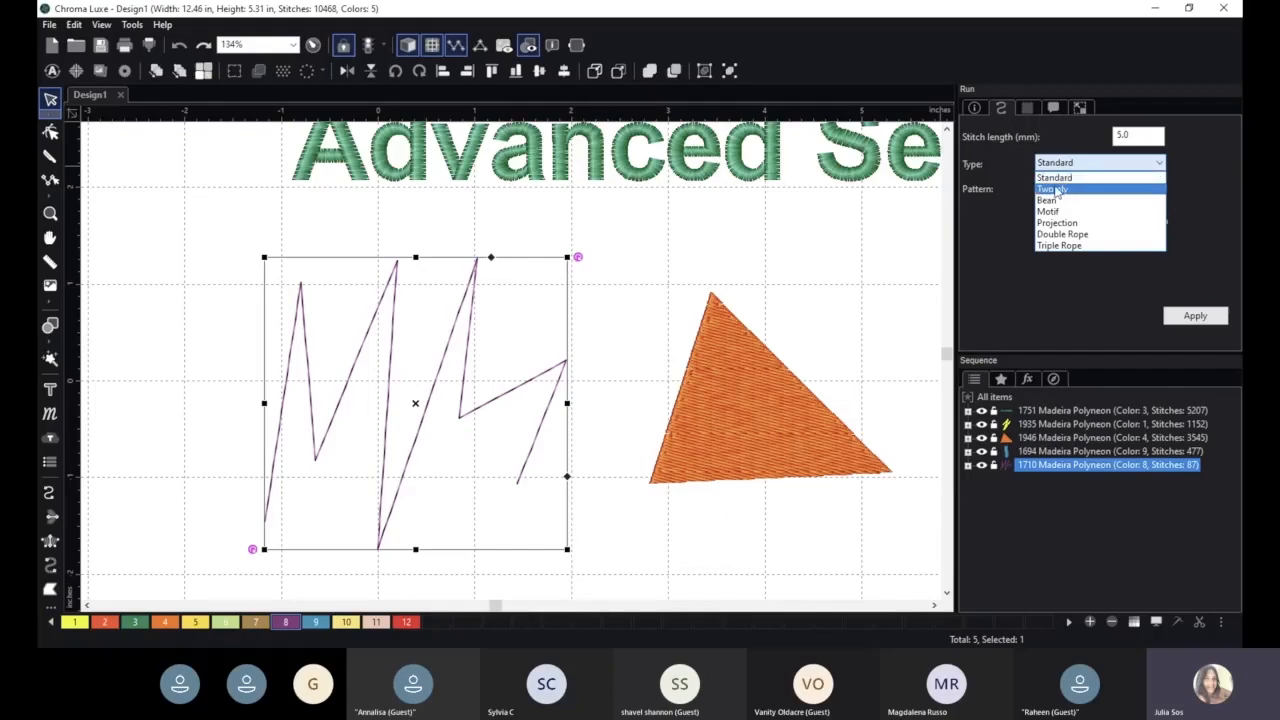
pyautogui.click(1056, 190)
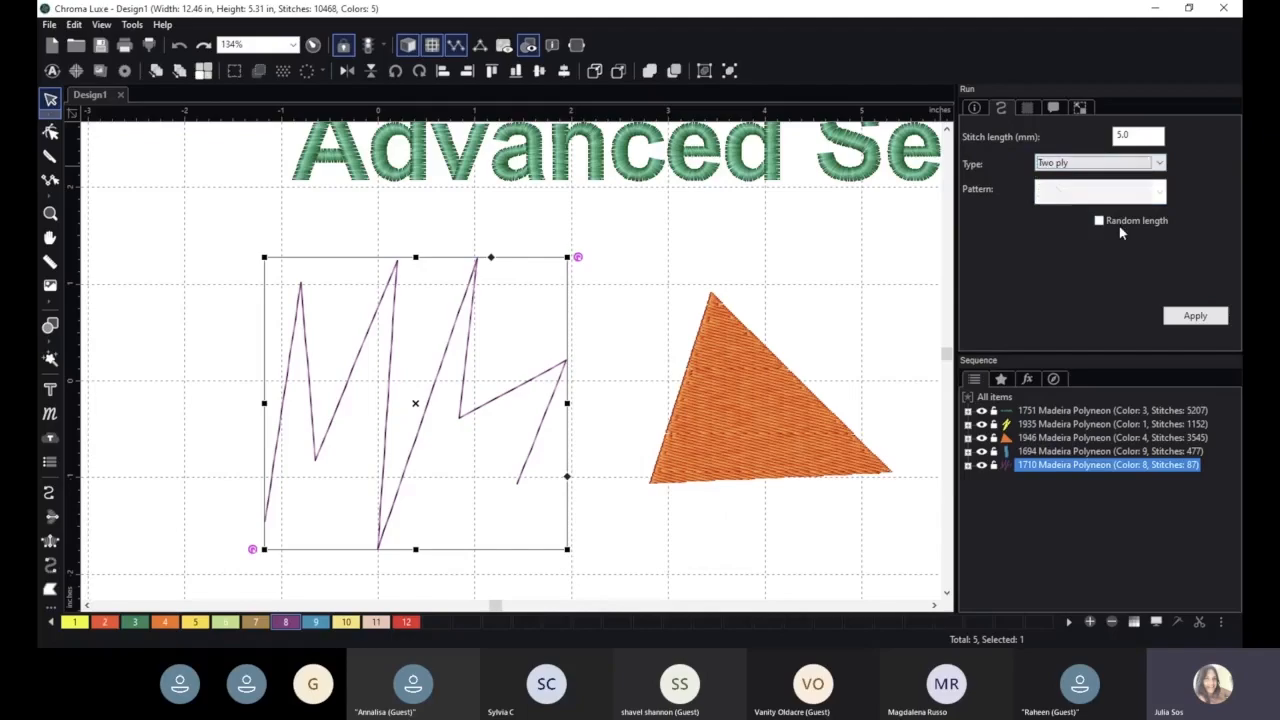
pyautogui.click(1188, 314)
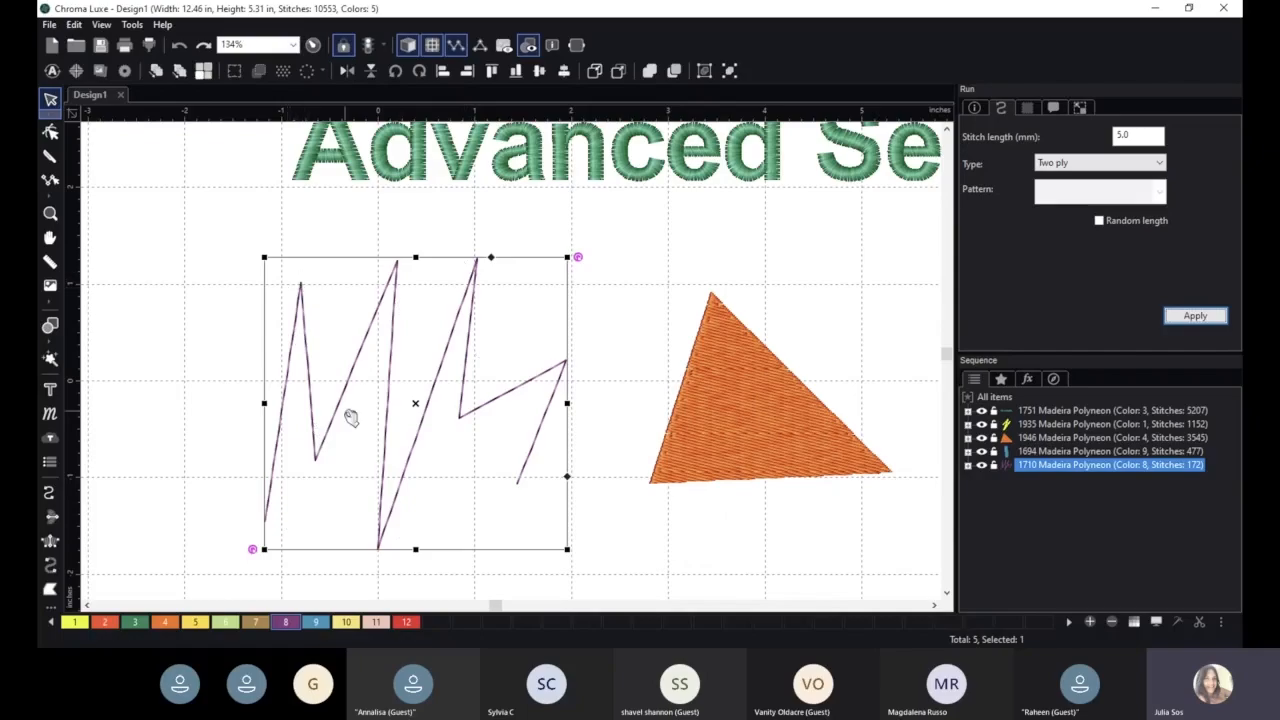
# - Try the Bean type with 3 bean repeats and the Motif type for the run line without applying them
pyautogui.click(1100, 164)
pyautogui.click(1098, 180)
pyautogui.click(1096, 168)
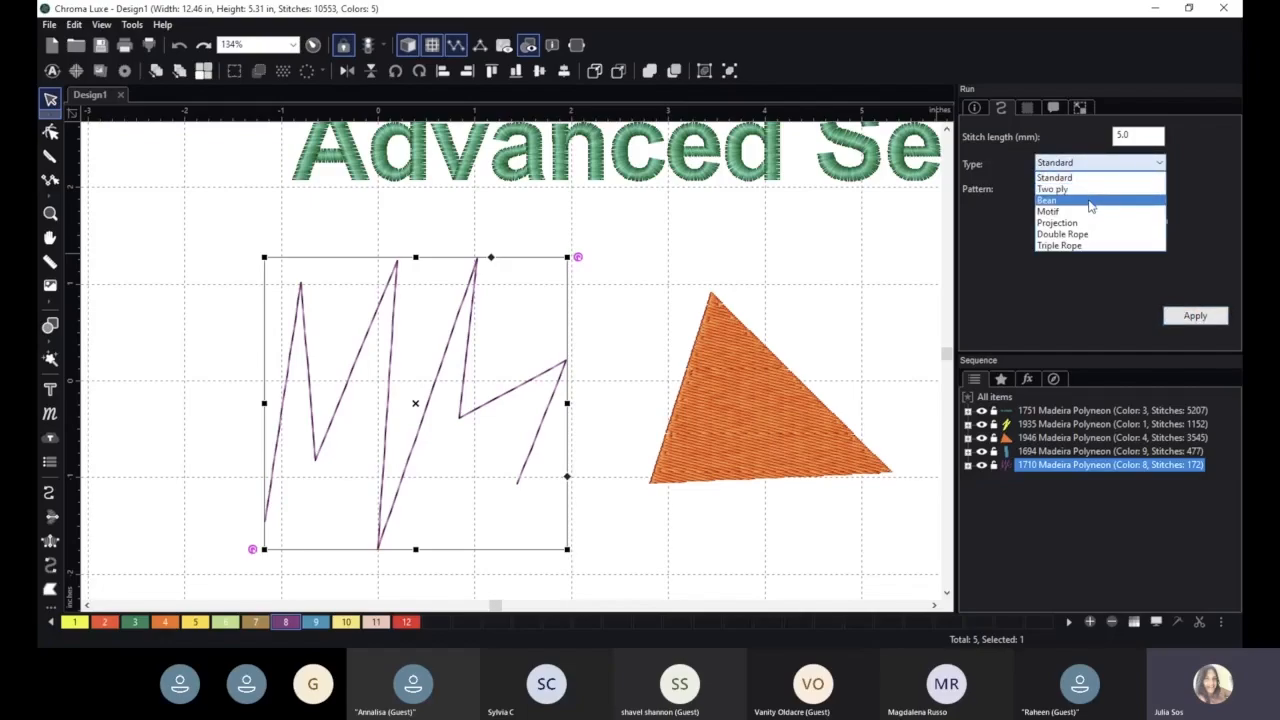
pyautogui.click(1091, 201)
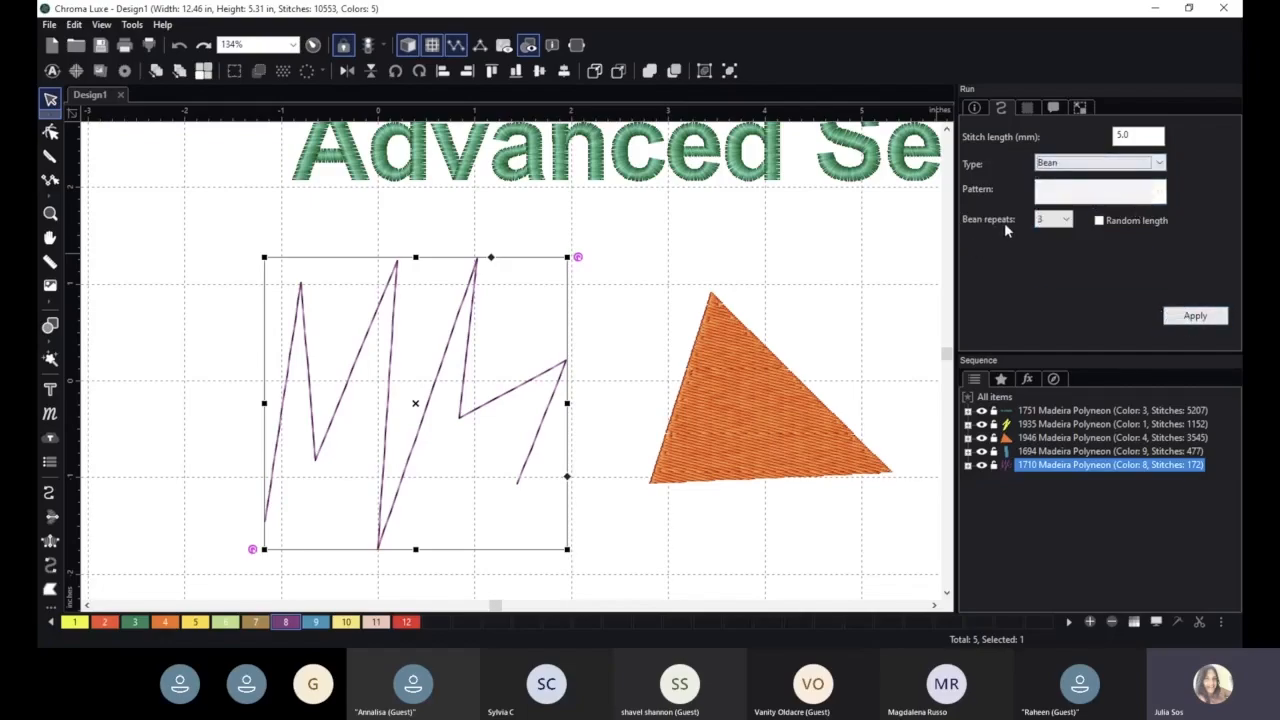
pyautogui.click(1056, 227)
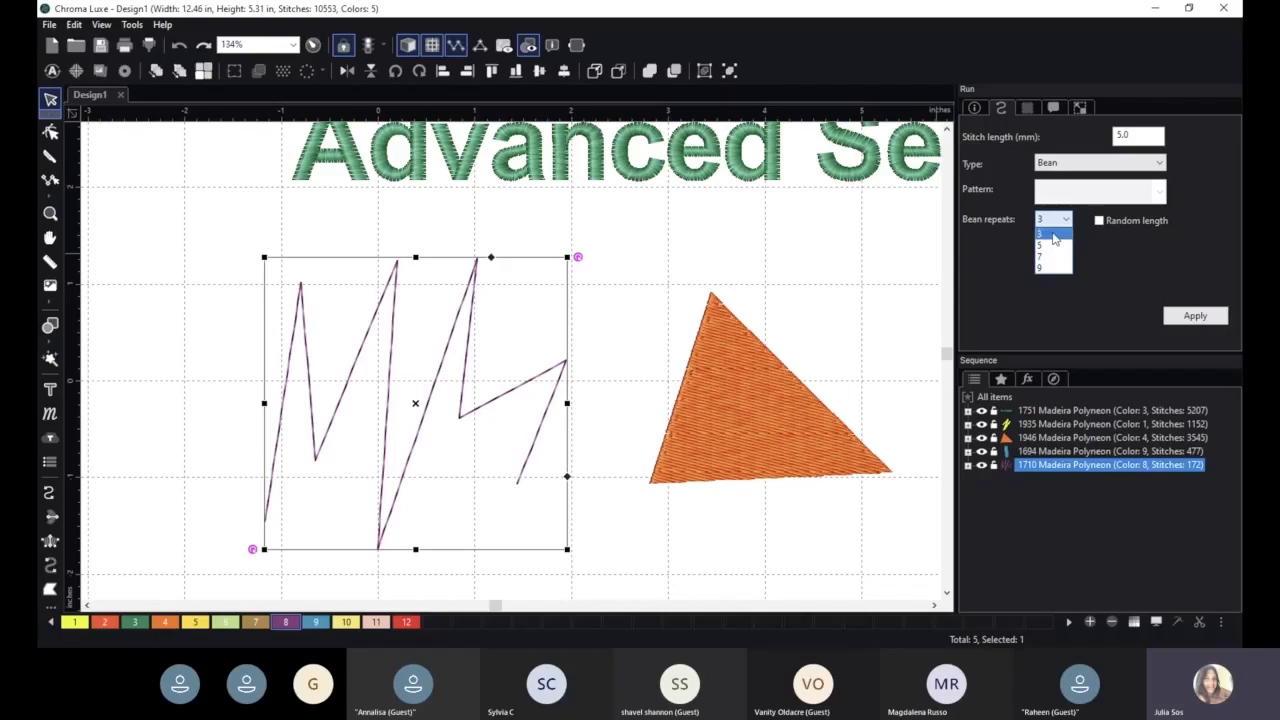
pyautogui.click(1055, 234)
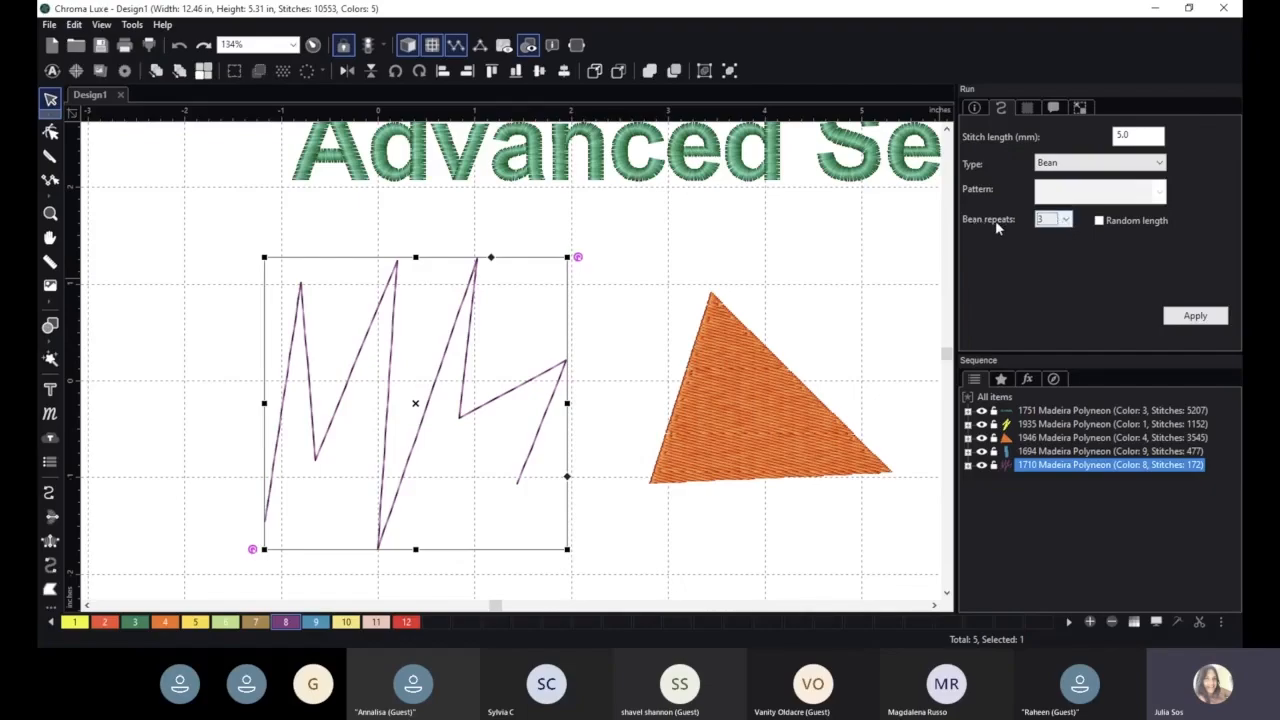
pyautogui.click(1076, 166)
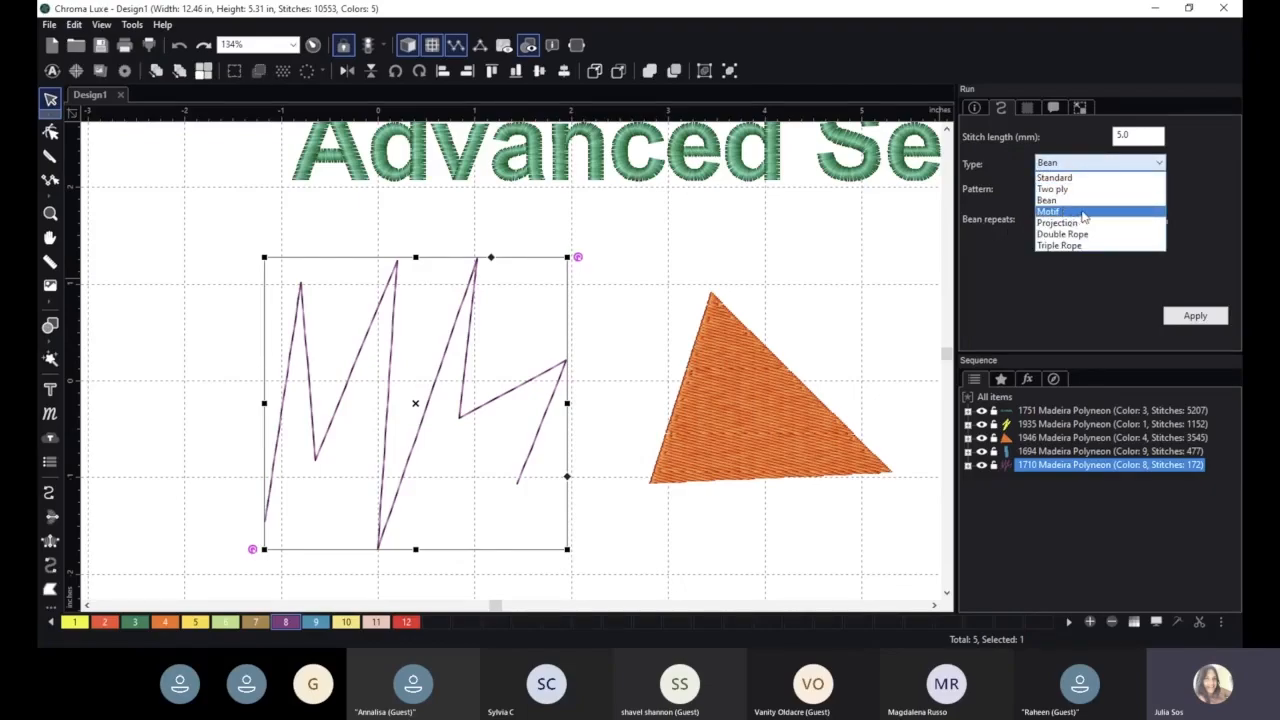
pyautogui.click(1084, 211)
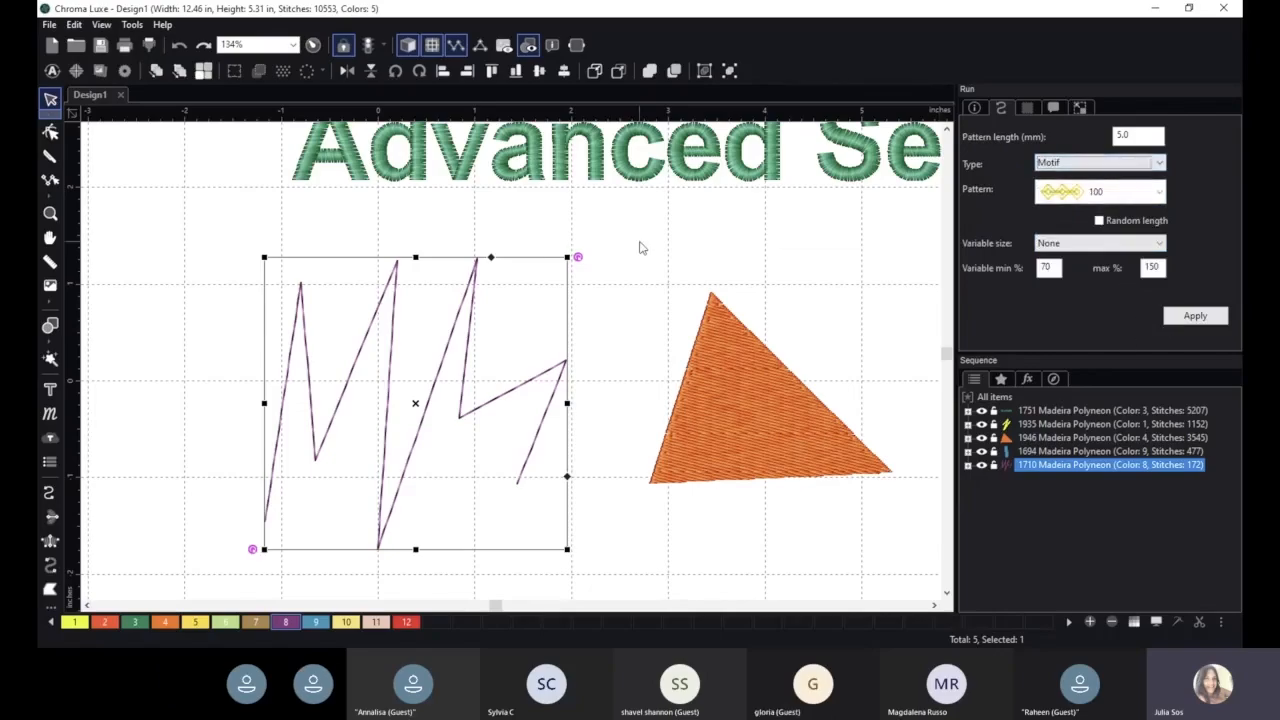
pyautogui.click(1124, 166)
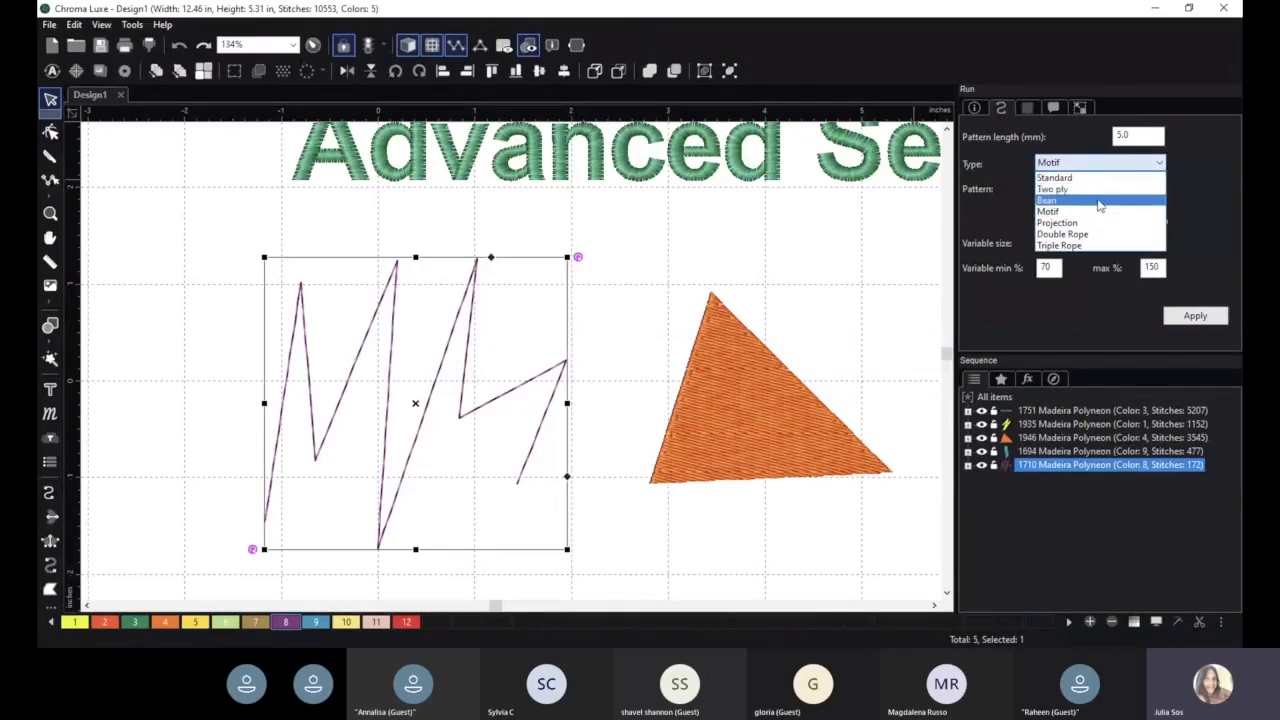
pyautogui.click(1104, 204)
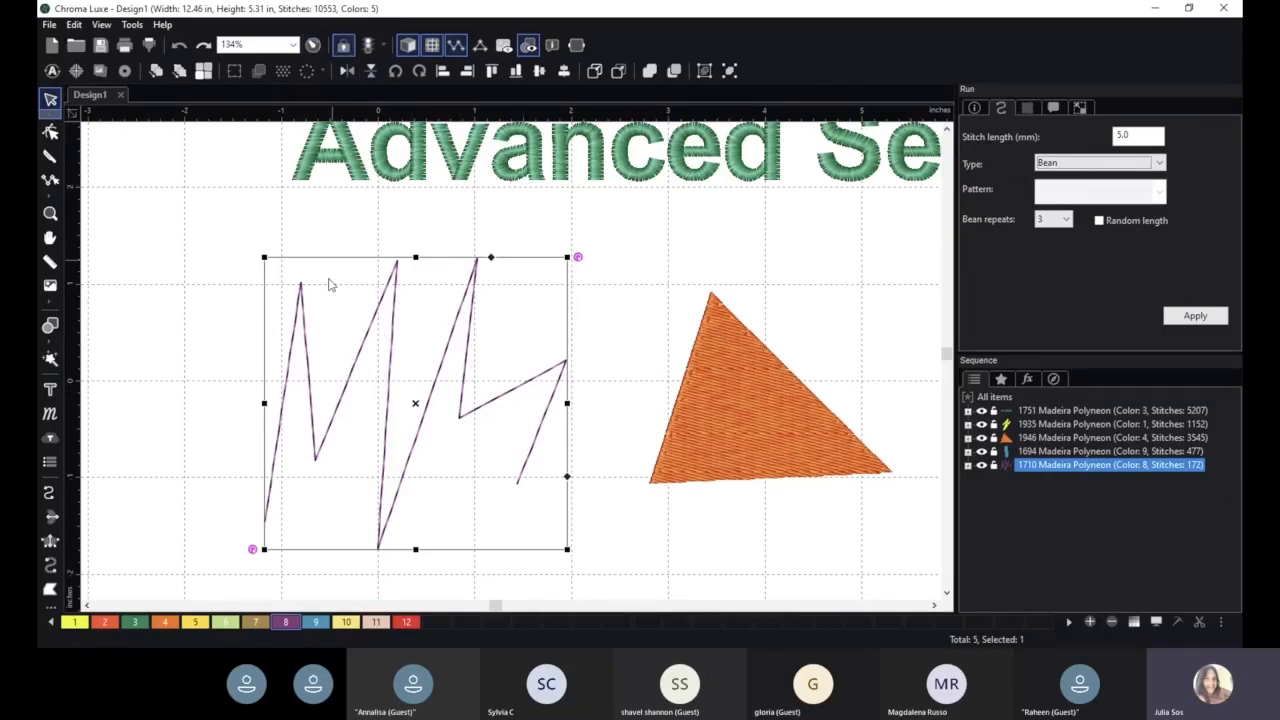
# - Change the run line's type to Motif with pattern 123 and apply it
pyautogui.click(1105, 166)
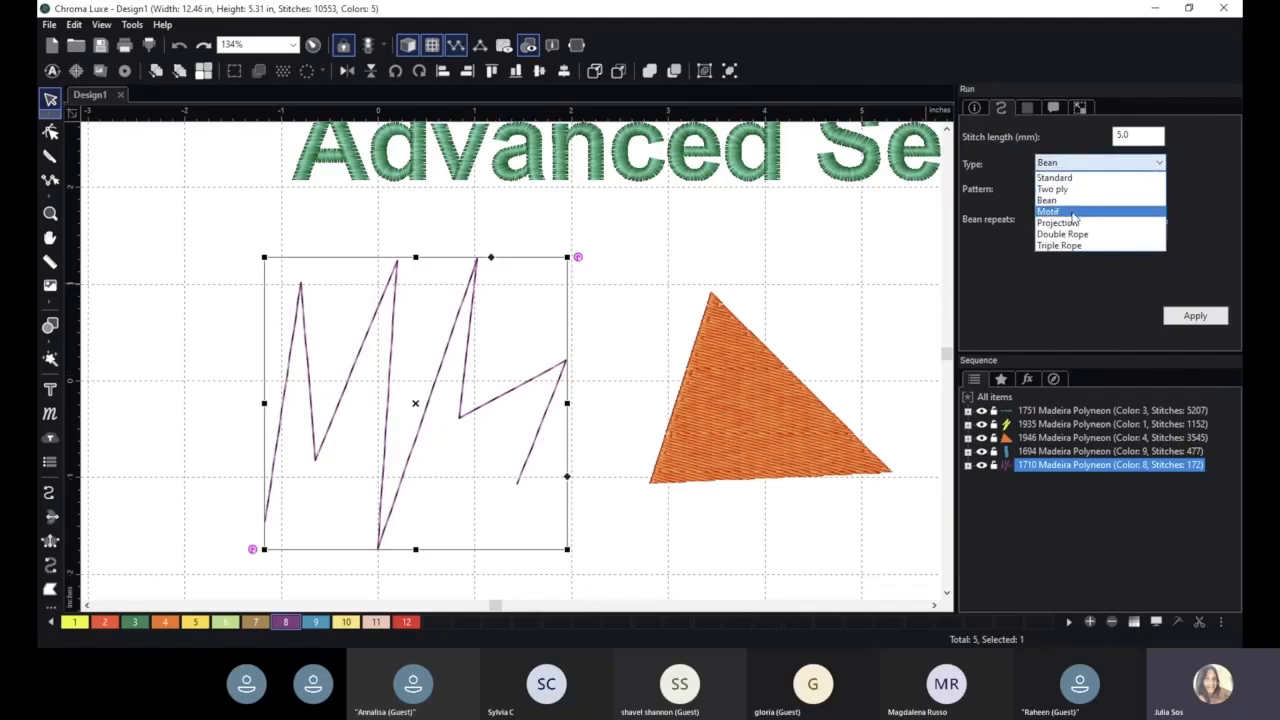
pyautogui.click(1096, 213)
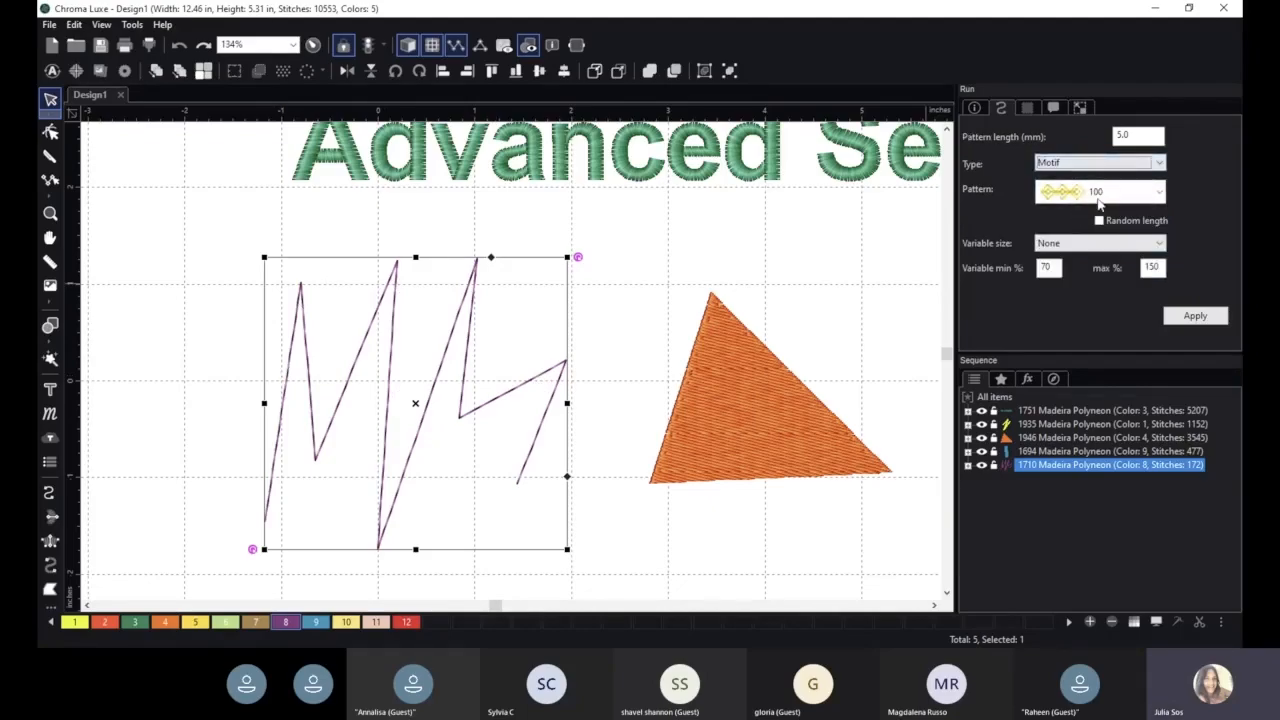
pyautogui.click(1122, 200)
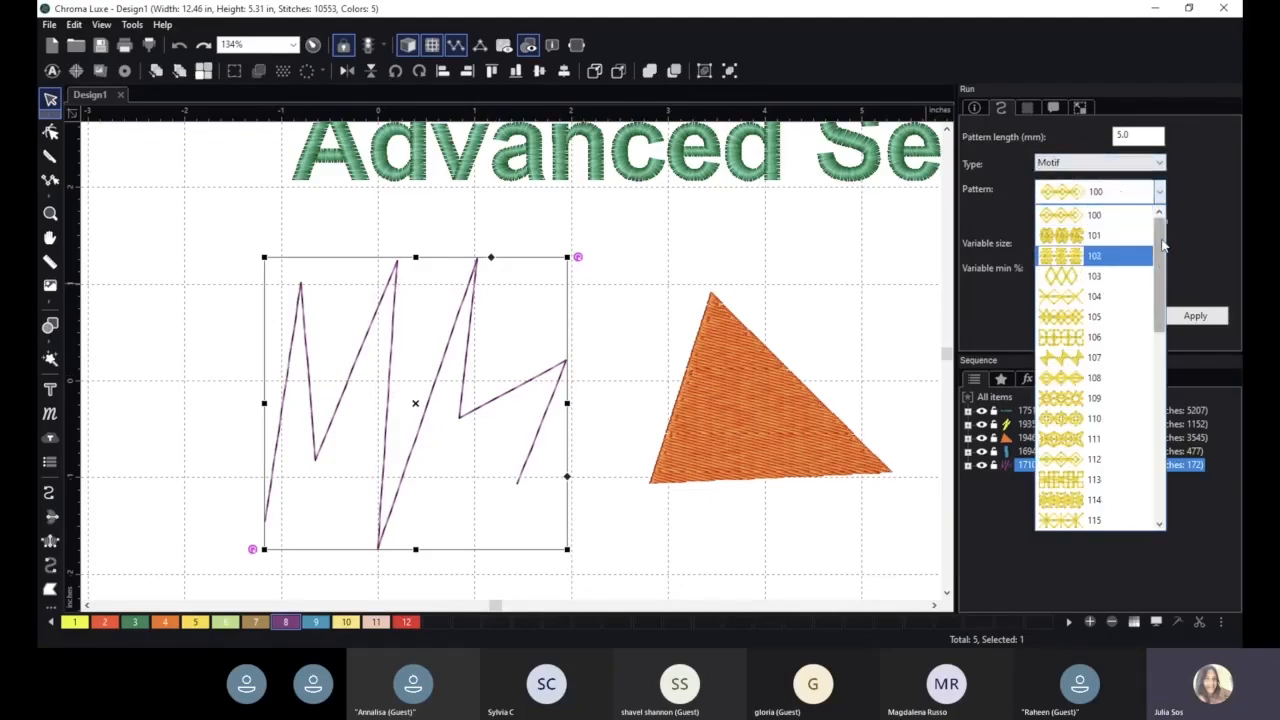
pyautogui.moveTo(1162, 245); pyautogui.dragTo(1161, 442)
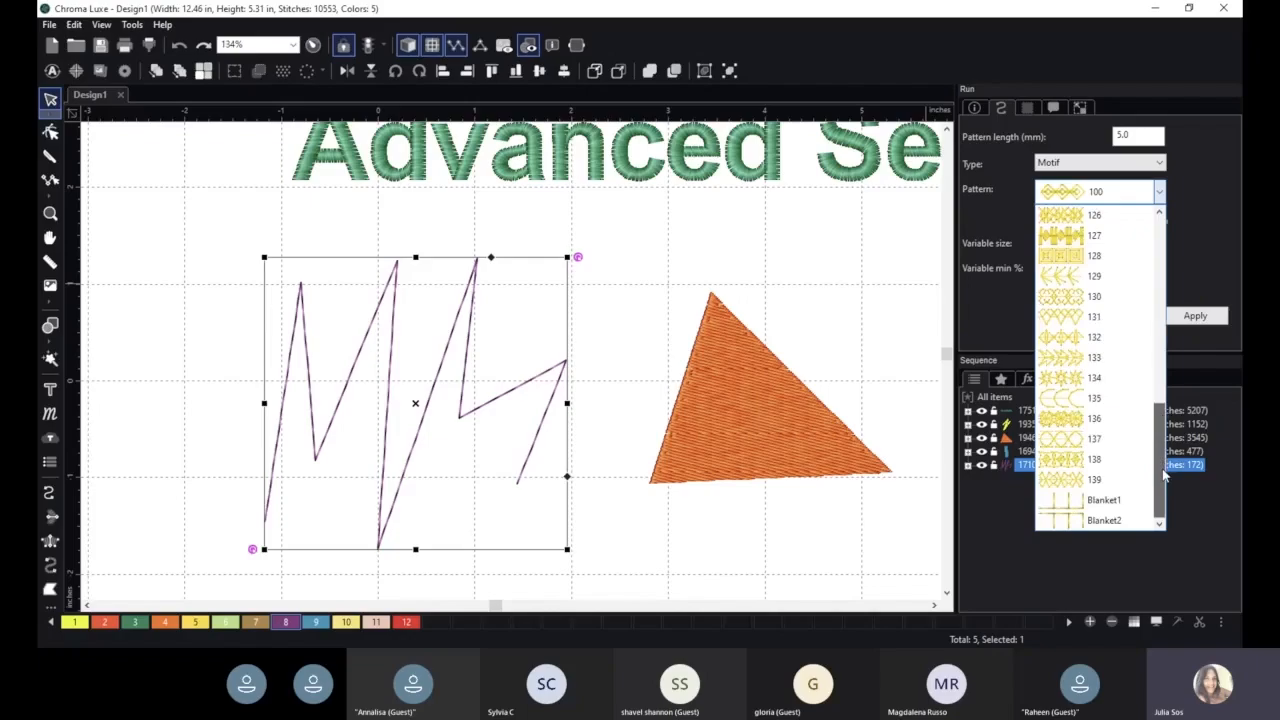
pyautogui.scroll(3, 1166, 441)
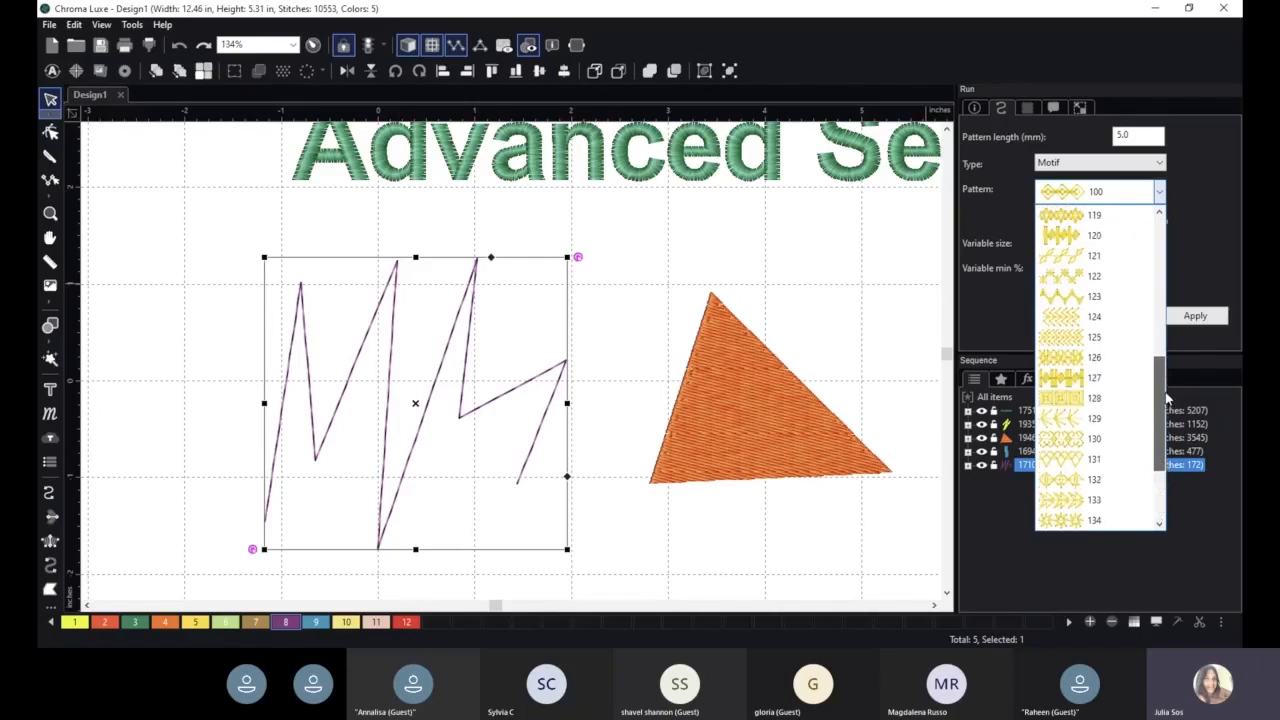
pyautogui.click(1136, 292)
pyautogui.click(1203, 316)
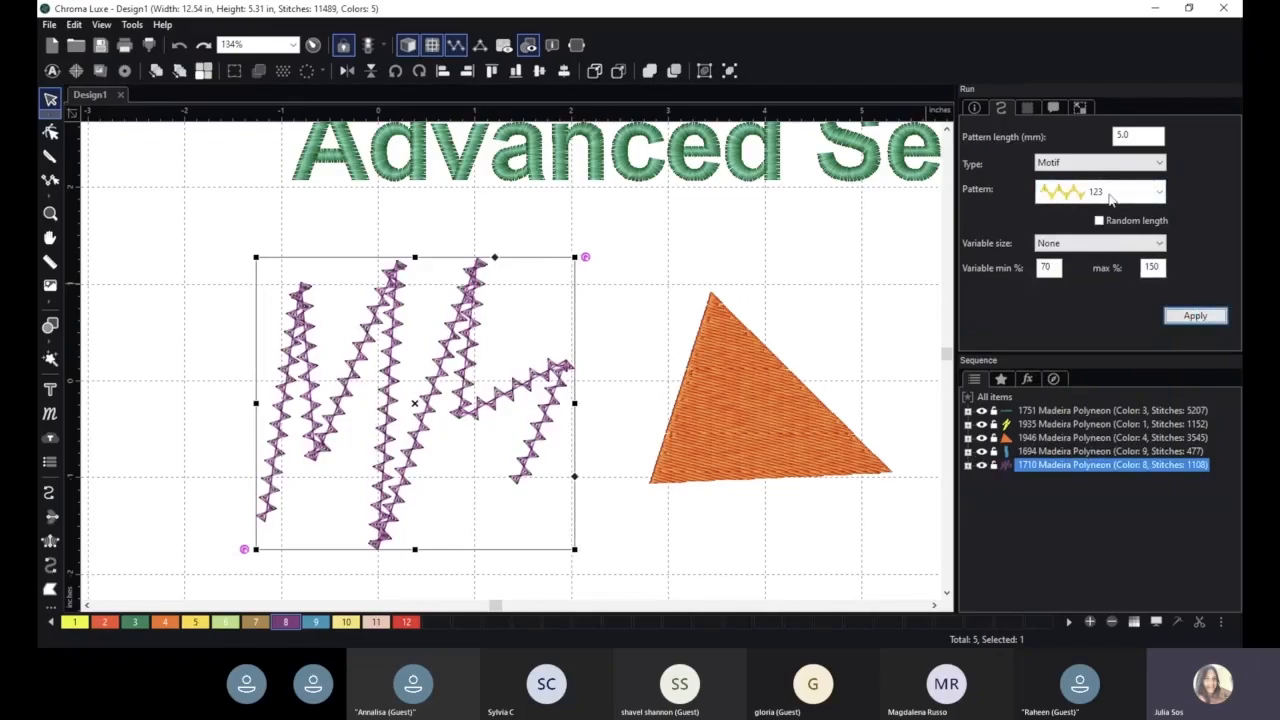
# - Apply motif pattern 127 and then motif pattern 134 to the run line
pyautogui.click(1116, 198)
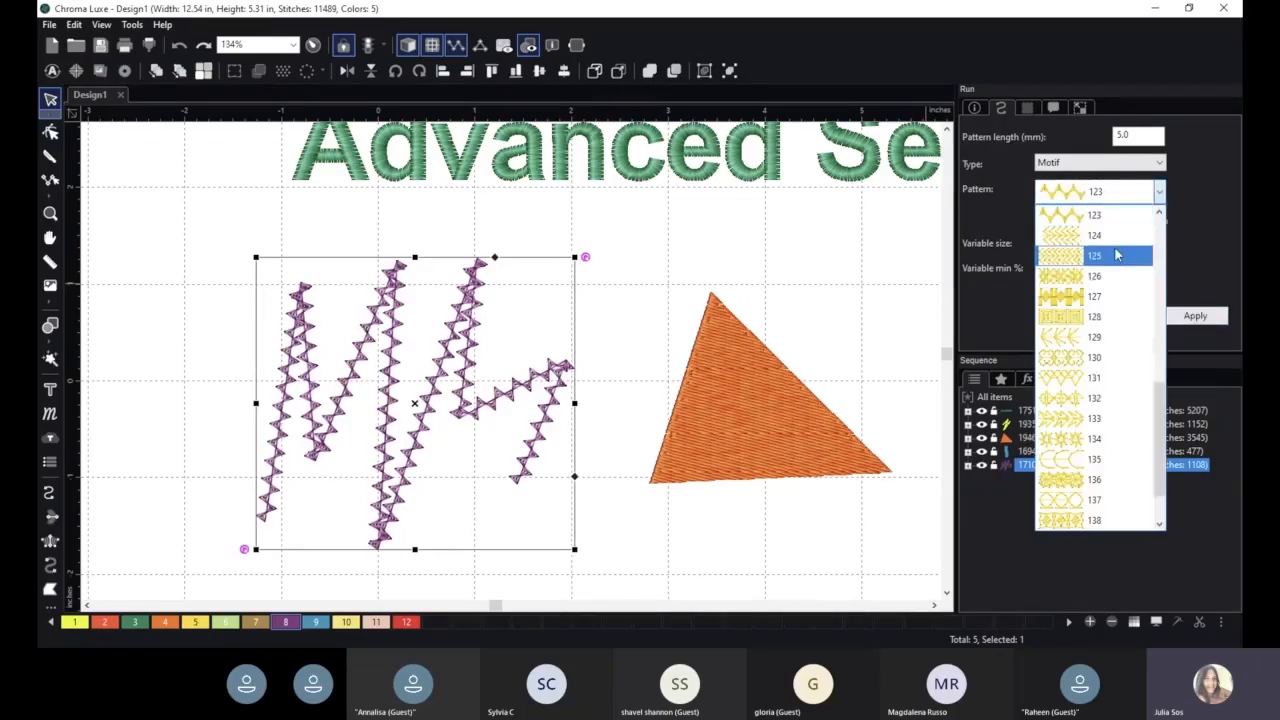
pyautogui.click(1097, 299)
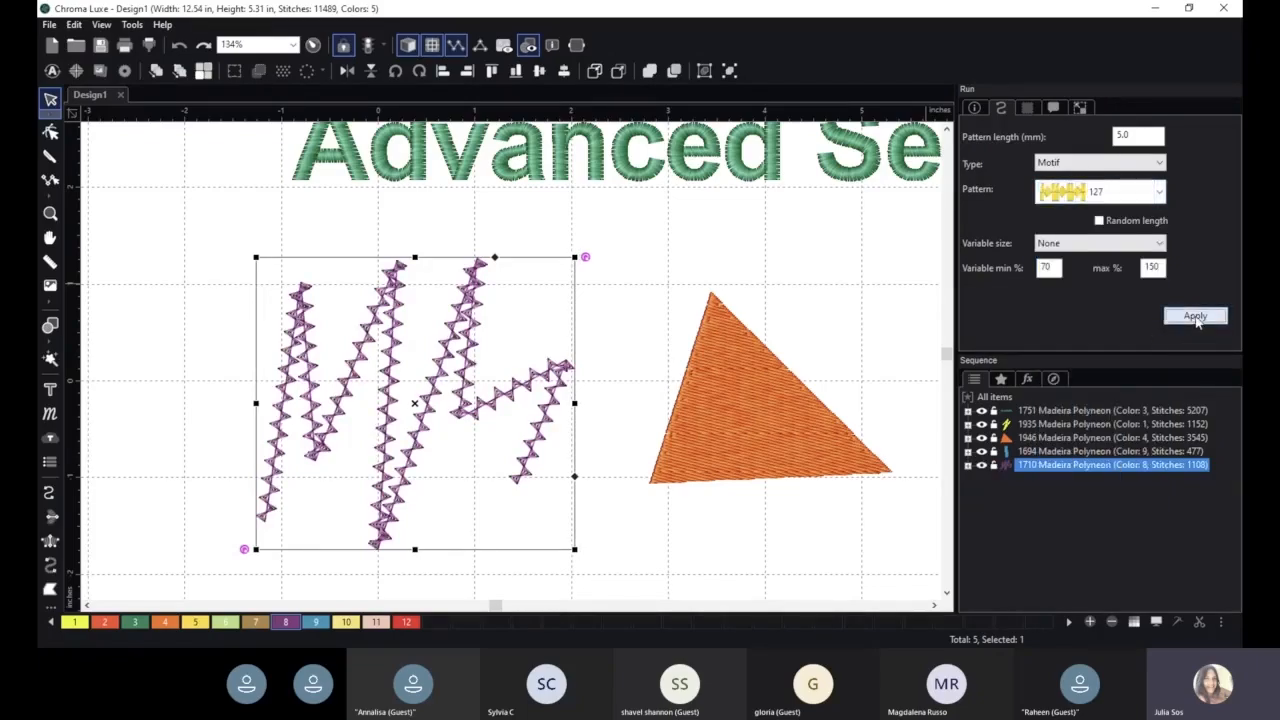
pyautogui.click(1192, 315)
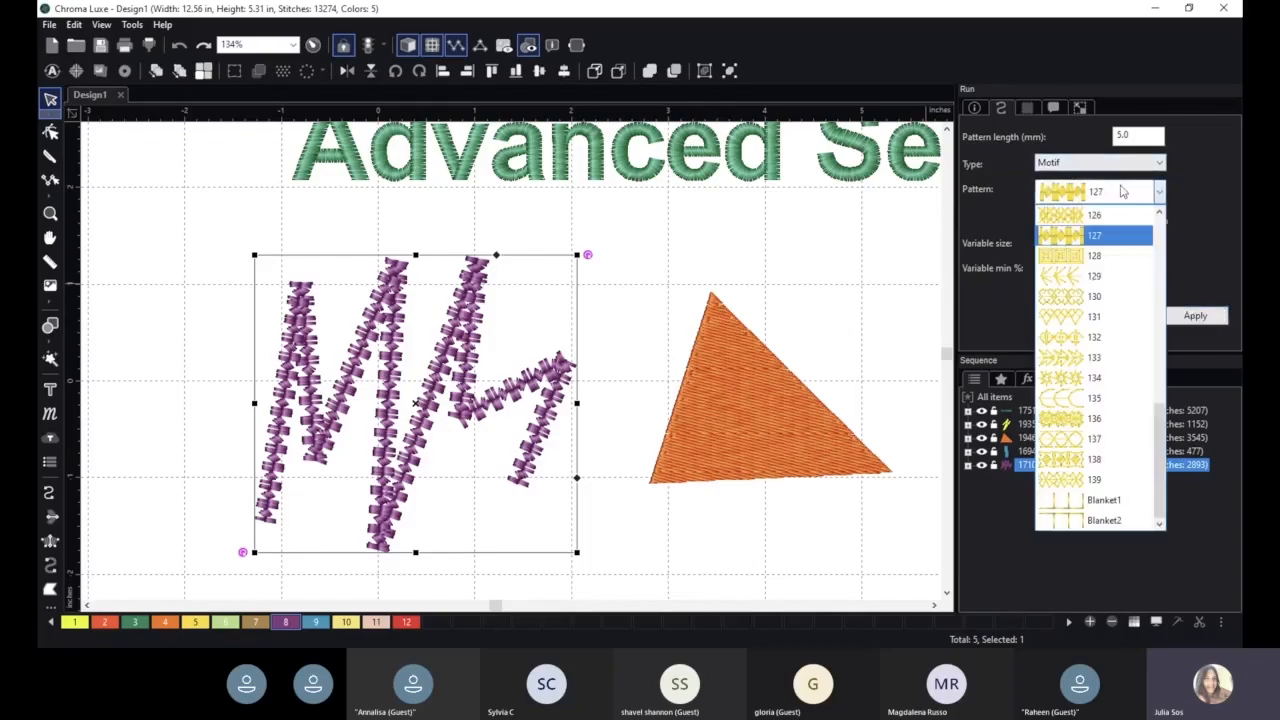
pyautogui.click(1120, 200)
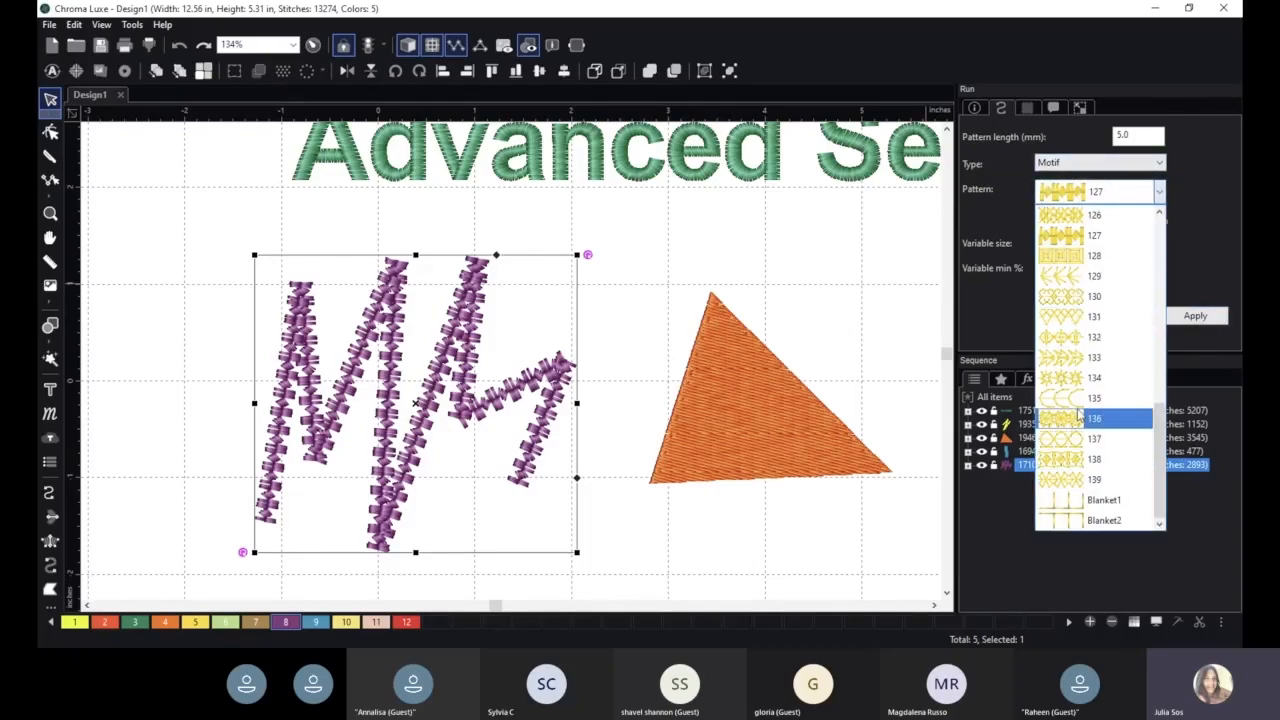
pyautogui.click(1090, 377)
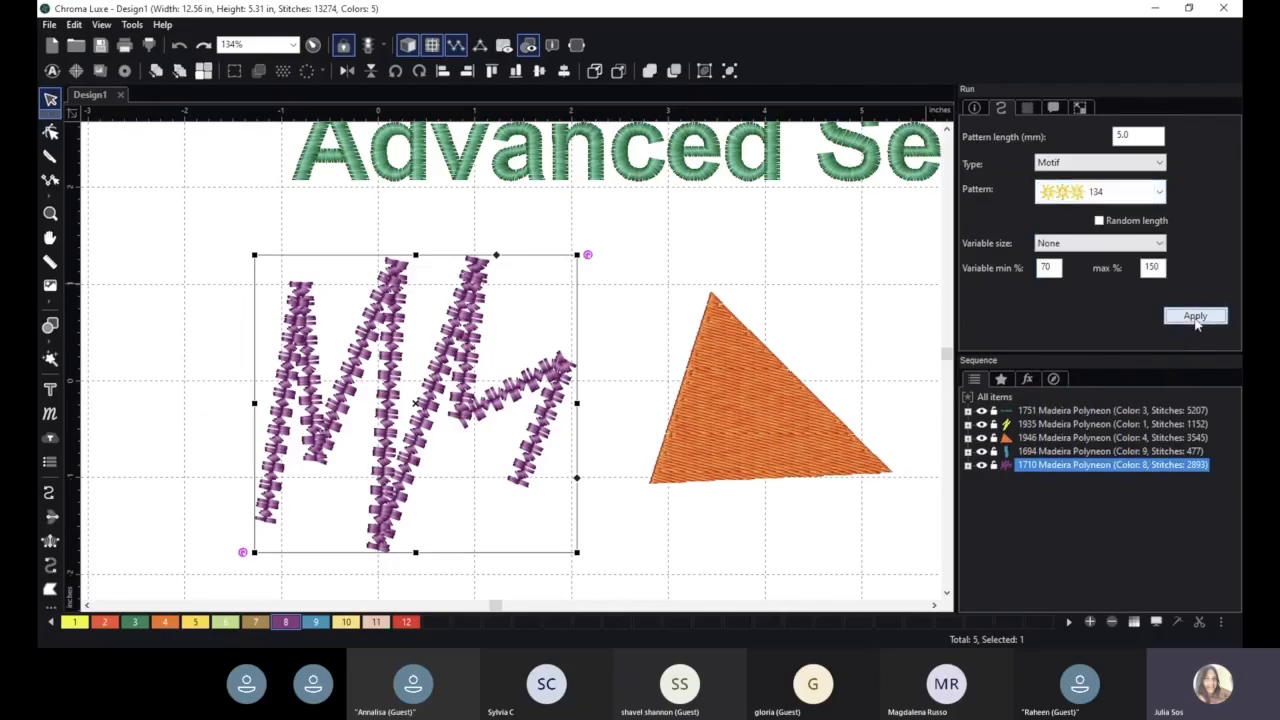
pyautogui.click(1194, 316)
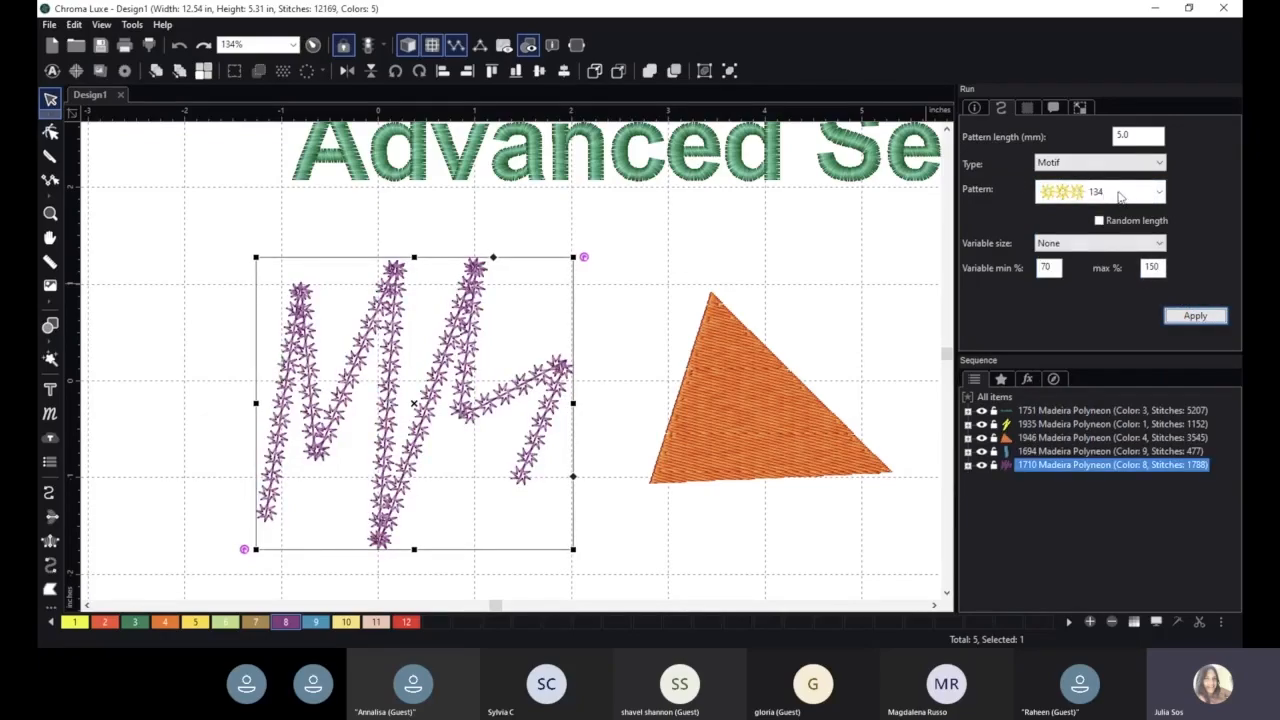
# - Apply motif pattern 139 and then motif pattern 129 to the run line
pyautogui.click(1120, 197)
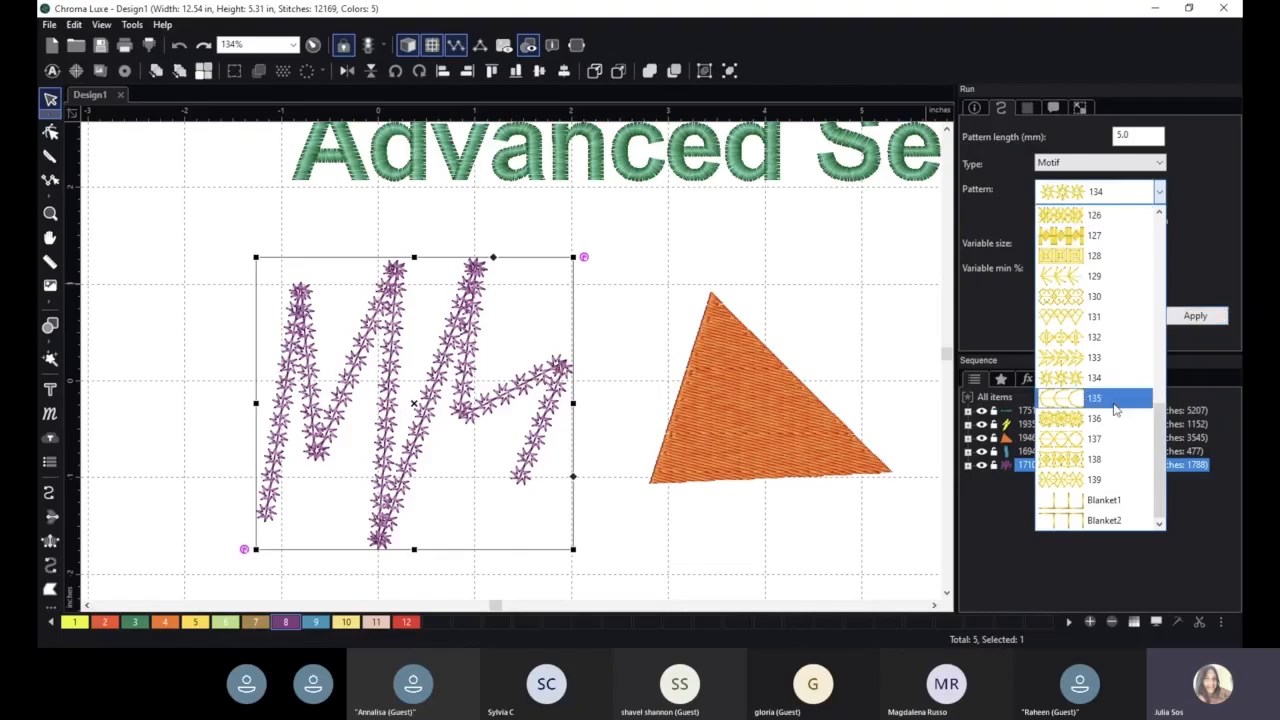
pyautogui.click(1094, 482)
pyautogui.click(1168, 315)
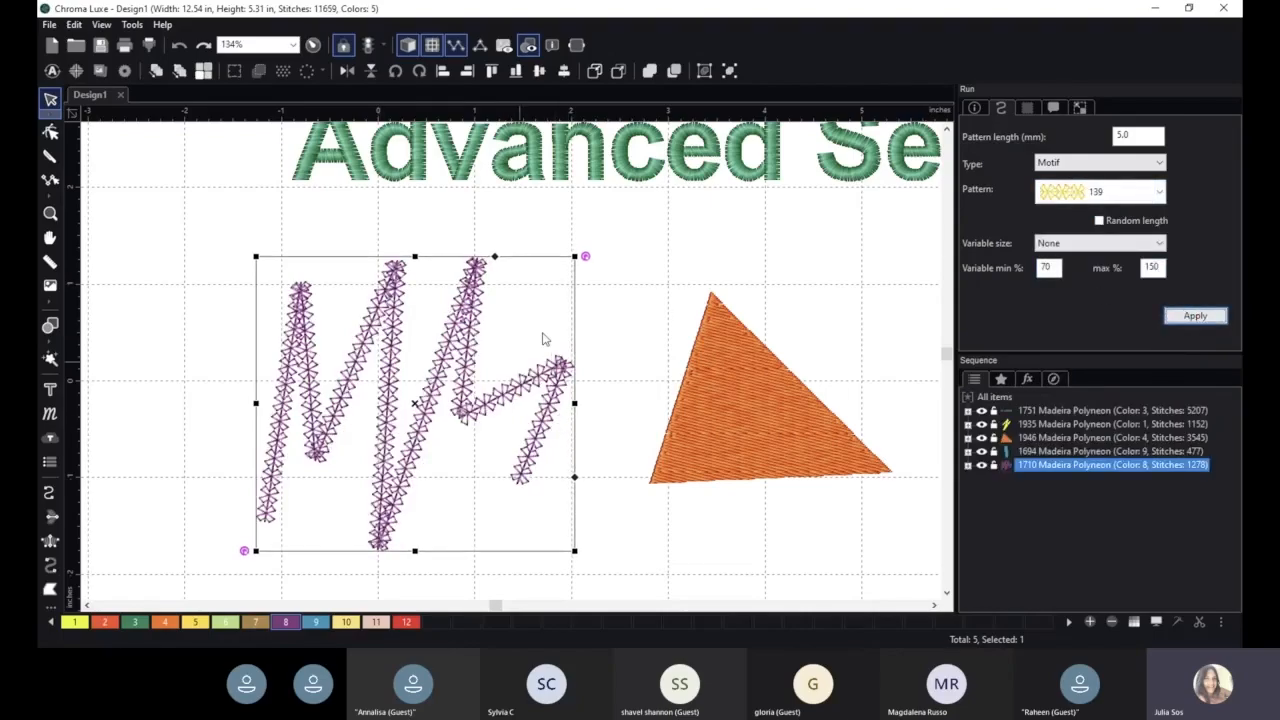
pyautogui.click(1110, 196)
pyautogui.click(1090, 272)
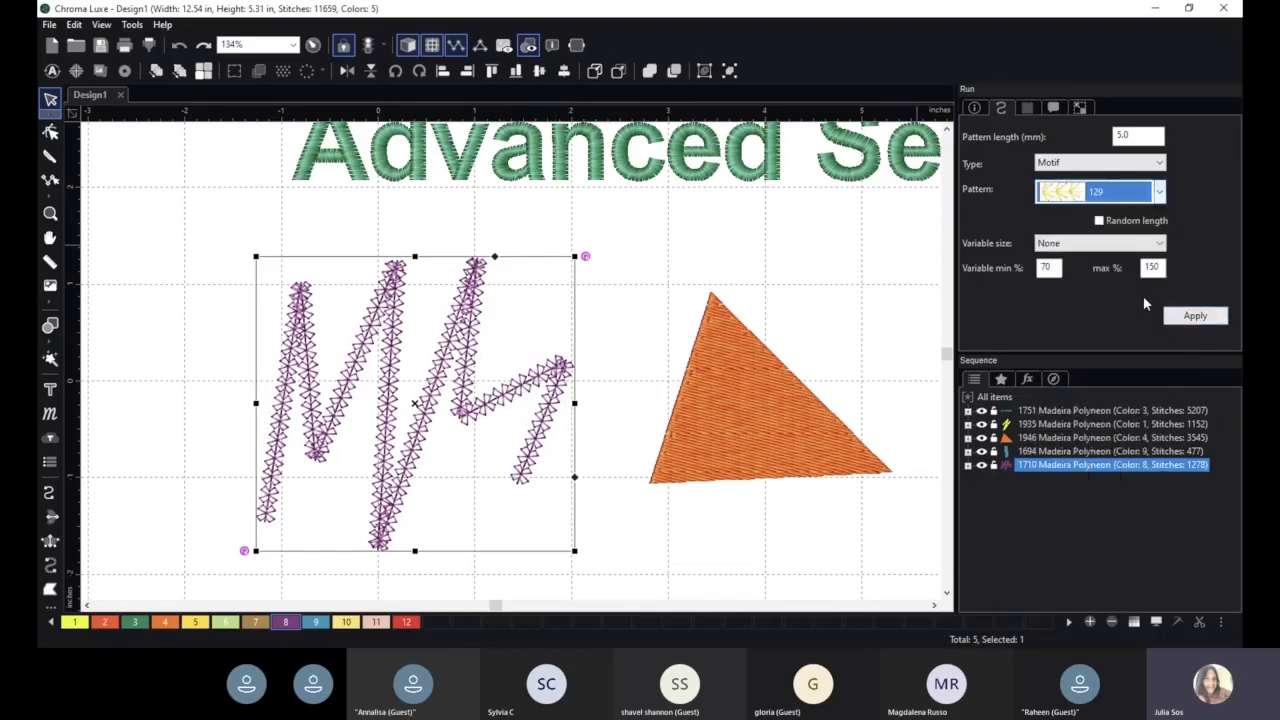
pyautogui.click(1197, 315)
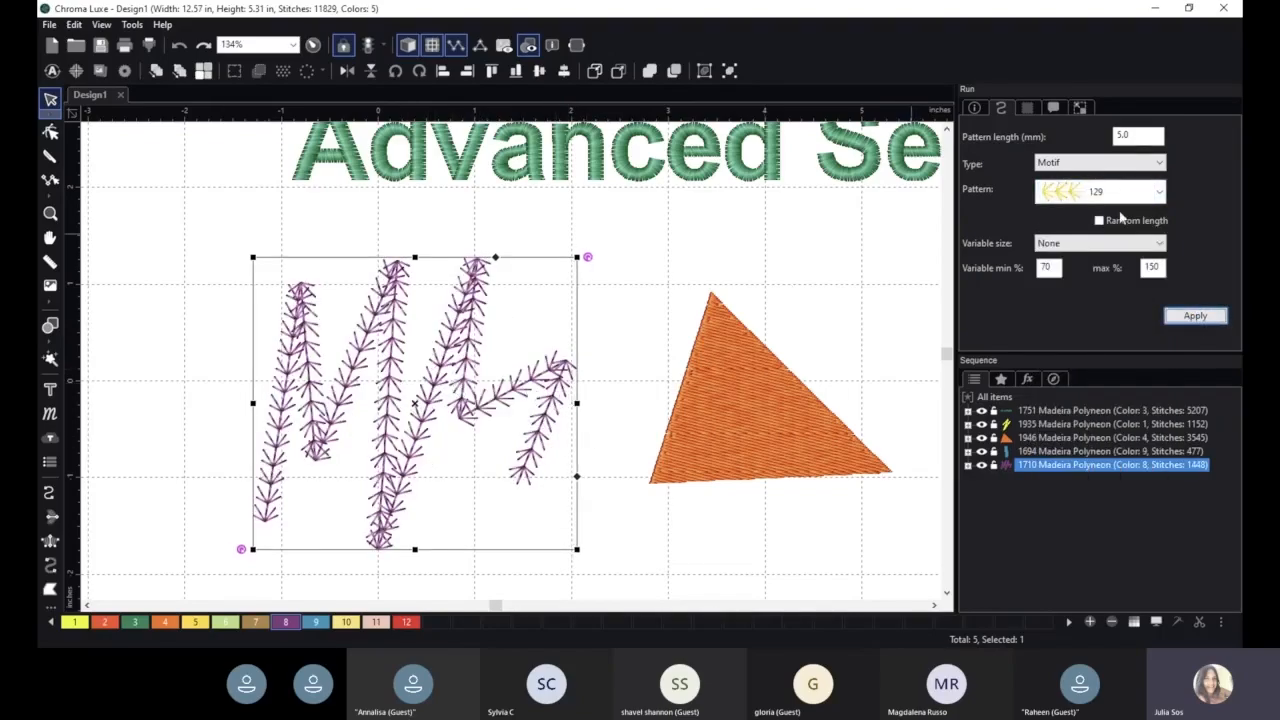
# - Change the run line's type to Projection and apply it
pyautogui.click(1112, 166)
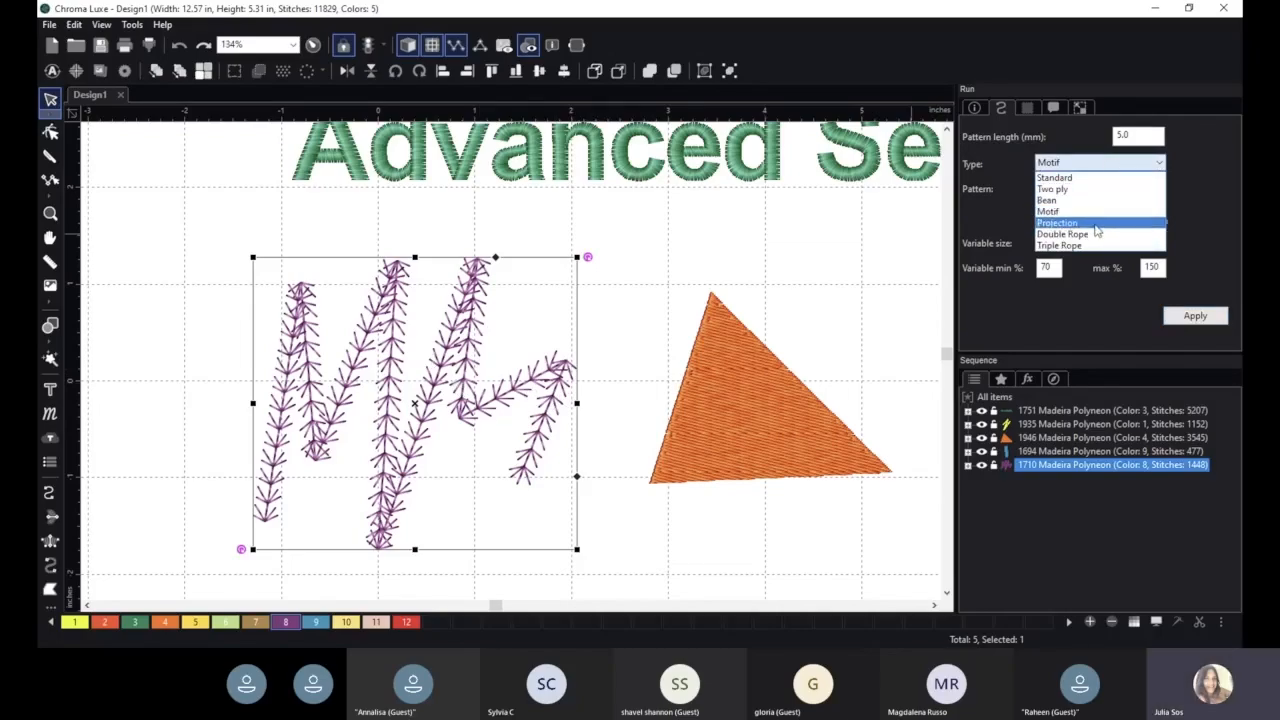
pyautogui.click(1096, 223)
pyautogui.click(1200, 320)
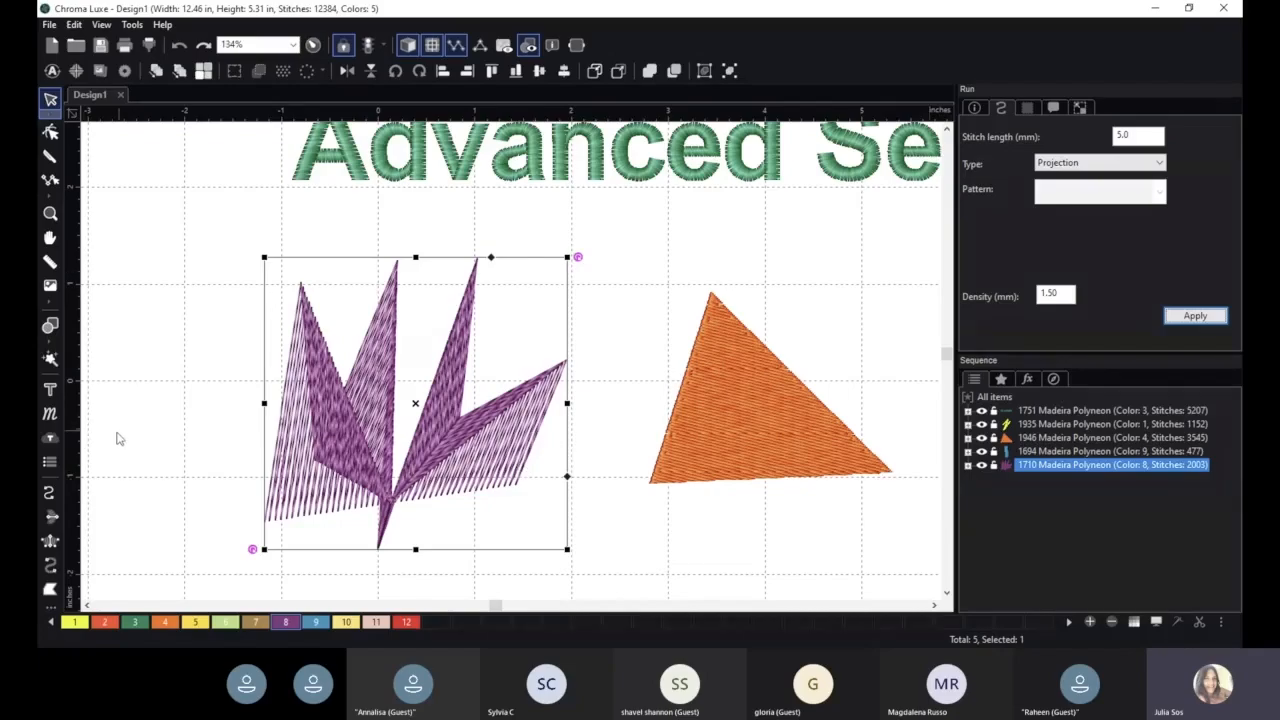
# - Draw a straight run line about 2.13 in long above the triangle and apply the Projection type to it
pyautogui.click(48, 492)
pyautogui.click(567, 286)
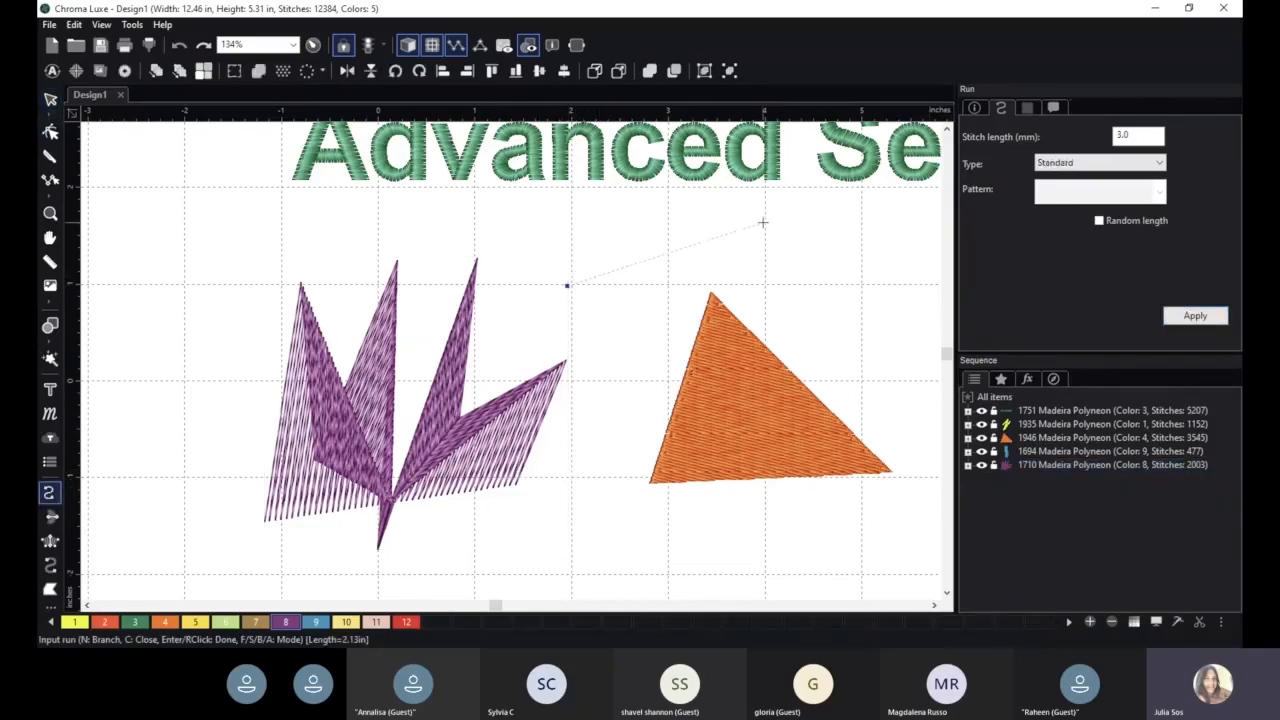
pyautogui.click(763, 222)
pyautogui.click(50, 98)
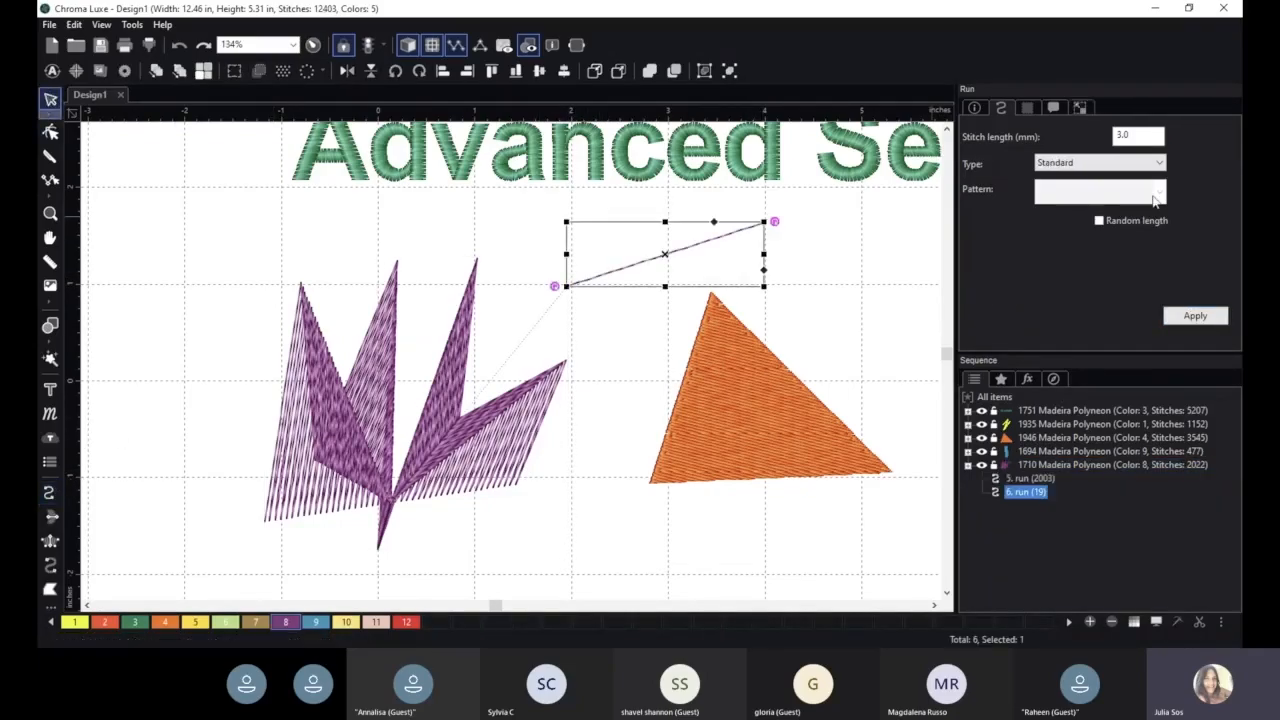
pyautogui.click(1124, 168)
pyautogui.click(1094, 226)
pyautogui.click(1195, 315)
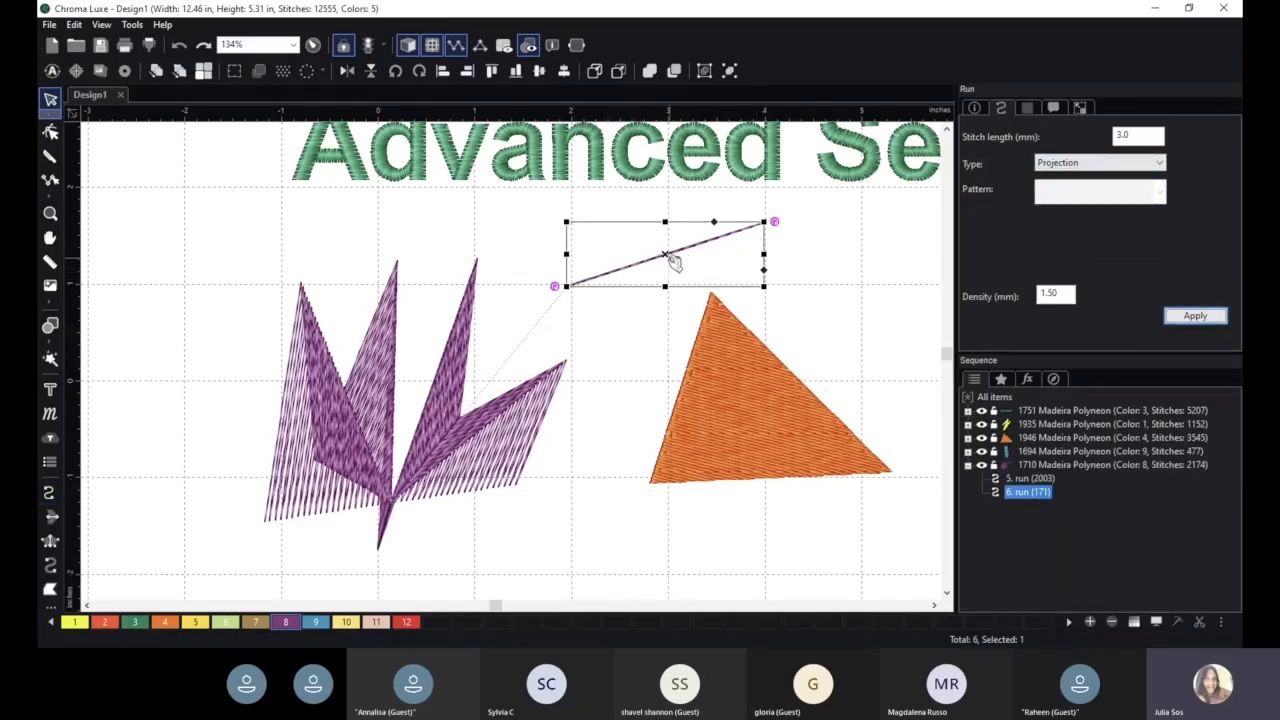
# - Select and delete the newly drawn run line
pyautogui.moveTo(687, 247); pyautogui.dragTo(668, 259)
pyautogui.press('Delete')
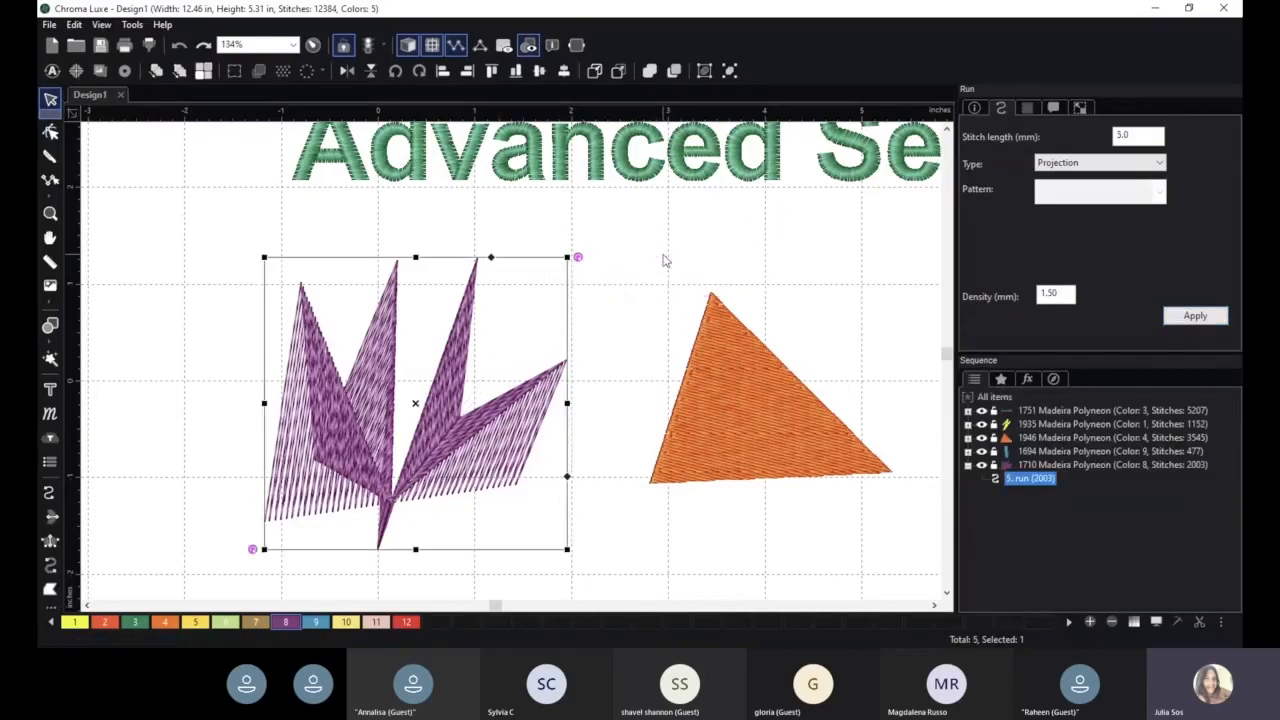
# - Change the original run line's type to Double Rope and apply it
pyautogui.click(1094, 165)
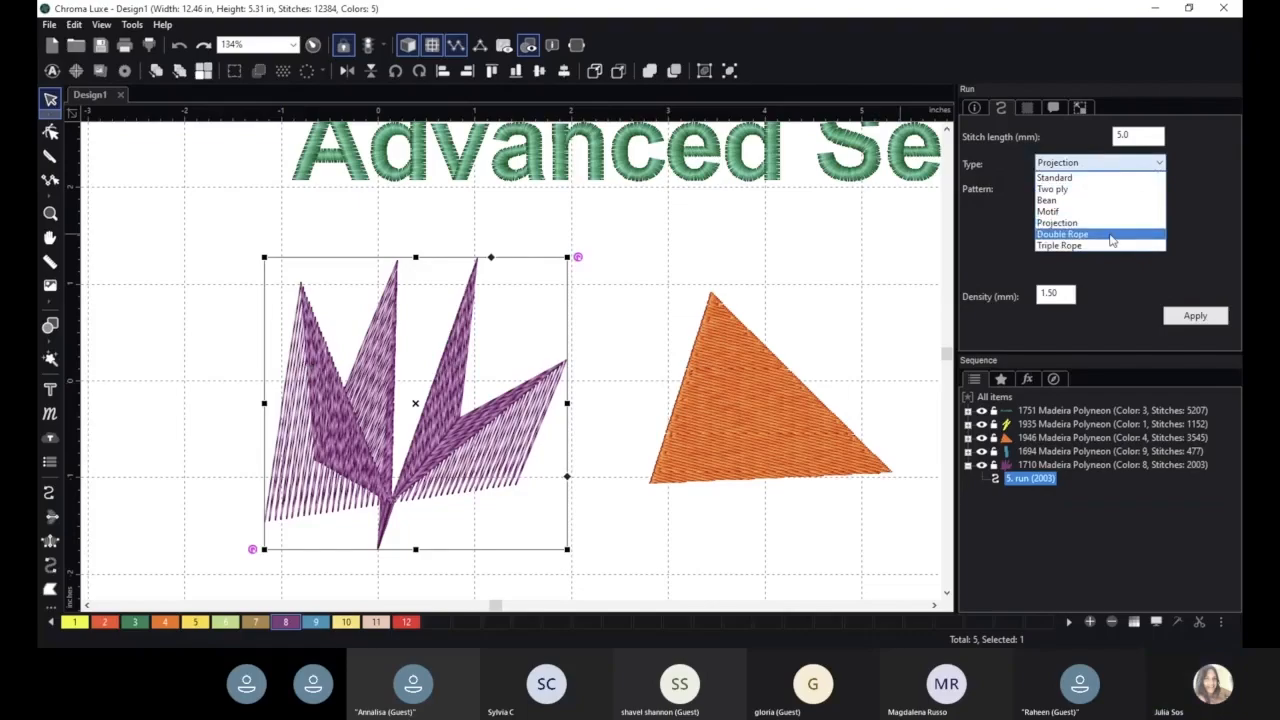
pyautogui.click(1110, 237)
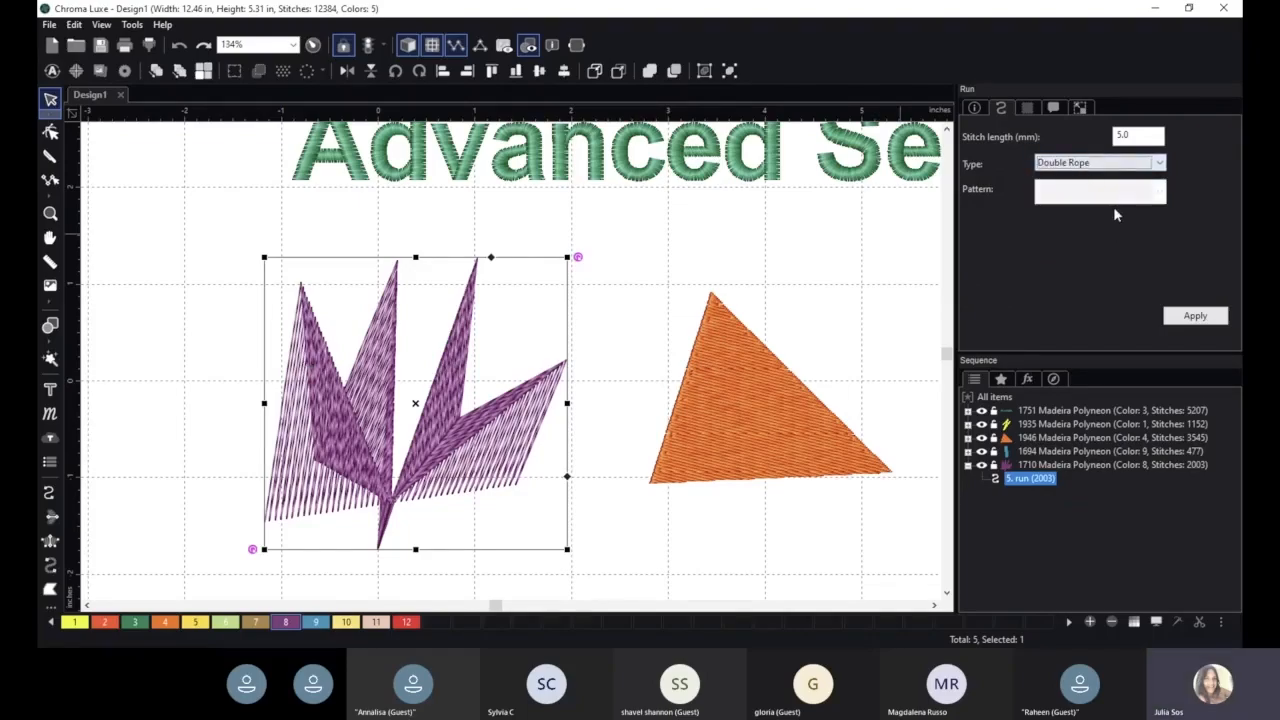
pyautogui.click(1192, 315)
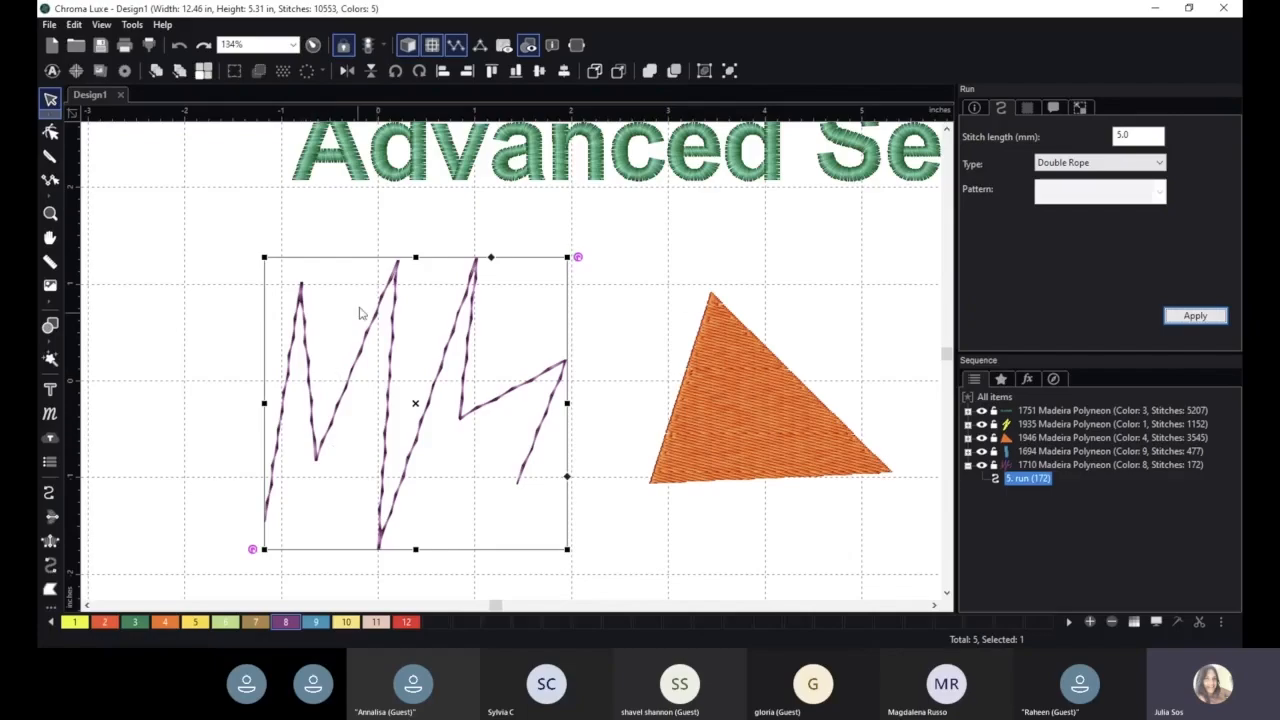
pyautogui.scroll(6, 455, 413)
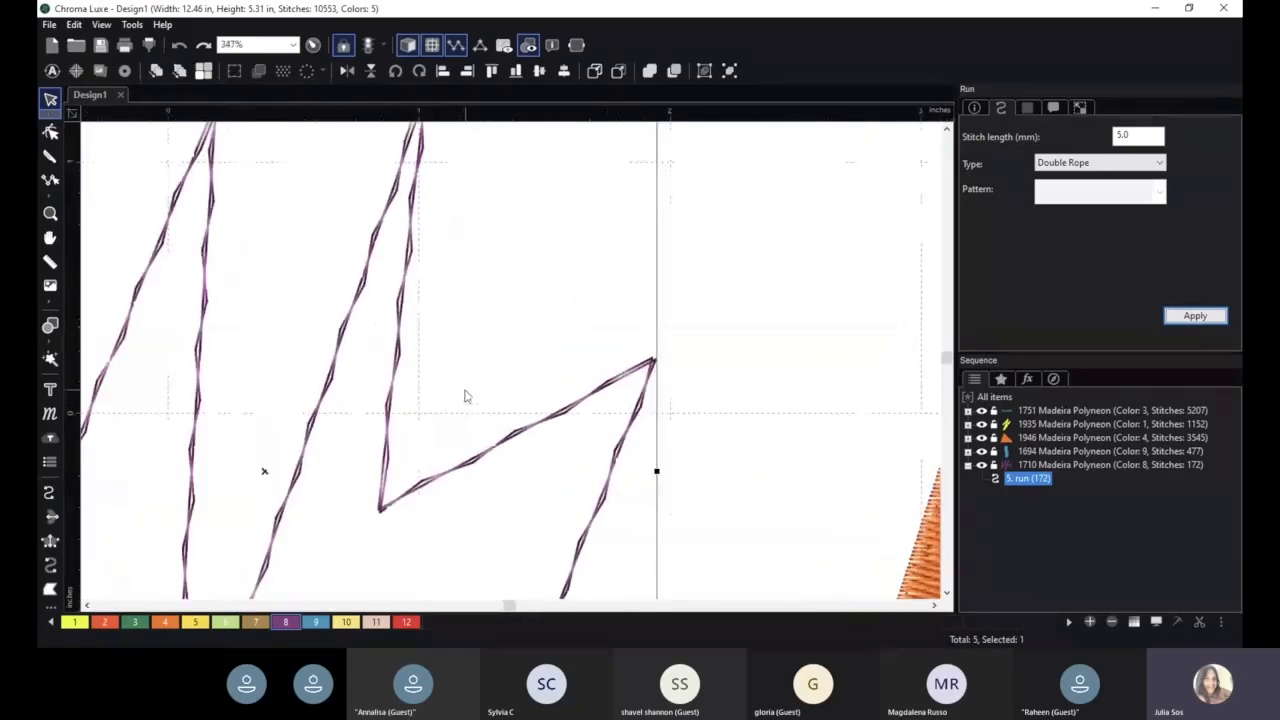
pyautogui.scroll(1, 464, 395)
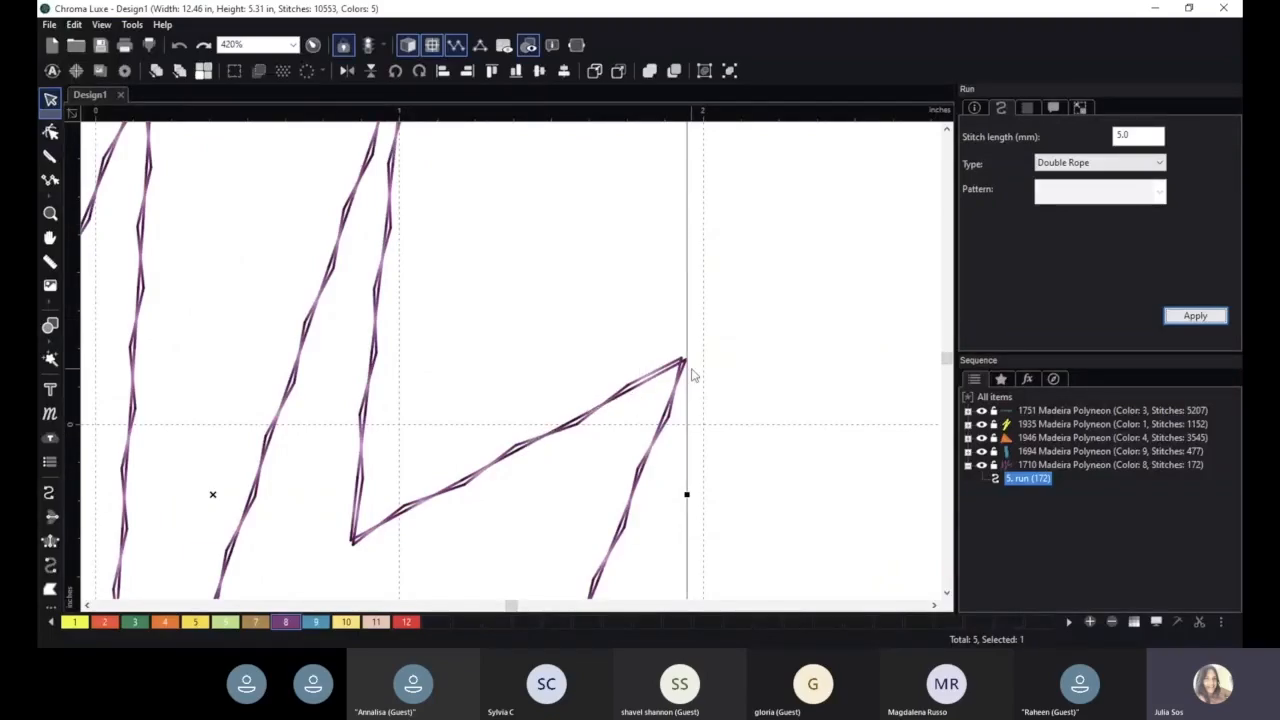
# - Change the run line's type to Triple Rope and apply it
pyautogui.click(1097, 167)
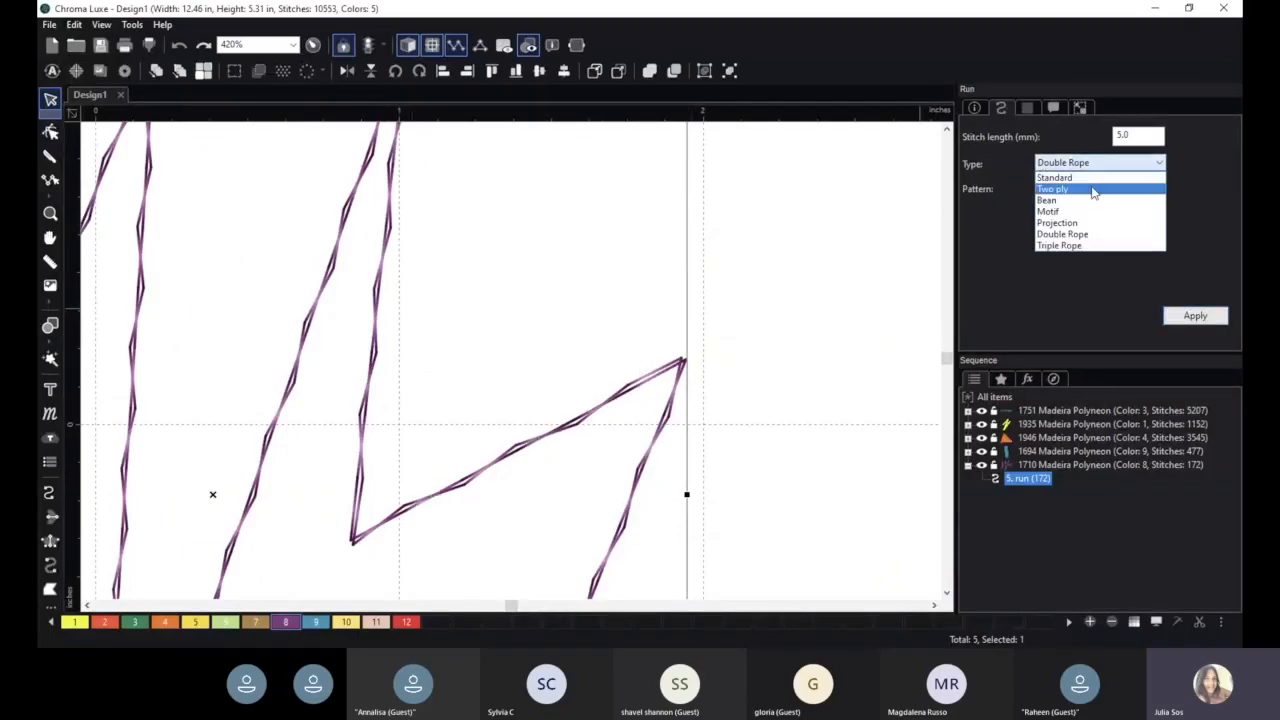
pyautogui.click(1090, 245)
pyautogui.click(1195, 315)
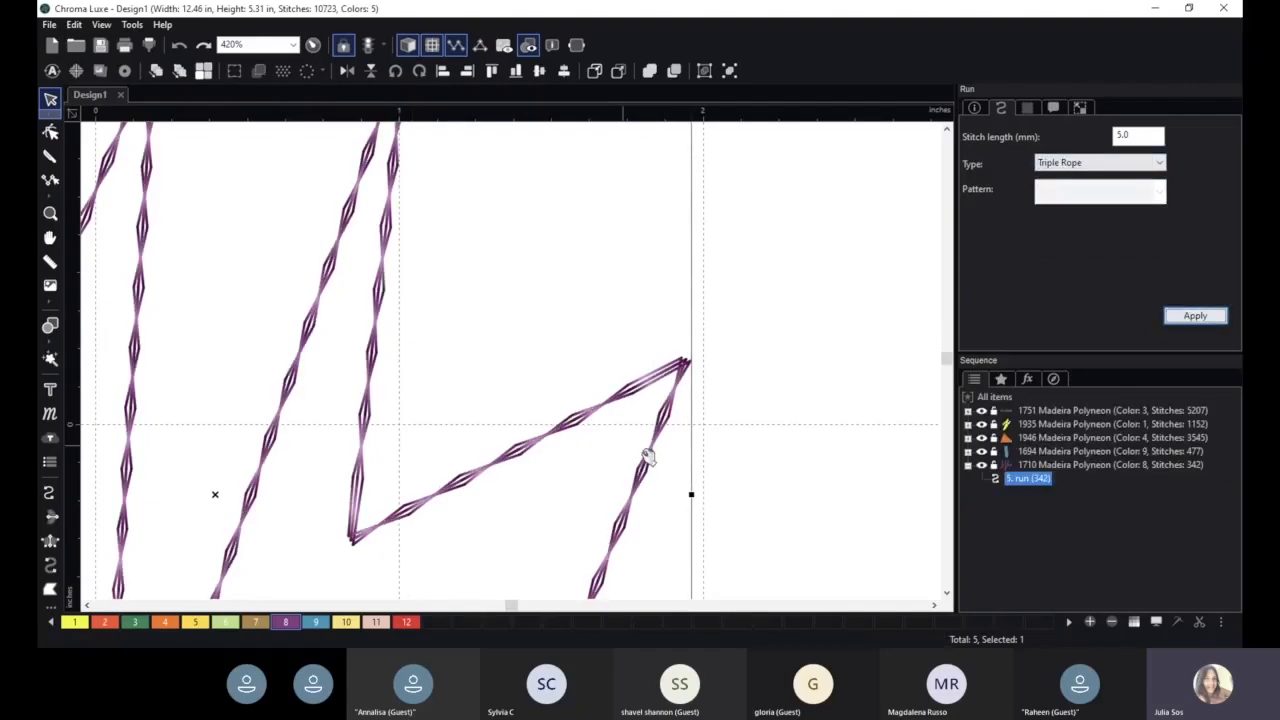
# - Move the zigzag run line slightly upward
pyautogui.scroll(-3, 600, 457)
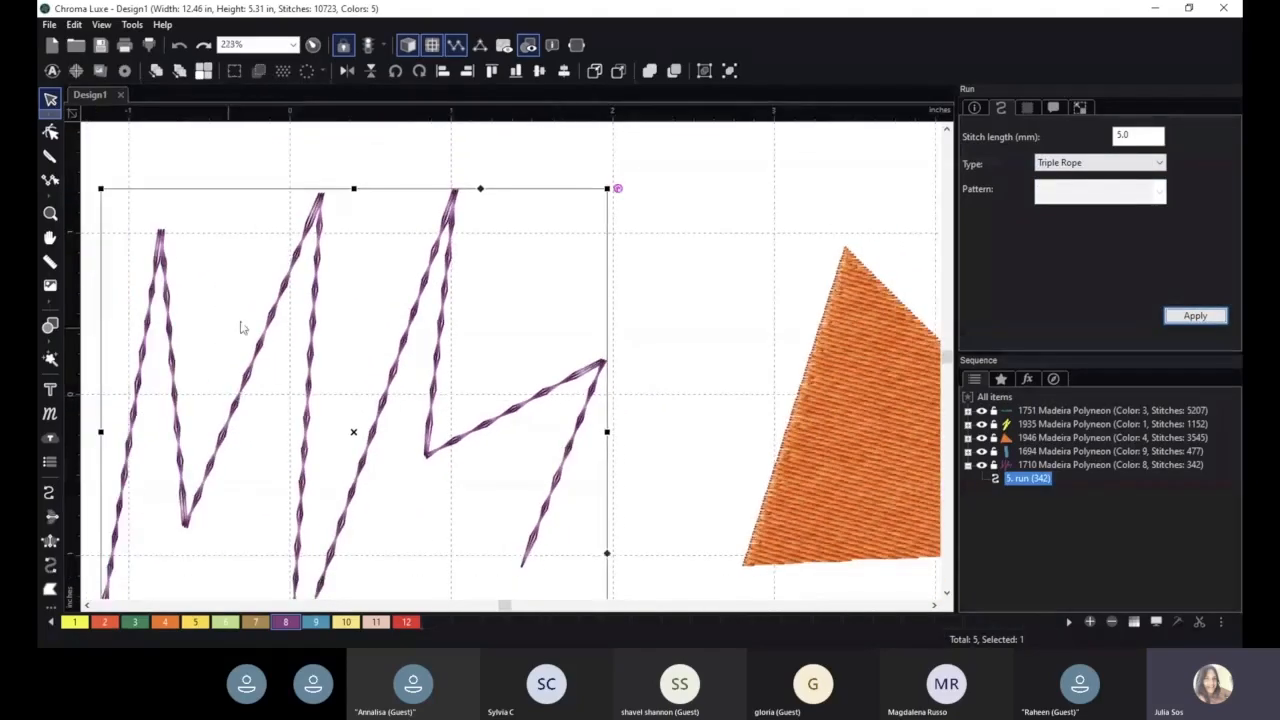
pyautogui.scroll(-1, 322, 331)
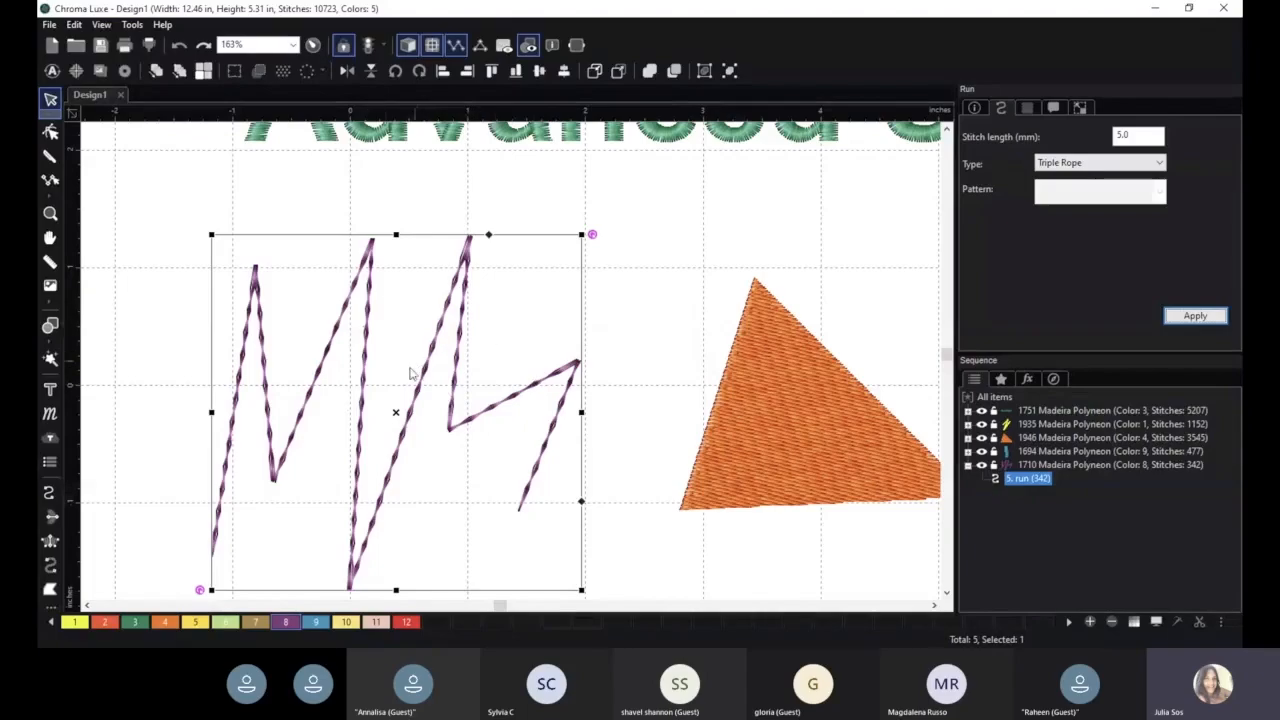
pyautogui.moveTo(521, 393); pyautogui.dragTo(526, 335)
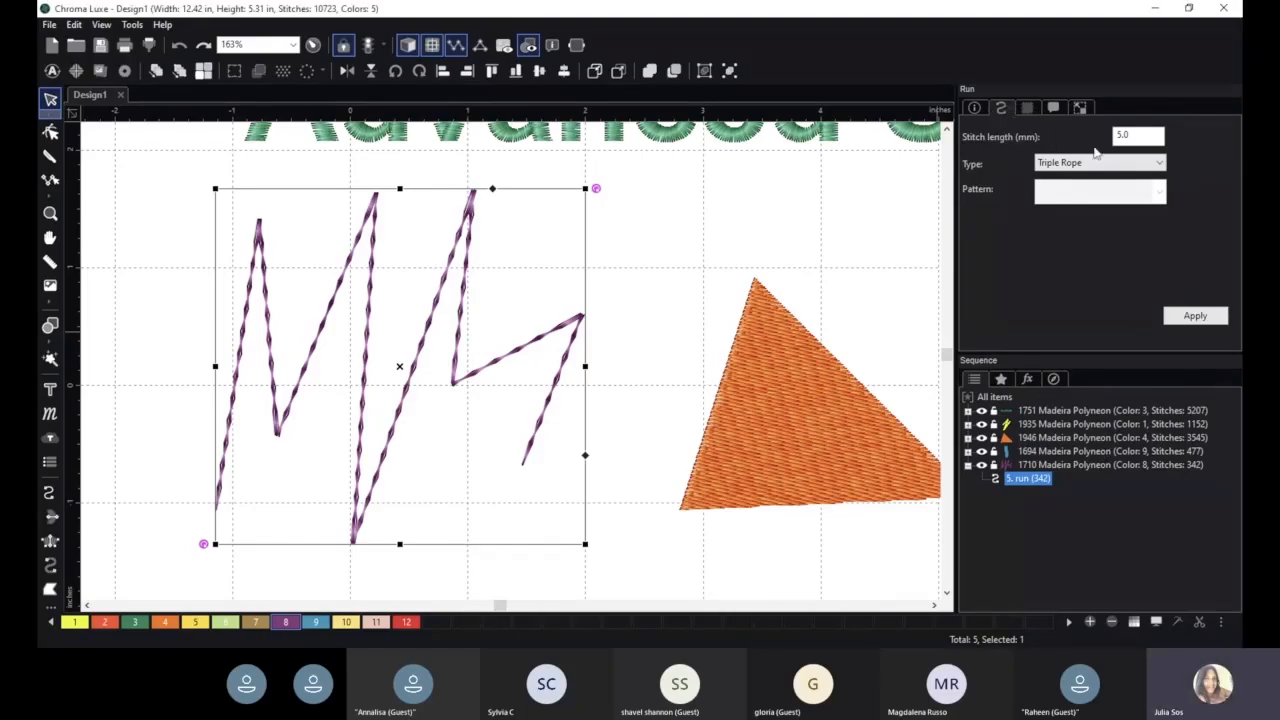
# - Preview fabric 05 from the fabric library behind the run line
pyautogui.click(1023, 110)
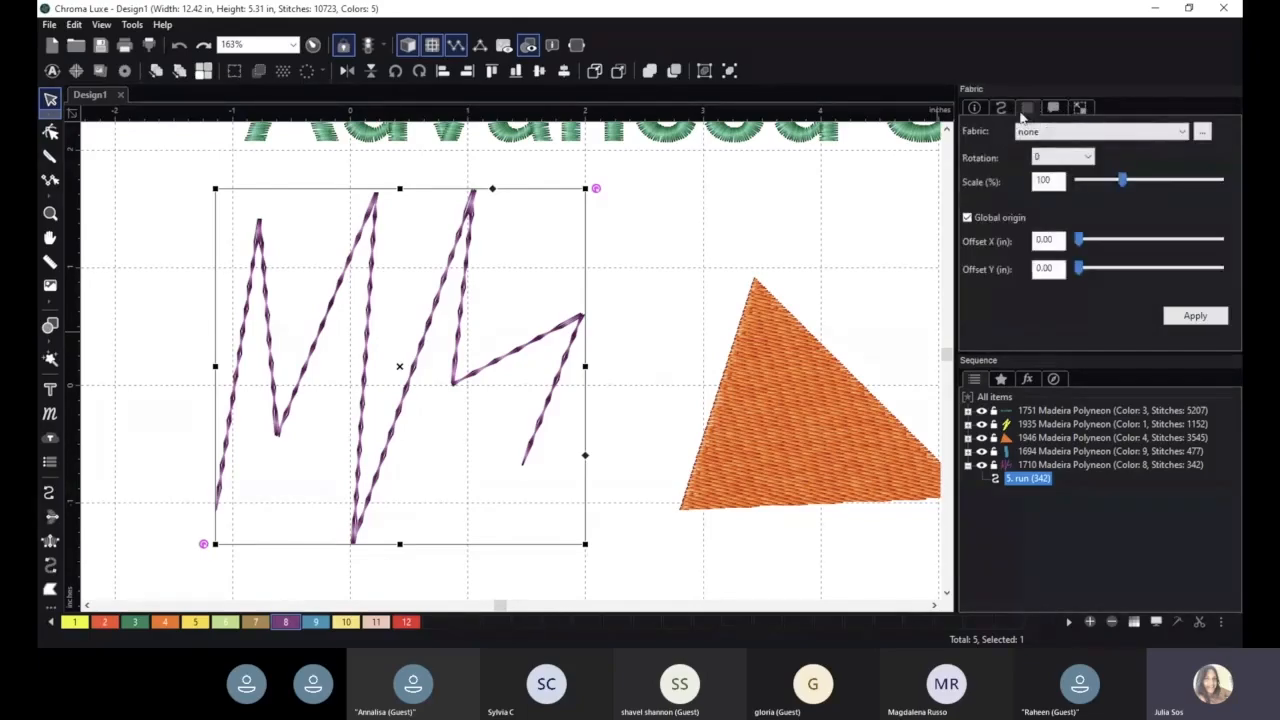
pyautogui.click(1044, 133)
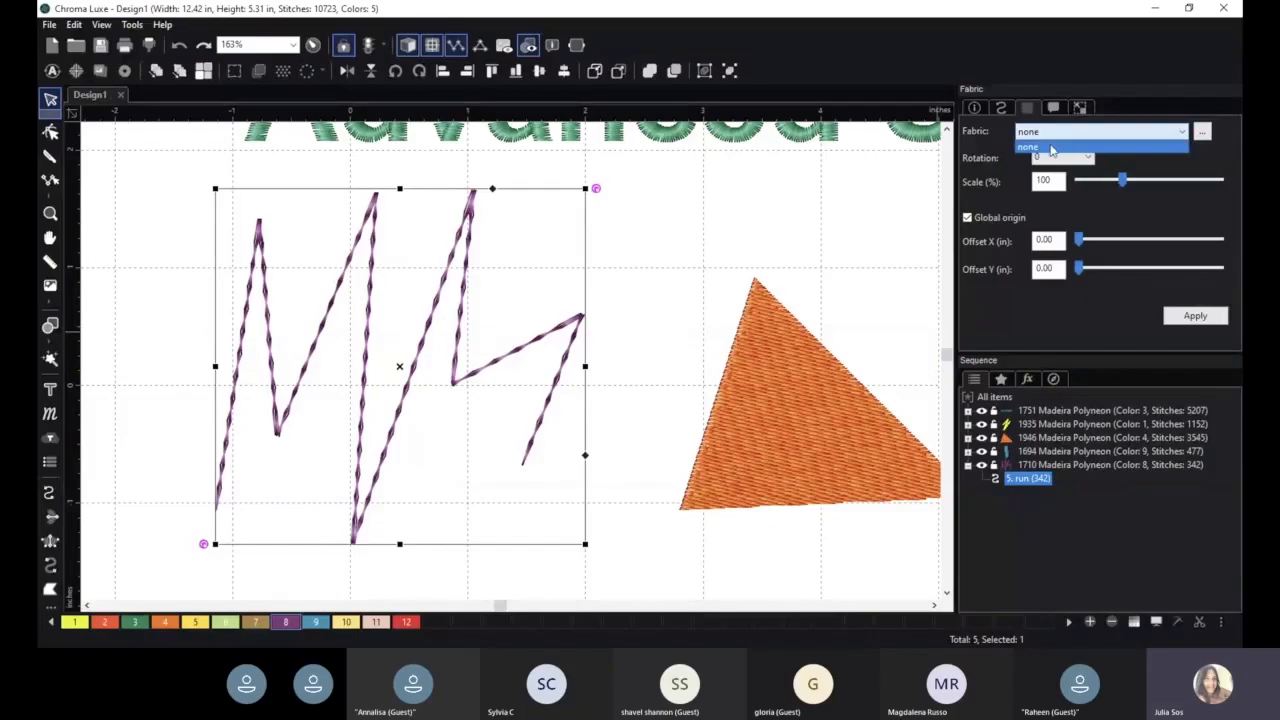
pyautogui.click(1051, 148)
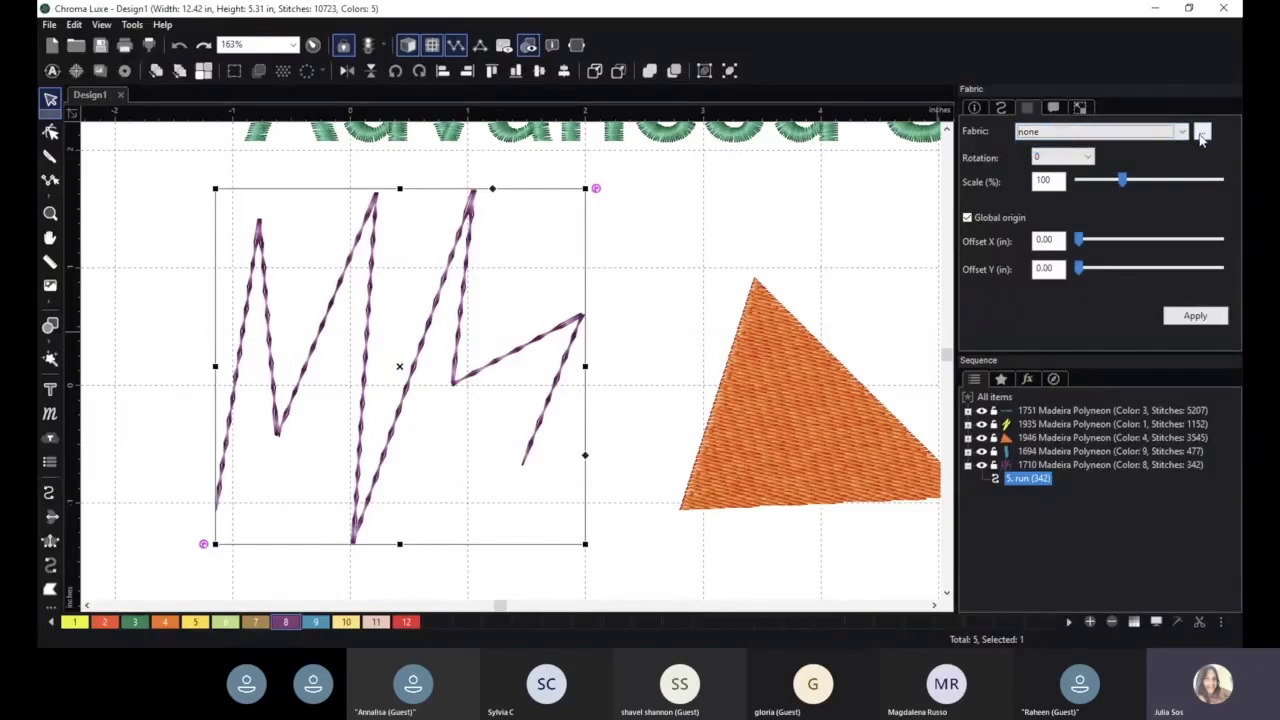
pyautogui.click(1201, 134)
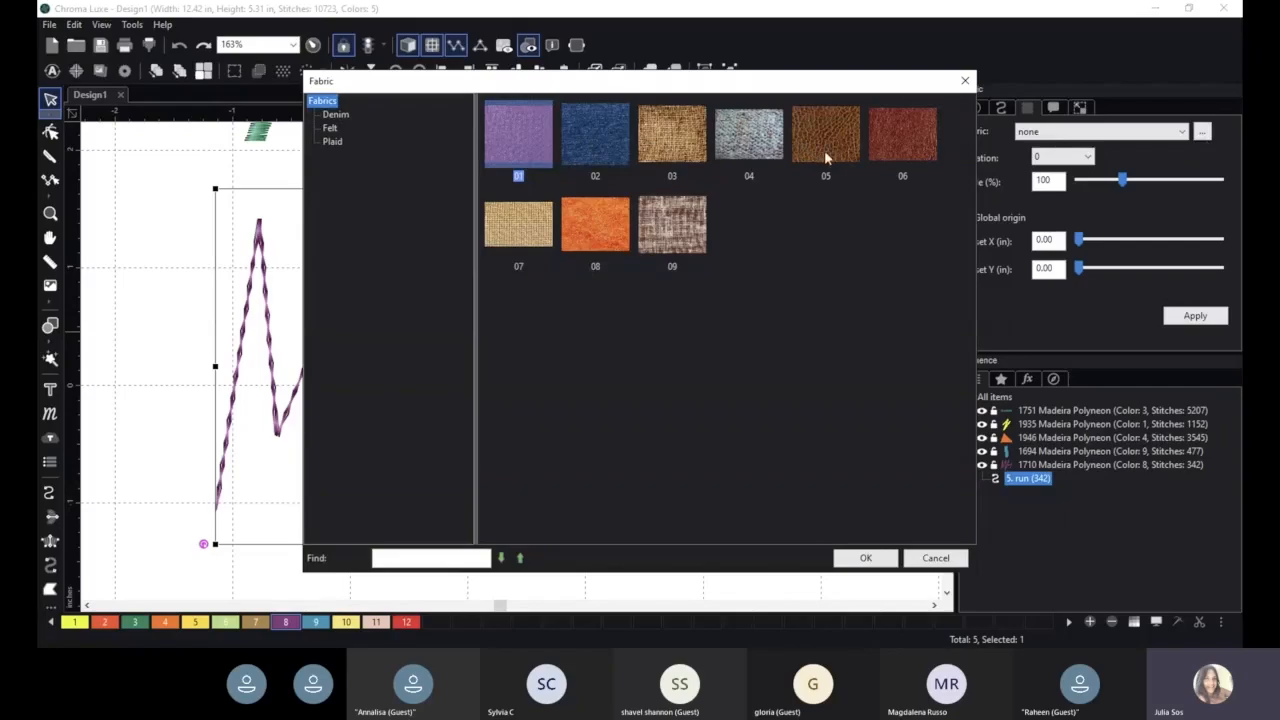
pyautogui.click(855, 145)
pyautogui.click(856, 554)
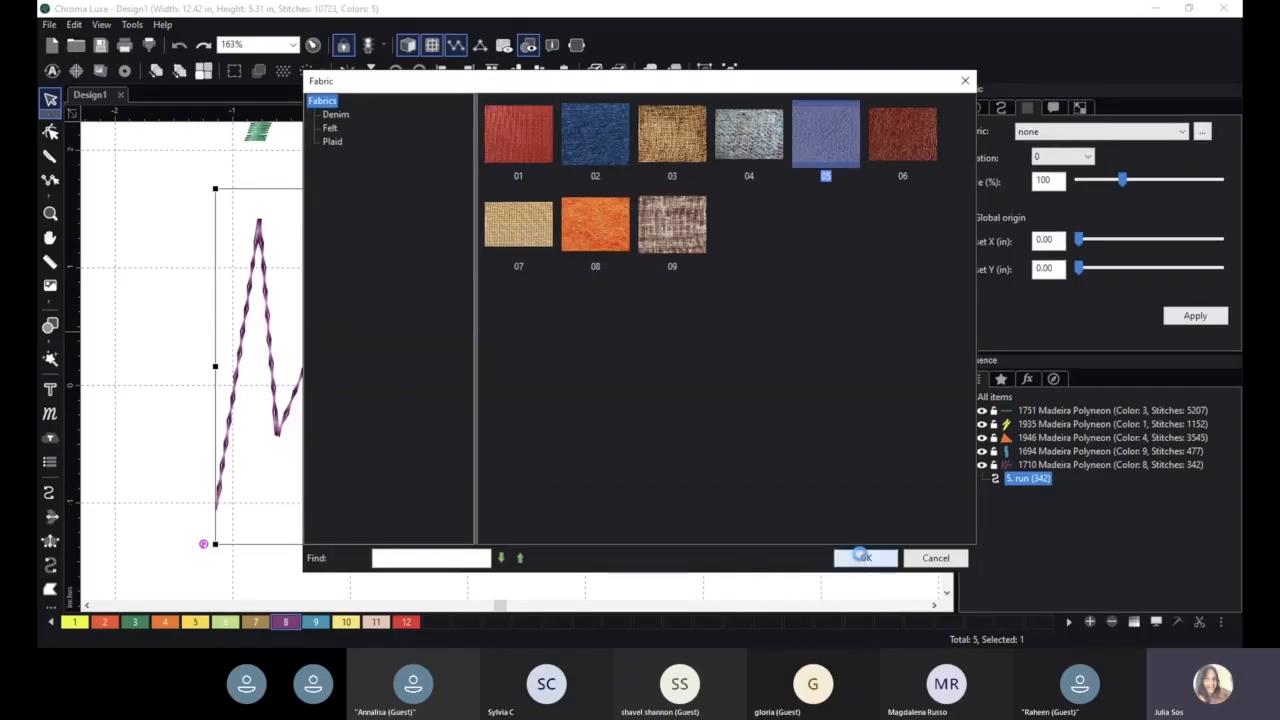
# - Browse the Felt and Plaid fabric categories in the fabric library without choosing one
pyautogui.click(1203, 133)
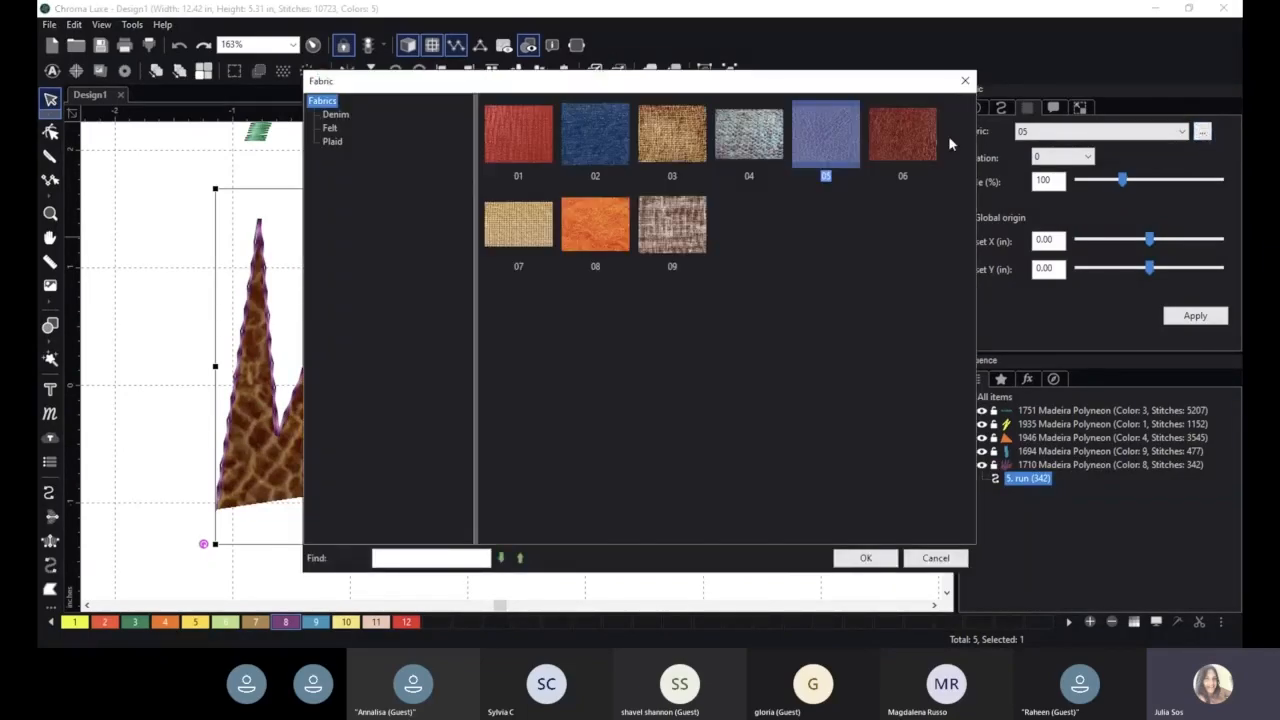
pyautogui.click(330, 128)
pyautogui.click(331, 143)
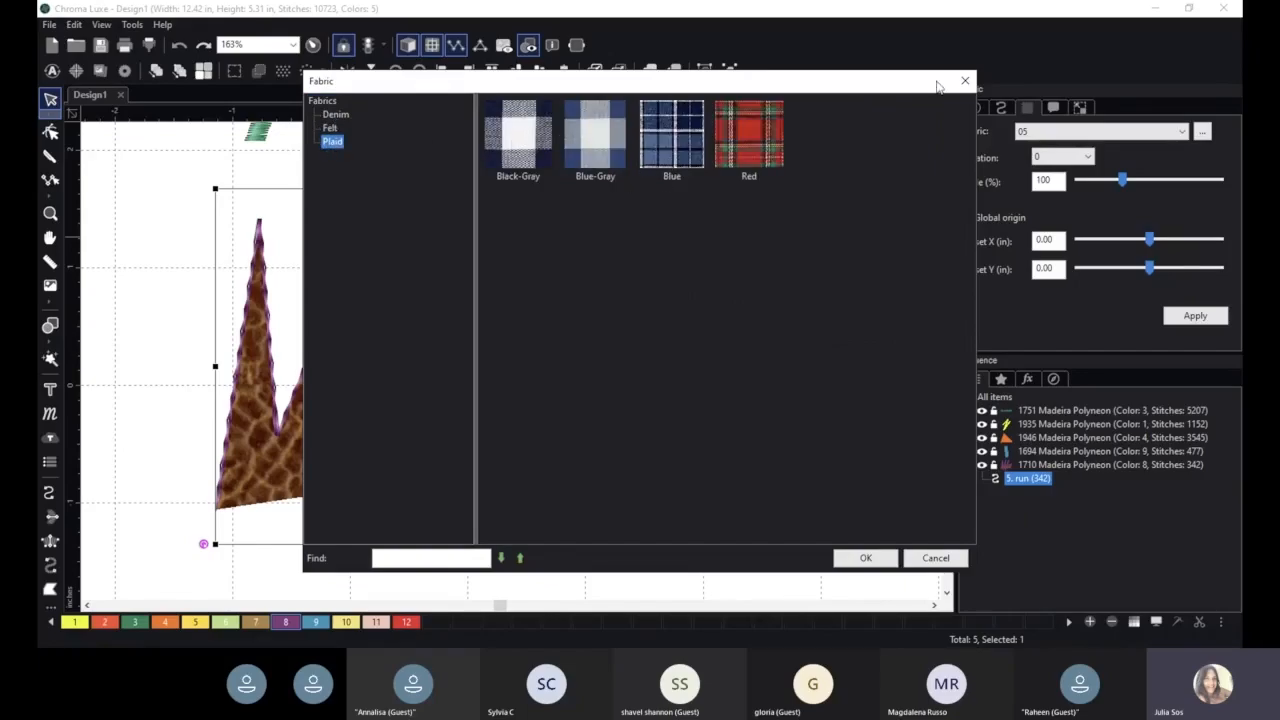
pyautogui.click(935, 560)
pyautogui.click(1201, 134)
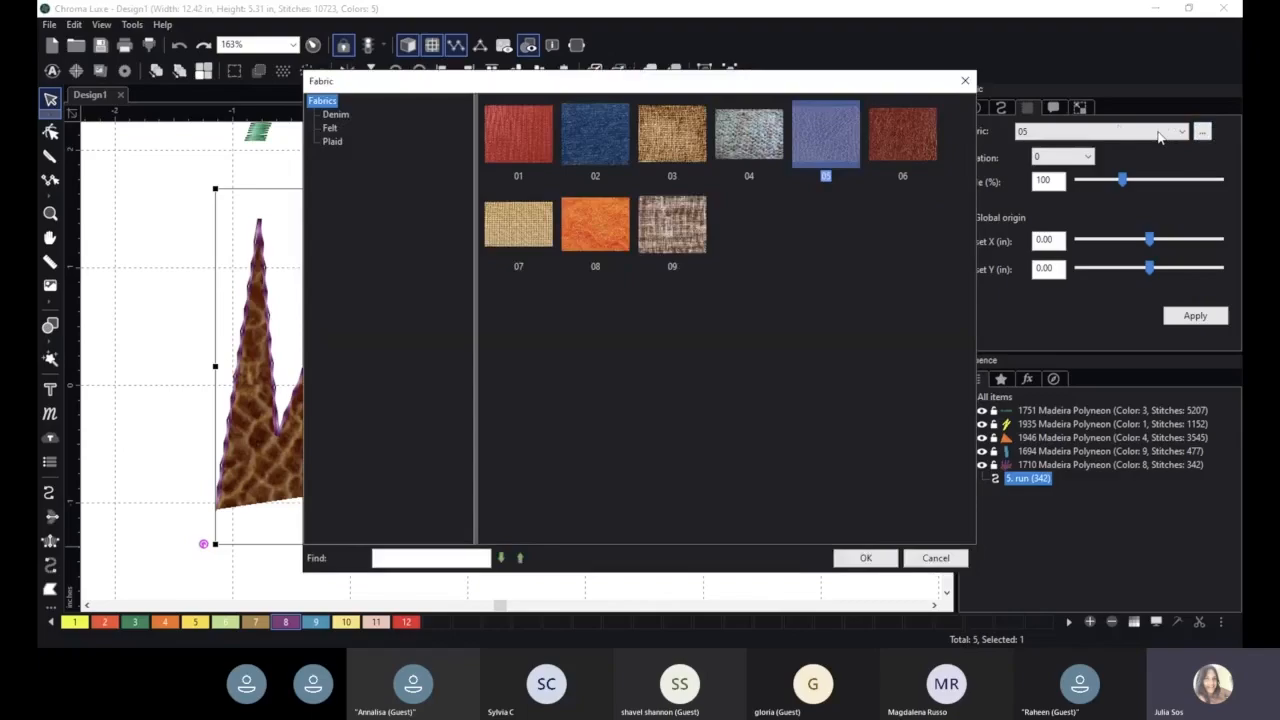
pyautogui.click(972, 80)
# - Reset the fabric to none and apply it
pyautogui.click(1125, 133)
pyautogui.click(1110, 147)
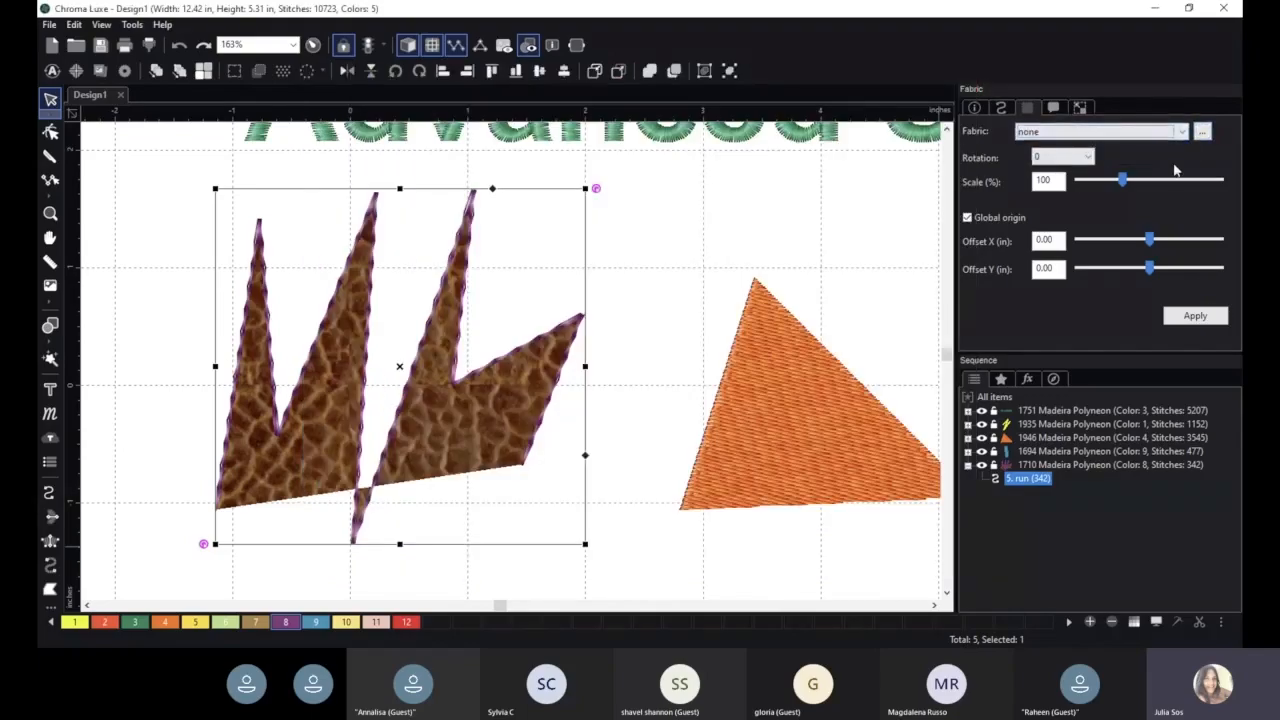
pyautogui.click(1196, 317)
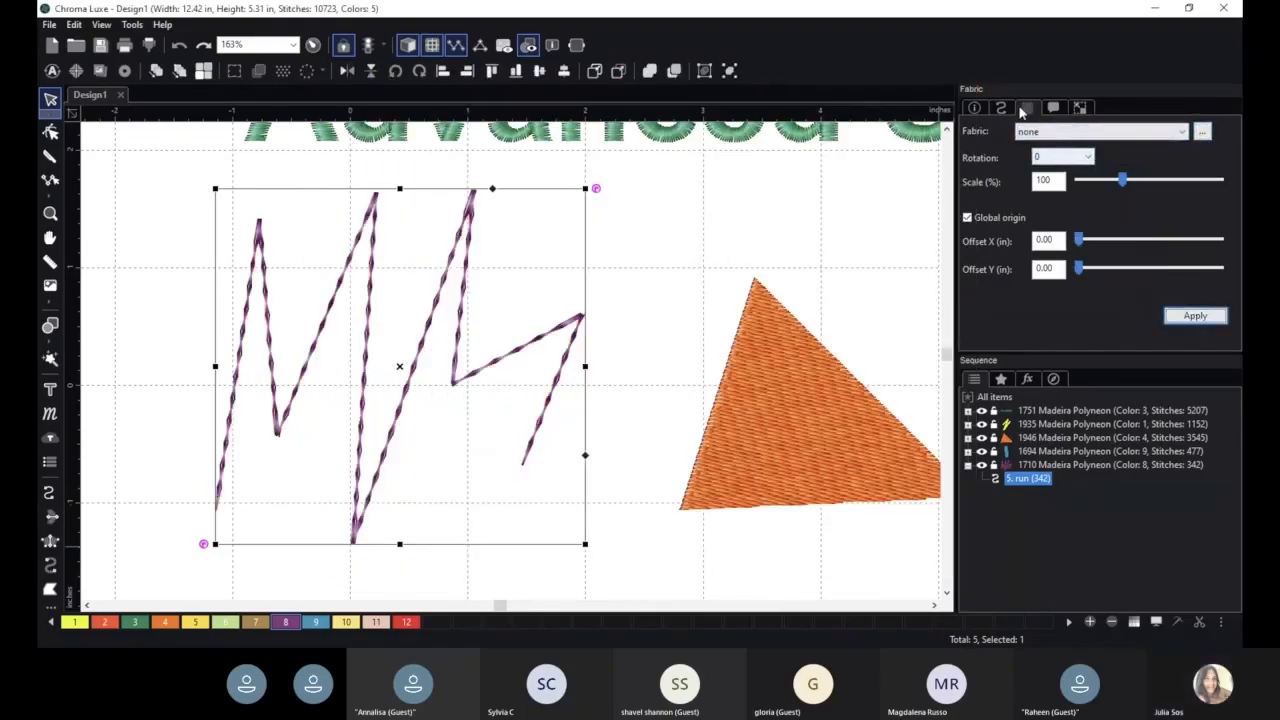
# - Examine the commands and transform settings for the run line
pyautogui.click(1055, 109)
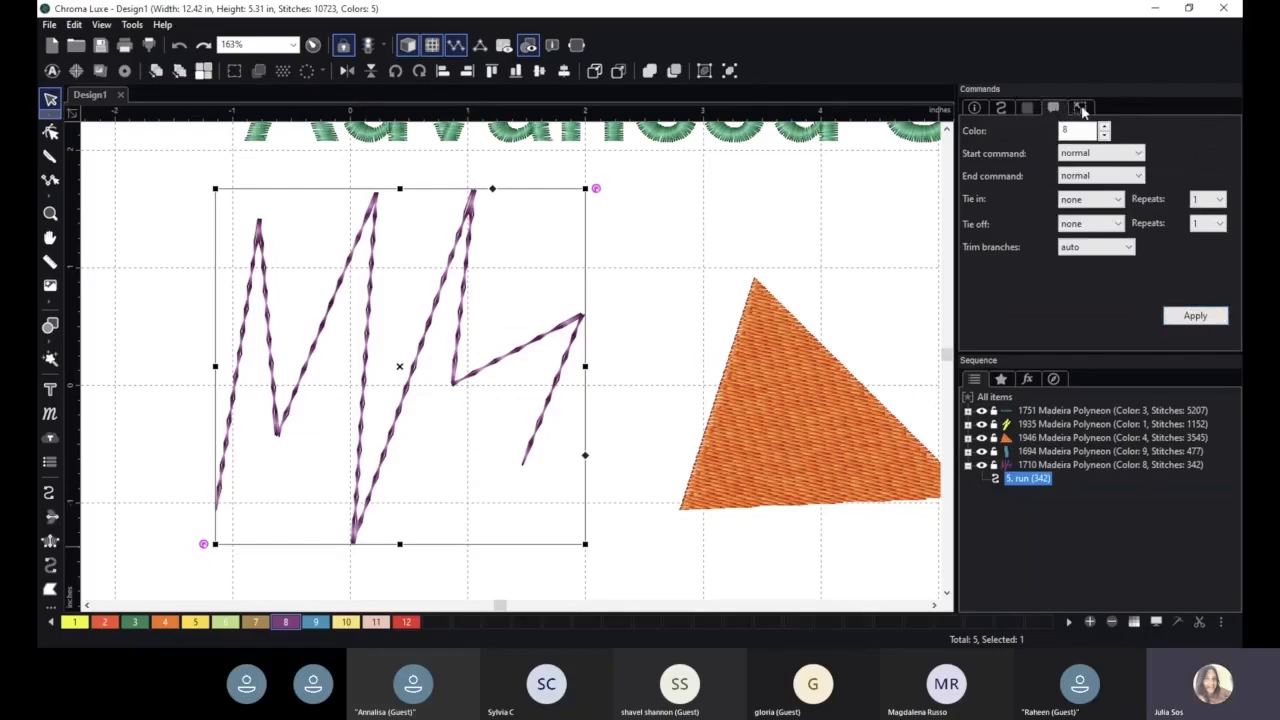
pyautogui.click(1081, 108)
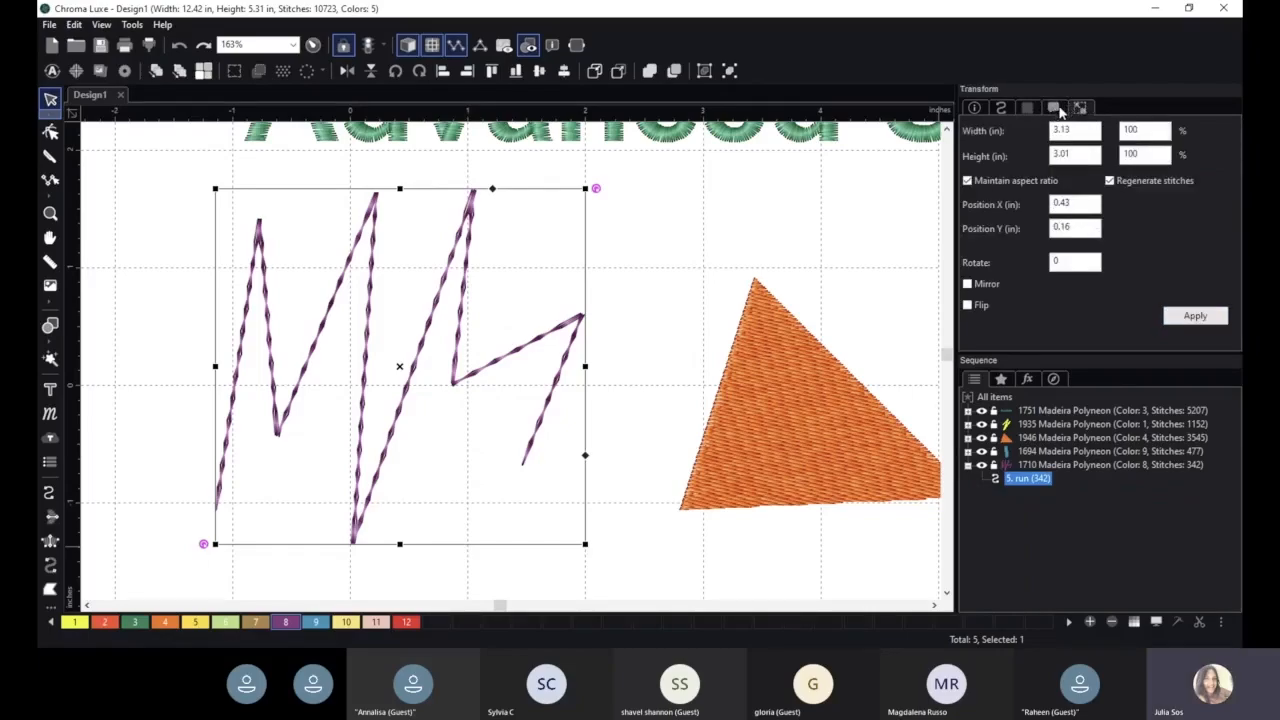
pyautogui.click(1057, 109)
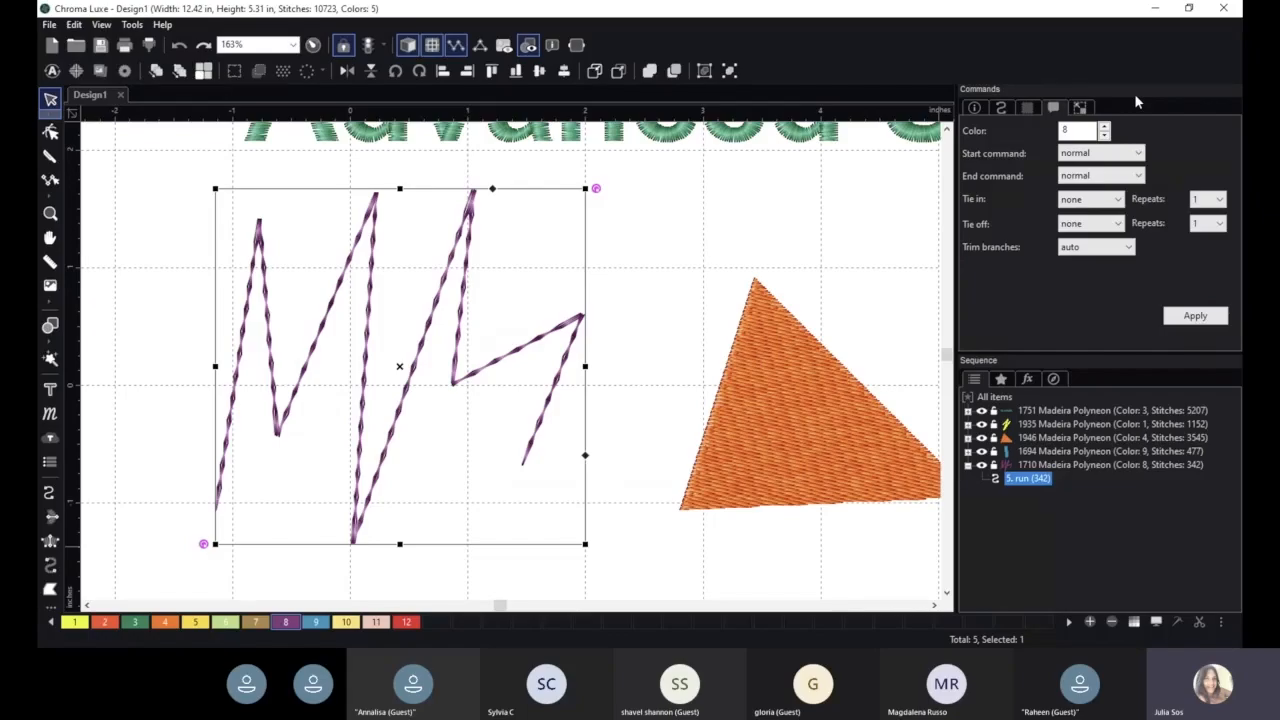
pyautogui.click(1080, 107)
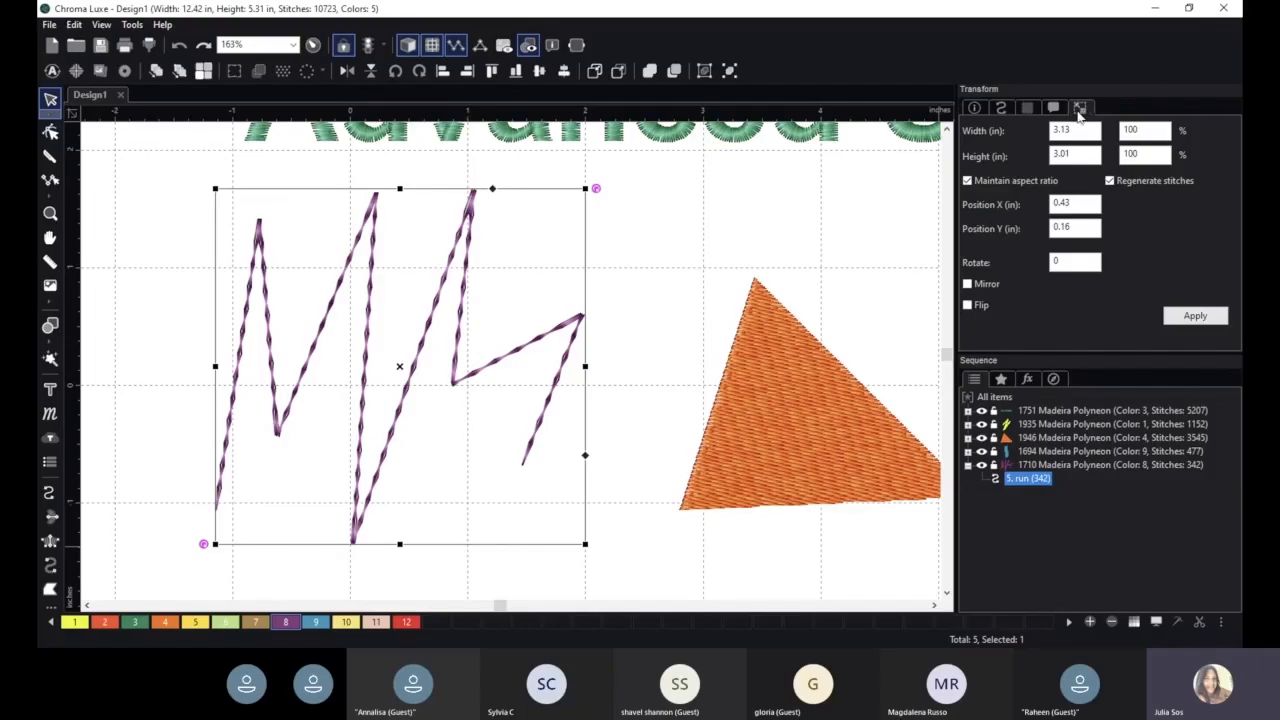
pyautogui.click(1055, 108)
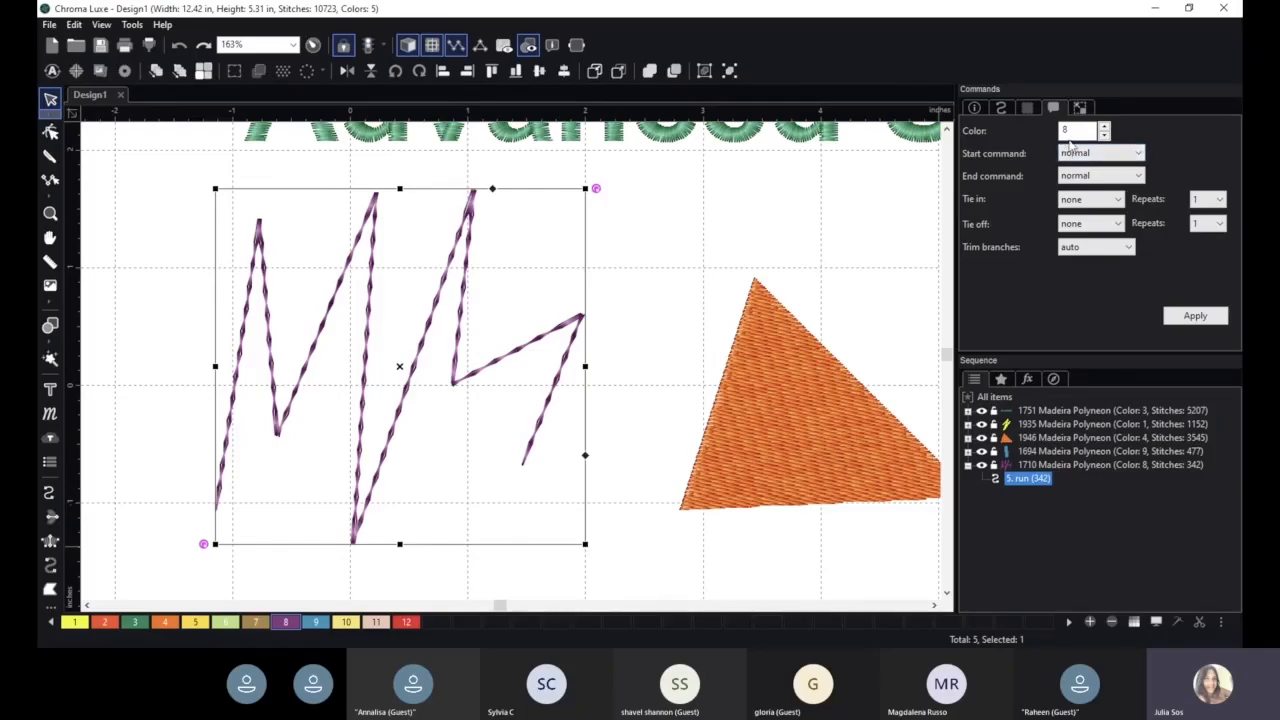
# - Set the run line's color to 12 and apply it
pyautogui.click(1104, 127)
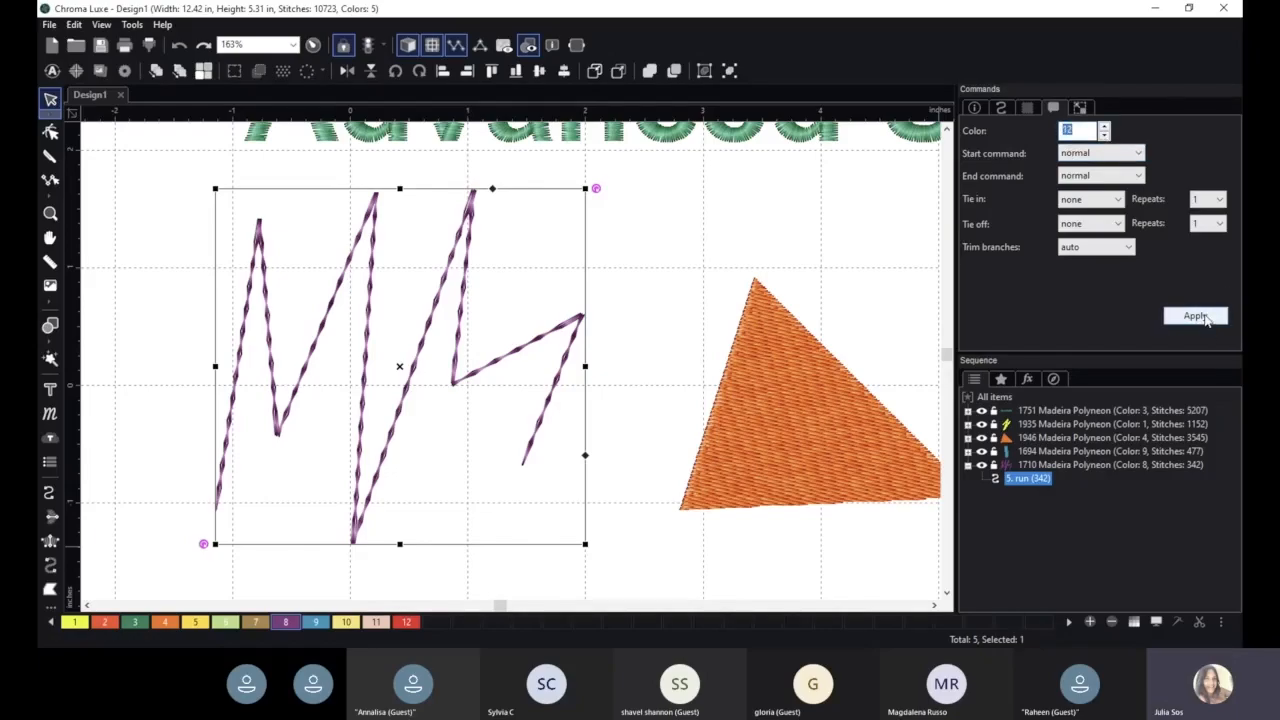
pyautogui.click(1204, 316)
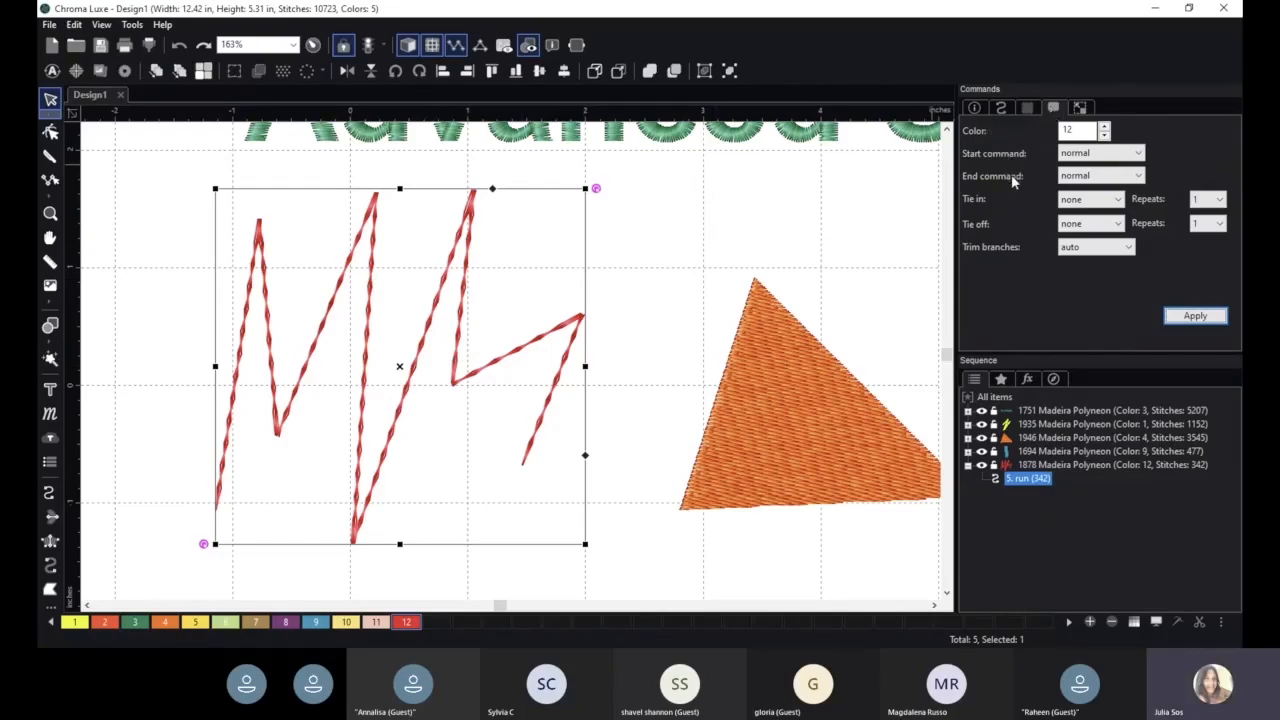
# - Review the end command and tie-in options without changing them
pyautogui.click(1104, 178)
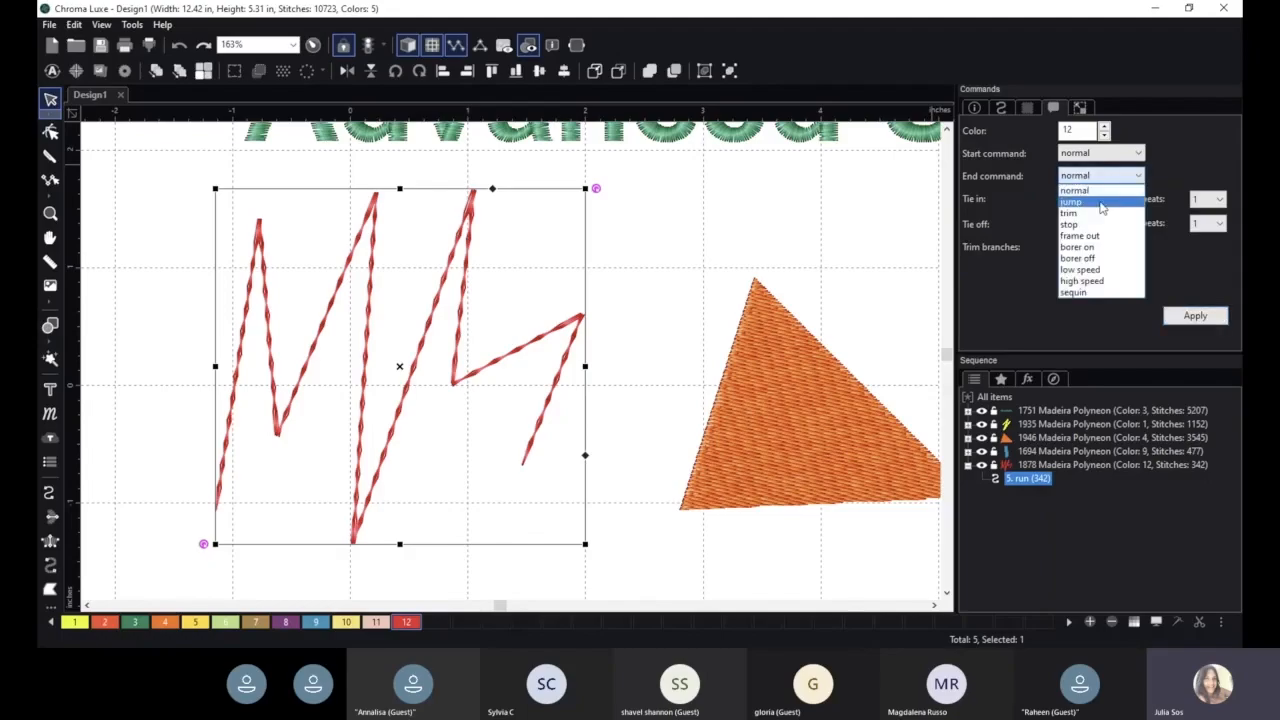
pyautogui.click(1035, 192)
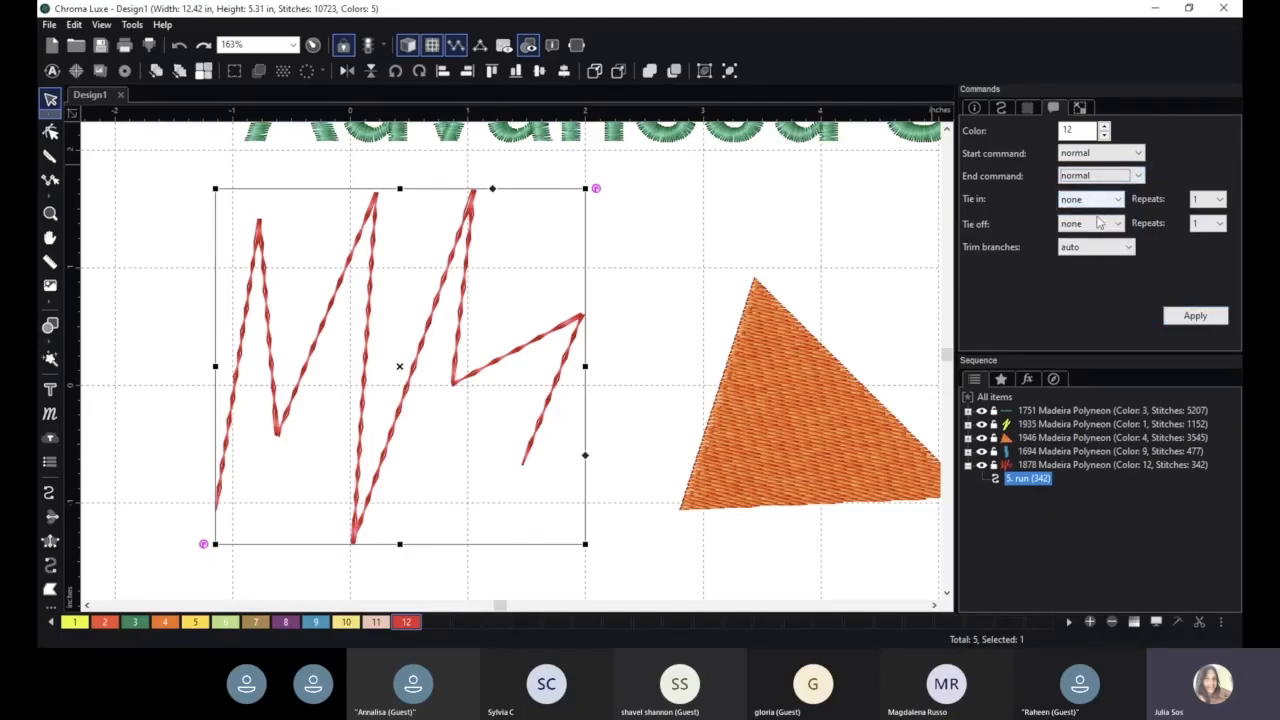
pyautogui.click(1097, 200)
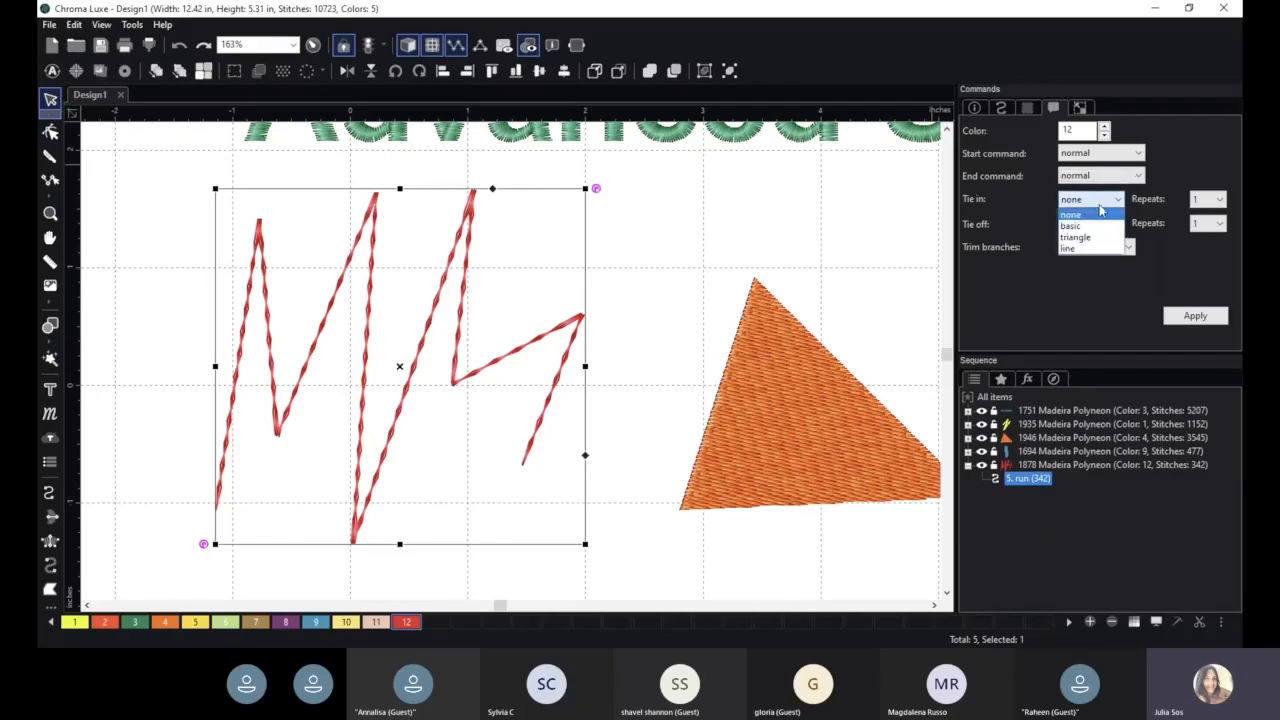
pyautogui.click(1097, 200)
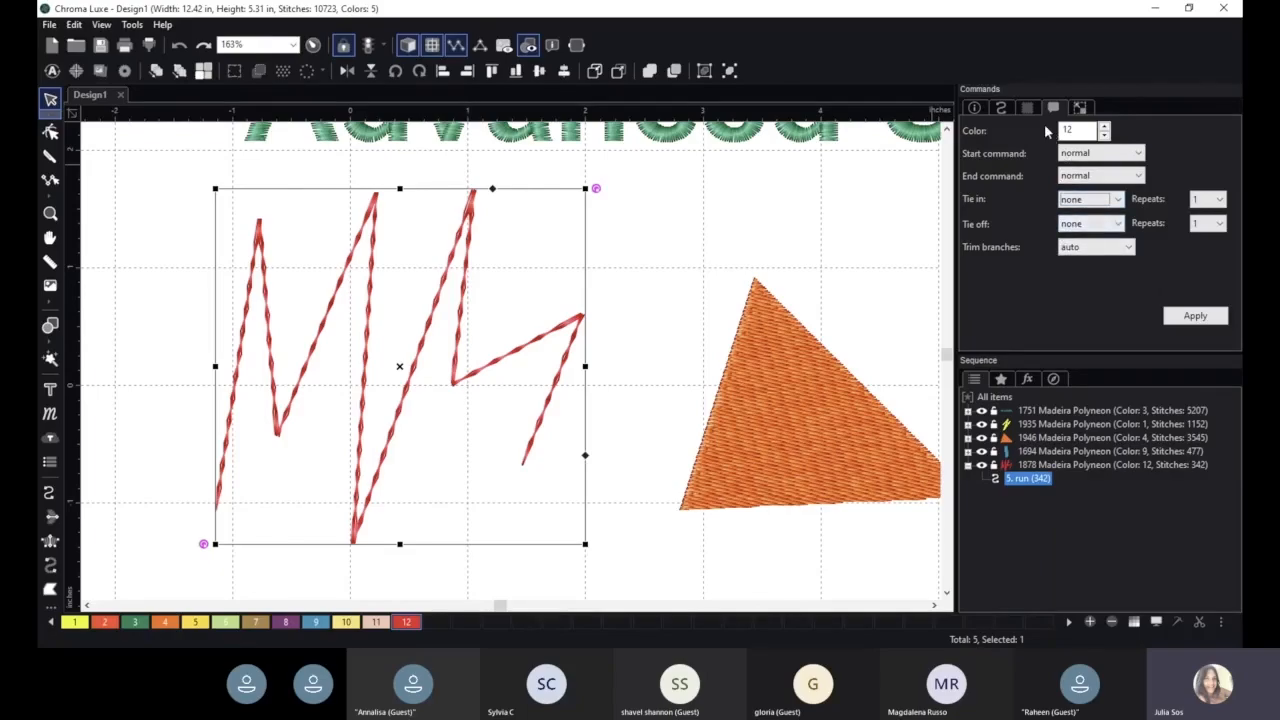
# - Change the run line's type back to Standard and apply it
pyautogui.click(1001, 107)
pyautogui.click(1106, 163)
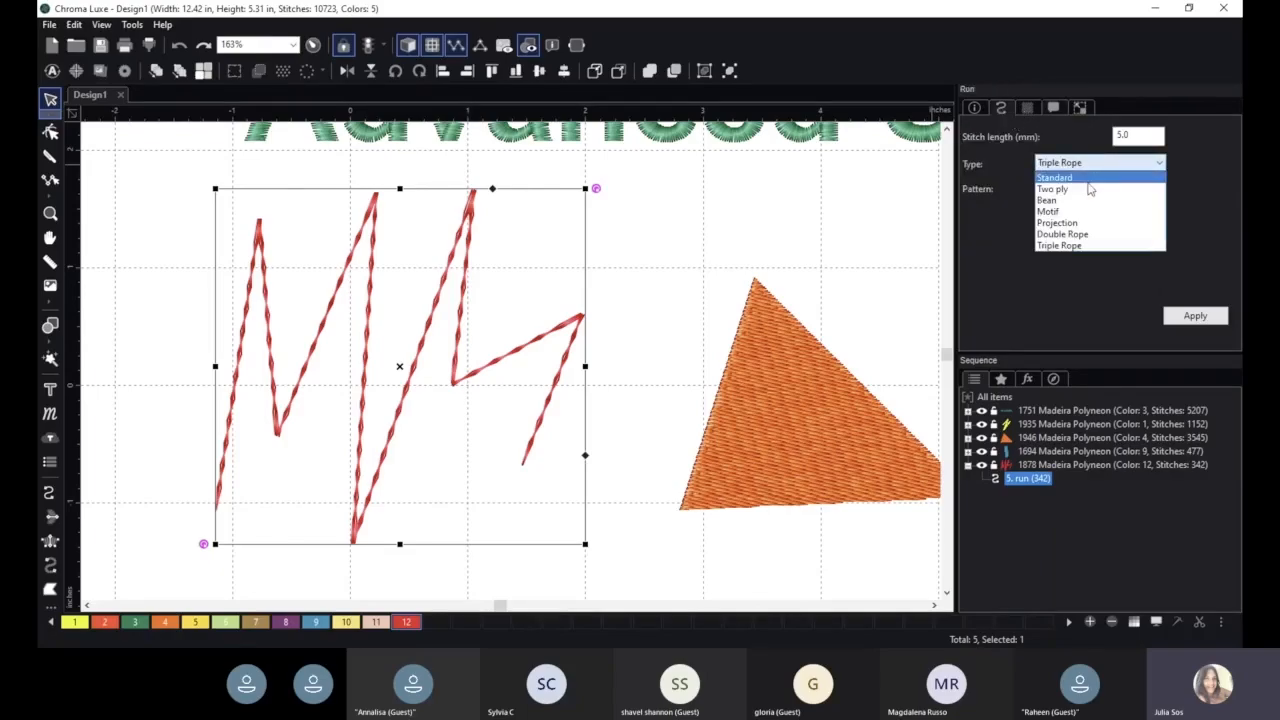
pyautogui.click(1100, 163)
pyautogui.click(1195, 315)
# - Set the run line's tie-off to triangle and apply it
pyautogui.scroll(2, 551, 446)
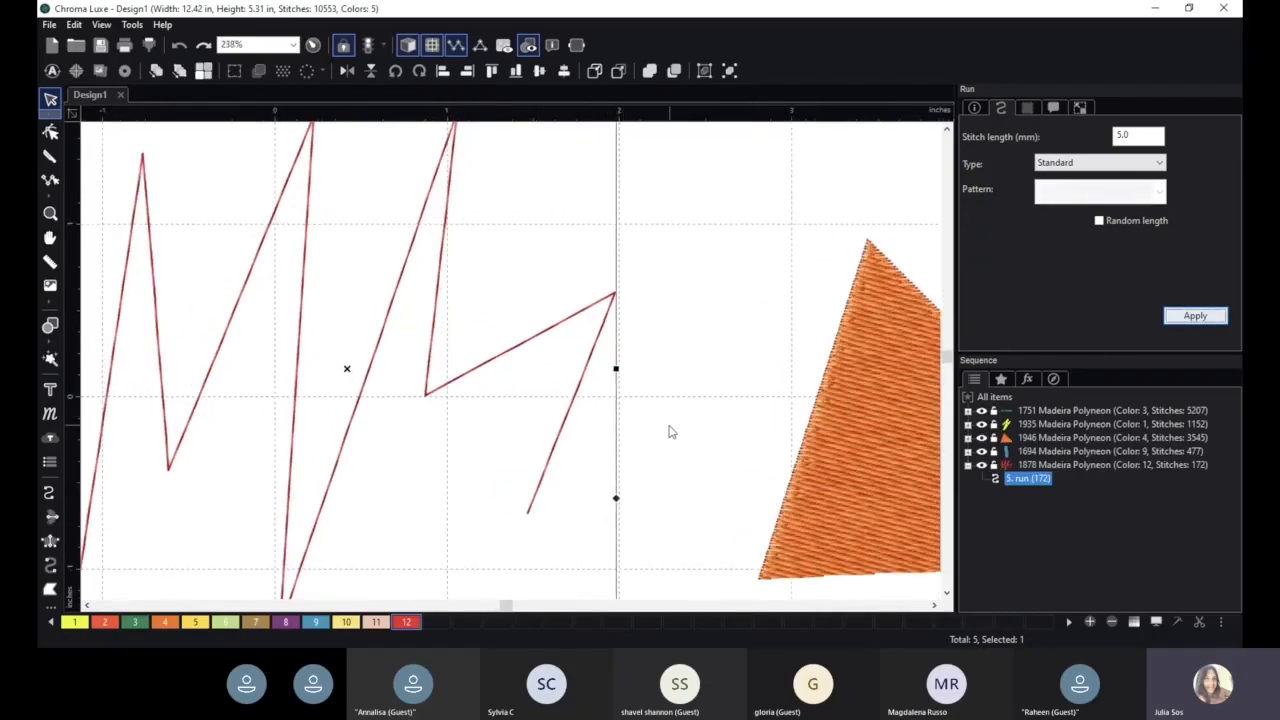
pyautogui.press('space')
pyautogui.scroll(5, 669, 446)
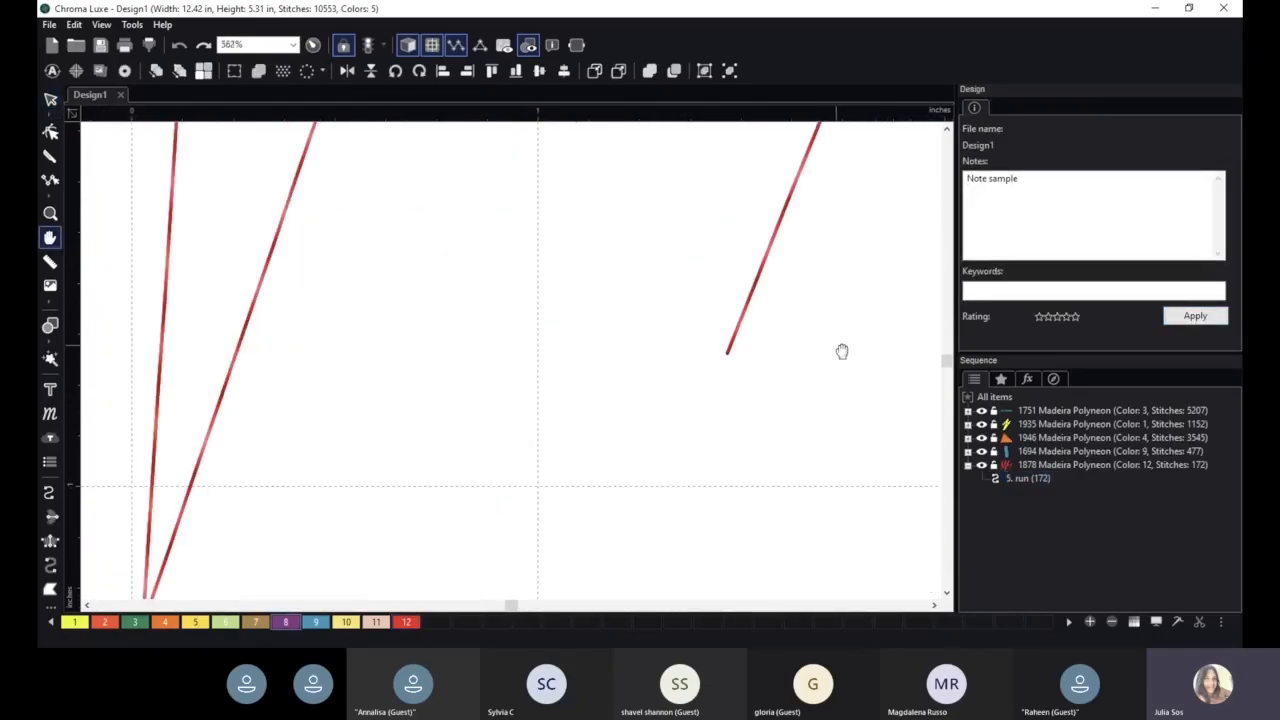
pyautogui.scroll(1, 719, 430)
pyautogui.press('space')
pyautogui.moveTo(763, 443); pyautogui.dragTo(706, 394)
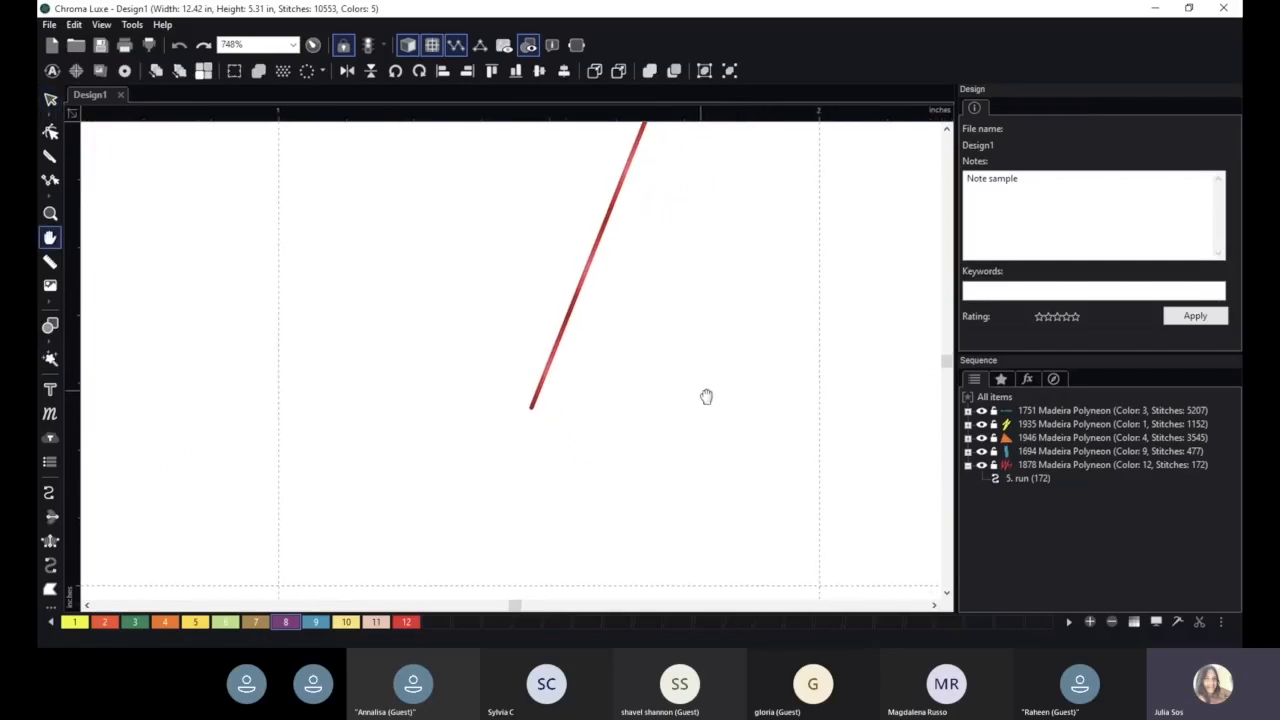
pyautogui.click(615, 198)
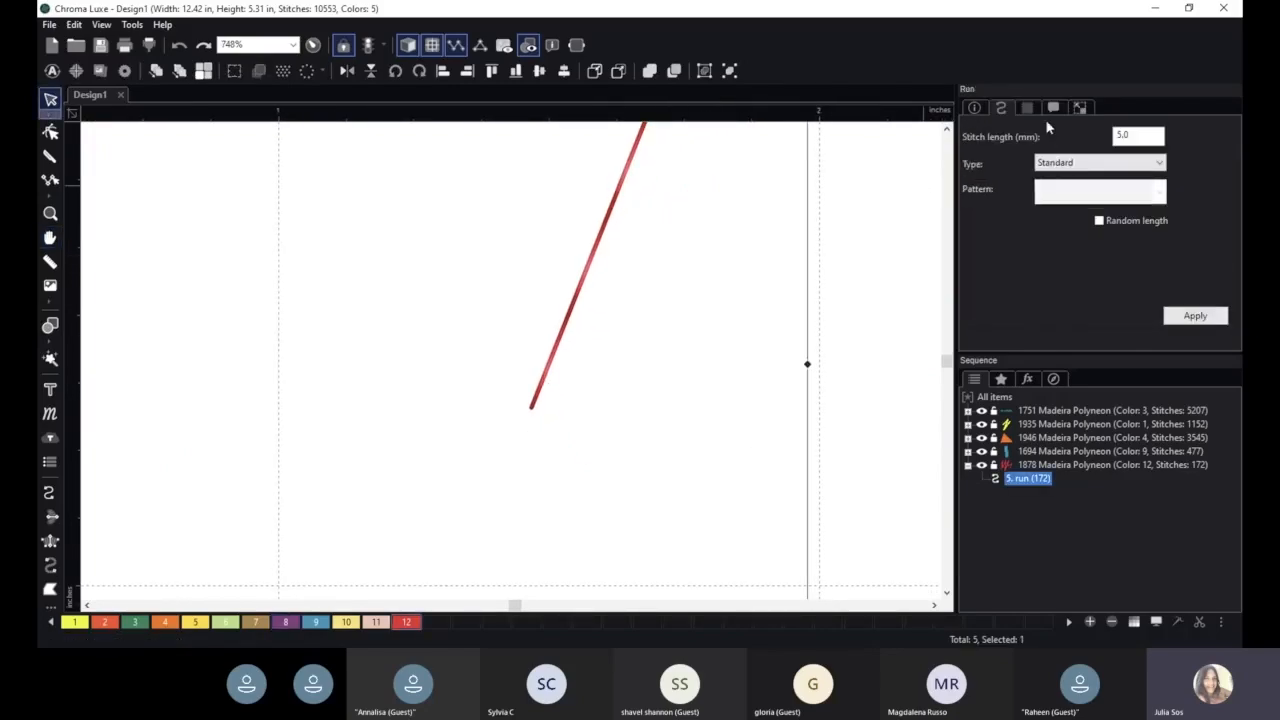
pyautogui.click(1054, 108)
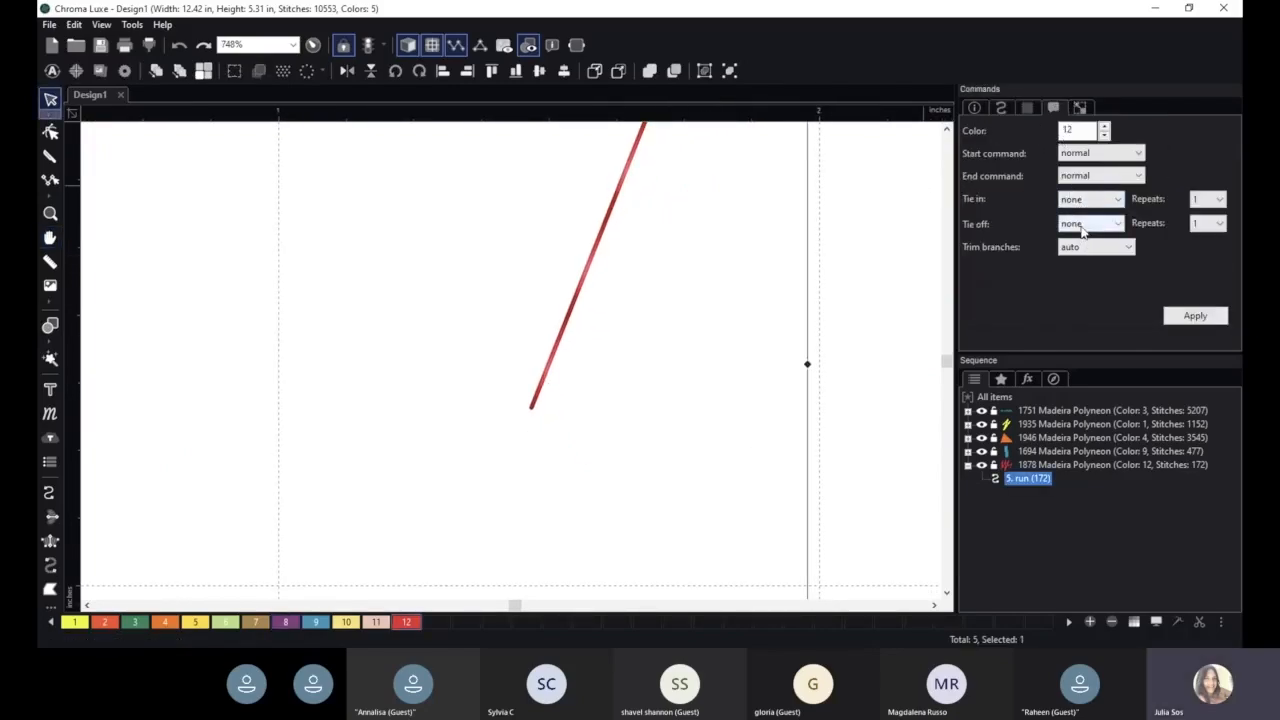
pyautogui.click(1085, 223)
pyautogui.click(1075, 261)
pyautogui.click(1195, 315)
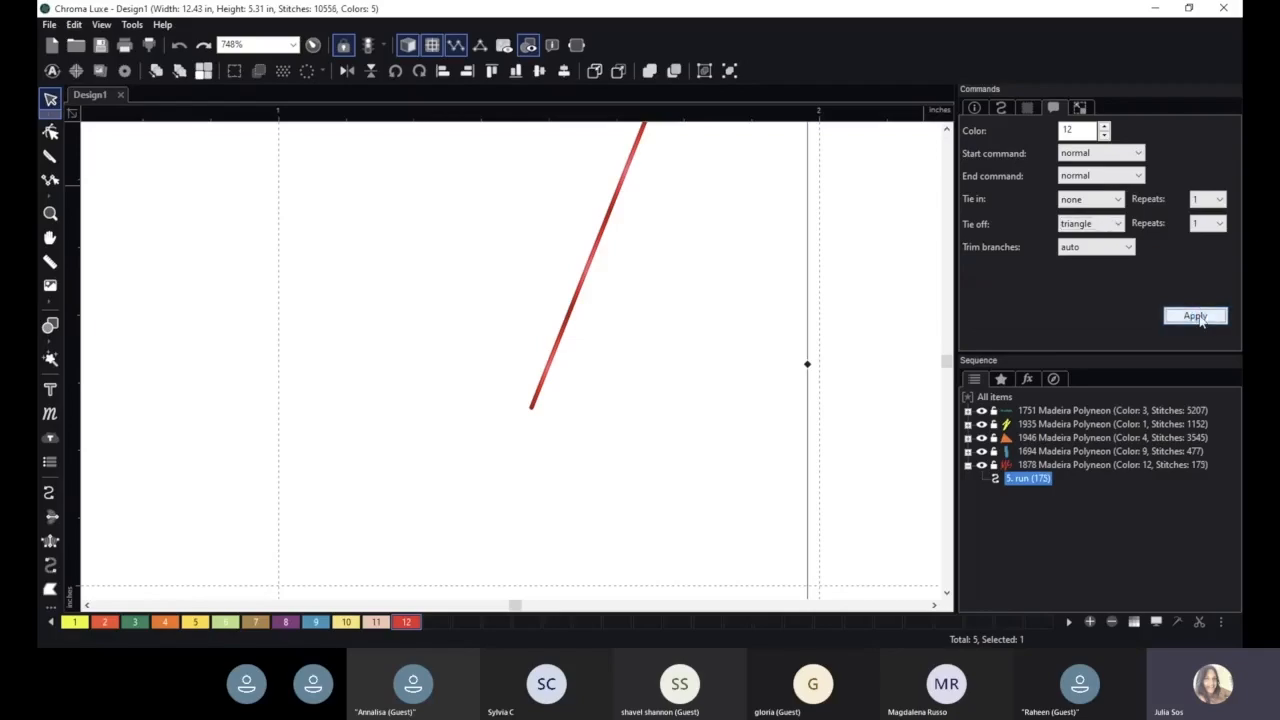
# - Inspect the tie-off at the end of the run line
pyautogui.scroll(3, 418, 515)
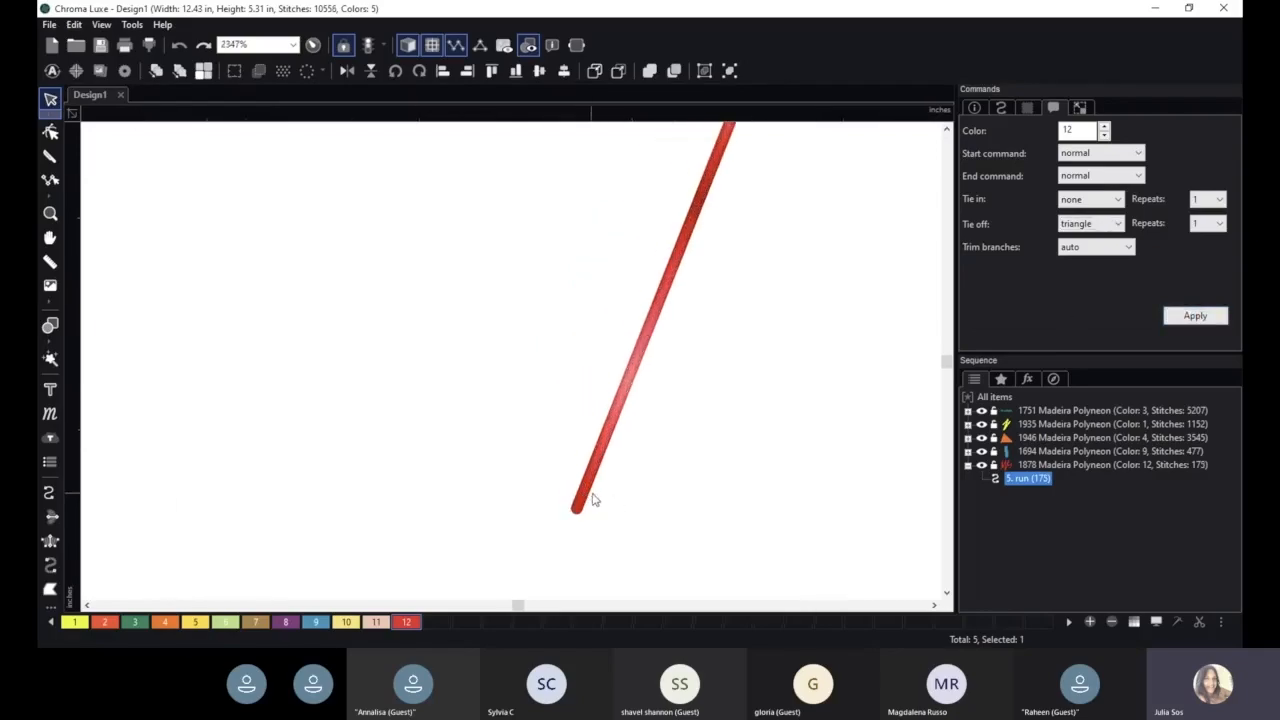
pyautogui.scroll(-2, 590, 500)
pyautogui.scroll(-8, 576, 493)
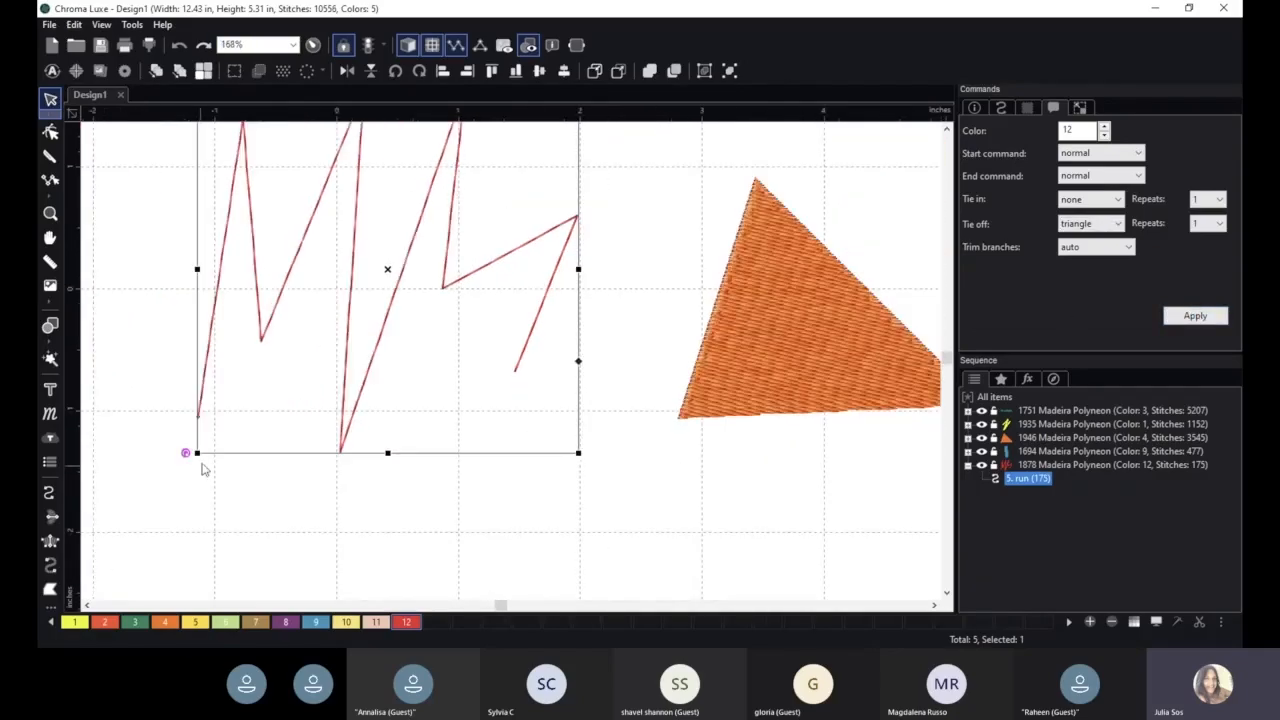
# - Set the run line's tie-off to basic and apply it
pyautogui.press('space')
pyautogui.scroll(4, 583, 380)
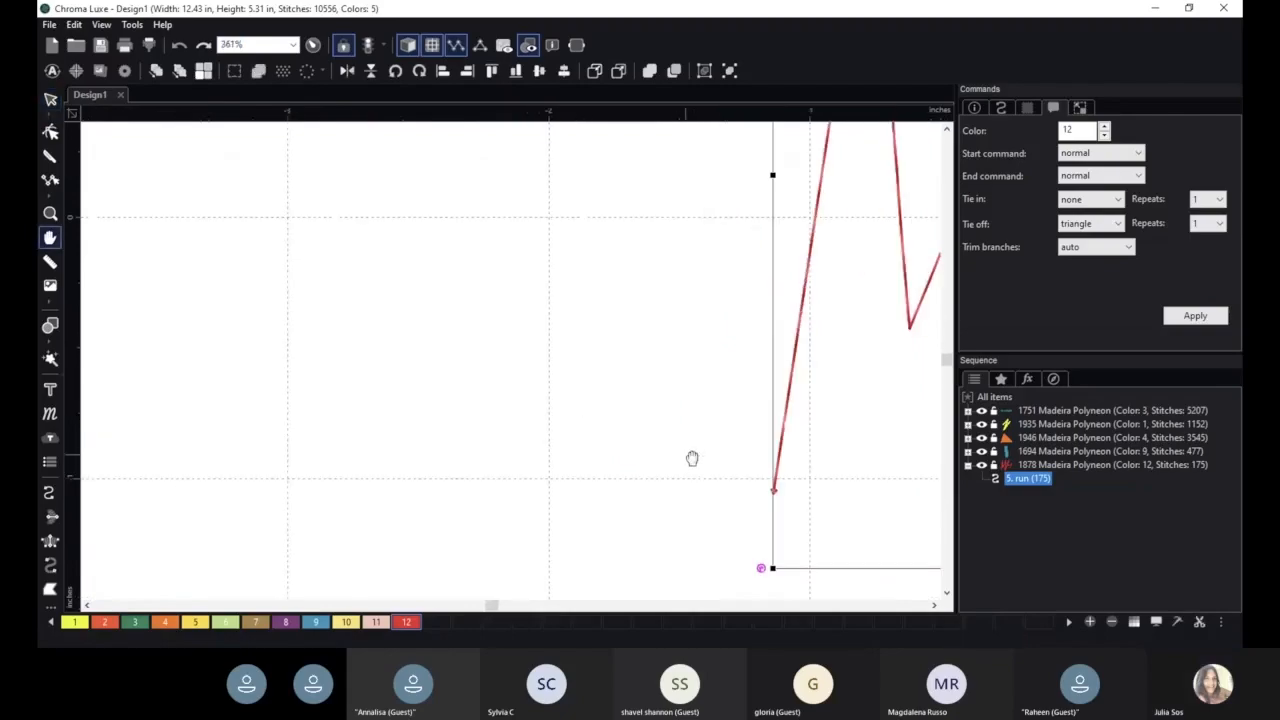
pyautogui.moveTo(691, 457); pyautogui.dragTo(589, 404)
pyautogui.scroll(2, 634, 434)
pyautogui.moveTo(669, 404); pyautogui.dragTo(372, 273)
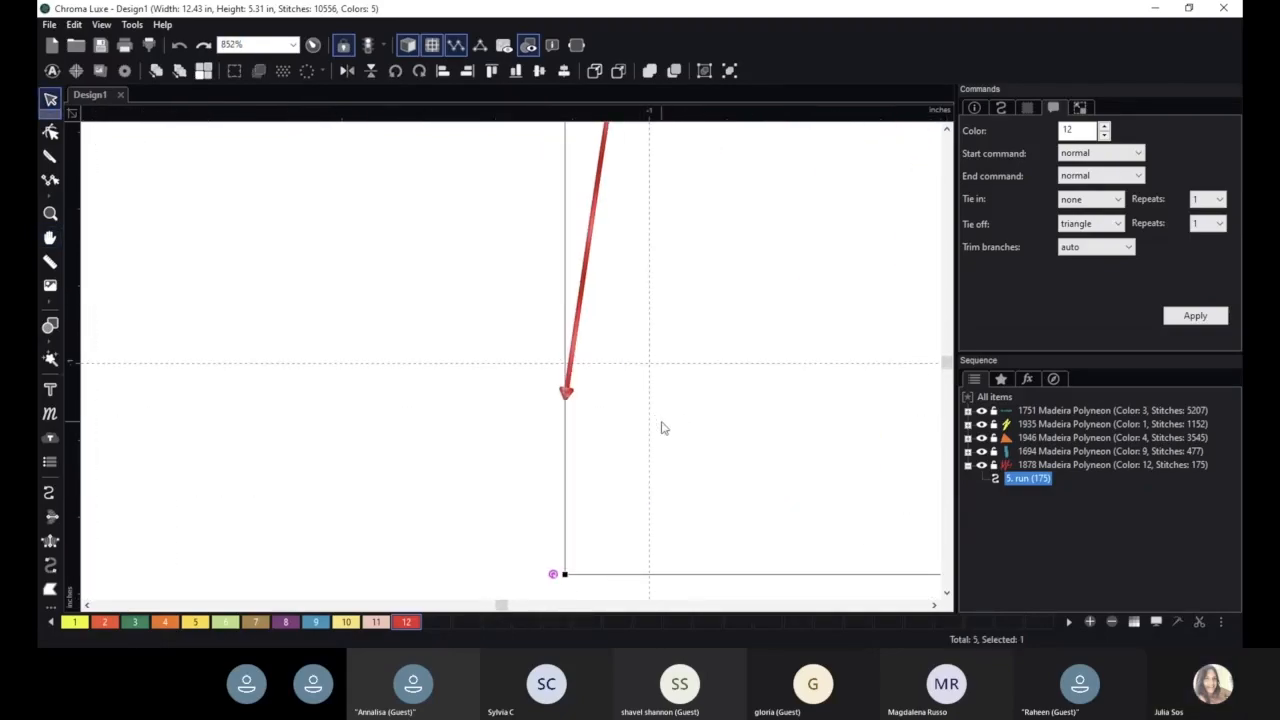
pyautogui.scroll(1, 663, 427)
pyautogui.scroll(1, 628, 418)
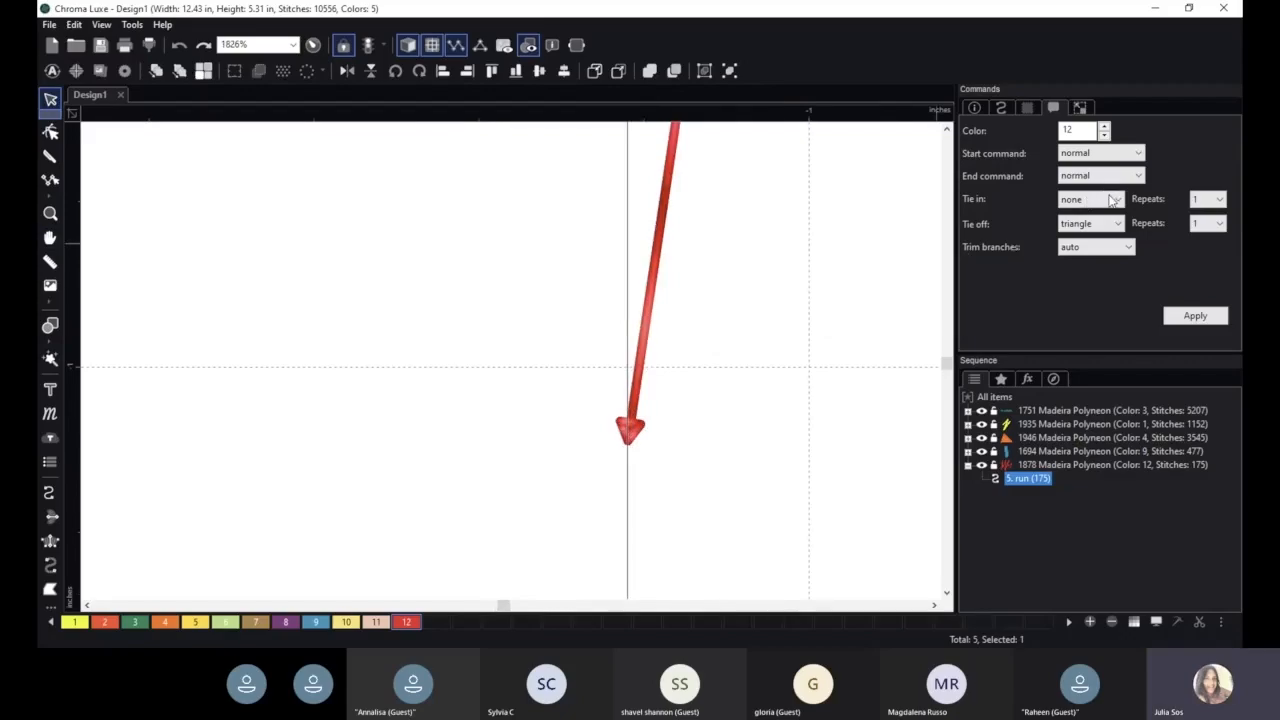
pyautogui.click(1113, 228)
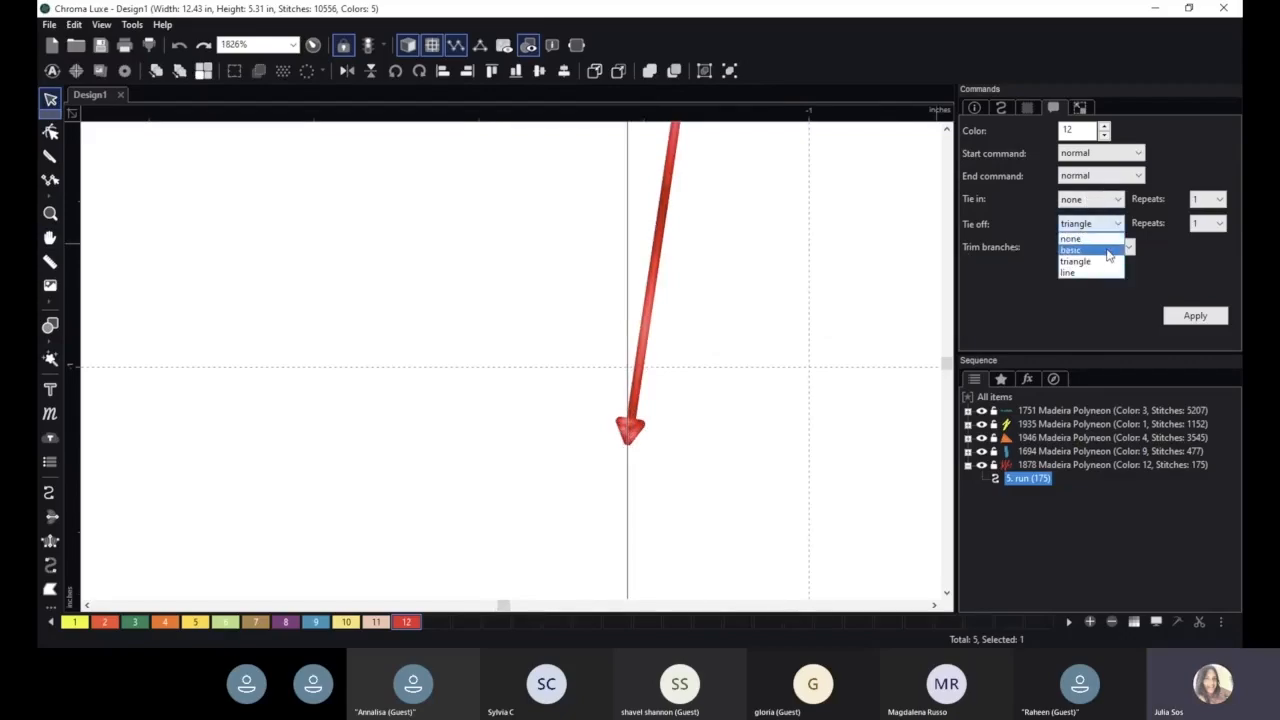
pyautogui.click(1108, 251)
pyautogui.click(1195, 316)
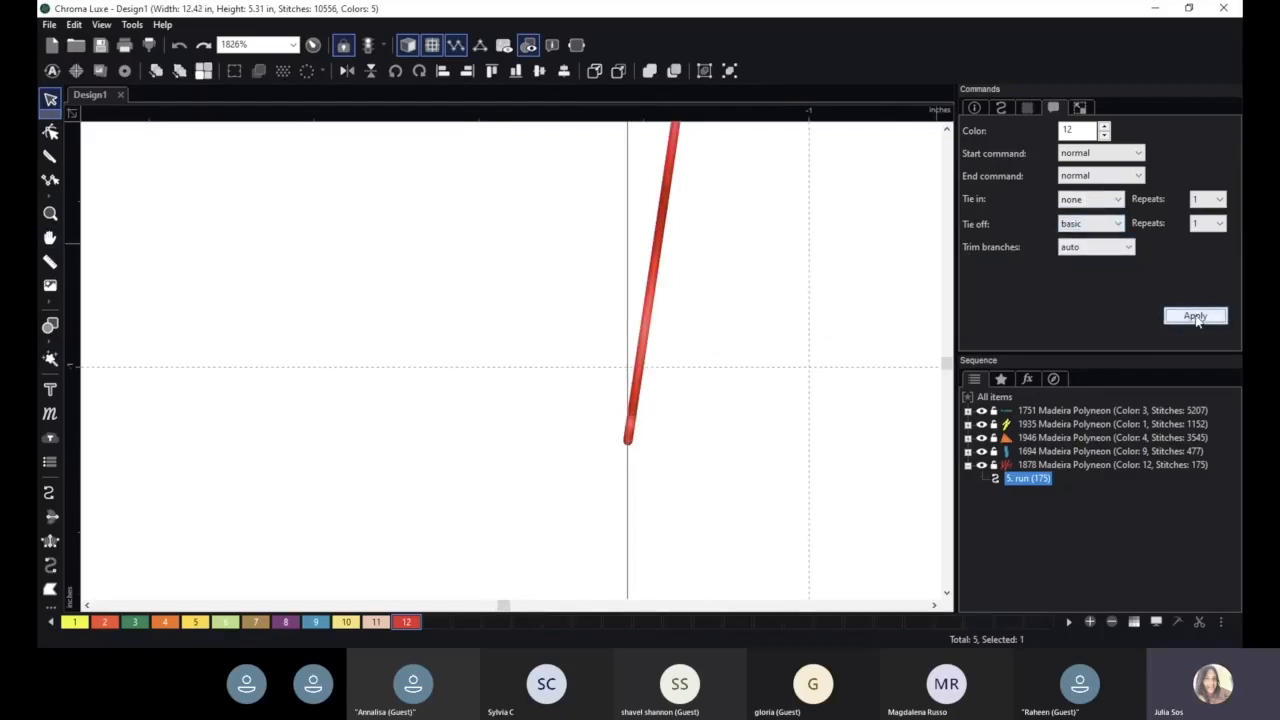
# - Set the run line's tie-off to triangle and apply it
pyautogui.click(1115, 228)
pyautogui.click(1108, 262)
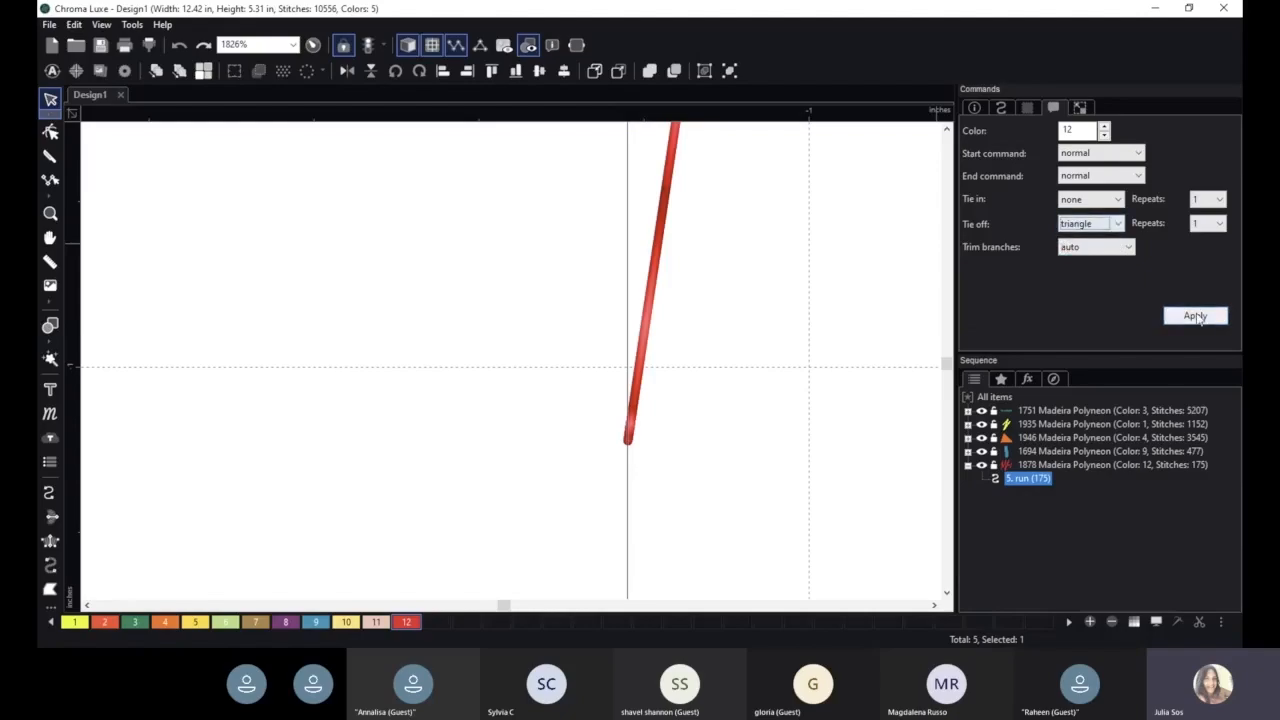
pyautogui.click(1196, 316)
# - Set the run line's tie-off to line and apply it
pyautogui.click(1115, 223)
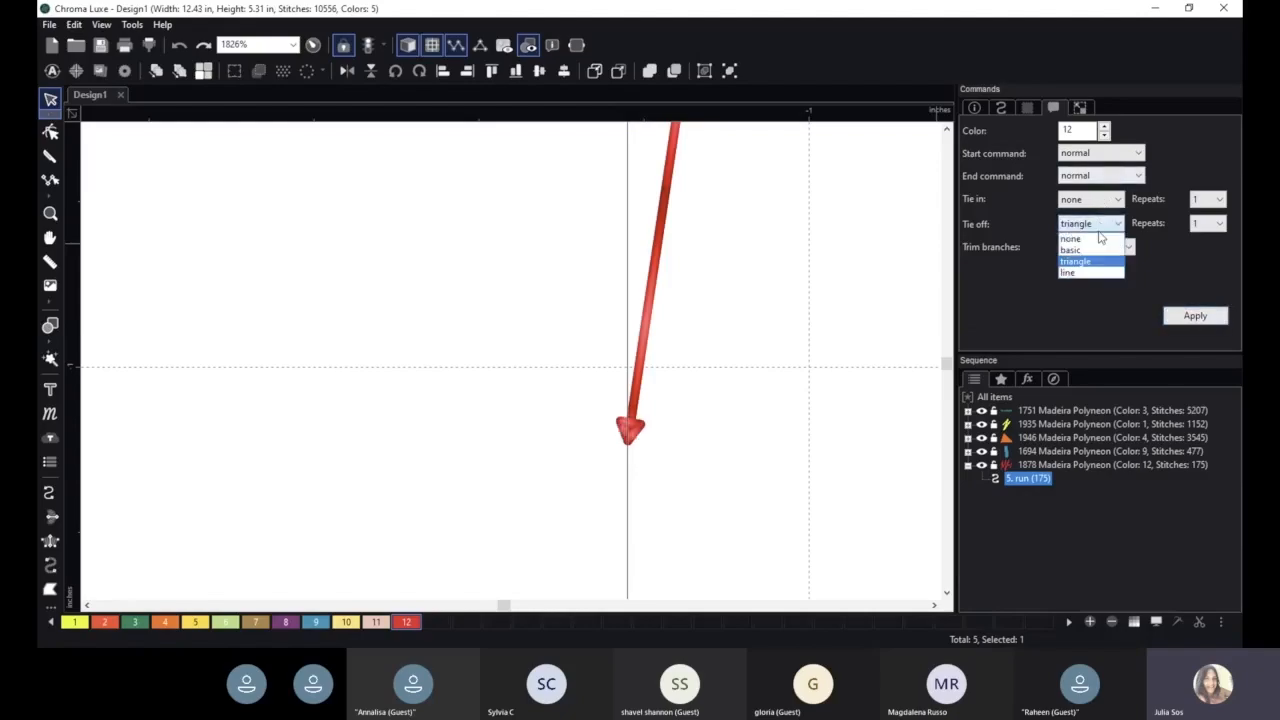
pyautogui.click(1088, 279)
pyautogui.click(1194, 318)
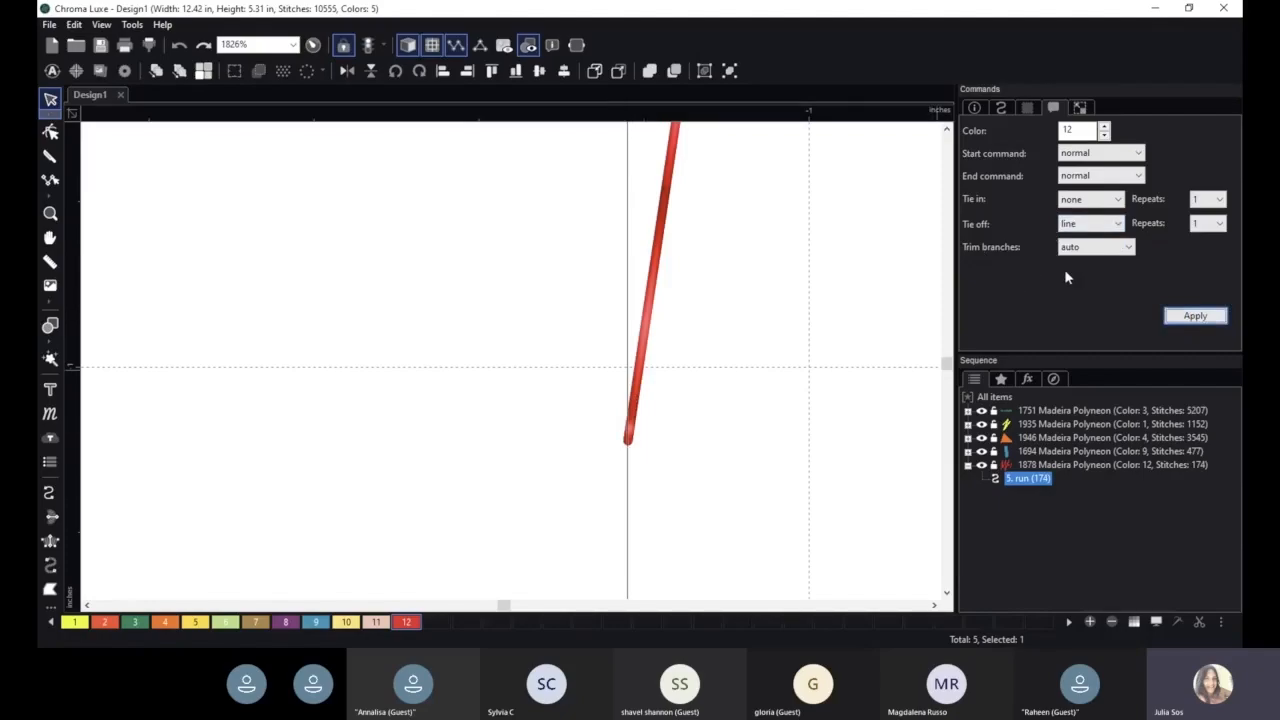
# - Open the transform settings and set the run line's X position to 1.00 in, applying it
pyautogui.click(1080, 108)
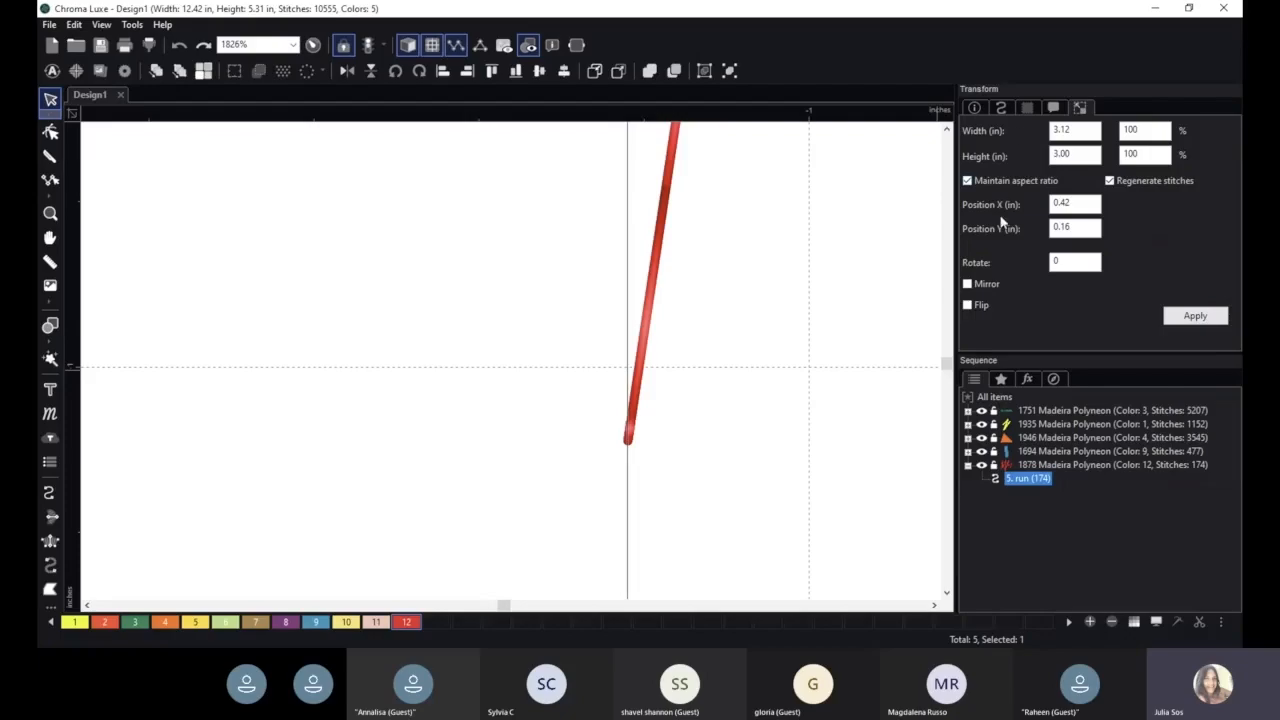
pyautogui.scroll(-8, 858, 263)
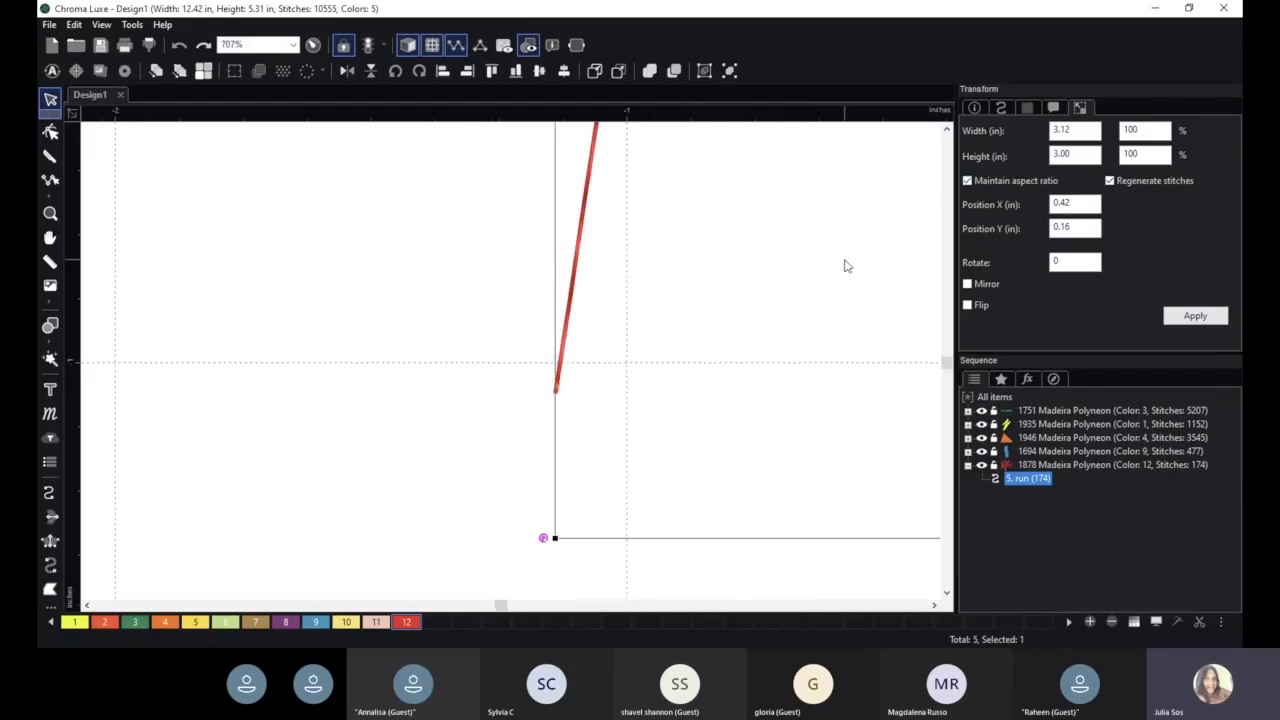
pyautogui.scroll(-6, 728, 226)
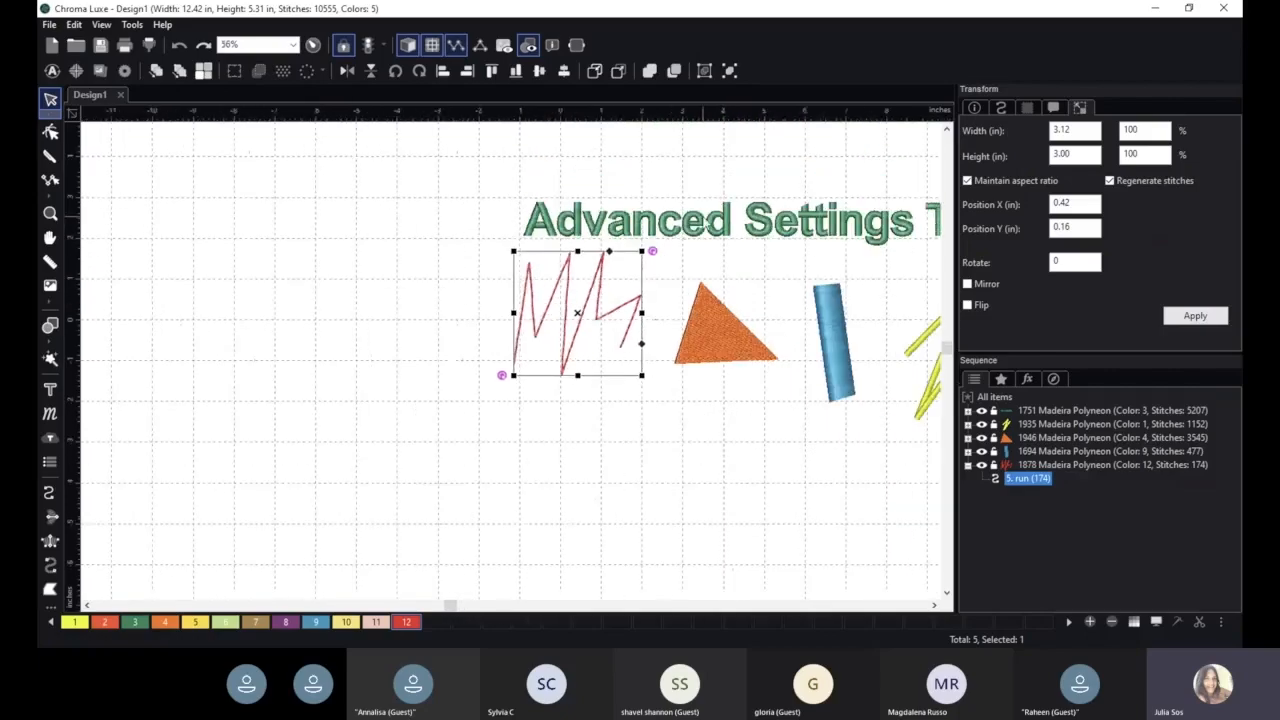
pyautogui.doubleClick(1090, 203)
pyautogui.write('1')
pyautogui.click(1196, 316)
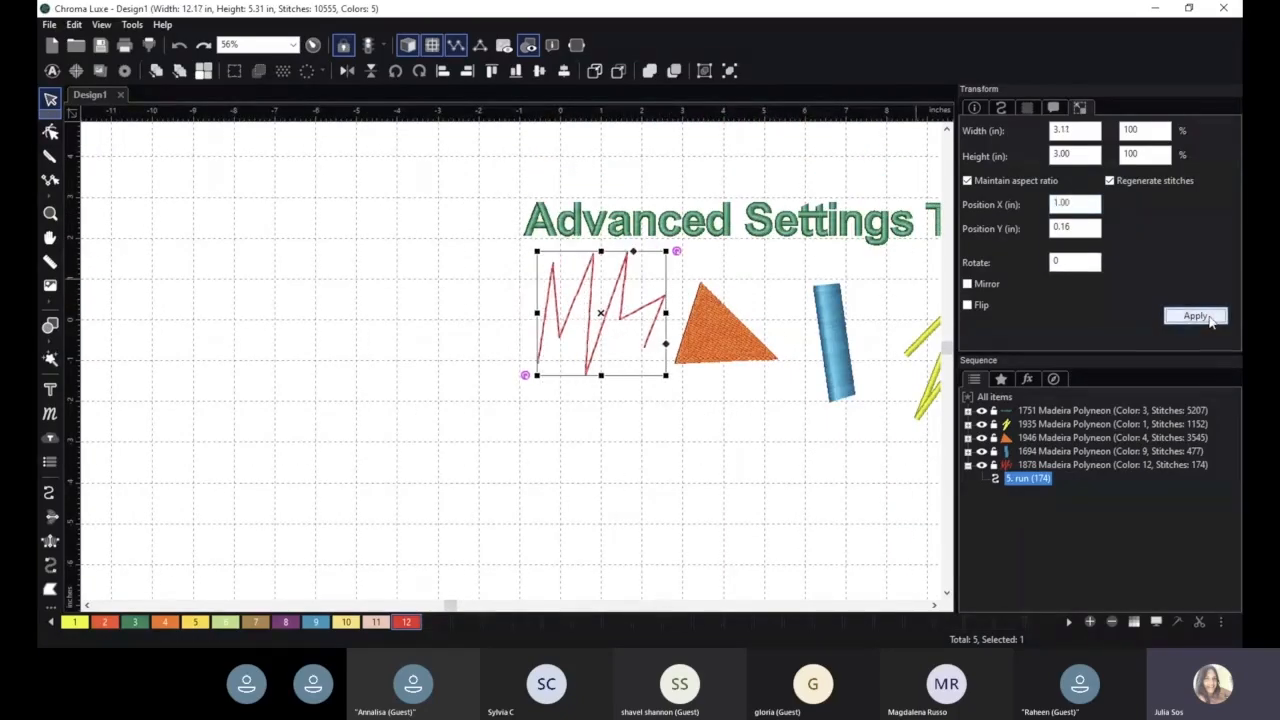
# - Set the run line's Y position to 4.00 in and apply it
pyautogui.doubleClick(1094, 228)
pyautogui.write('4.00')
pyautogui.click(1213, 317)
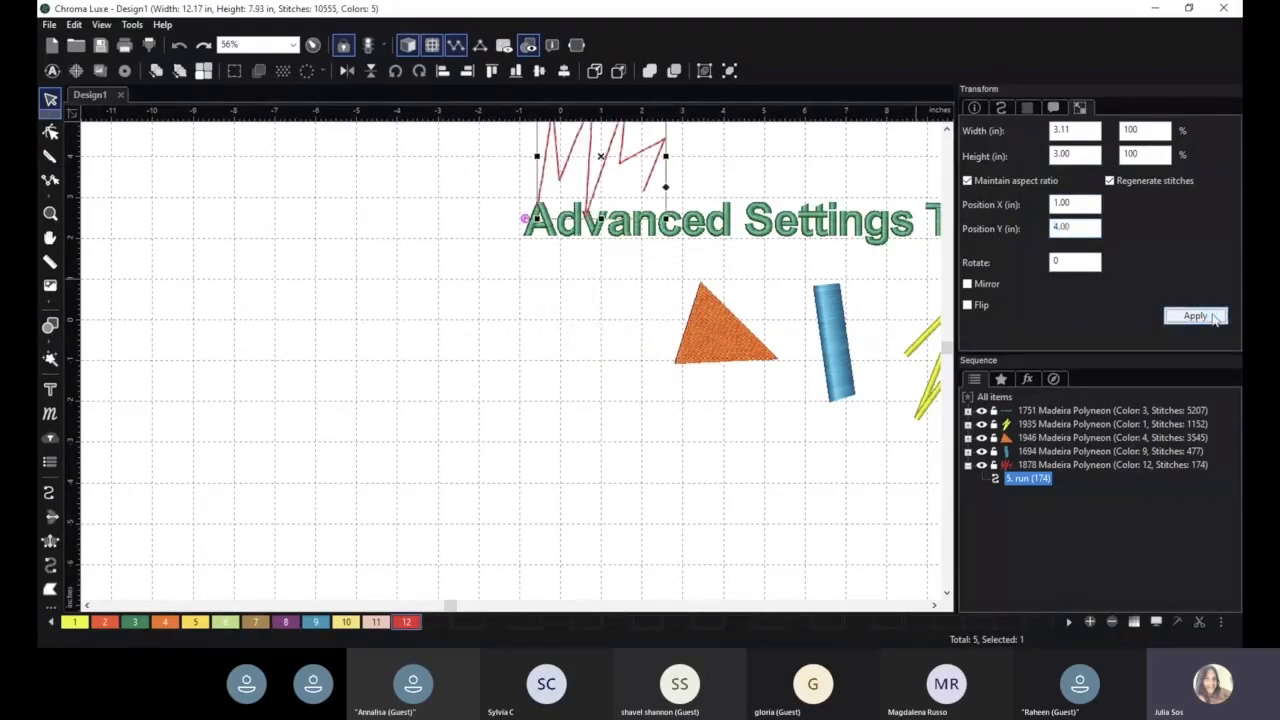
# - Set the run line's X position to 6.00 in and apply it
pyautogui.scroll(-1, 586, 286)
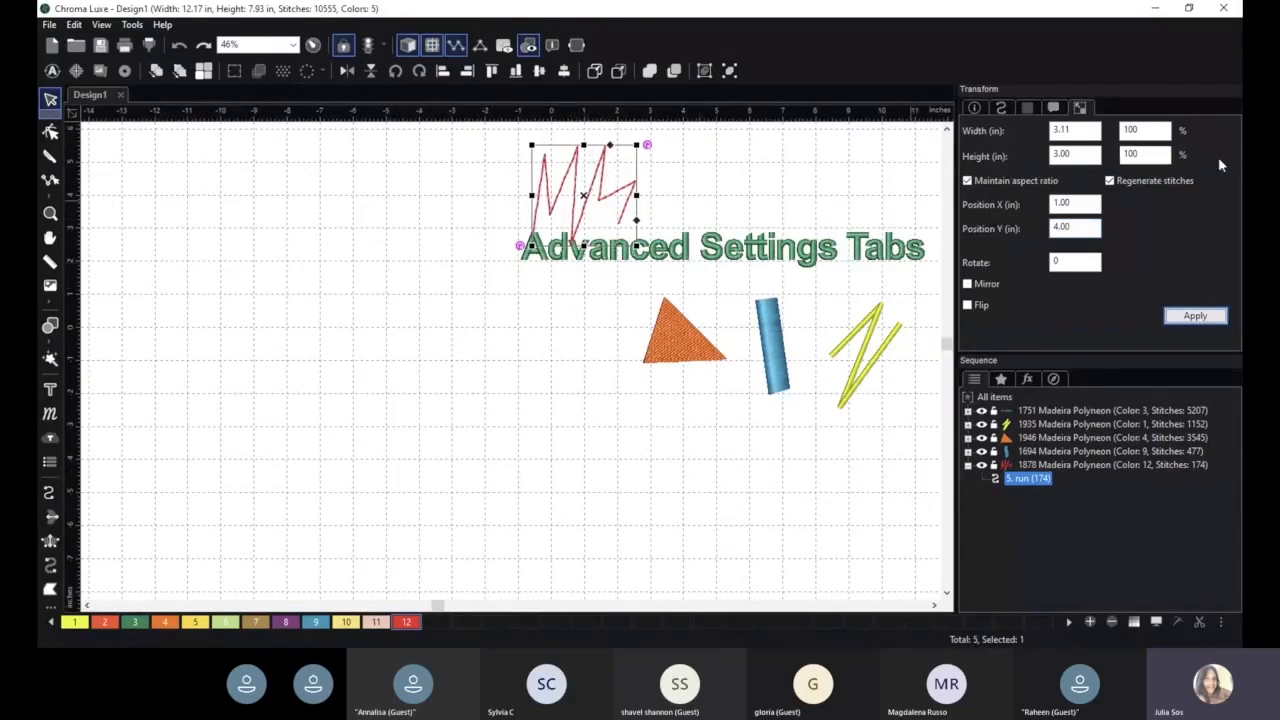
pyautogui.moveTo(1075, 203); pyautogui.dragTo(1023, 205)
pyautogui.write('6')
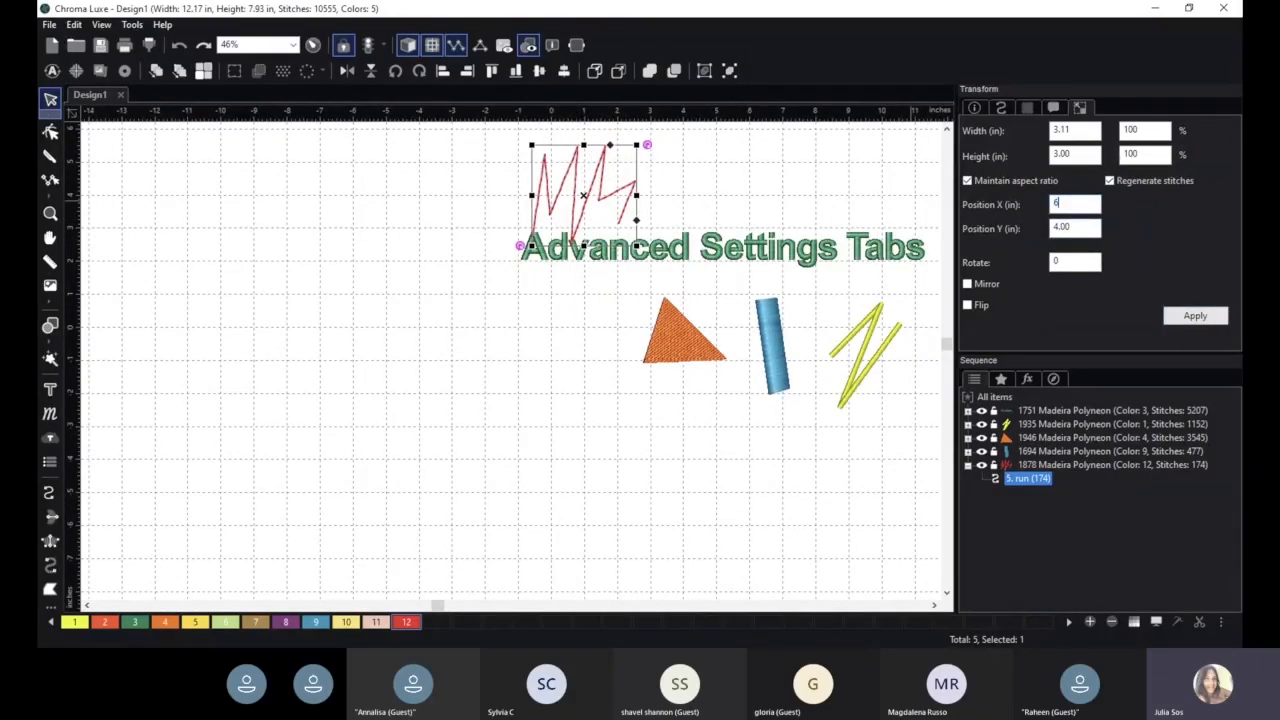
pyautogui.click(1193, 316)
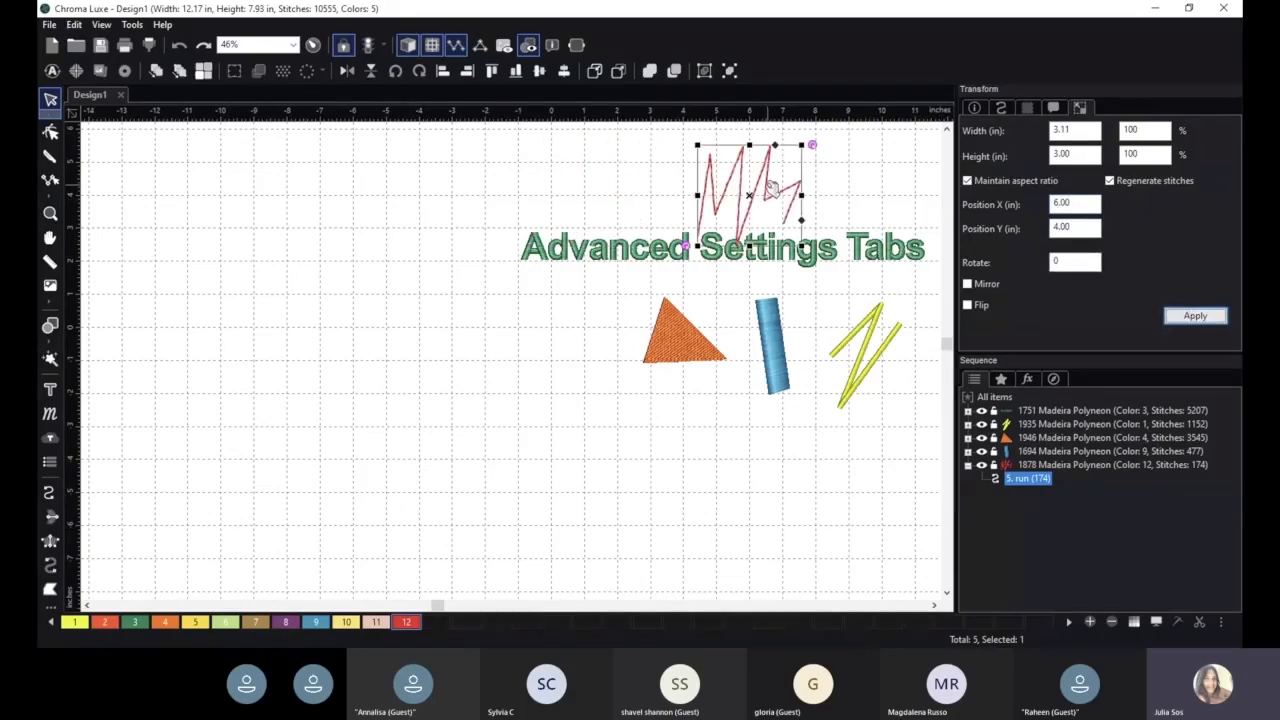
# - Drag the run line back to its place below the title, left of the triangle
pyautogui.moveTo(762, 184); pyautogui.dragTo(568, 340)
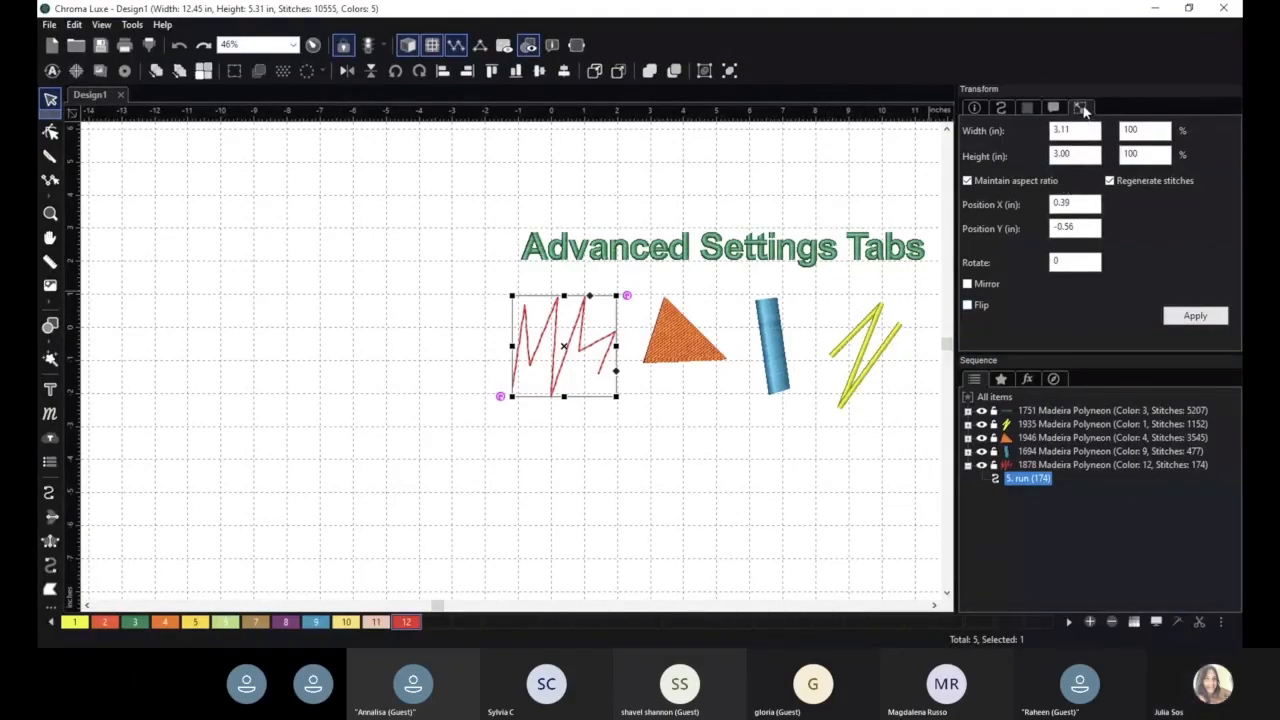
# - Flip the run line vertically, then flip it back
pyautogui.click(967, 304)
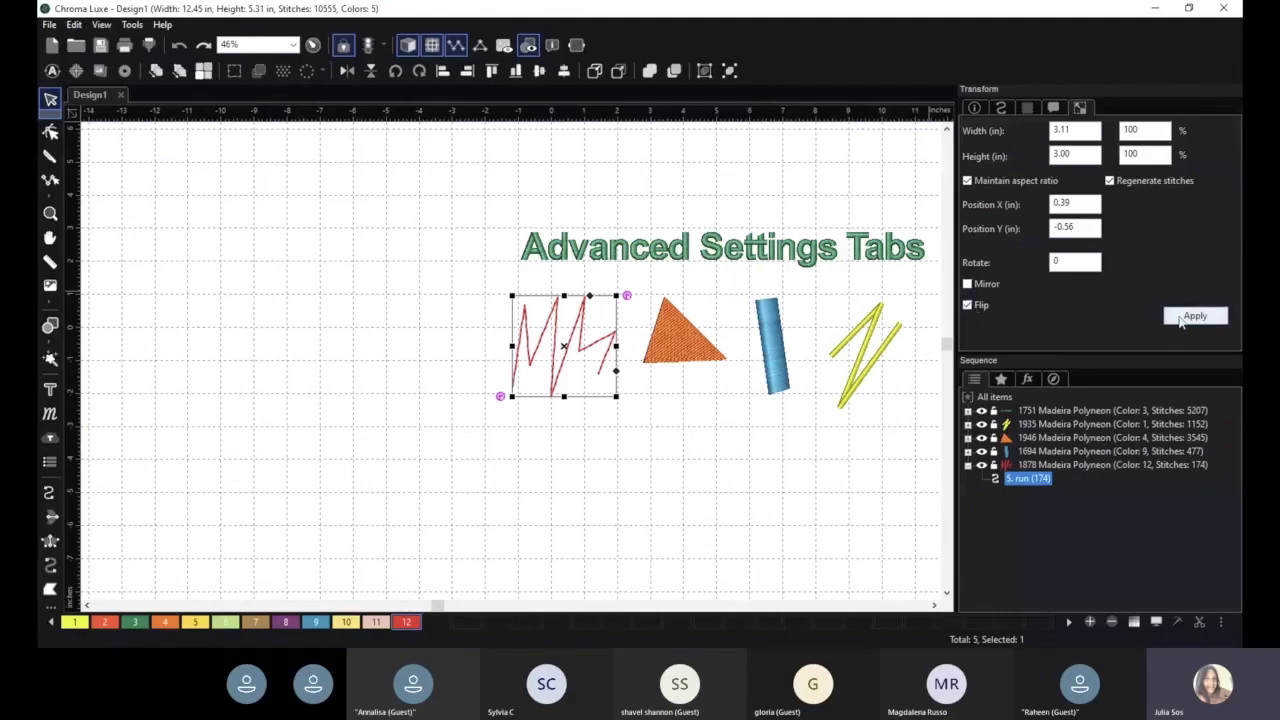
pyautogui.click(1185, 315)
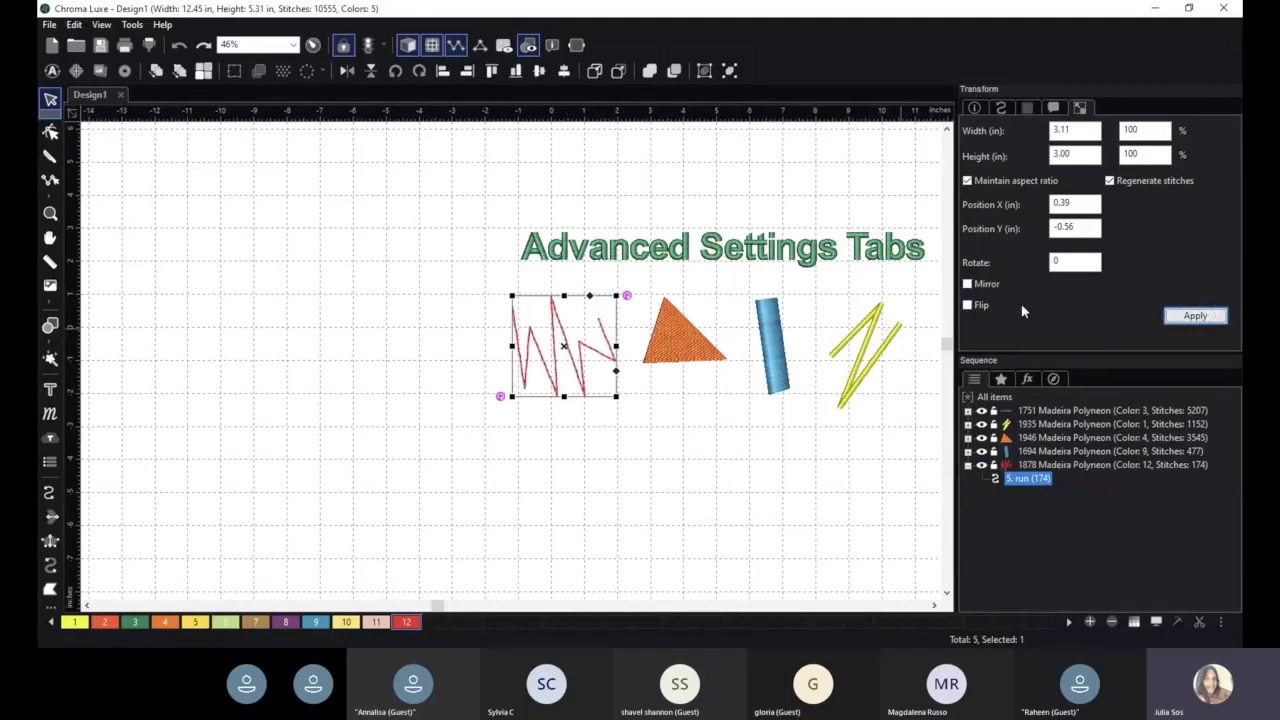
pyautogui.click(967, 305)
pyautogui.click(1203, 316)
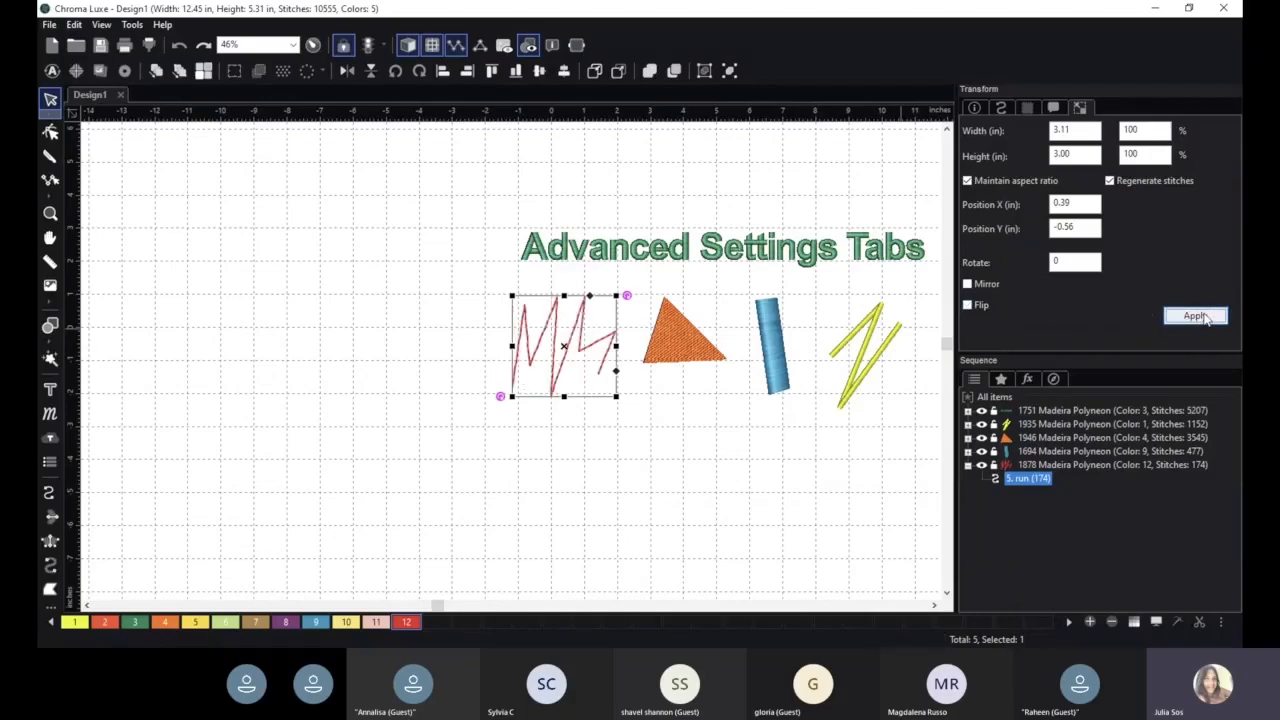
# - Mirror the run line, apply it, and deselect it
pyautogui.click(968, 285)
pyautogui.click(1205, 317)
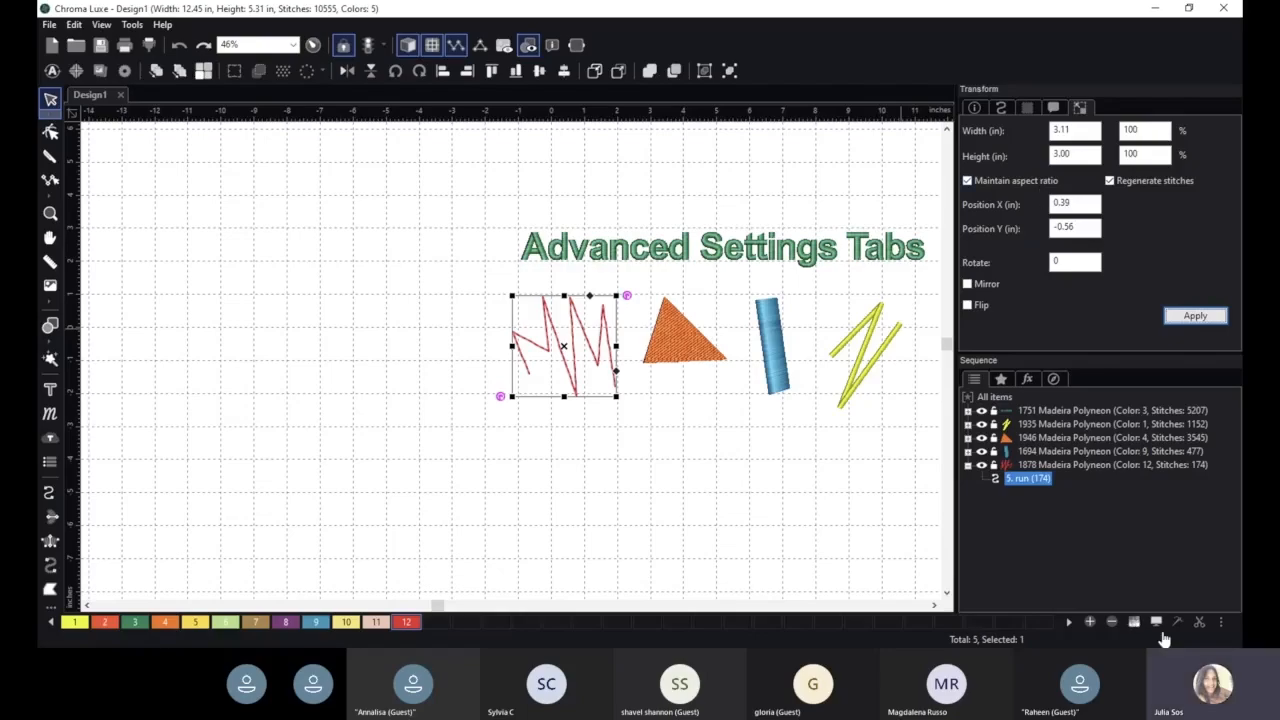
pyautogui.click(1081, 75)
pyautogui.click(850, 441)
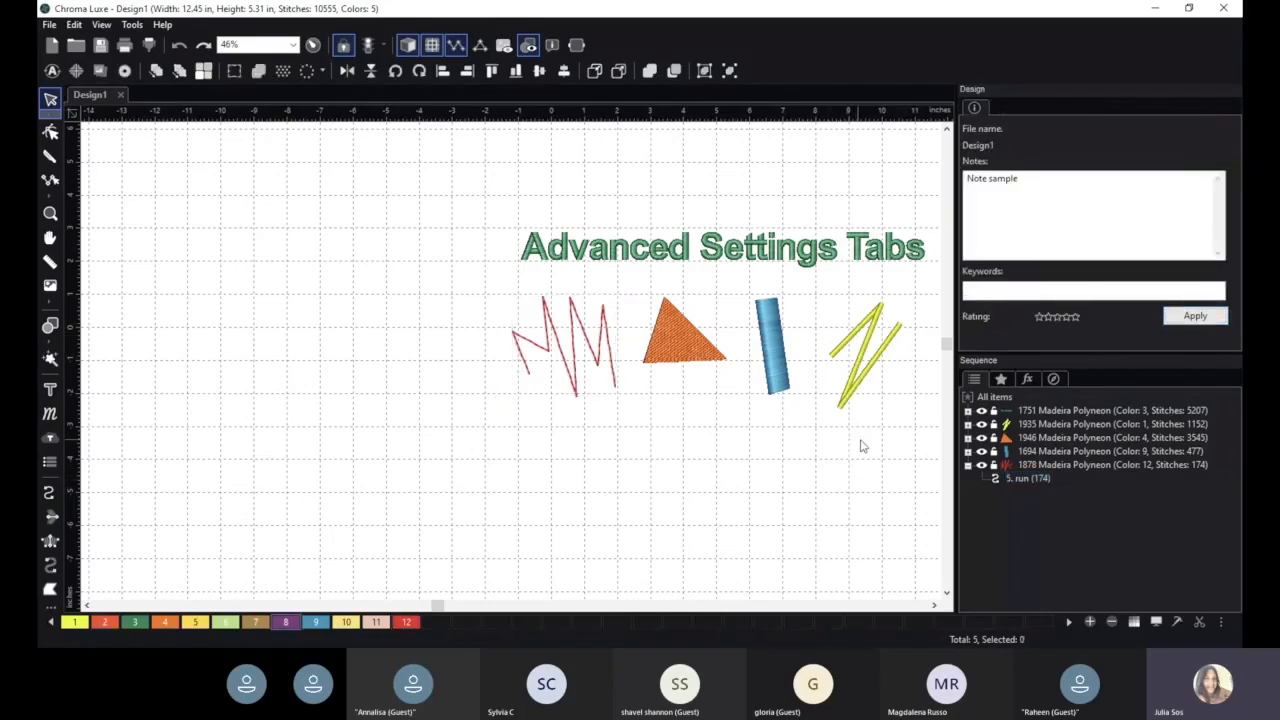
# - Select the run line and review its fabric and command settings
pyautogui.press('h')
pyautogui.moveTo(866, 443); pyautogui.dragTo(768, 416)
pyautogui.scroll(1, 768, 416)
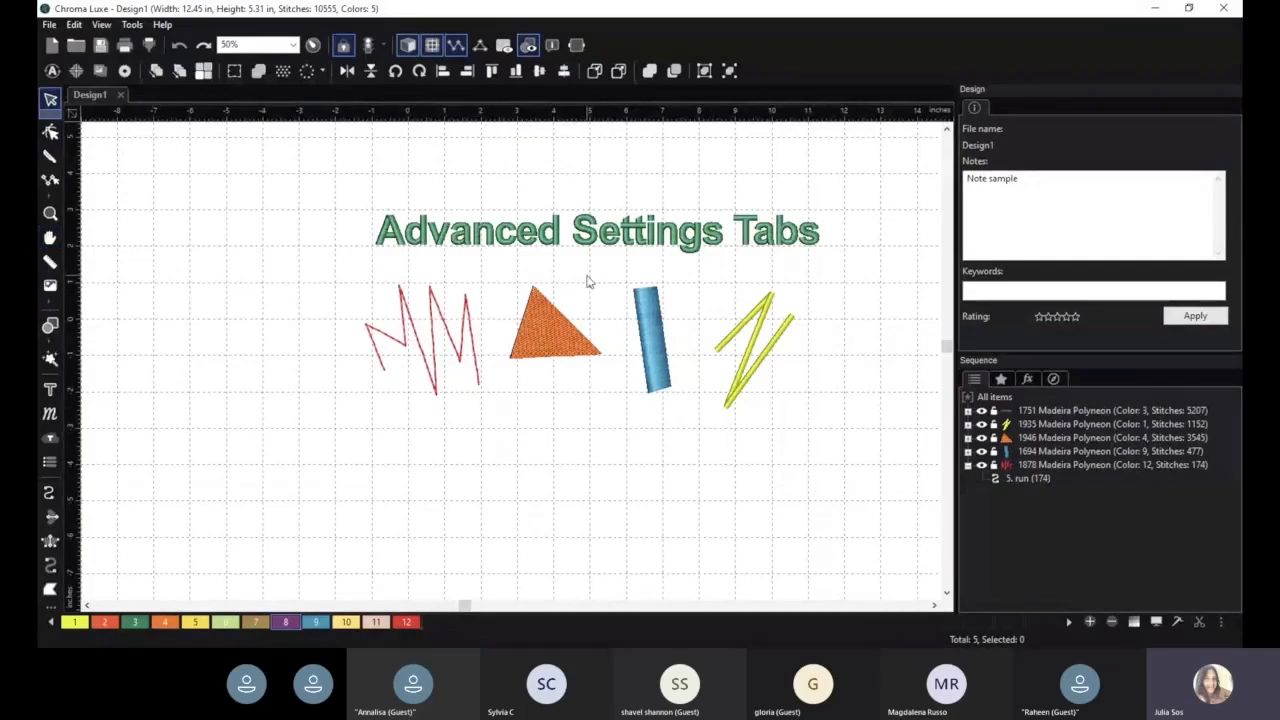
pyautogui.click(436, 332)
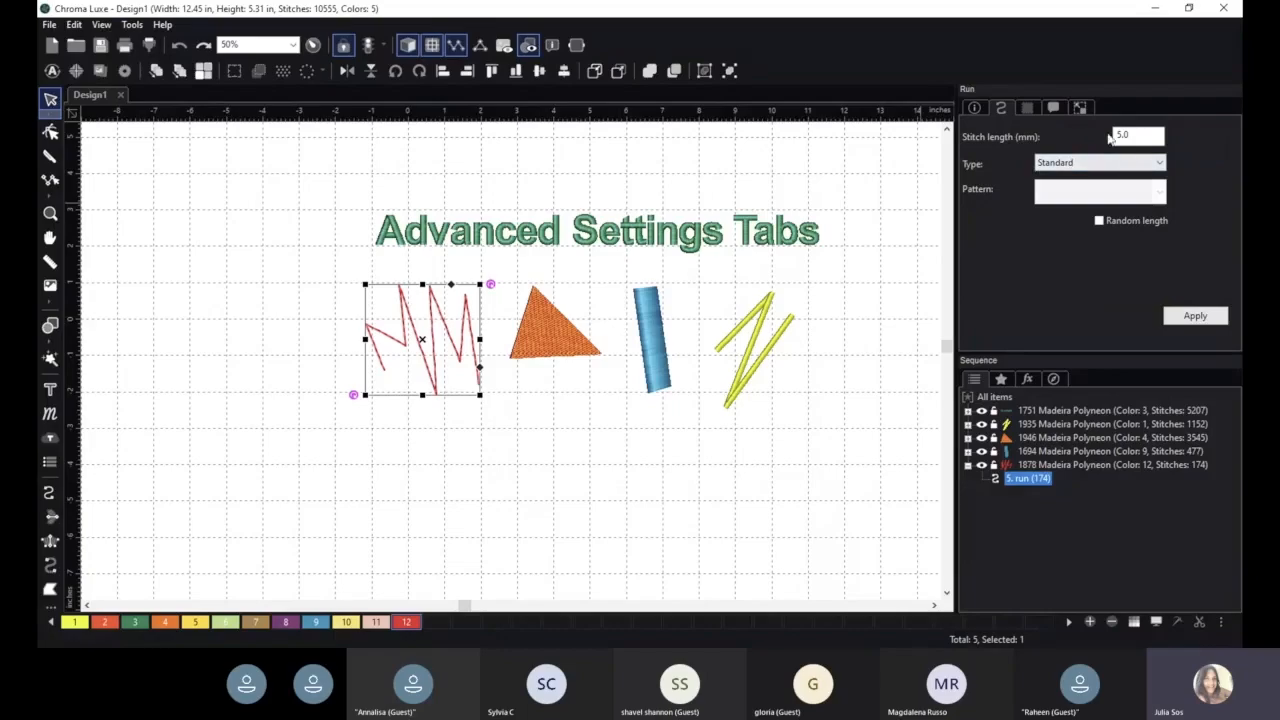
pyautogui.click(1032, 108)
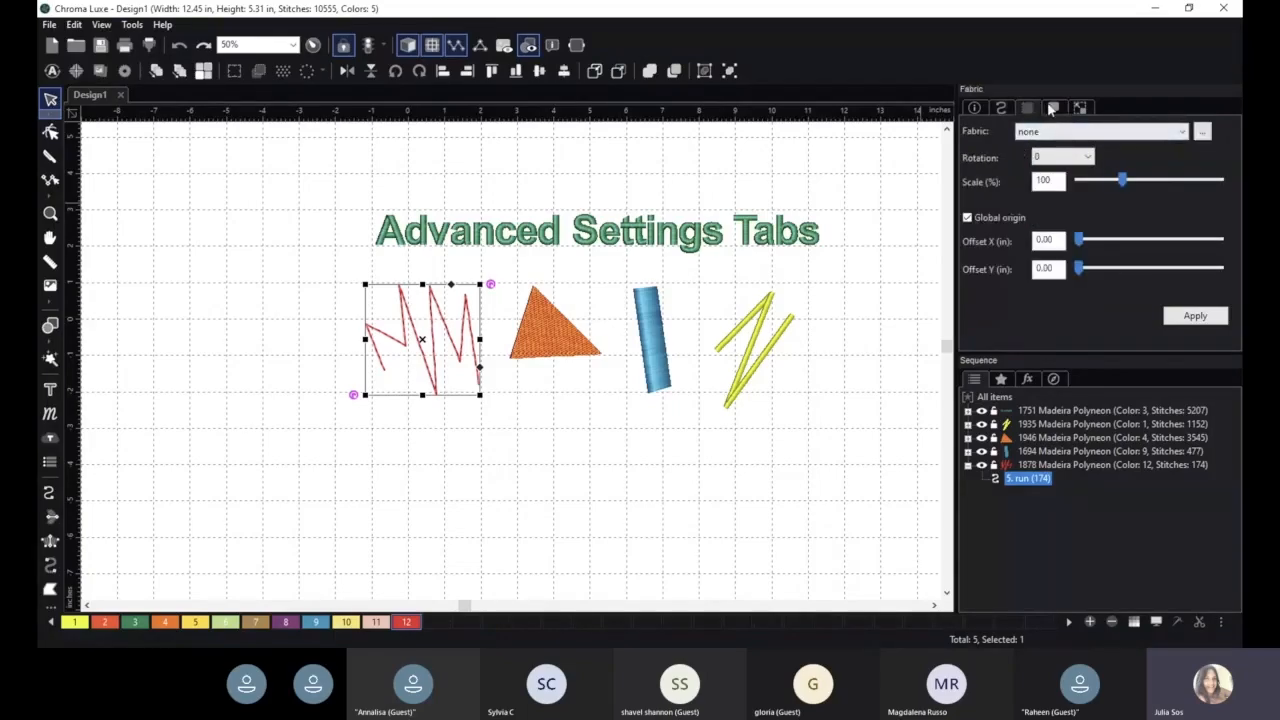
pyautogui.click(1053, 108)
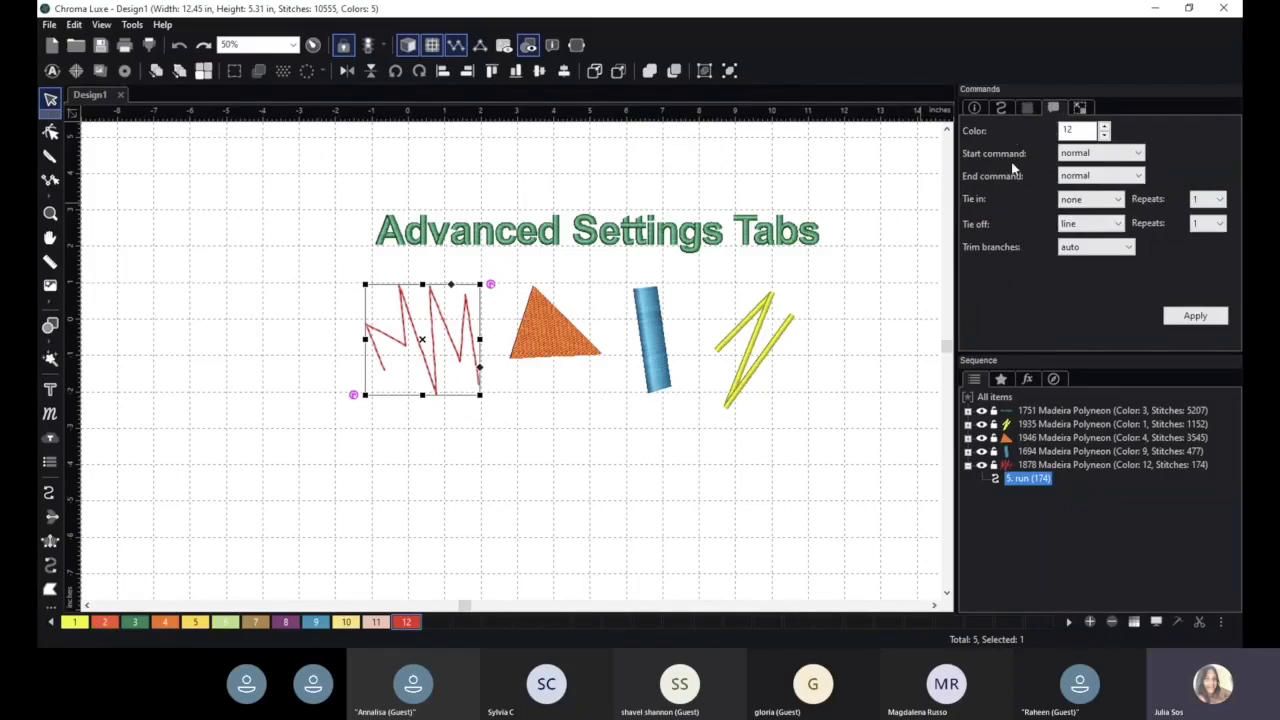
# - Set the run line's end command to trim and its tie-off to none
pyautogui.click(1085, 176)
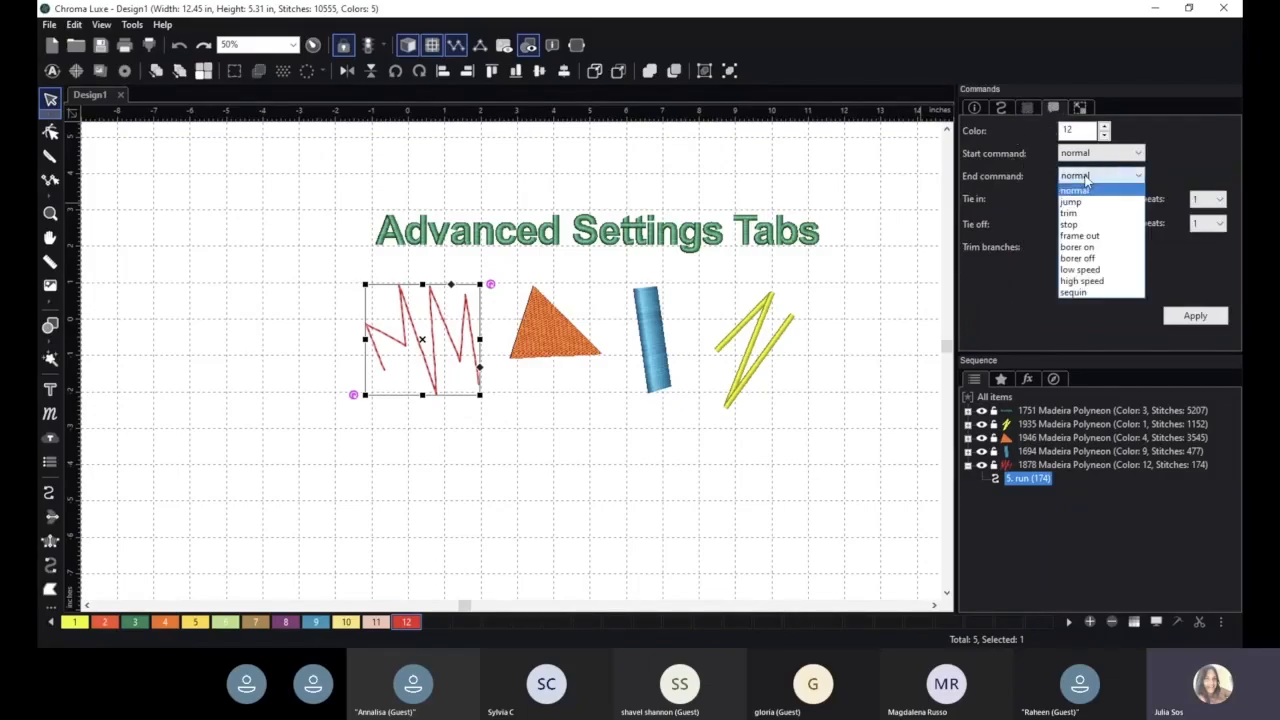
pyautogui.click(1078, 215)
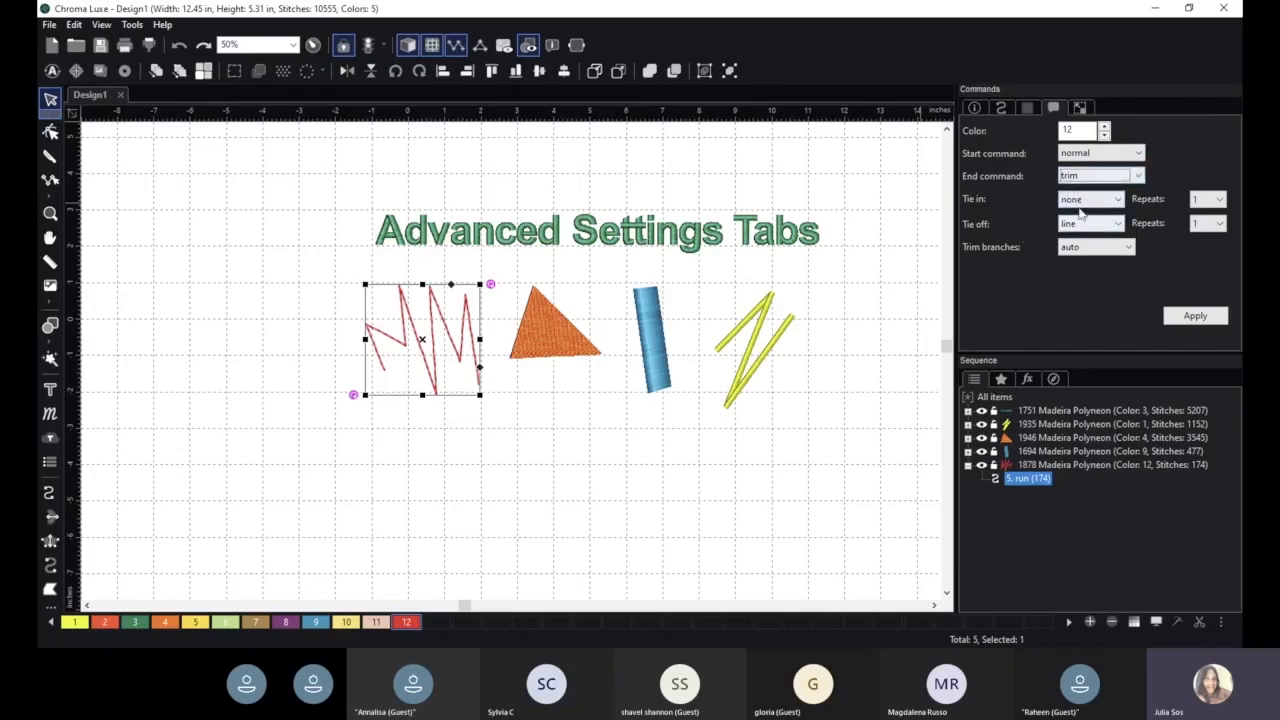
pyautogui.click(1090, 226)
pyautogui.click(1086, 238)
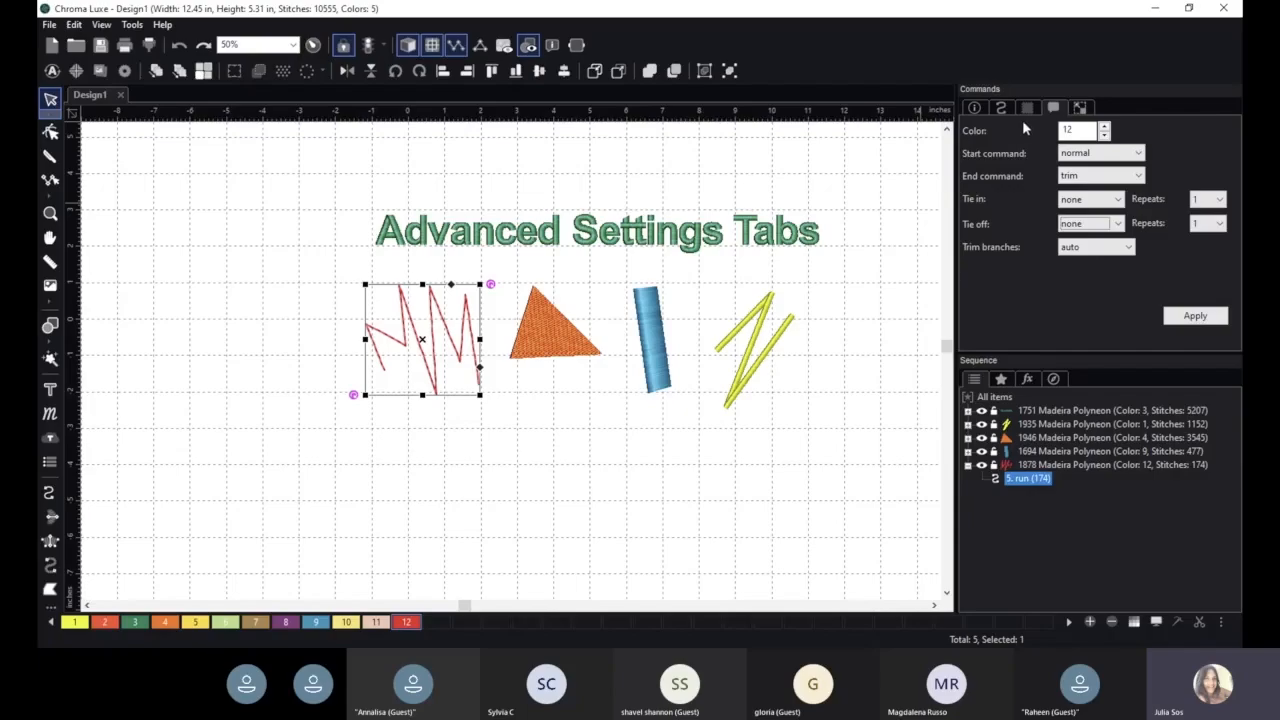
# - Select the orange triangle fill and view its transform settings
pyautogui.click(1080, 109)
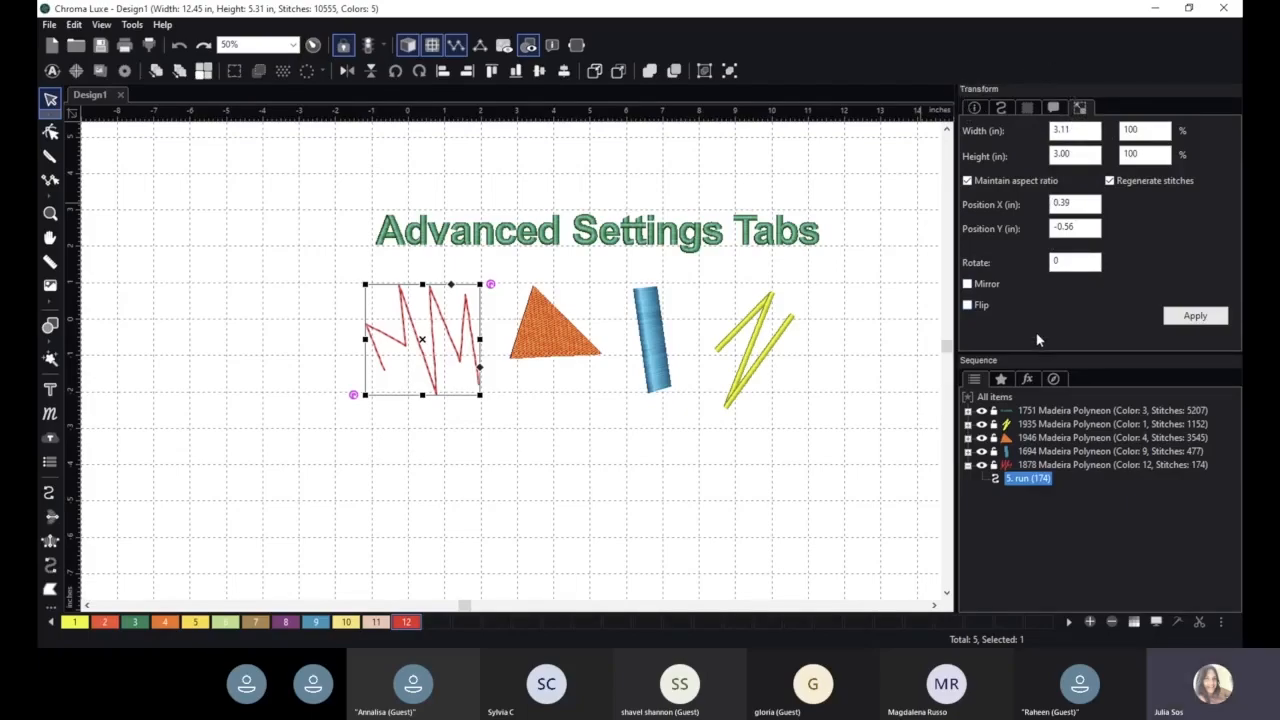
pyautogui.click(564, 326)
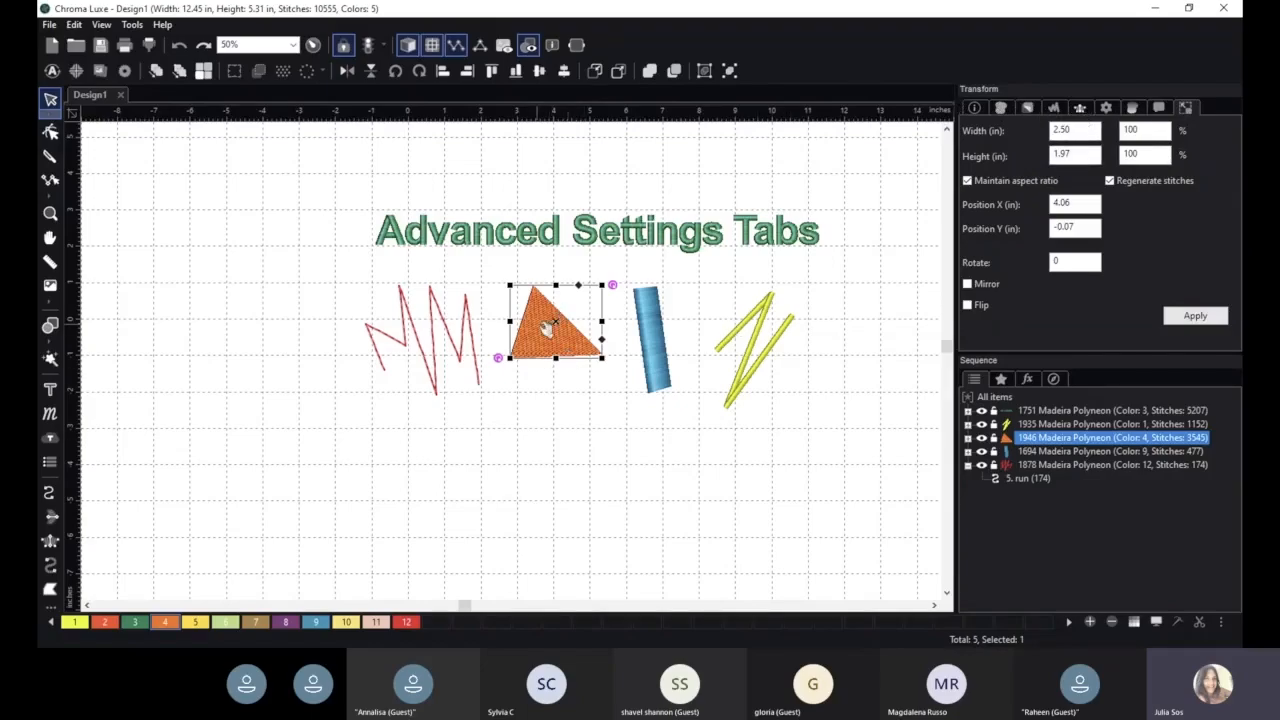
pyautogui.scroll(1, 578, 345)
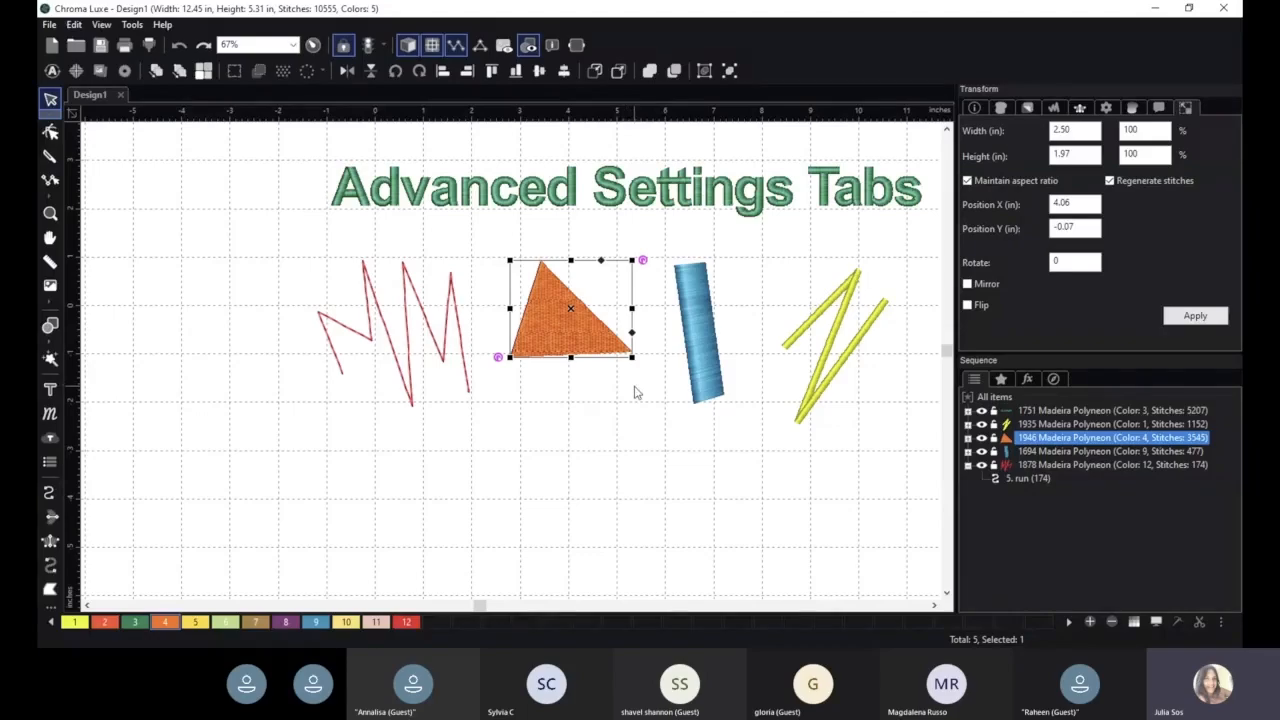
# - Open the design information and add a new line reading 'com' to the design notes
pyautogui.click(972, 107)
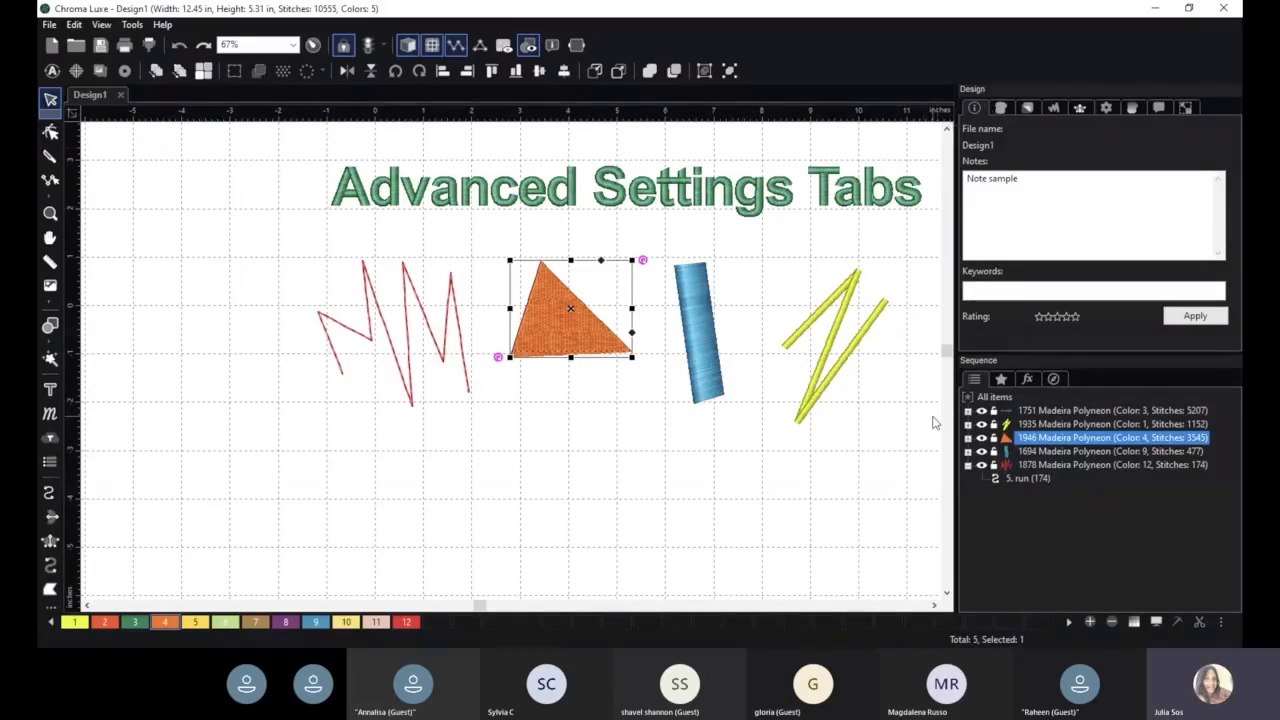
pyautogui.click(1039, 185)
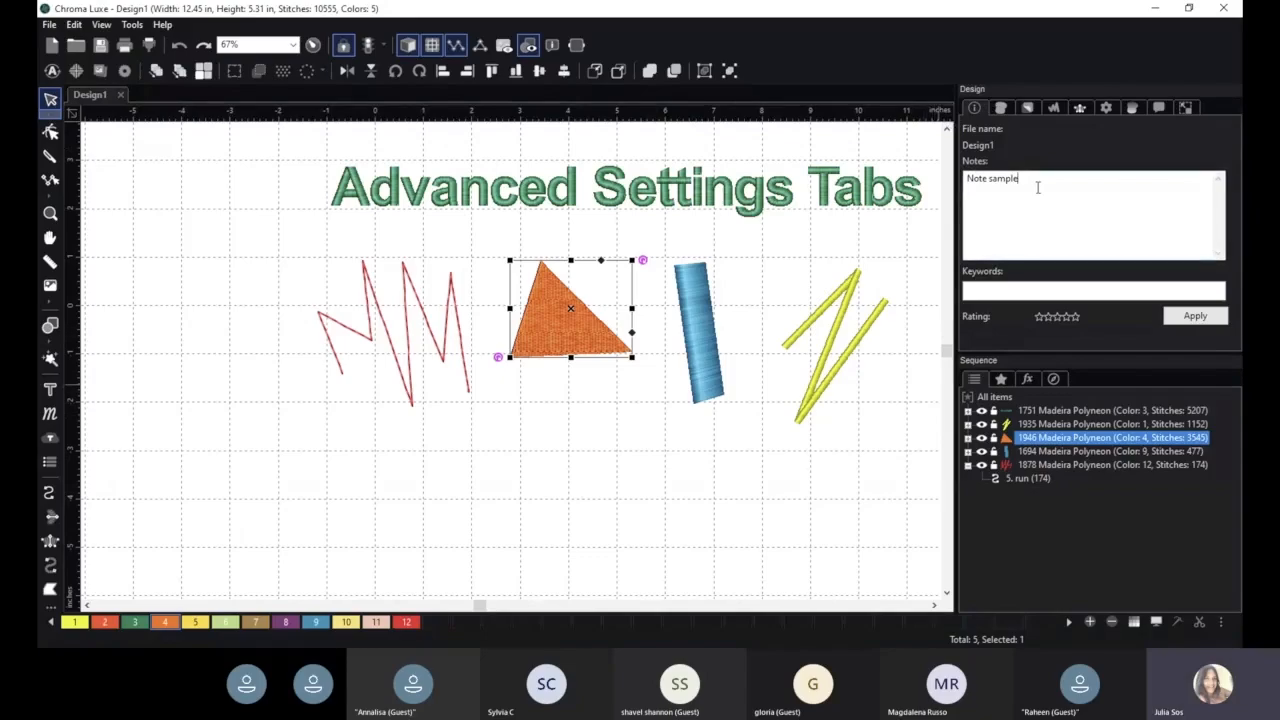
pyautogui.press('Return')
pyautogui.write('complex')
# - Open the triangle's fill settings, enlarge the orange triangle and move it down and to the left
pyautogui.click(1027, 108)
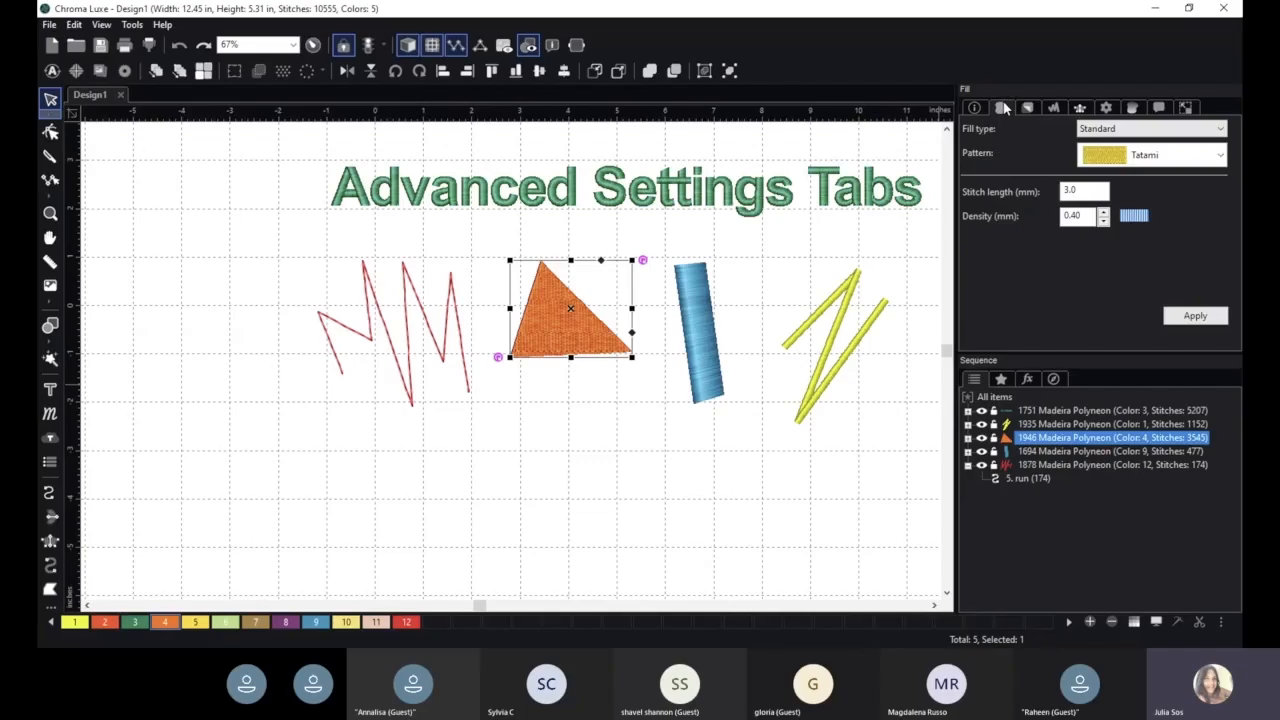
pyautogui.moveTo(632, 356); pyautogui.dragTo(663, 449)
pyautogui.moveTo(594, 346); pyautogui.dragTo(550, 422)
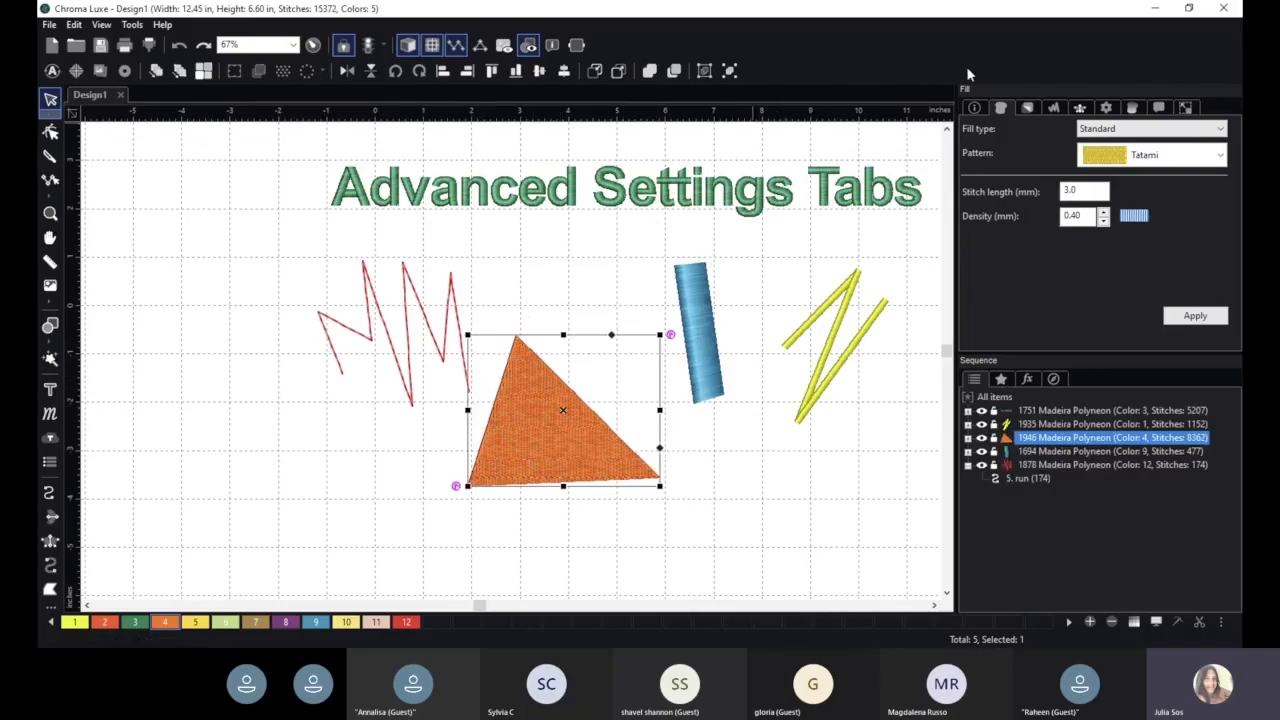
# - Change the triangle's fill type to Motif and apply it
pyautogui.click(1125, 131)
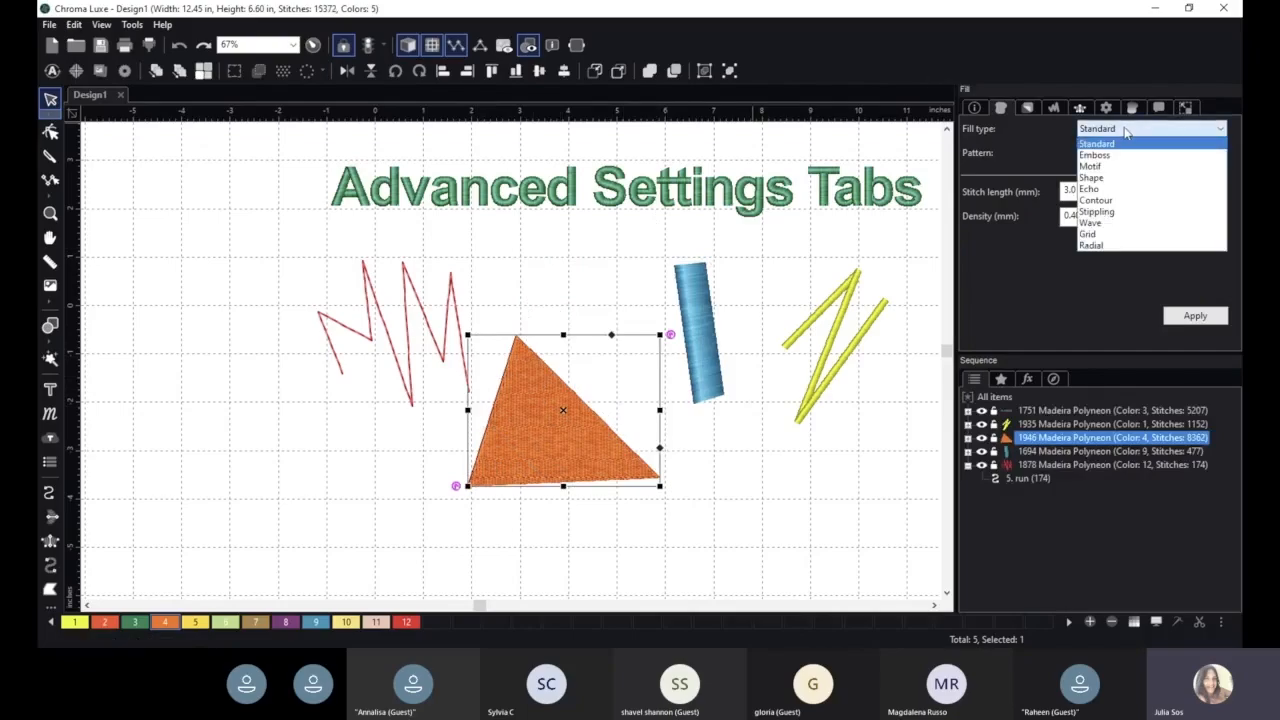
pyautogui.click(1163, 173)
pyautogui.click(1178, 318)
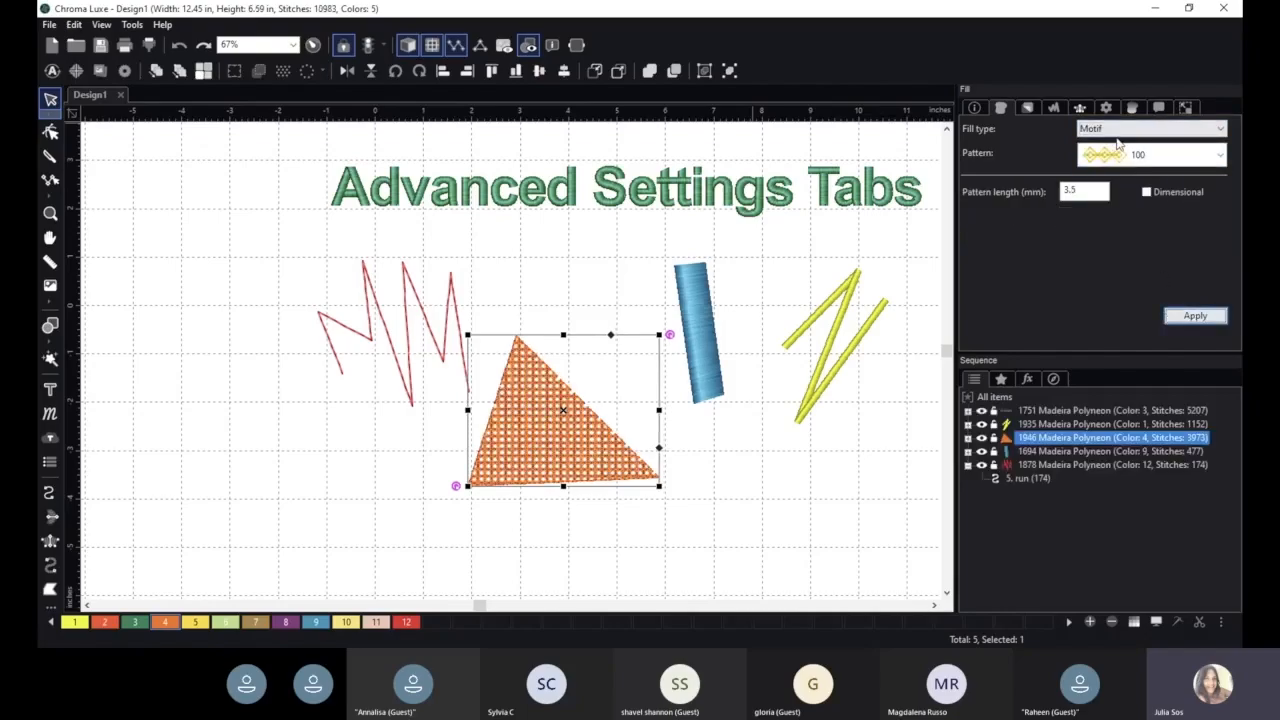
# - Change the triangle's fill type to Echo and apply it
pyautogui.click(1124, 130)
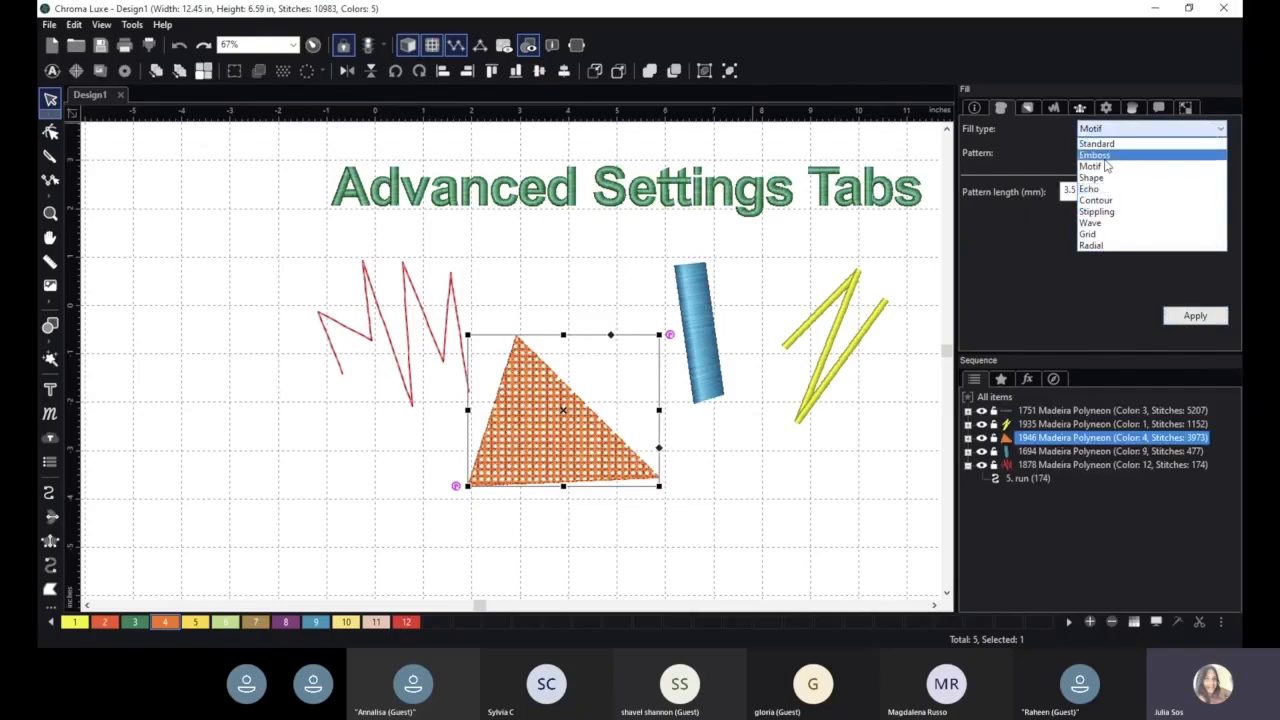
pyautogui.click(1090, 189)
pyautogui.click(1195, 315)
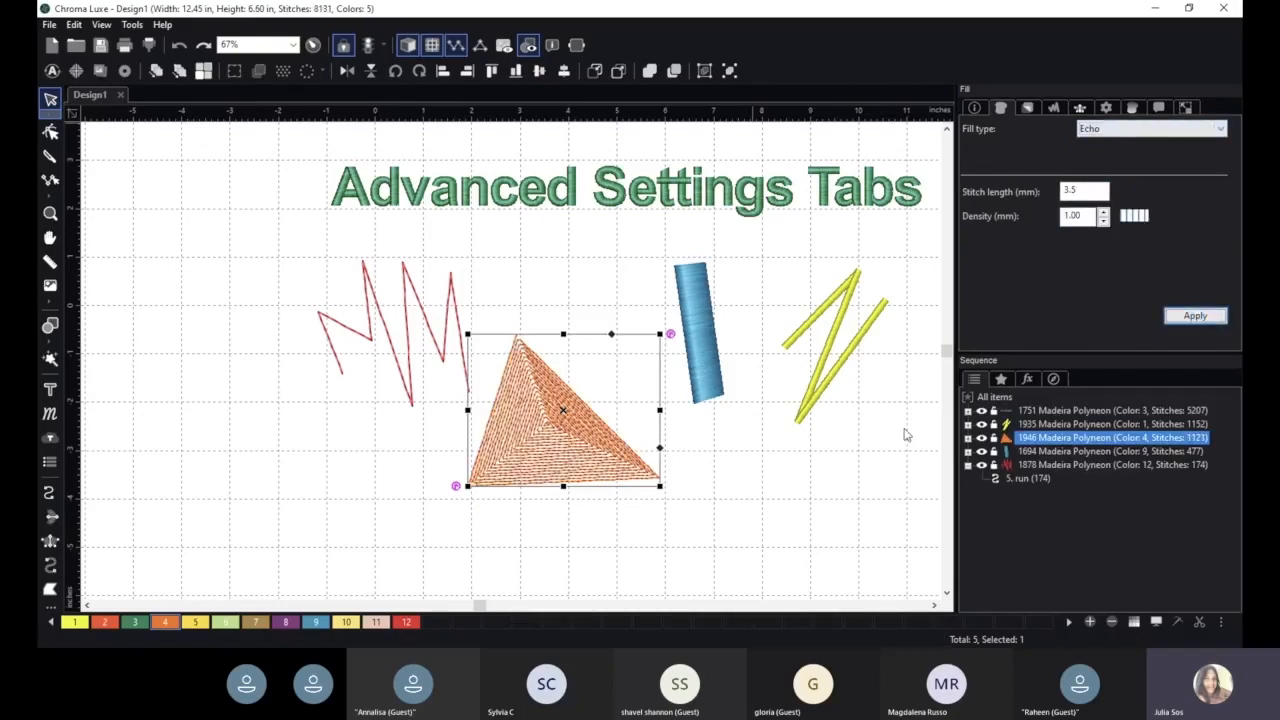
# - Change the triangle's fill type to Wave and apply it
pyautogui.click(1117, 135)
pyautogui.click(1100, 228)
pyautogui.click(1190, 316)
# - Change the triangle's fill type to Radial and apply it
pyautogui.click(1120, 129)
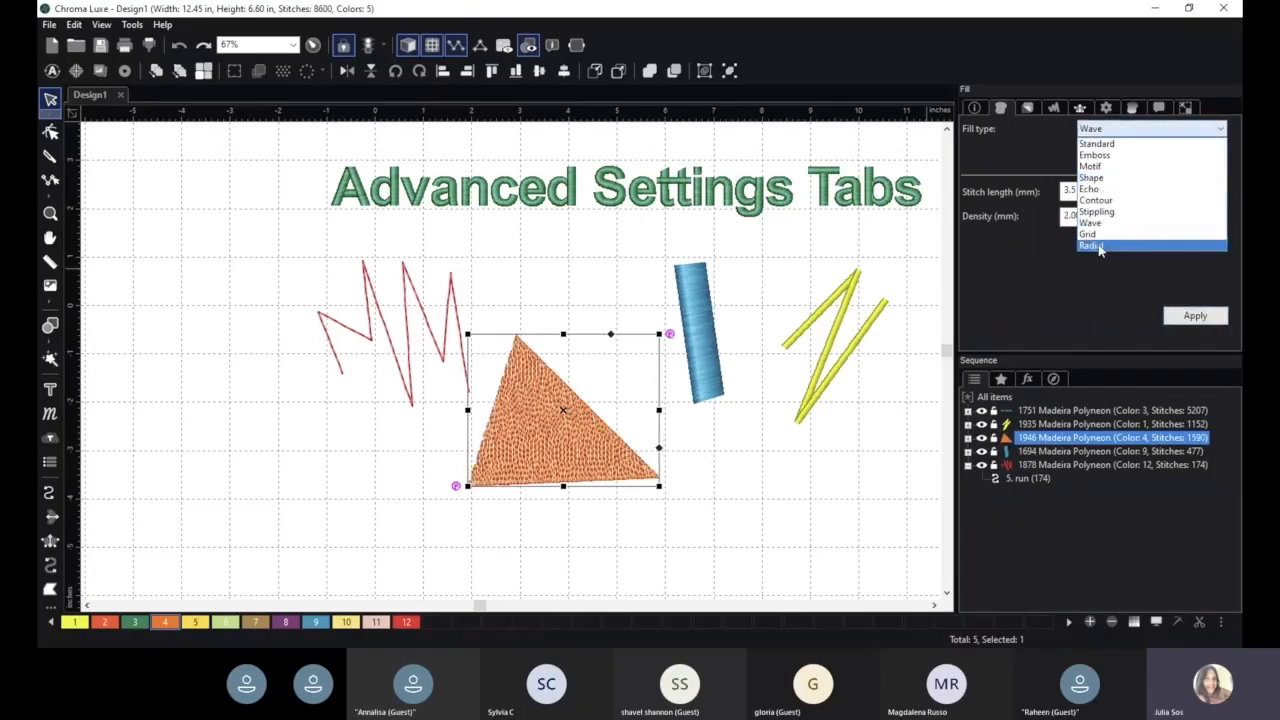
pyautogui.click(1099, 246)
pyautogui.click(1195, 316)
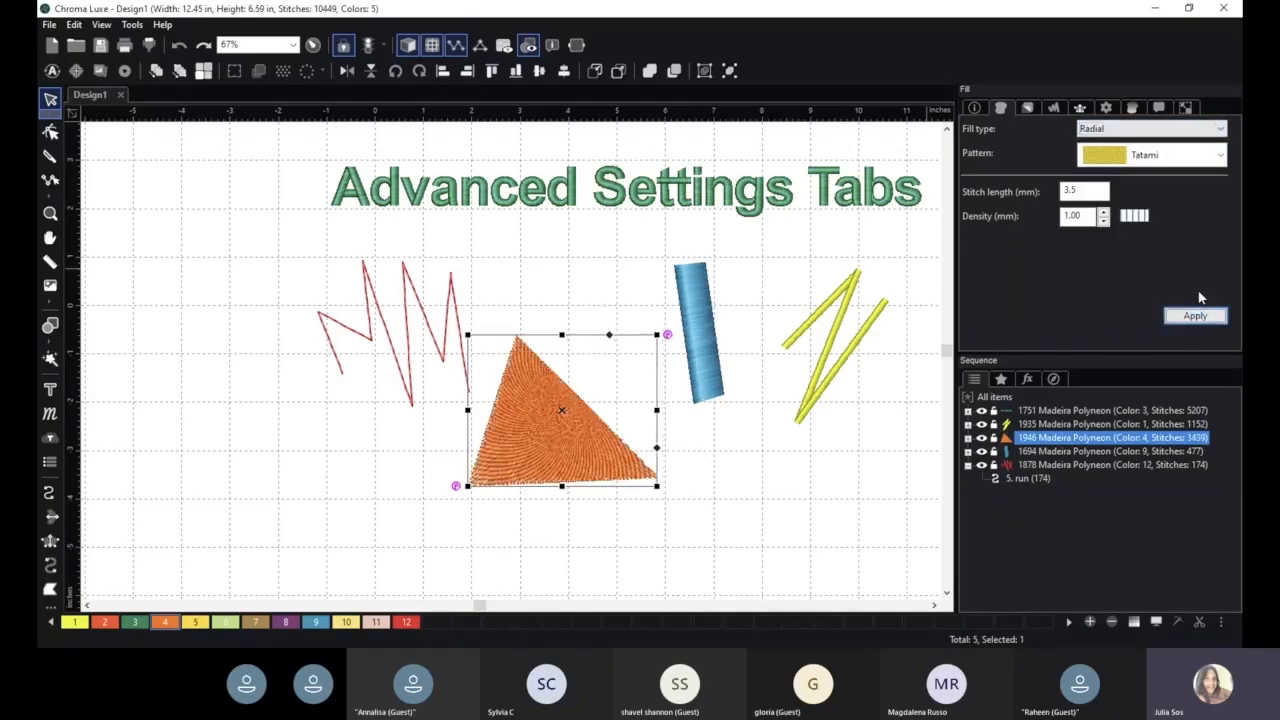
# - Switch the triangle's fill type back to Motif and apply it
pyautogui.scroll(1, 560, 458)
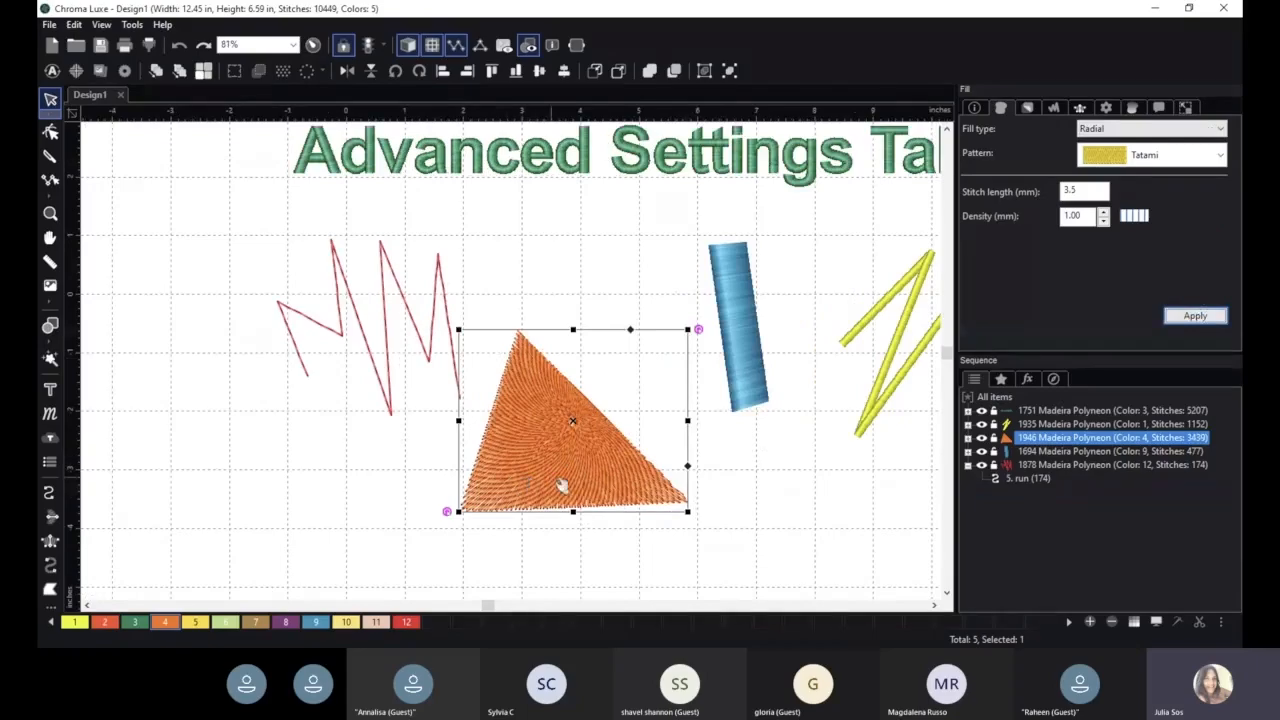
pyautogui.click(1150, 128)
pyautogui.click(1150, 172)
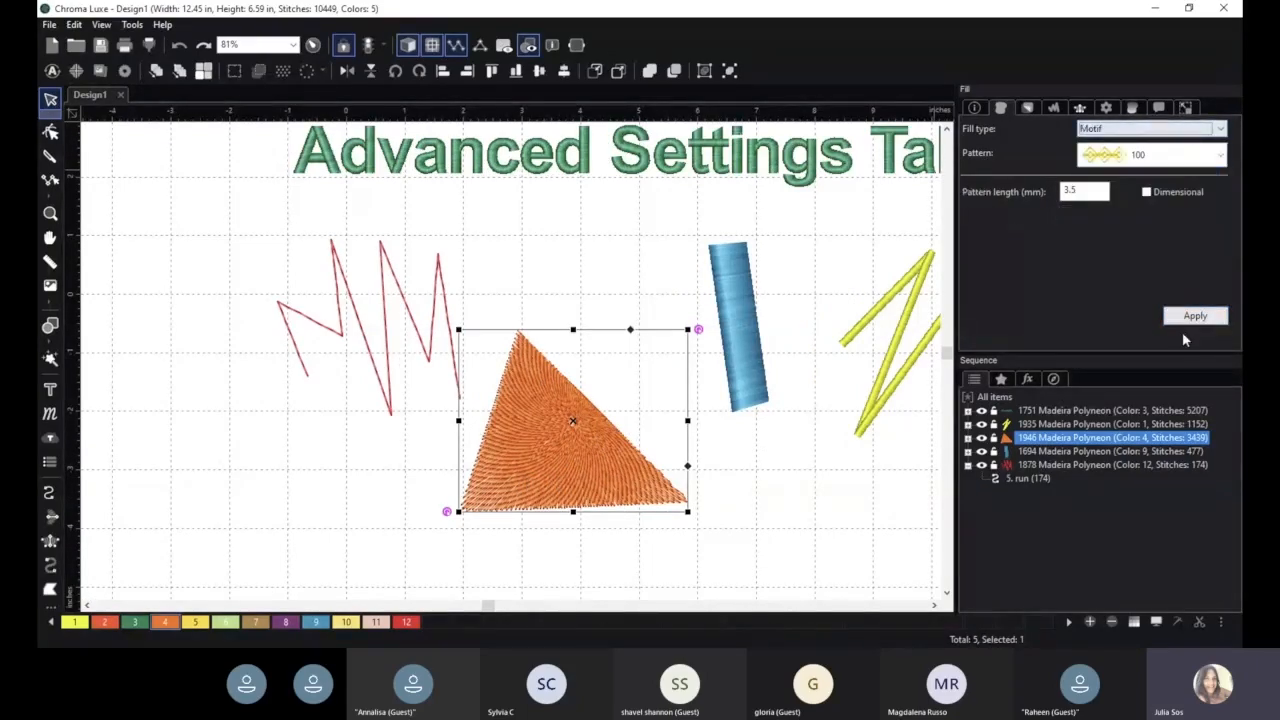
pyautogui.click(1192, 318)
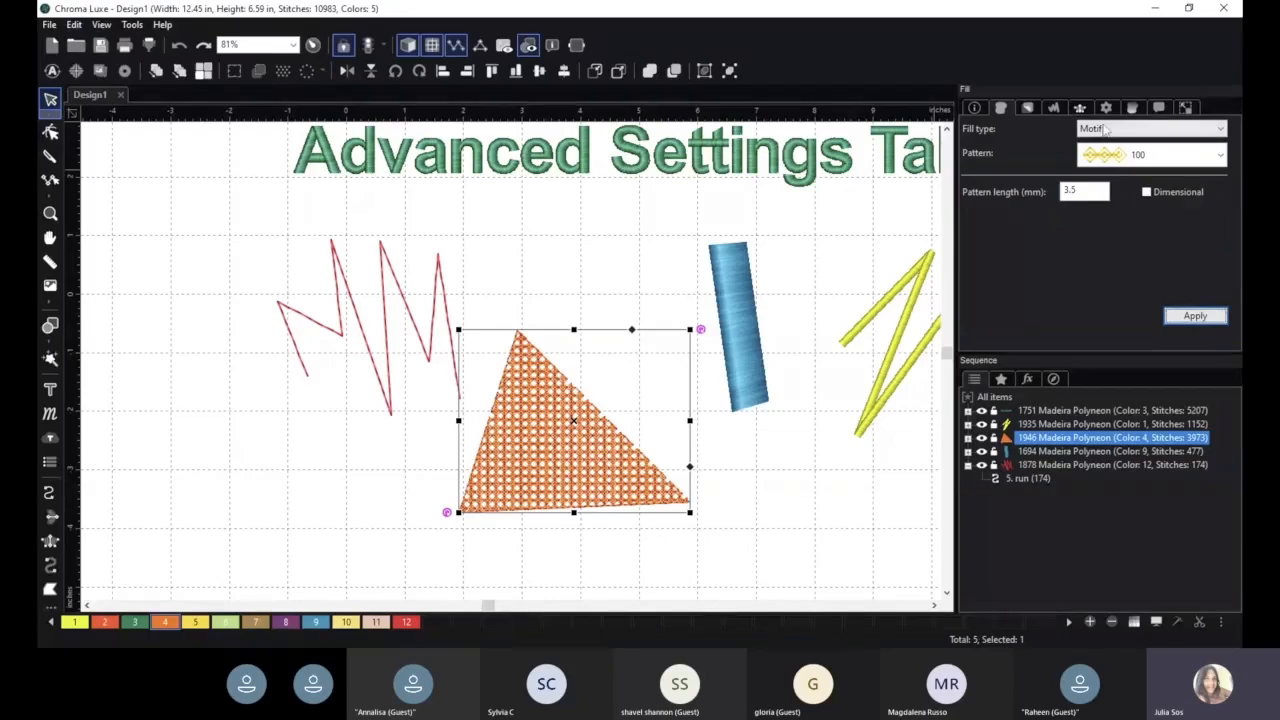
# - Change the triangle's fill type to Emboss and apply it
pyautogui.click(1105, 130)
pyautogui.click(1120, 185)
pyautogui.click(1195, 316)
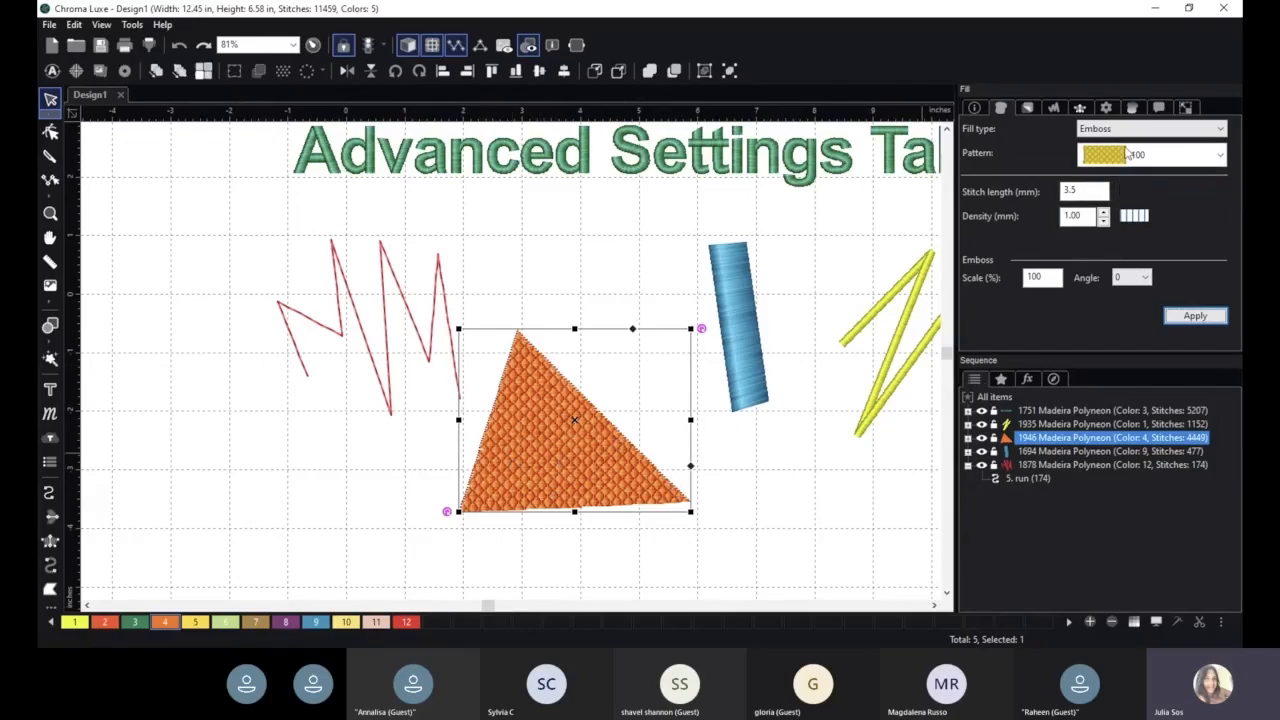
# - Choose emboss pattern 190 for the triangle fill and apply it
pyautogui.click(1121, 136)
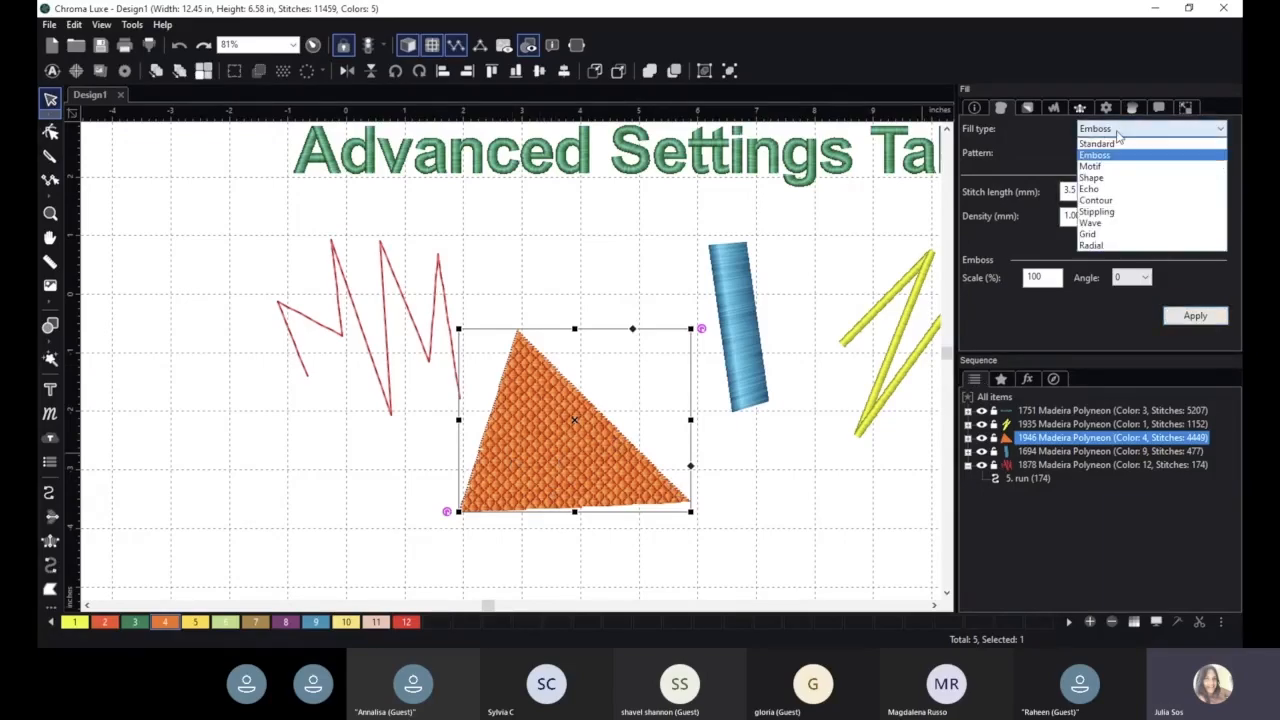
pyautogui.click(1117, 157)
pyautogui.click(1150, 154)
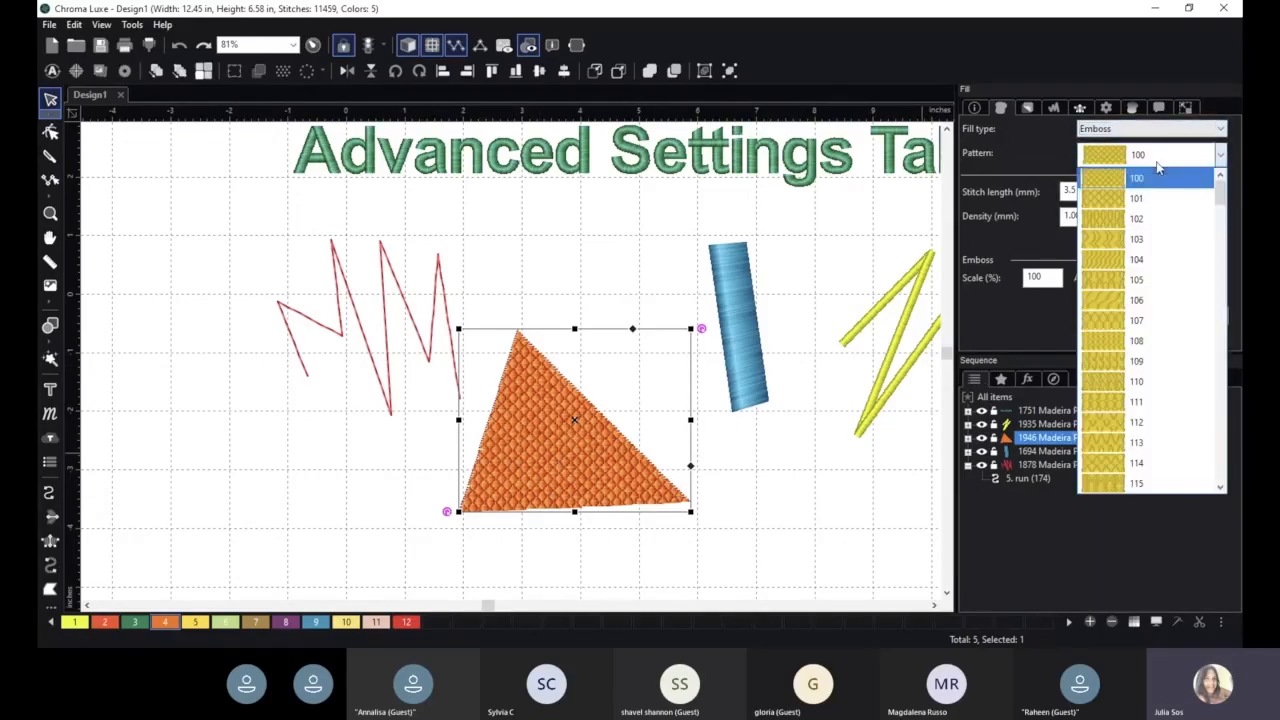
pyautogui.scroll(-5, 1164, 393)
pyautogui.scroll(-13, 1164, 393)
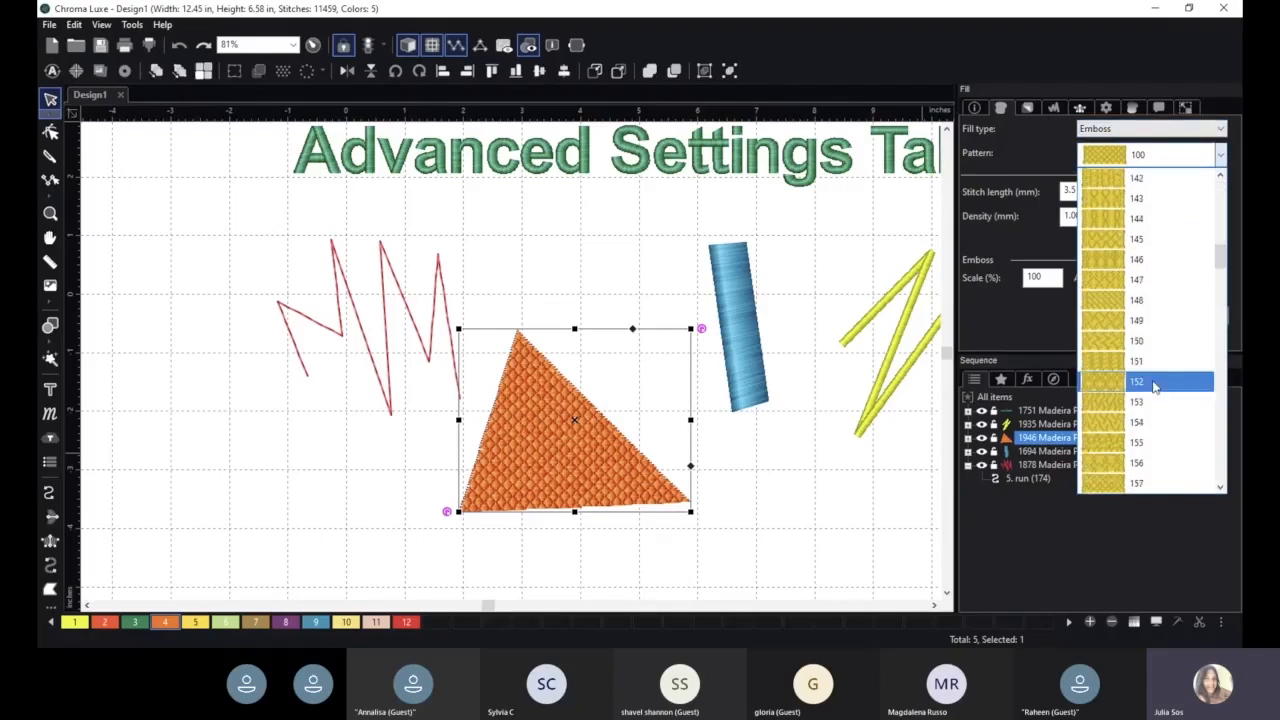
pyautogui.scroll(-9, 1145, 390)
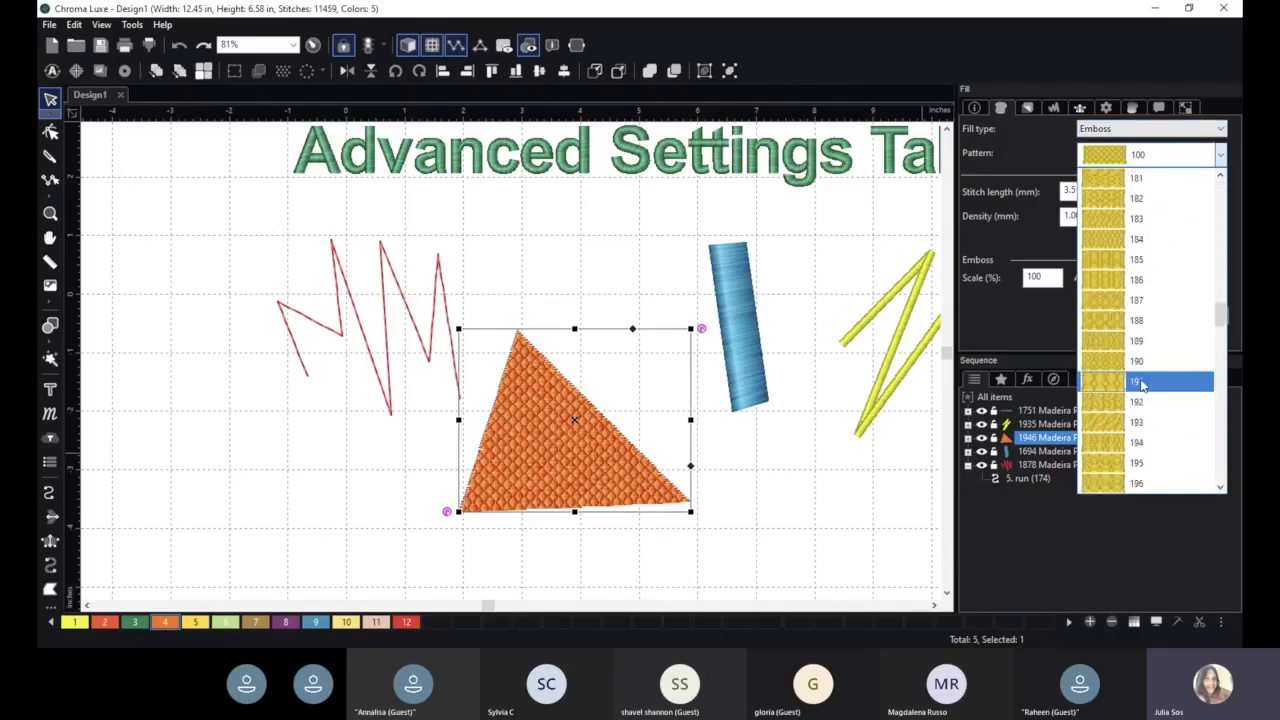
pyautogui.scroll(1, 1143, 385)
pyautogui.click(1112, 305)
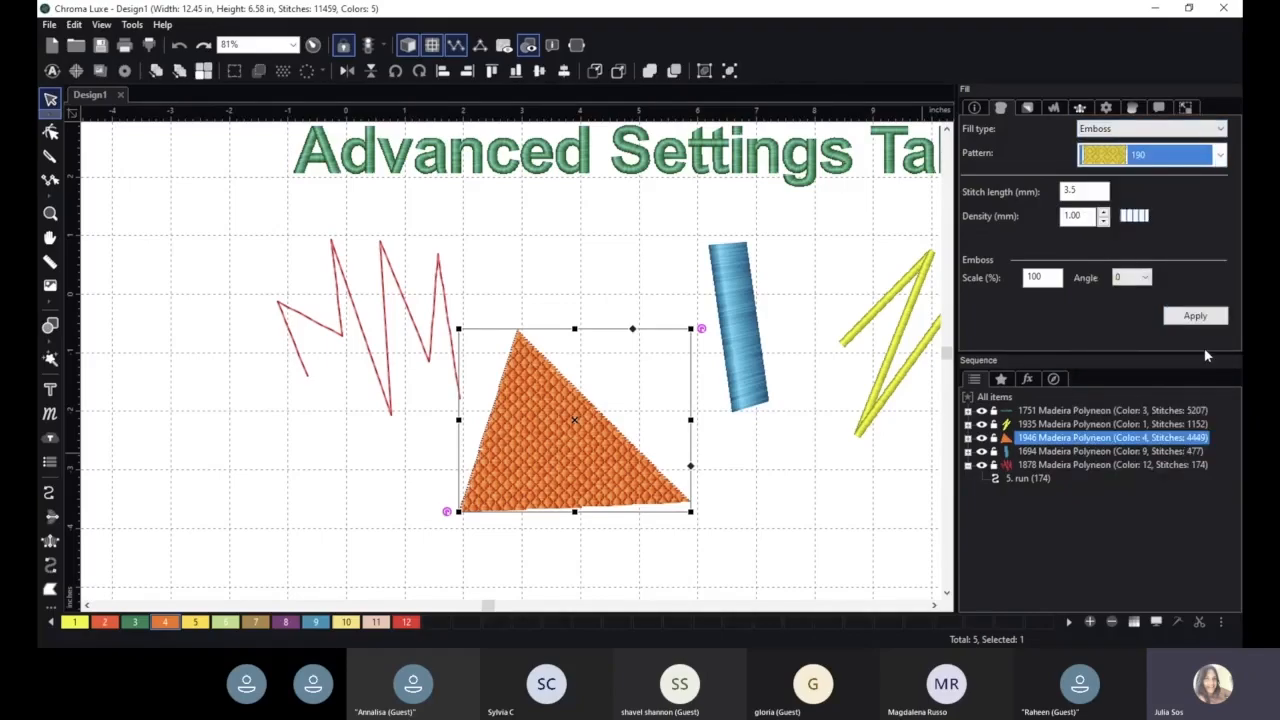
pyautogui.click(1200, 318)
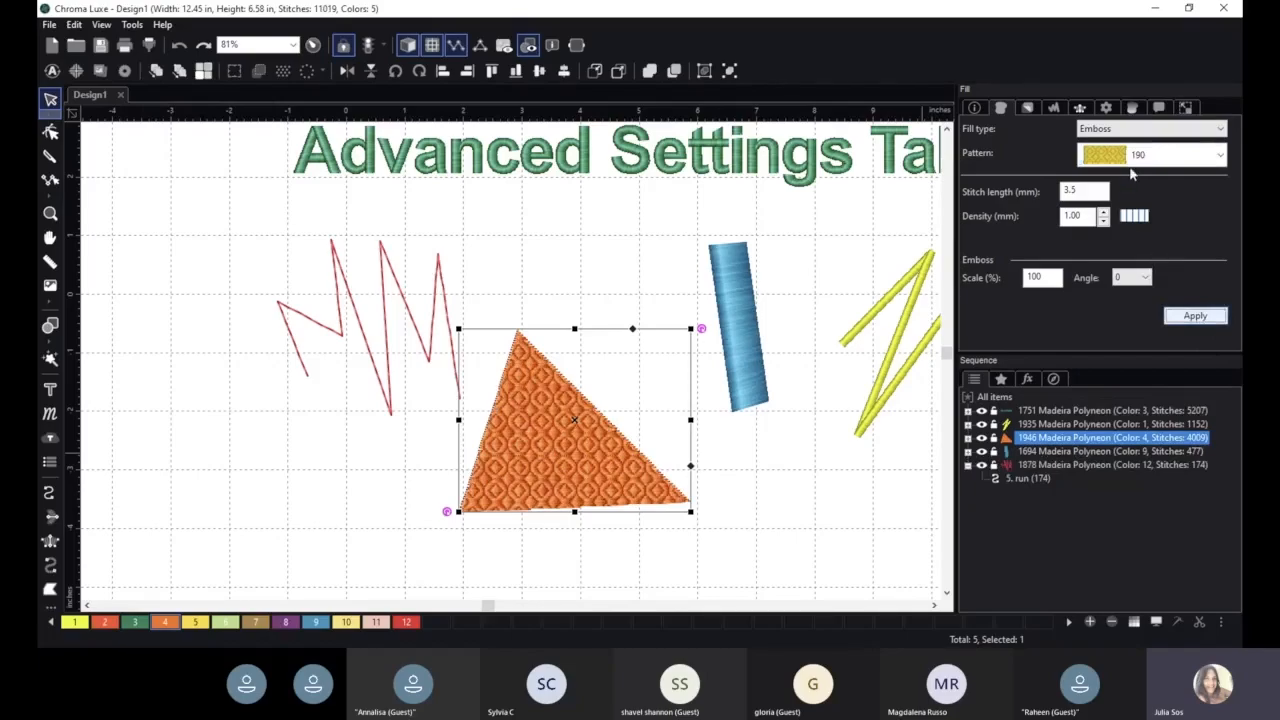
# - Set the triangle's fill type back to Standard and apply it
pyautogui.click(1131, 134)
pyautogui.click(1127, 143)
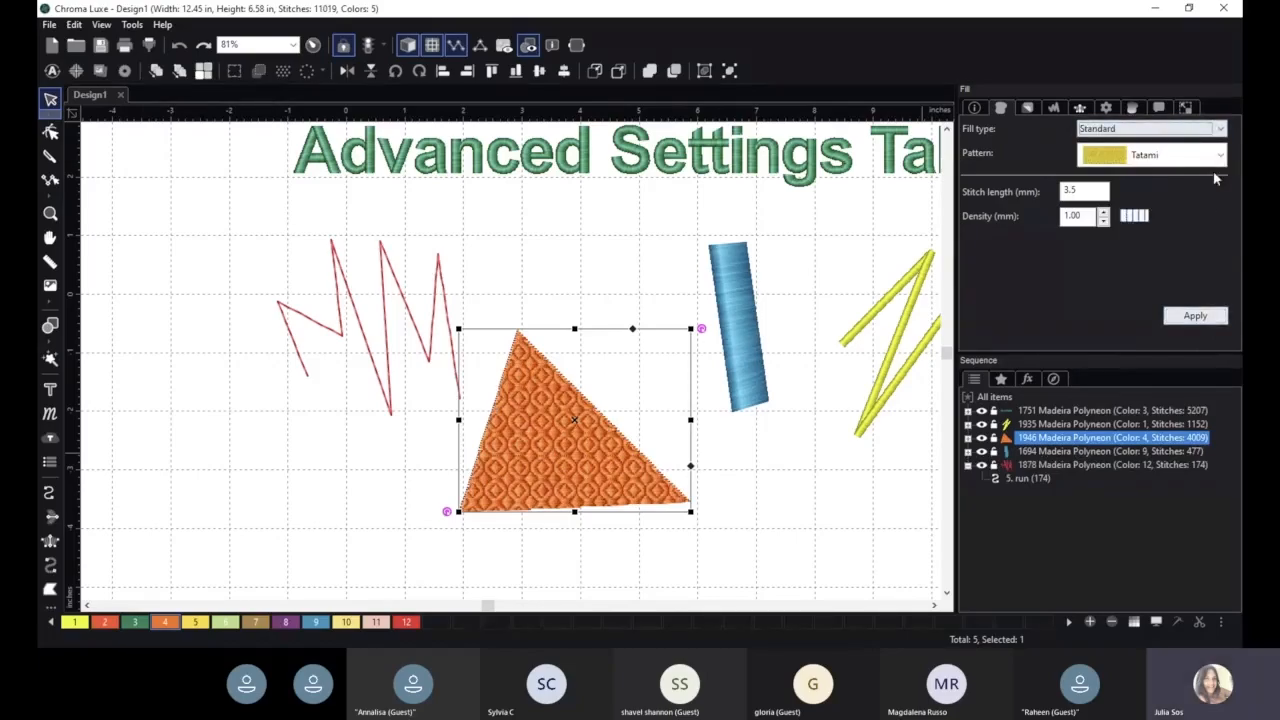
pyautogui.click(1196, 318)
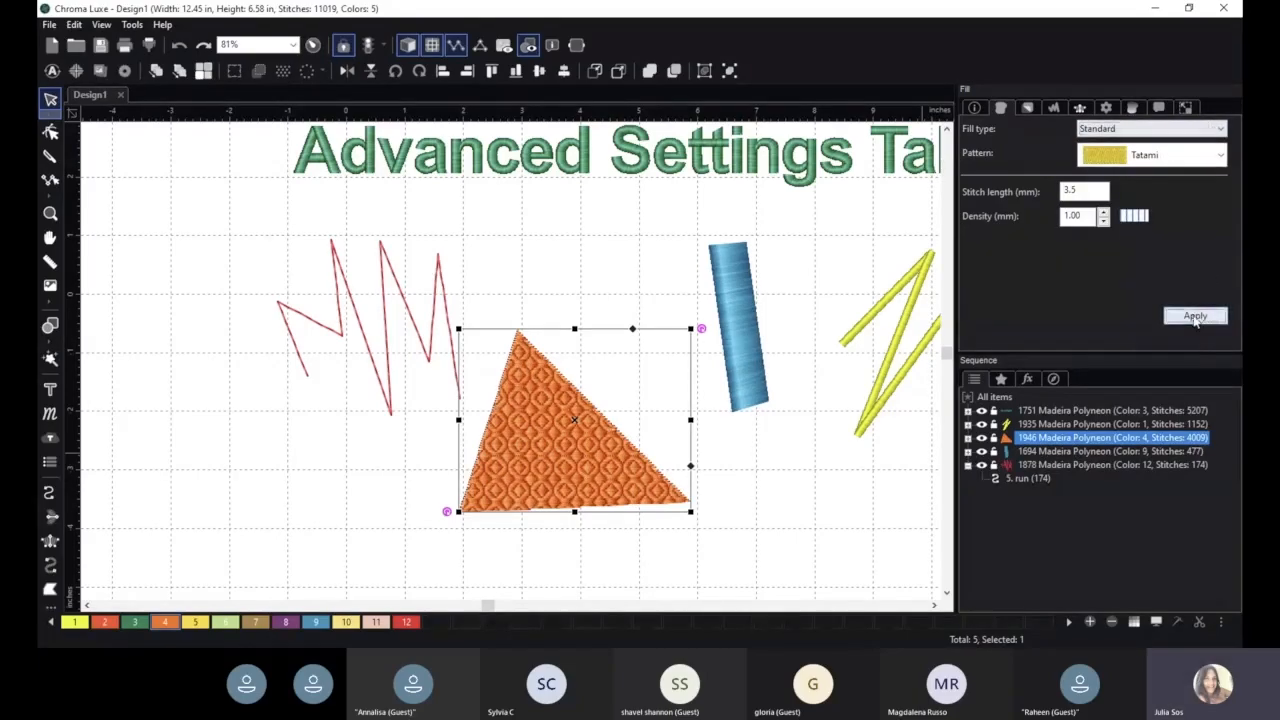
# - Change the triangle's fill pattern to Satin and apply it
pyautogui.click(1160, 158)
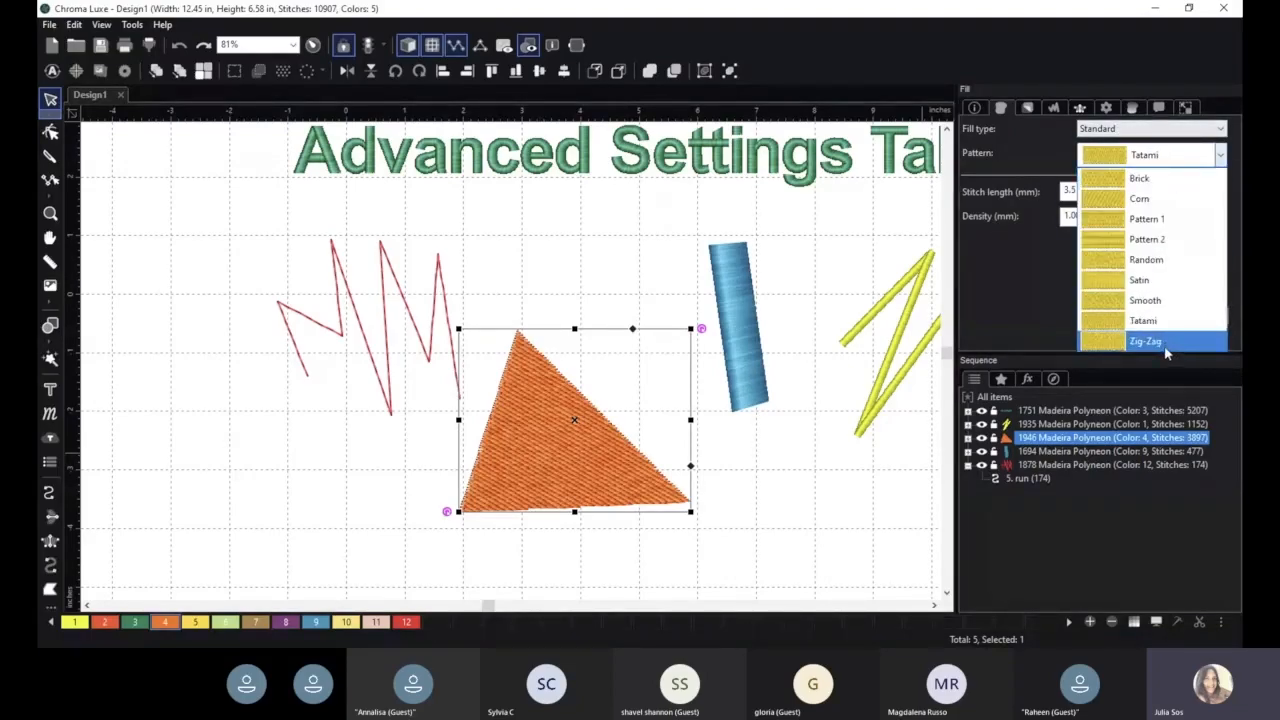
pyautogui.click(1157, 284)
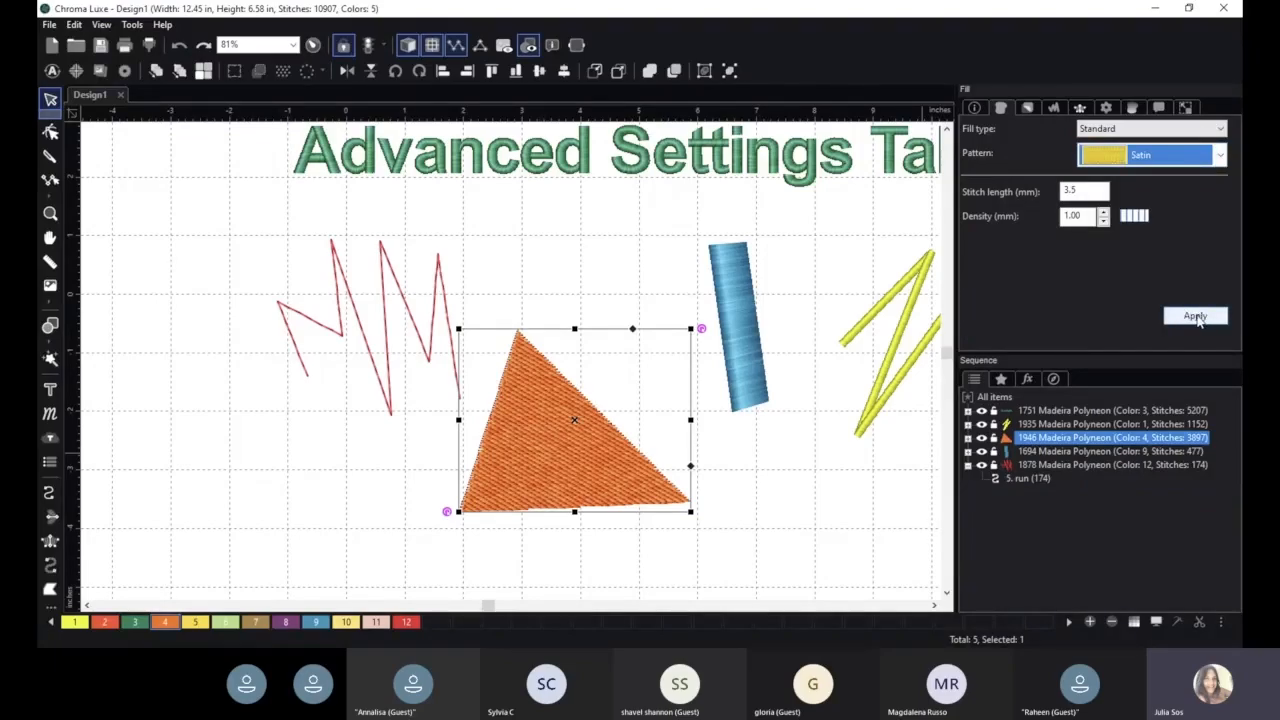
pyautogui.click(1196, 316)
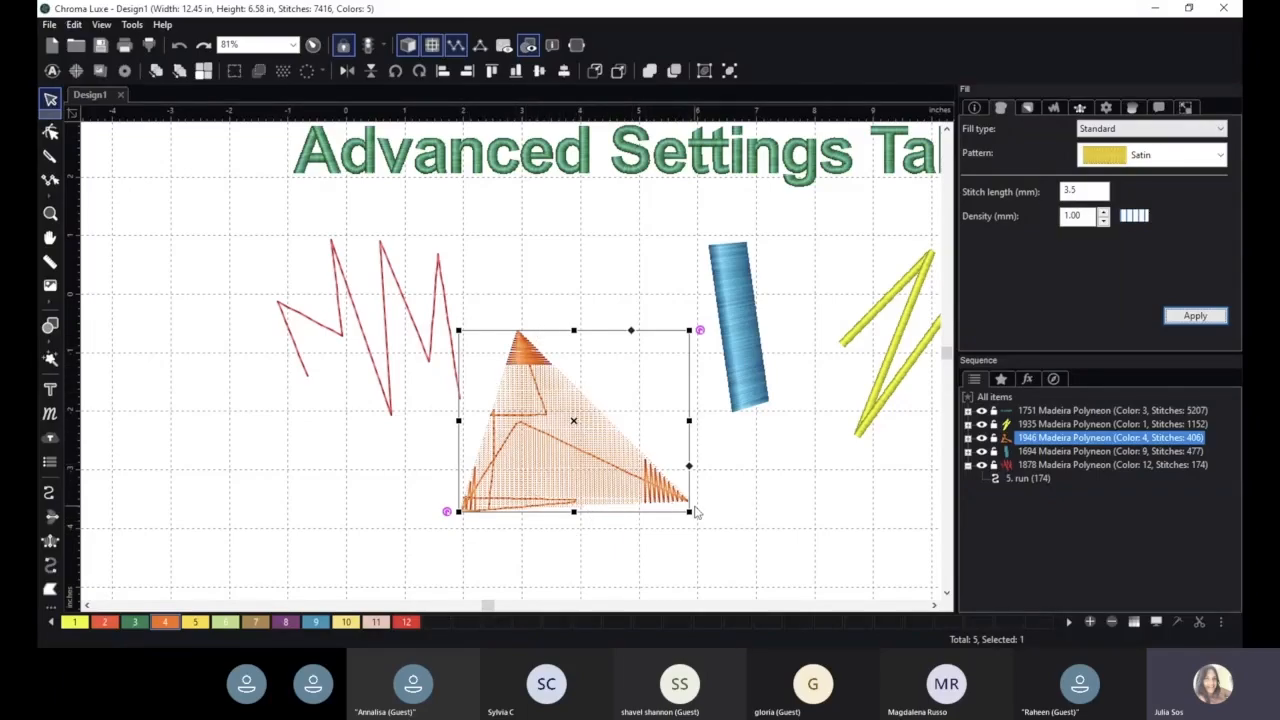
# - Change the triangle's fill pattern to Tatami and apply it
pyautogui.click(1170, 158)
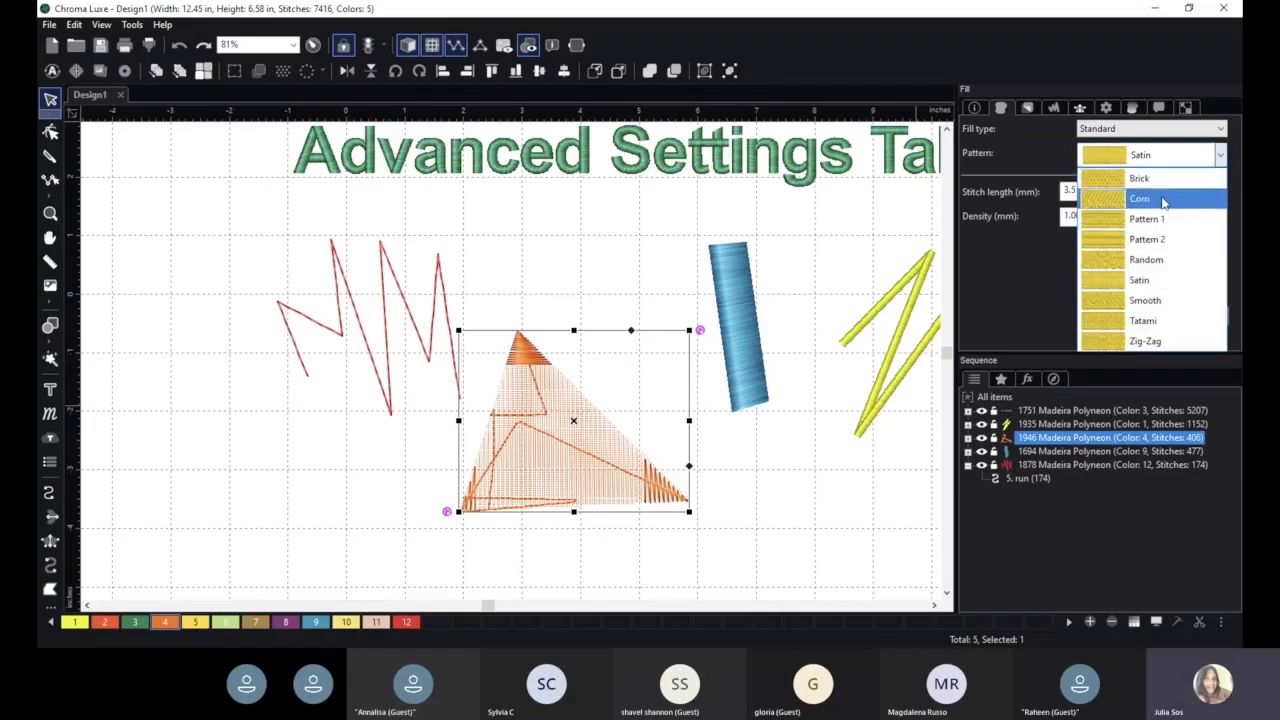
pyautogui.click(1158, 322)
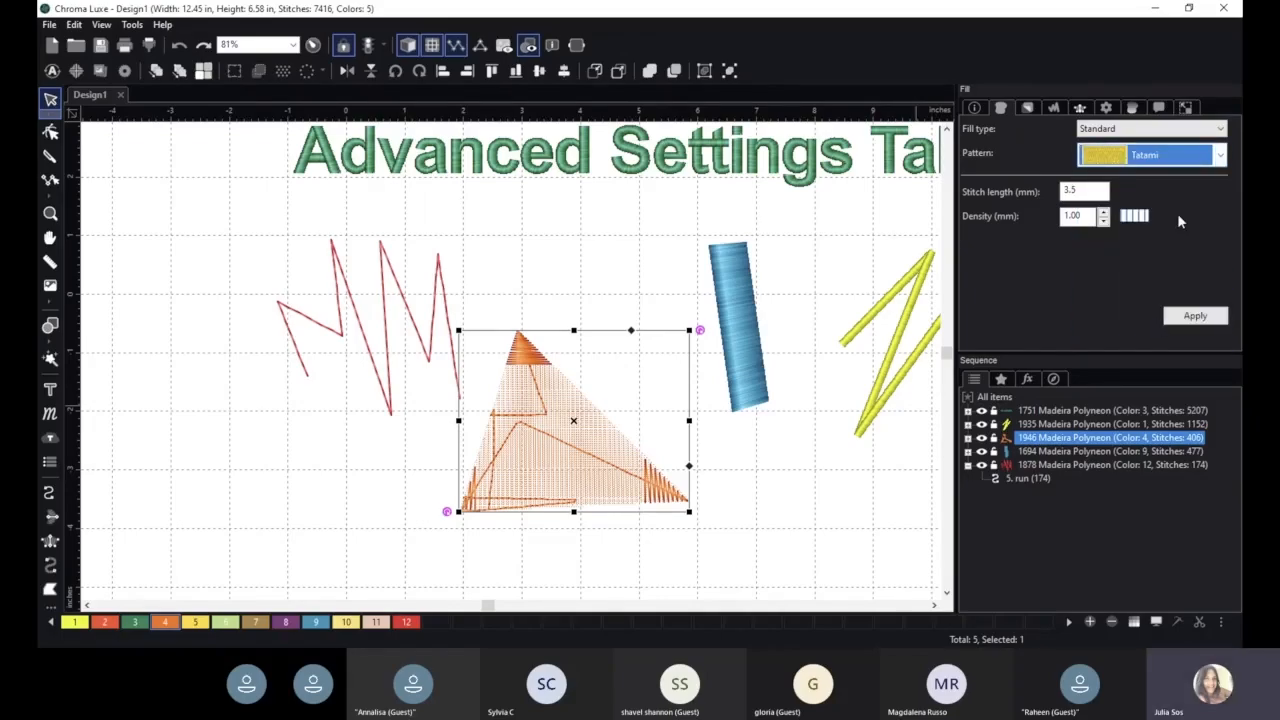
pyautogui.click(1198, 316)
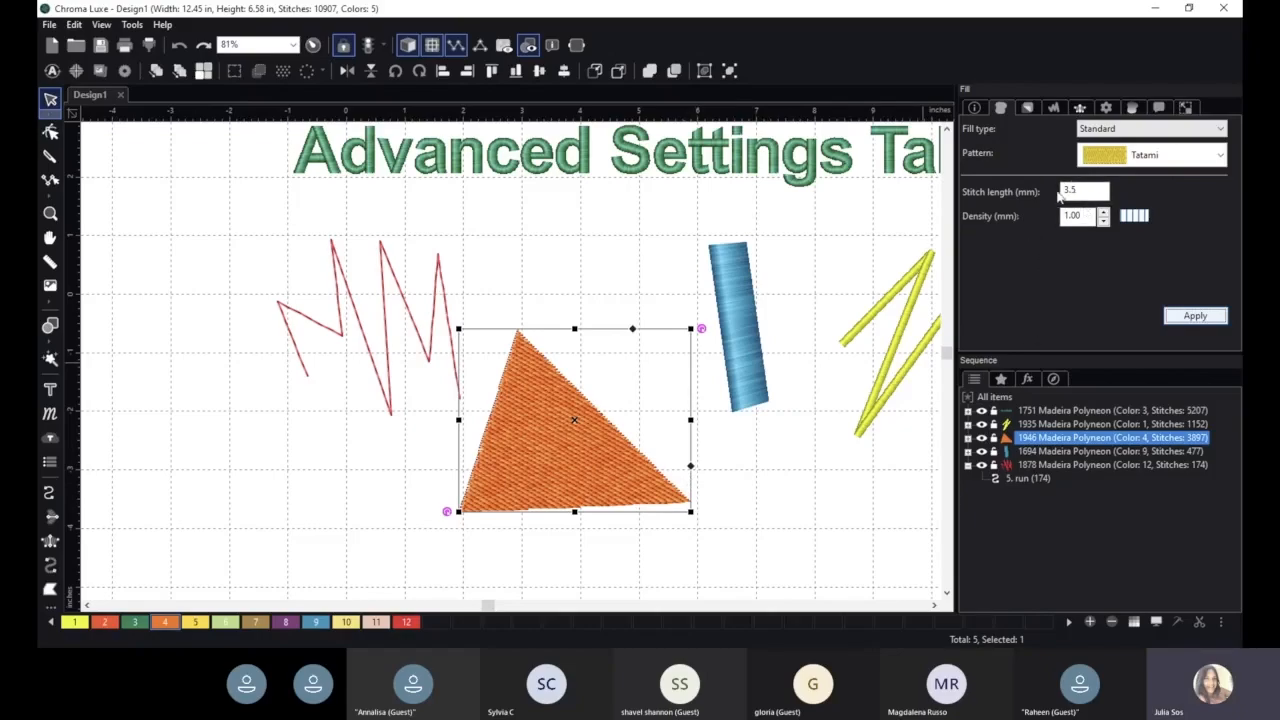
pyautogui.click(1195, 316)
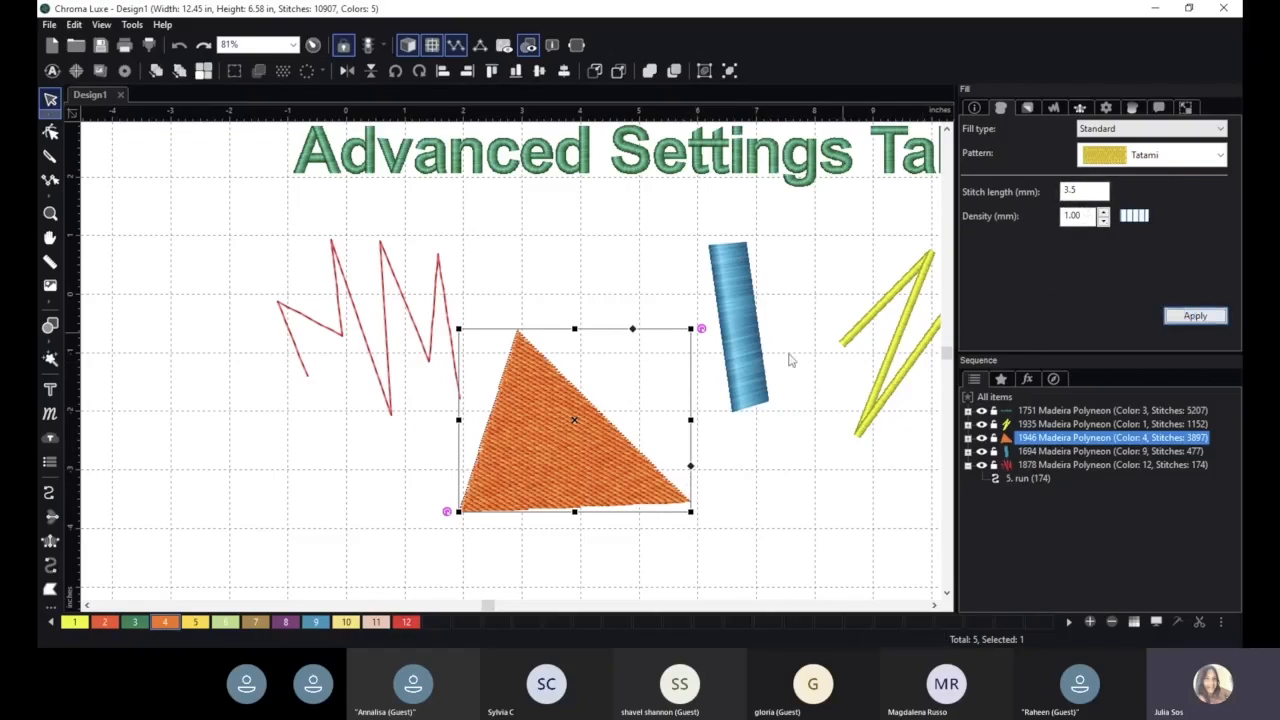
# - Move the triangle up and slightly right, and set its stitch length to 8 mm
pyautogui.moveTo(556, 407); pyautogui.dragTo(583, 346)
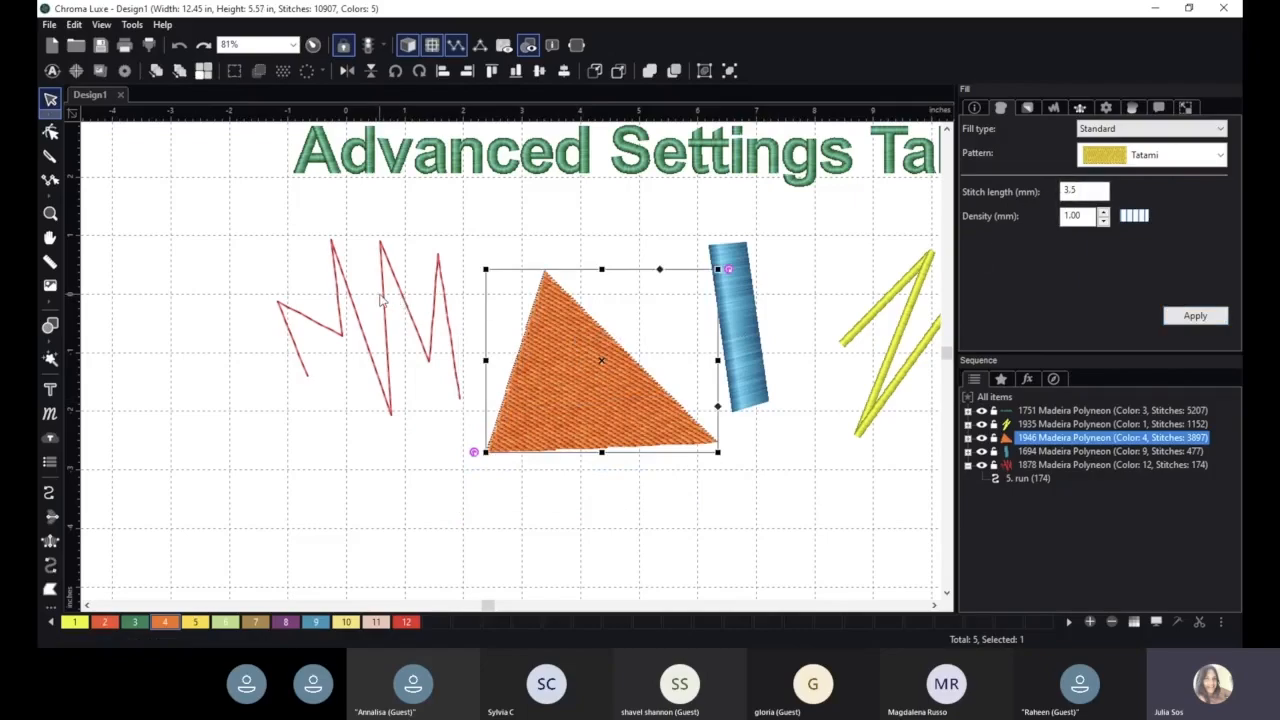
pyautogui.scroll(5, 510, 342)
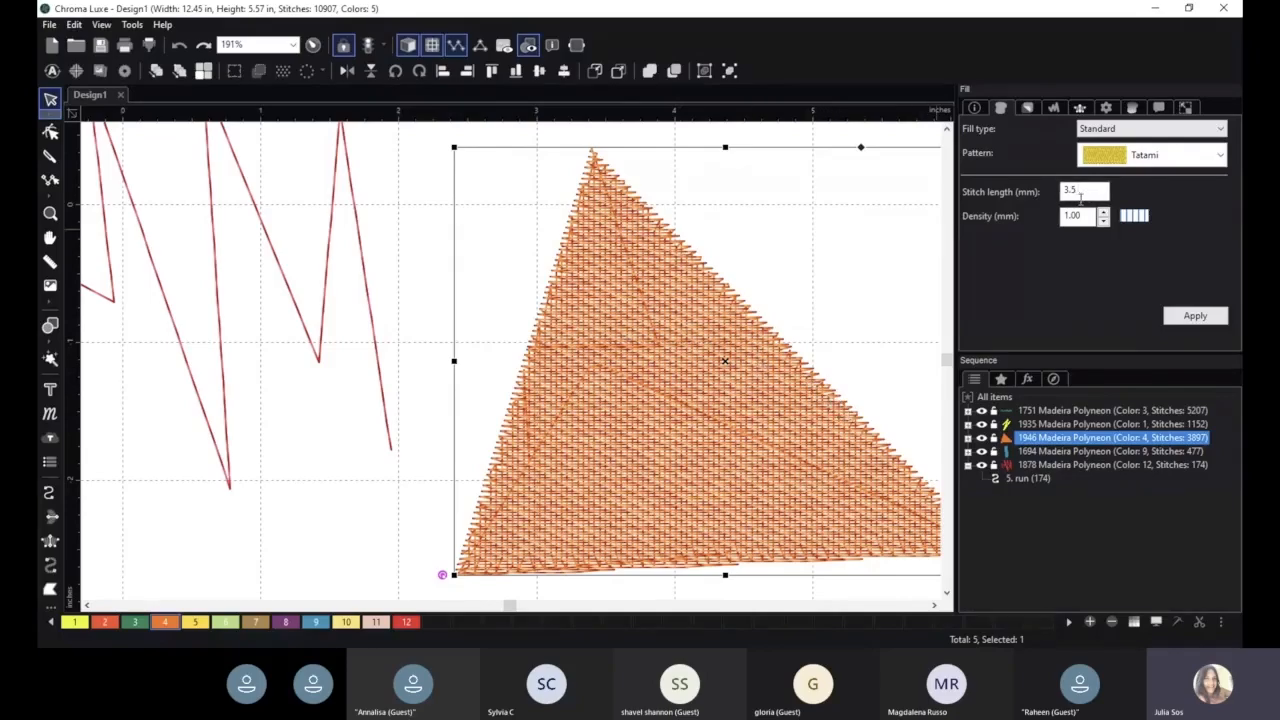
pyautogui.moveTo(1104, 191); pyautogui.dragTo(1066, 190)
pyautogui.write('8')
pyautogui.press('Return')
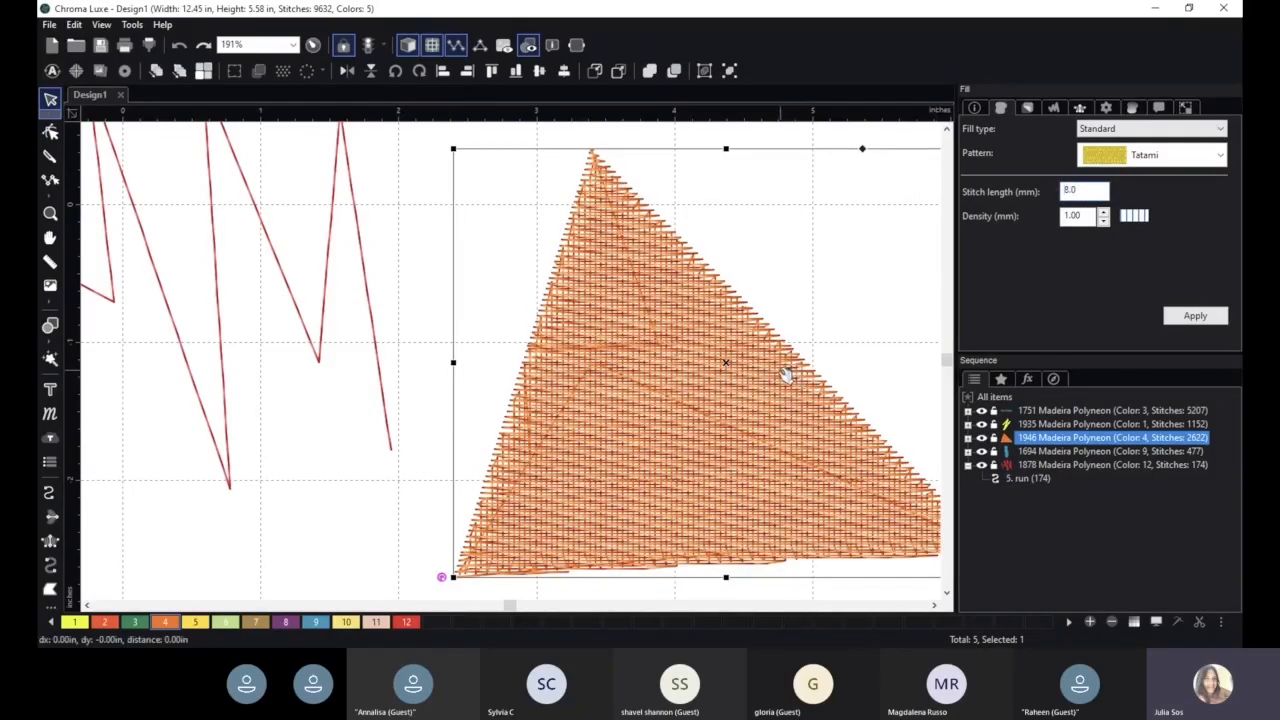
# - Shift the triangle slightly left and set its stitch length to 2 mm
pyautogui.moveTo(786, 371); pyautogui.dragTo(749, 371)
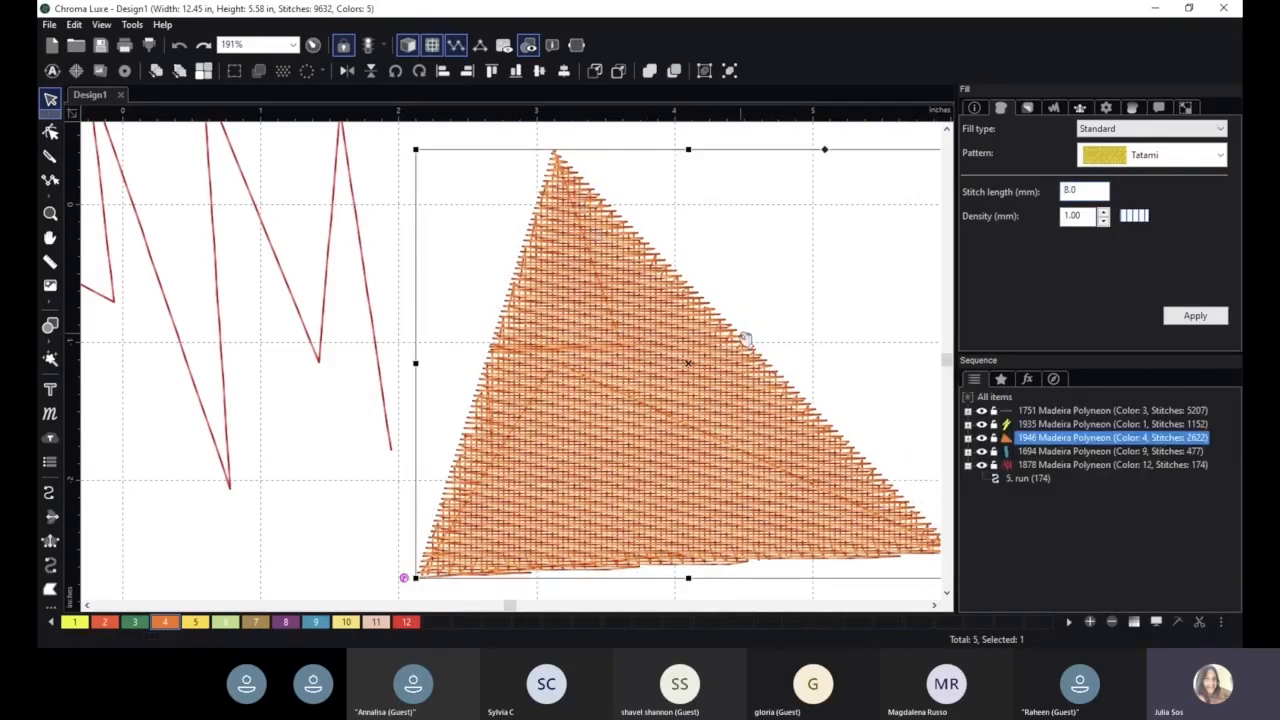
pyautogui.moveTo(1093, 195); pyautogui.dragTo(1020, 198)
pyautogui.write('2')
pyautogui.press('Return')
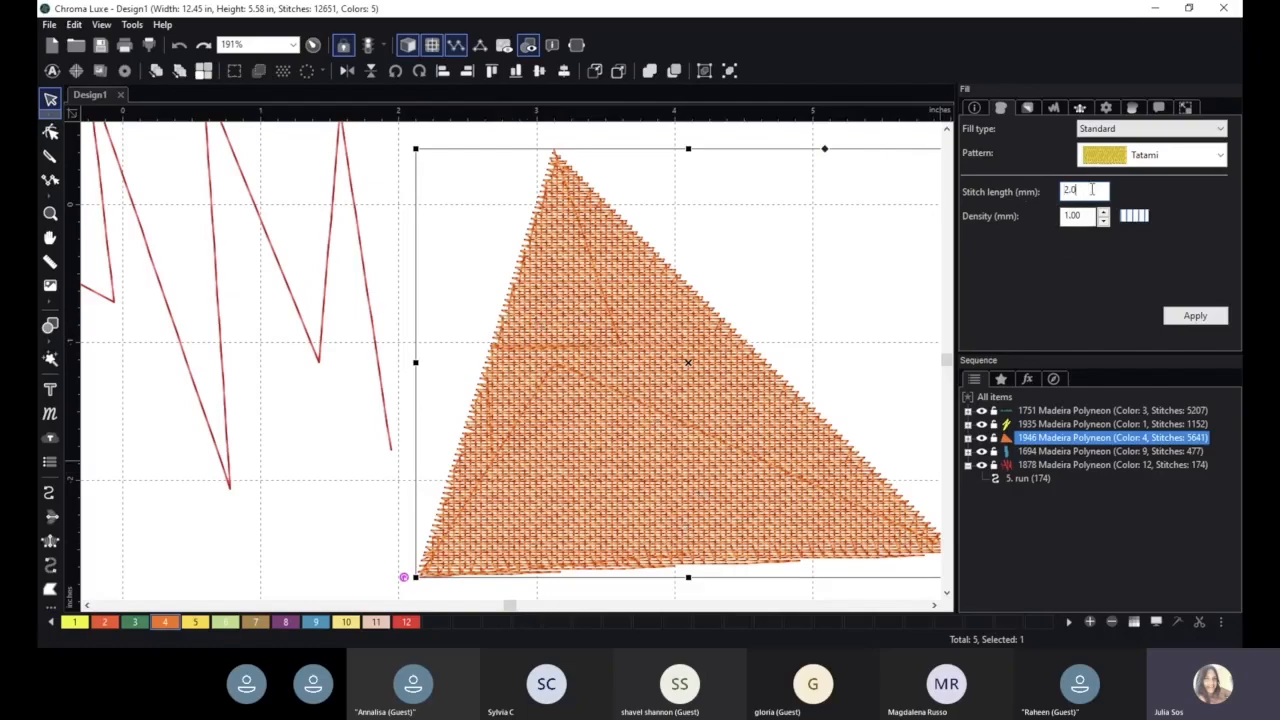
# - Set the triangle's stitch length to 4 mm and apply it
pyautogui.moveTo(1092, 189); pyautogui.dragTo(1026, 198)
pyautogui.write('4')
pyautogui.click(1180, 322)
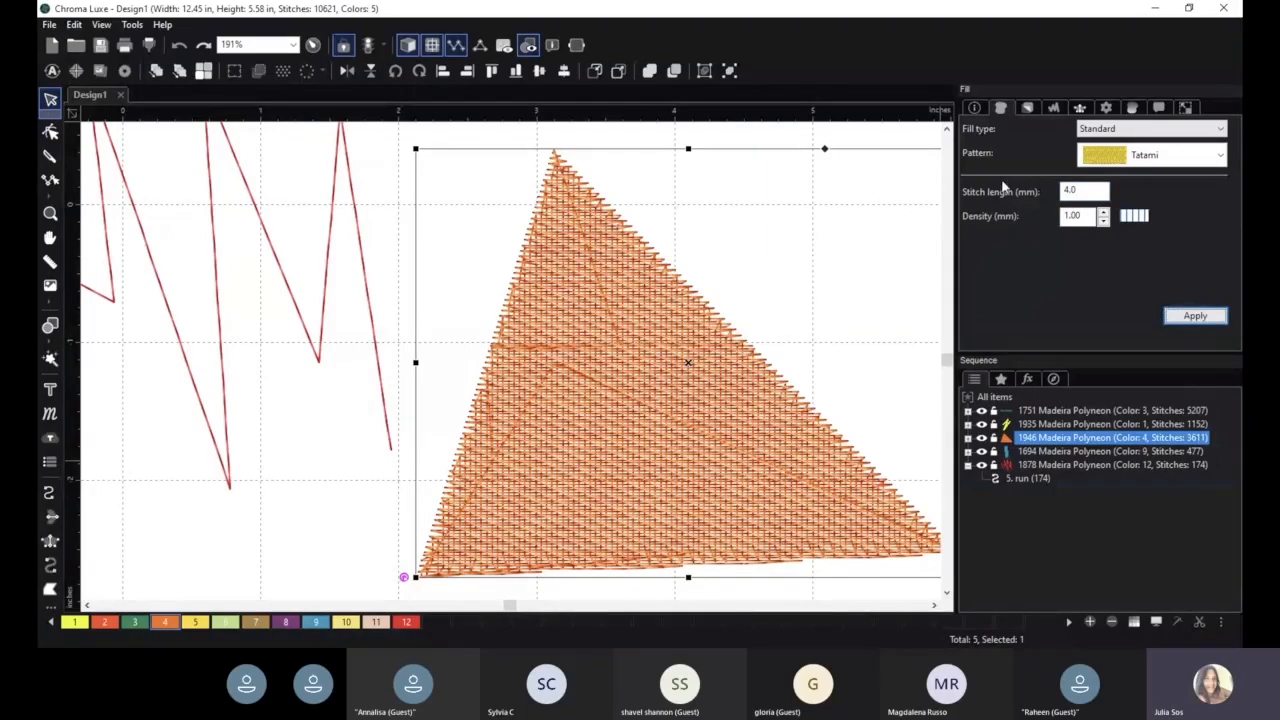
# - Set the triangle's fill density to 0.30 mm and apply it
pyautogui.click(1103, 221)
pyautogui.click(1103, 221)
pyautogui.click(1103, 221)
pyautogui.click(1104, 222)
pyautogui.click(1104, 222)
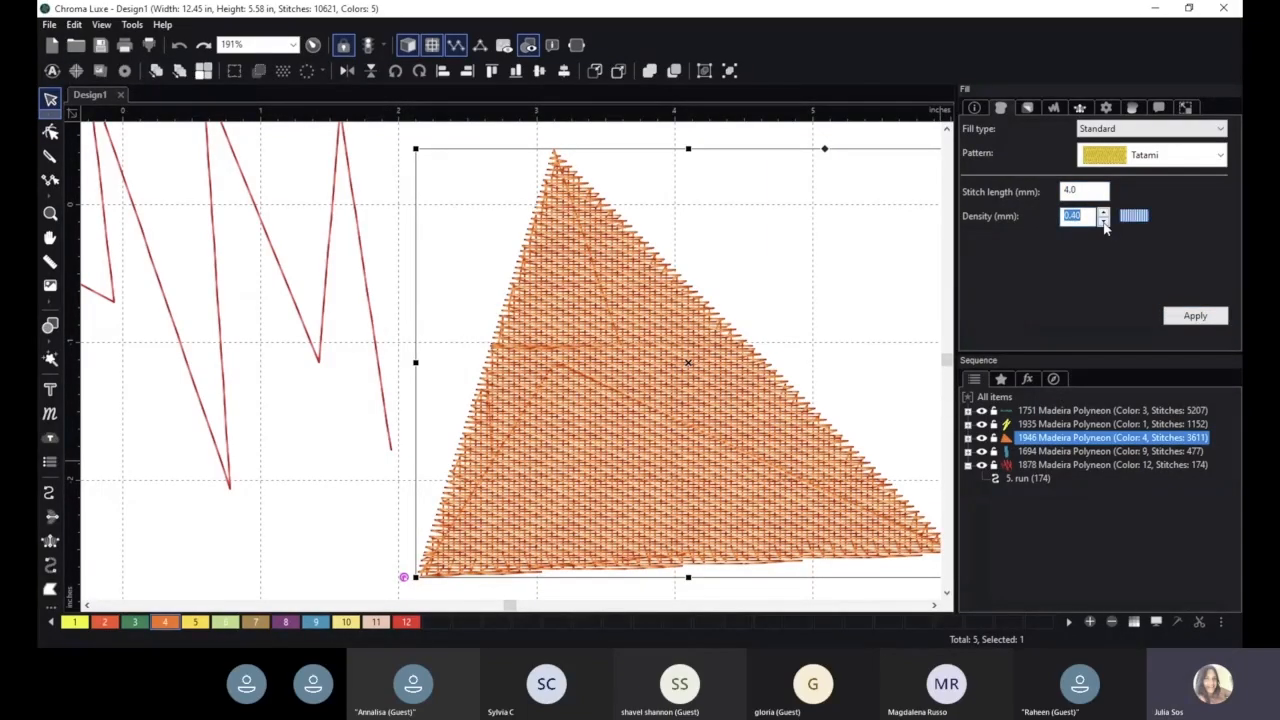
pyautogui.click(1104, 222)
pyautogui.click(1212, 324)
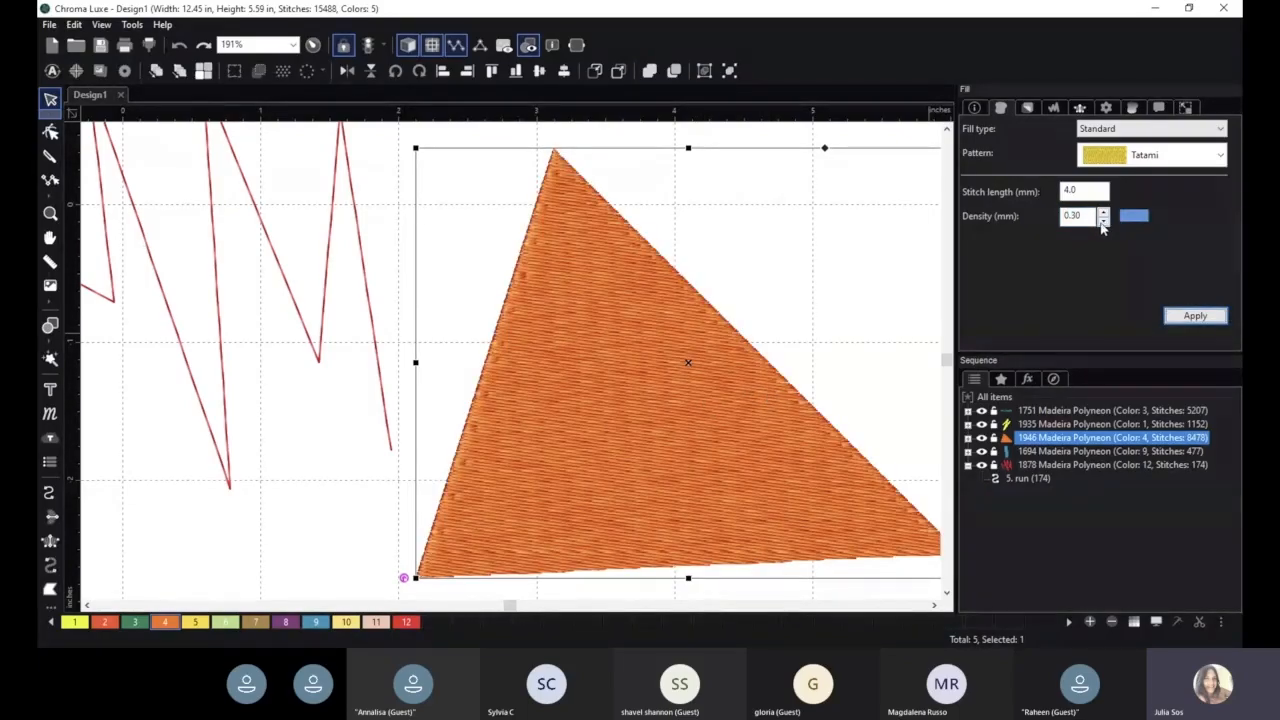
# - Apply a density of 0.20 mm to the triangle, then a density of 0.90 mm
pyautogui.click(1104, 222)
pyautogui.click(1210, 318)
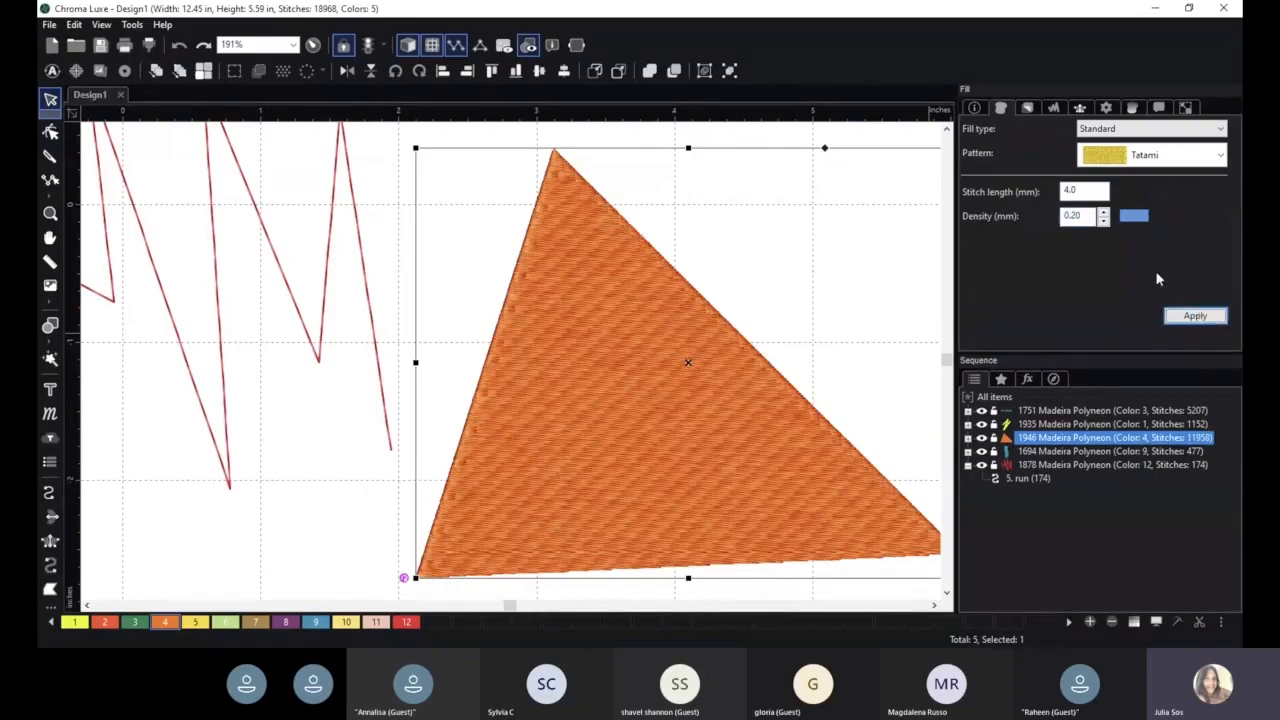
pyautogui.click(1104, 215)
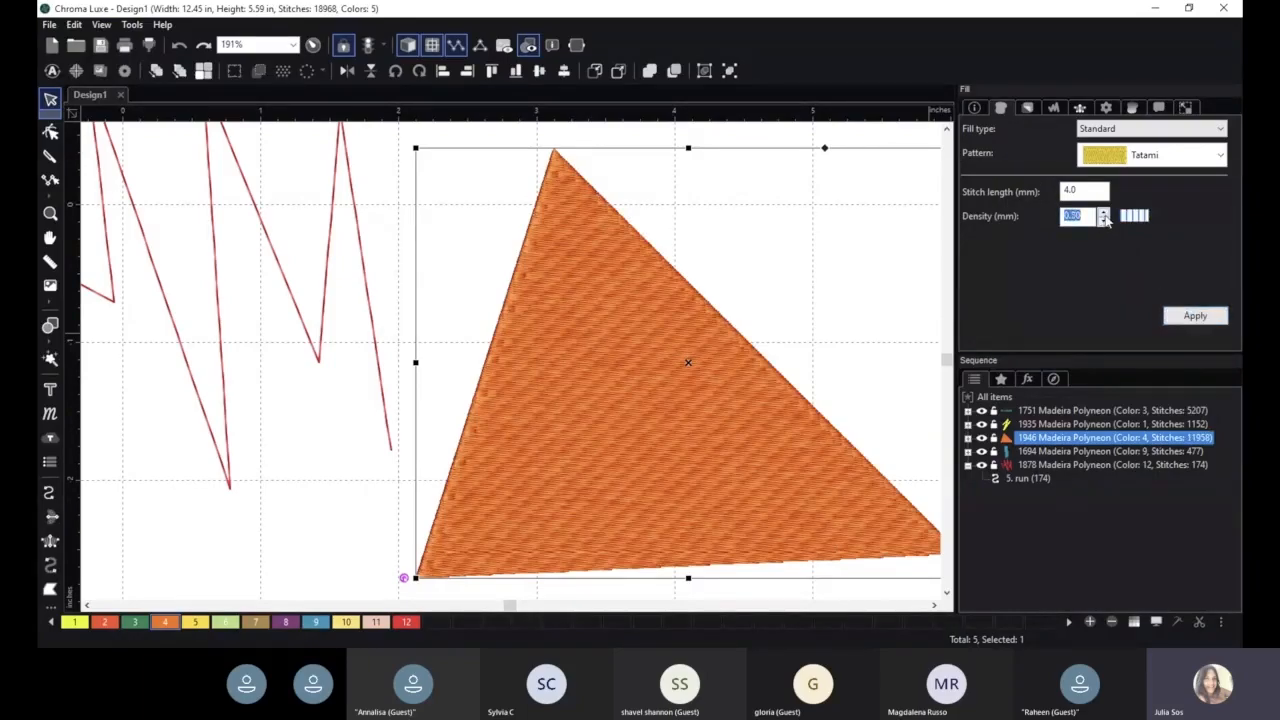
pyautogui.click(1205, 316)
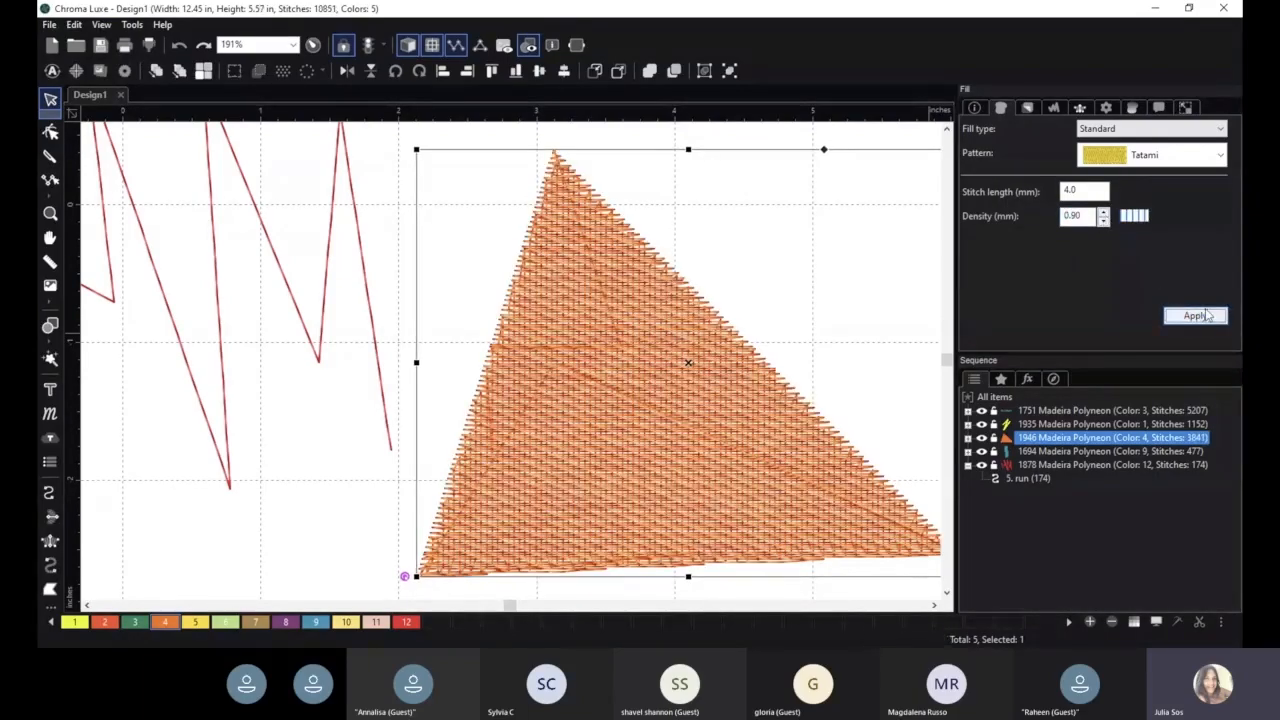
# - Nudge the triangle slightly up and left, and set its fill density to 0.40 mm and apply it
pyautogui.click(1105, 224)
pyautogui.click(1105, 224)
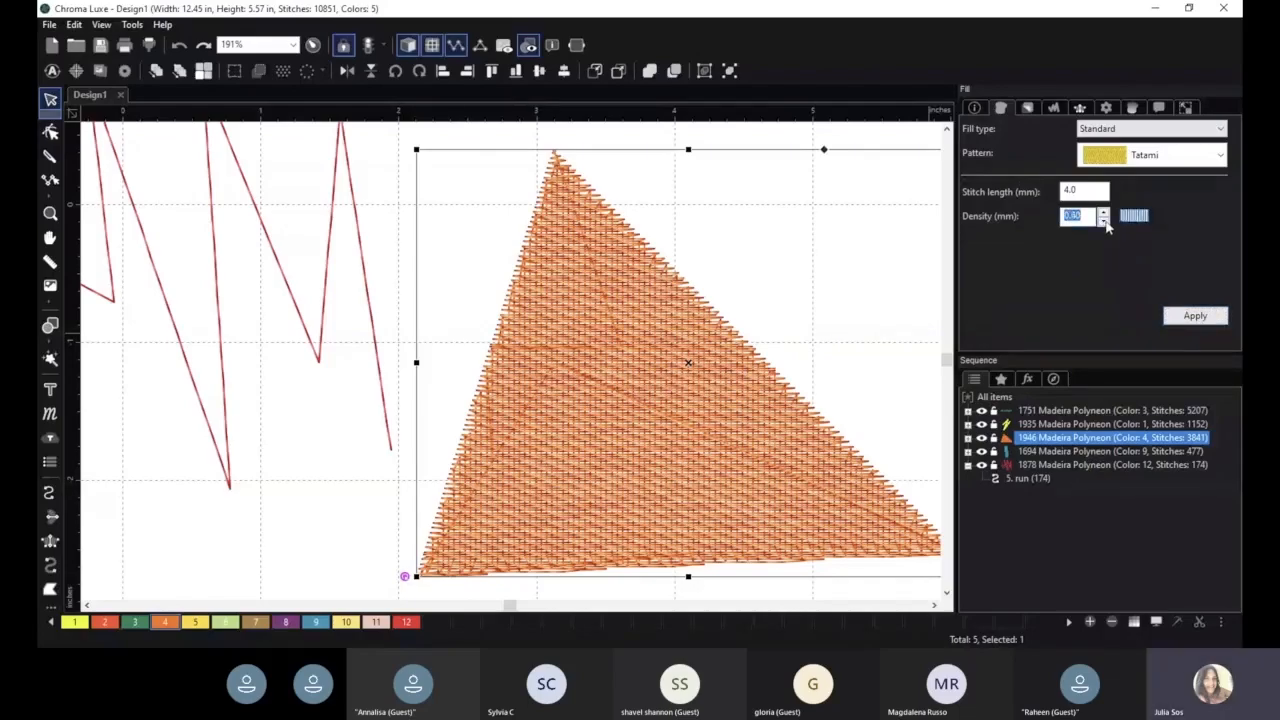
pyautogui.click(1105, 224)
pyautogui.moveTo(718, 352); pyautogui.dragTo(689, 340)
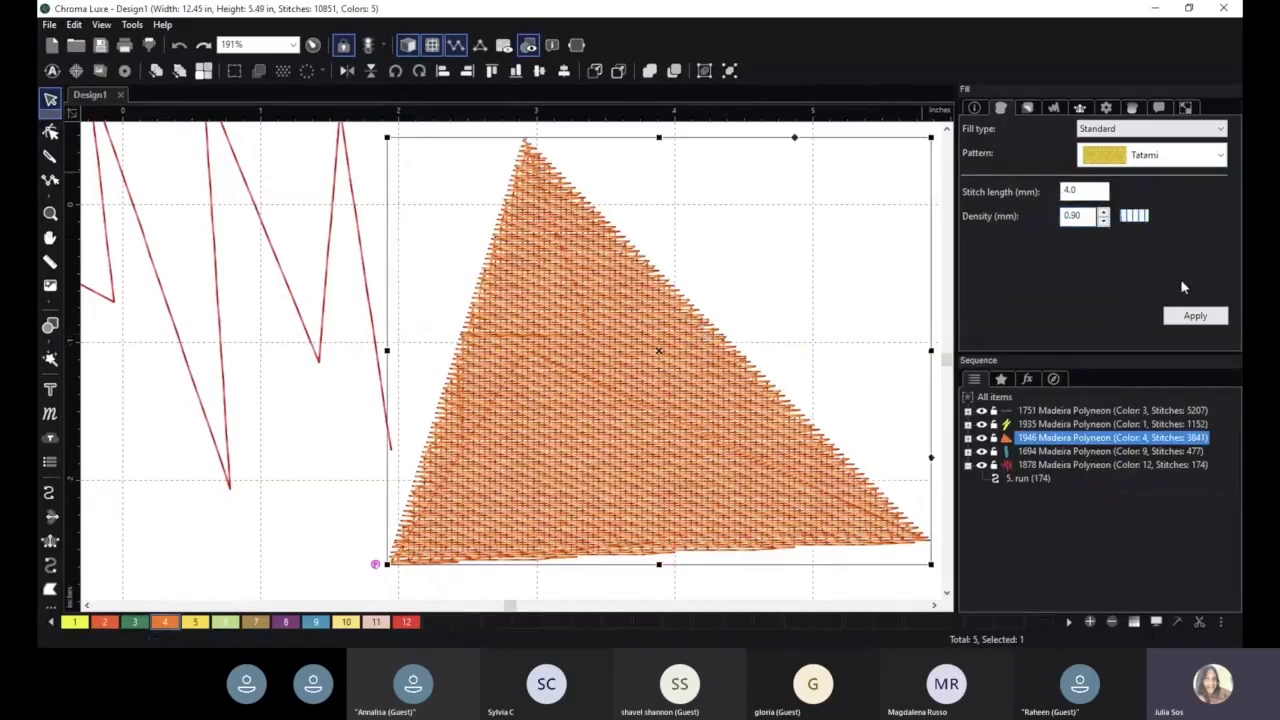
pyautogui.click(1106, 223)
pyautogui.click(1106, 223)
pyautogui.click(1106, 223)
pyautogui.click(1106, 223)
pyautogui.click(1195, 315)
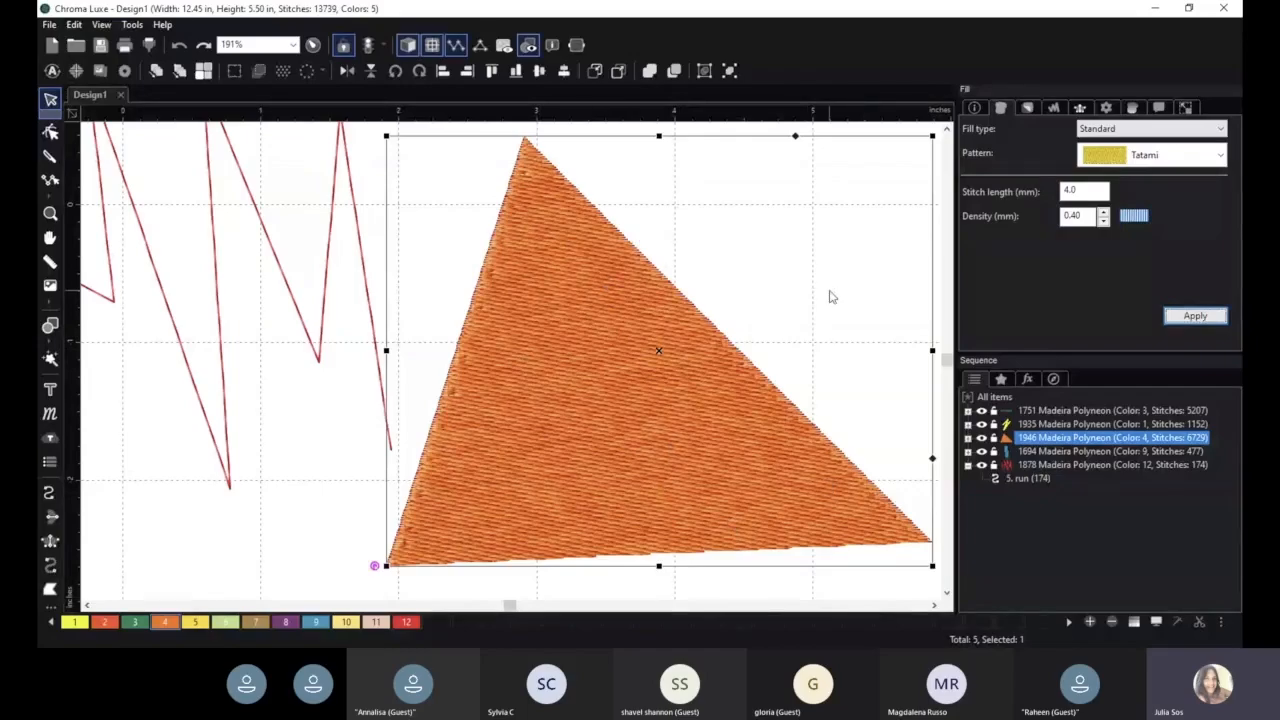
# - Open the triangle's underlay settings, enable Full Lattice, turn off Edge travel, and apply
pyautogui.click(338, 463)
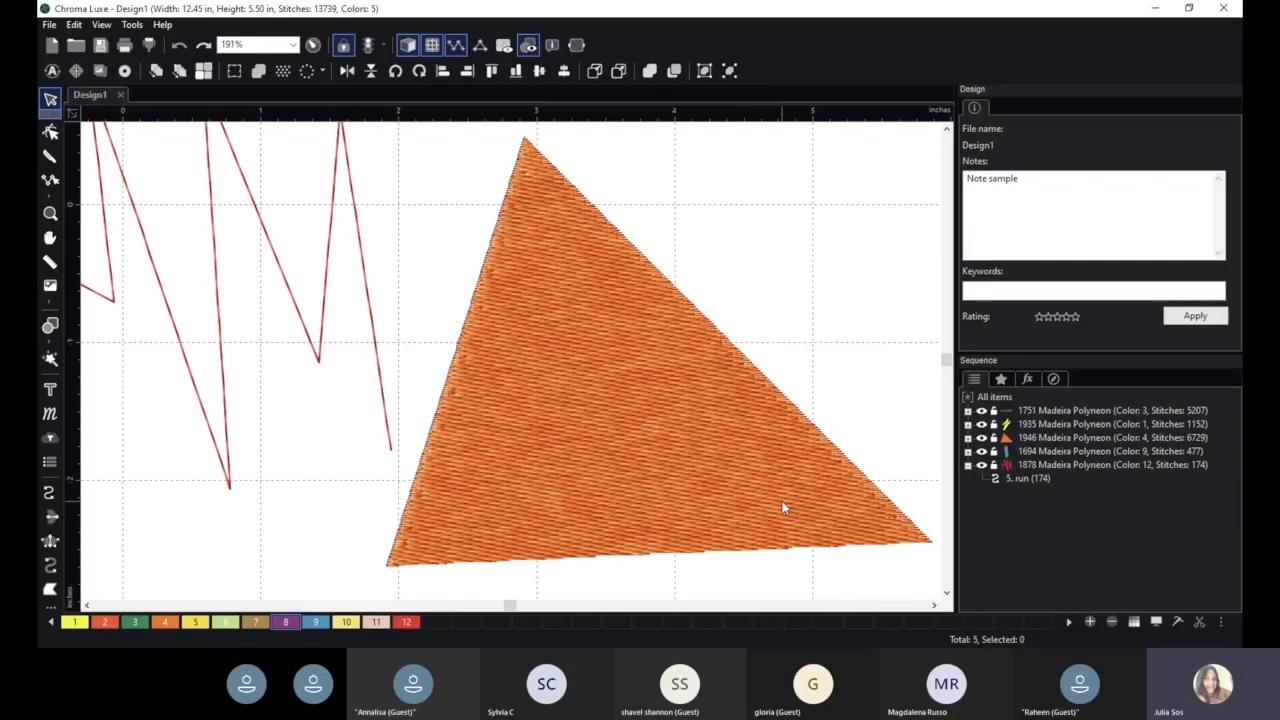
pyautogui.click(629, 391)
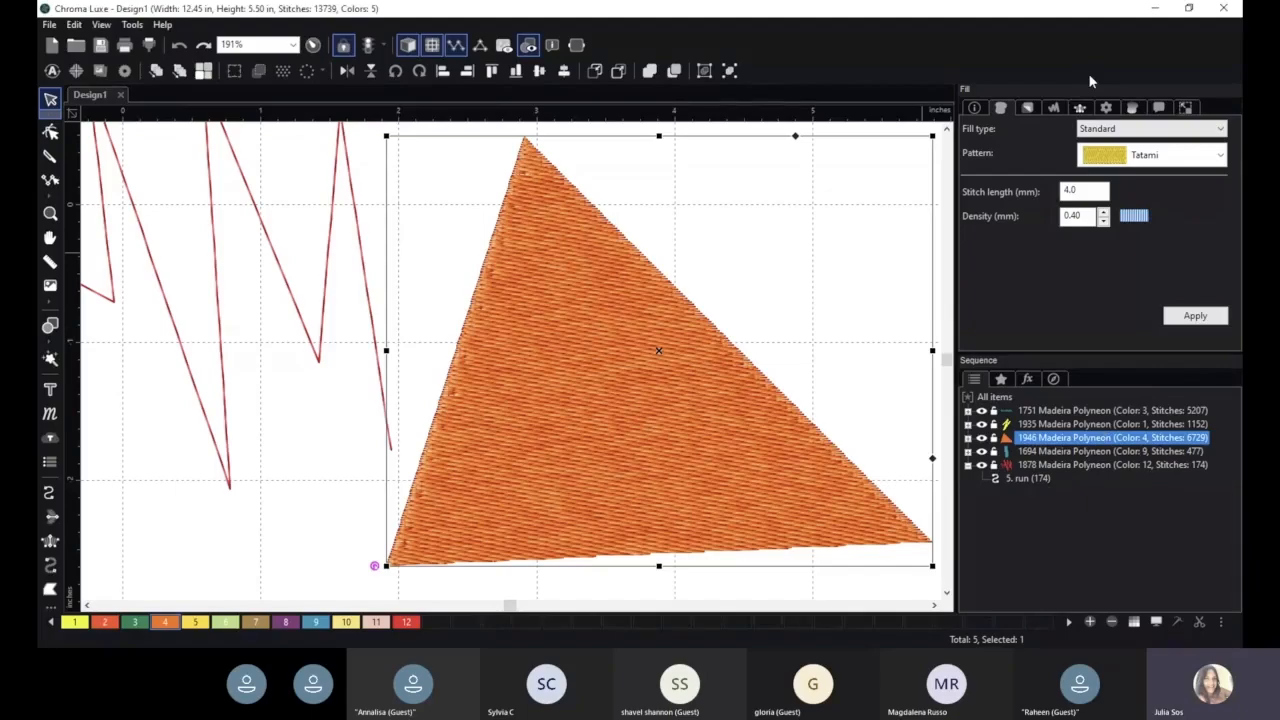
pyautogui.click(1025, 110)
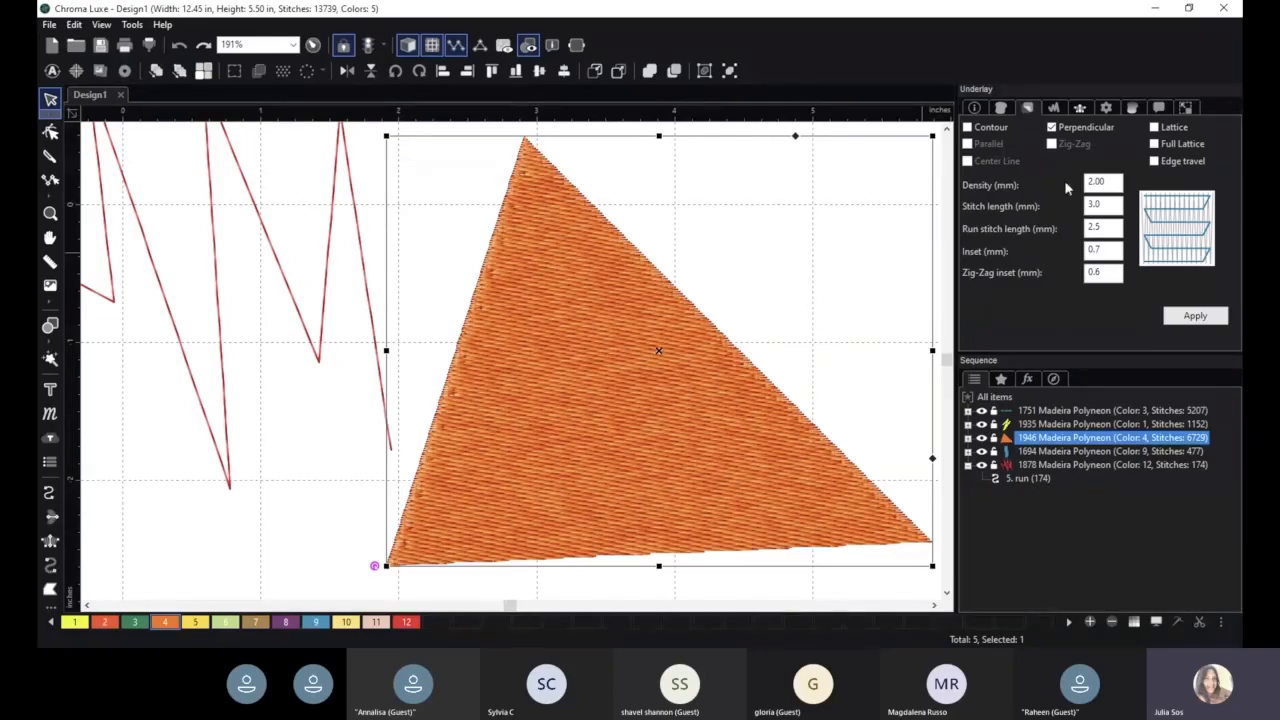
pyautogui.click(1155, 144)
pyautogui.click(1155, 161)
pyautogui.click(1195, 315)
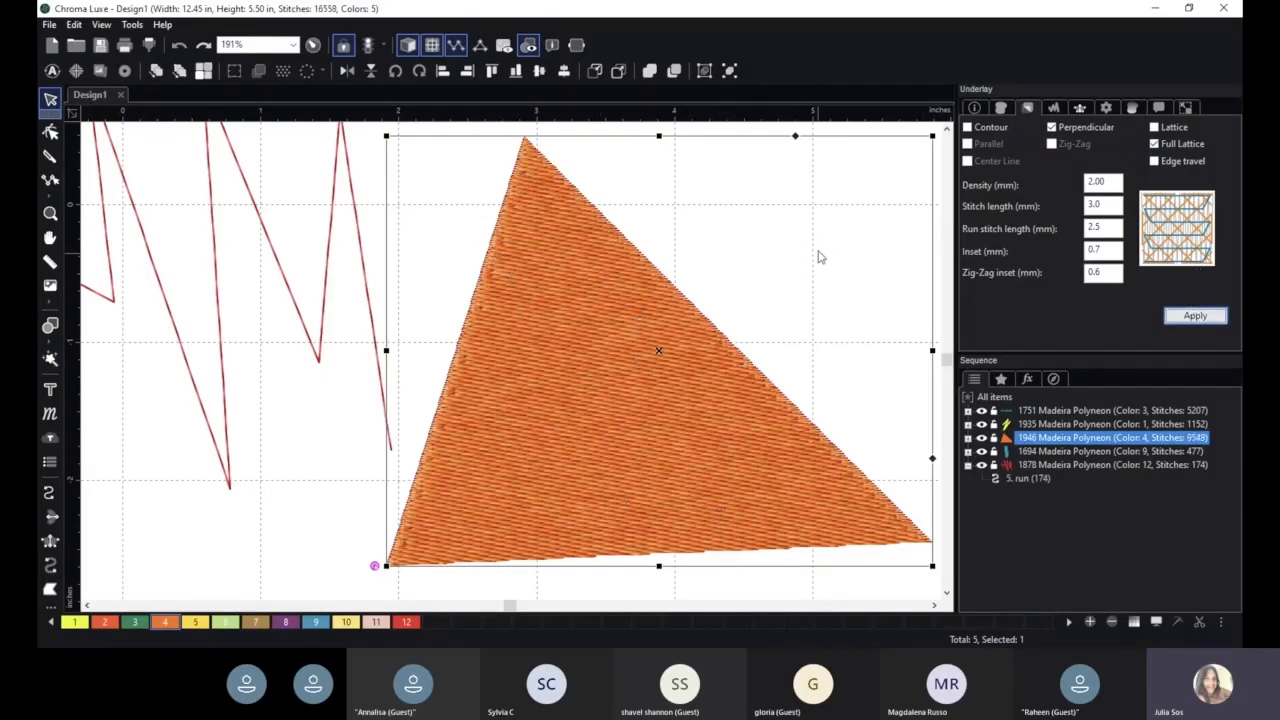
# - Set the triangle's underlay to Full Lattice alone, clearing Perpendicular, and apply it
pyautogui.click(1155, 144)
pyautogui.click(1051, 127)
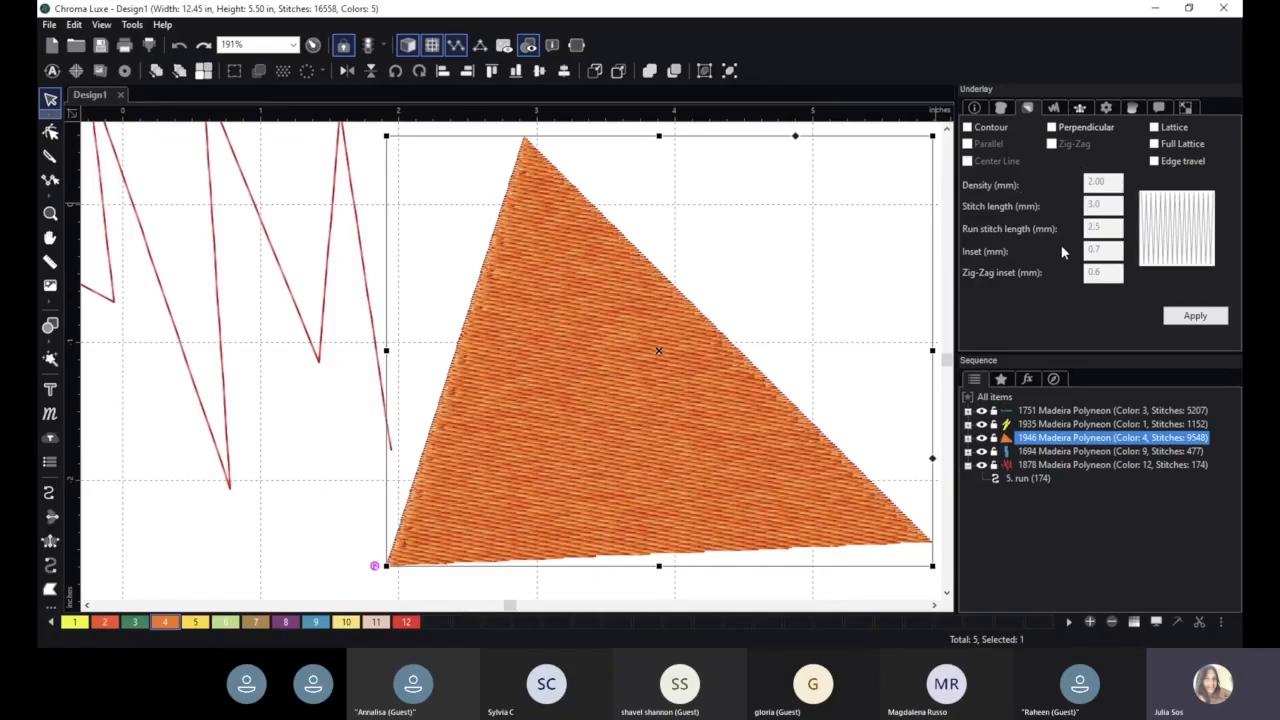
pyautogui.scroll(-1, 870, 292)
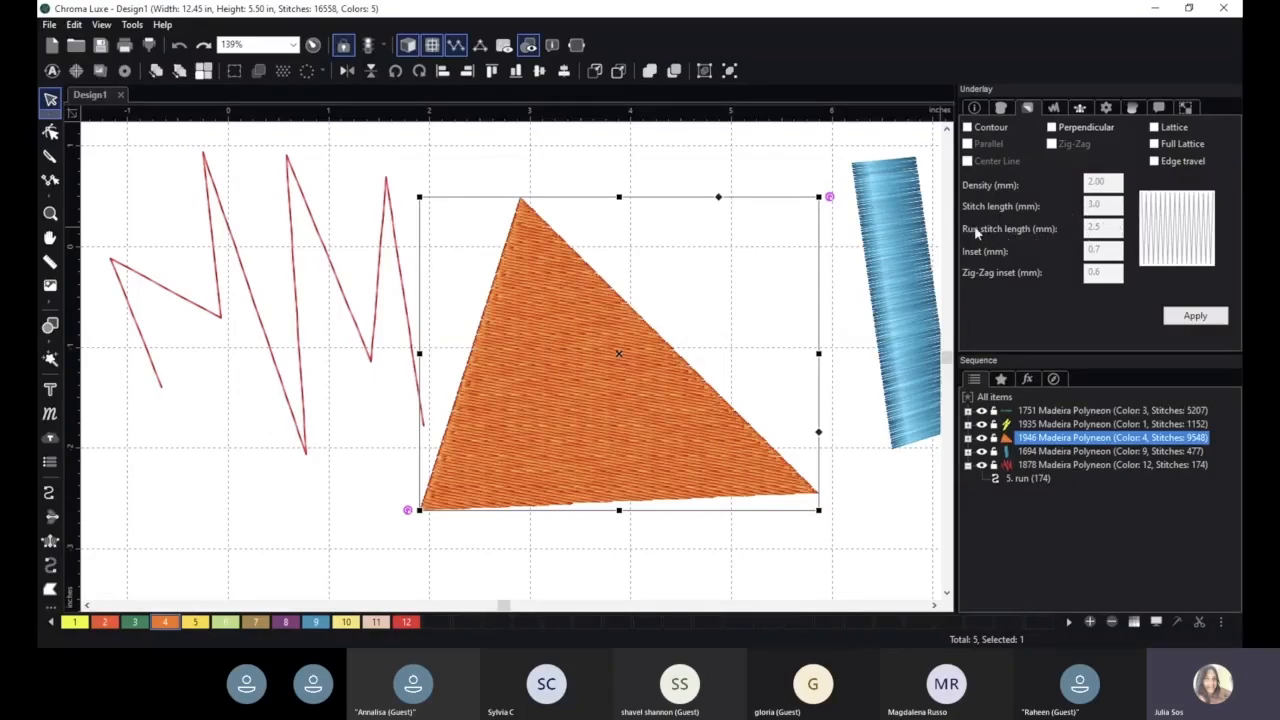
pyautogui.click(407, 44)
pyautogui.scroll(1, 714, 338)
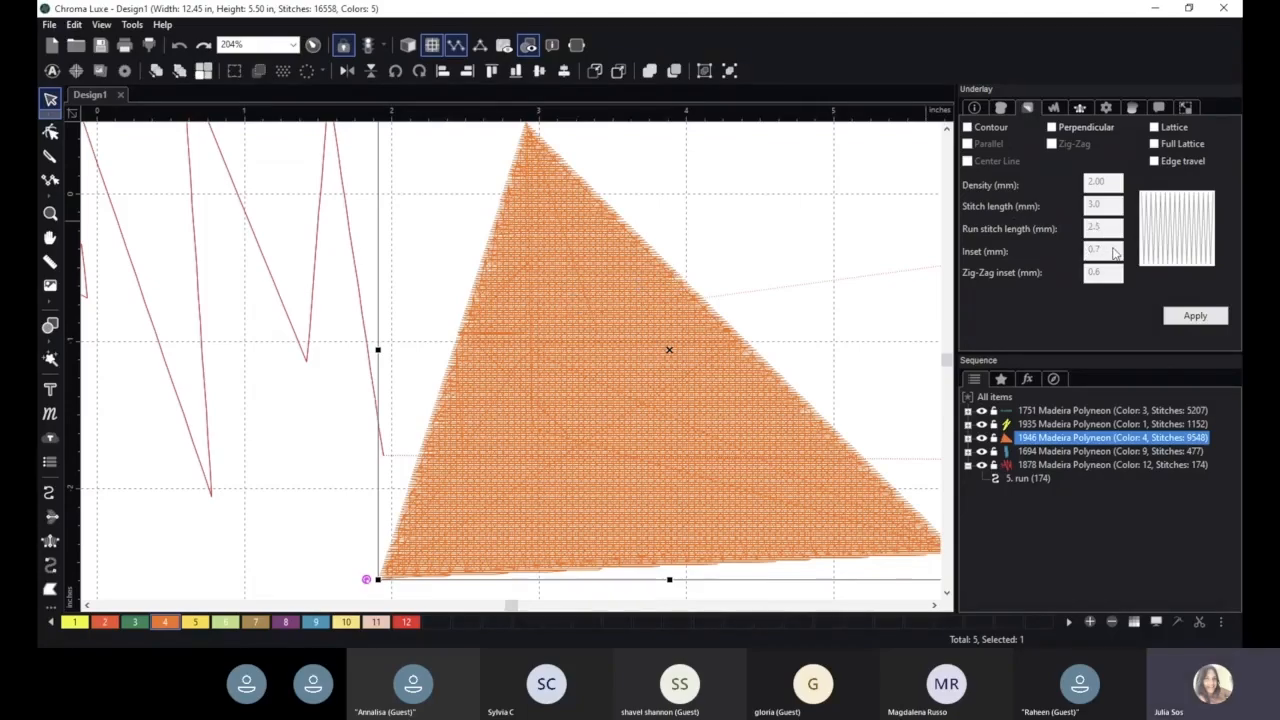
pyautogui.click(1155, 145)
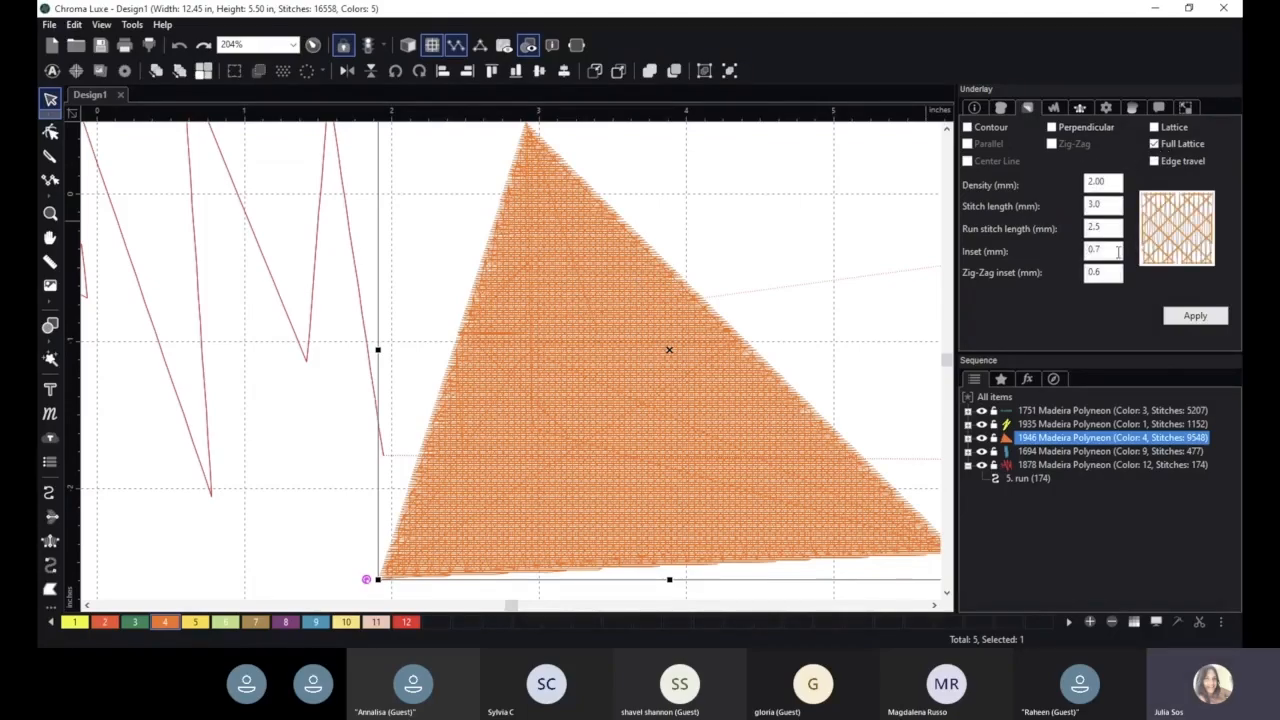
pyautogui.click(1195, 315)
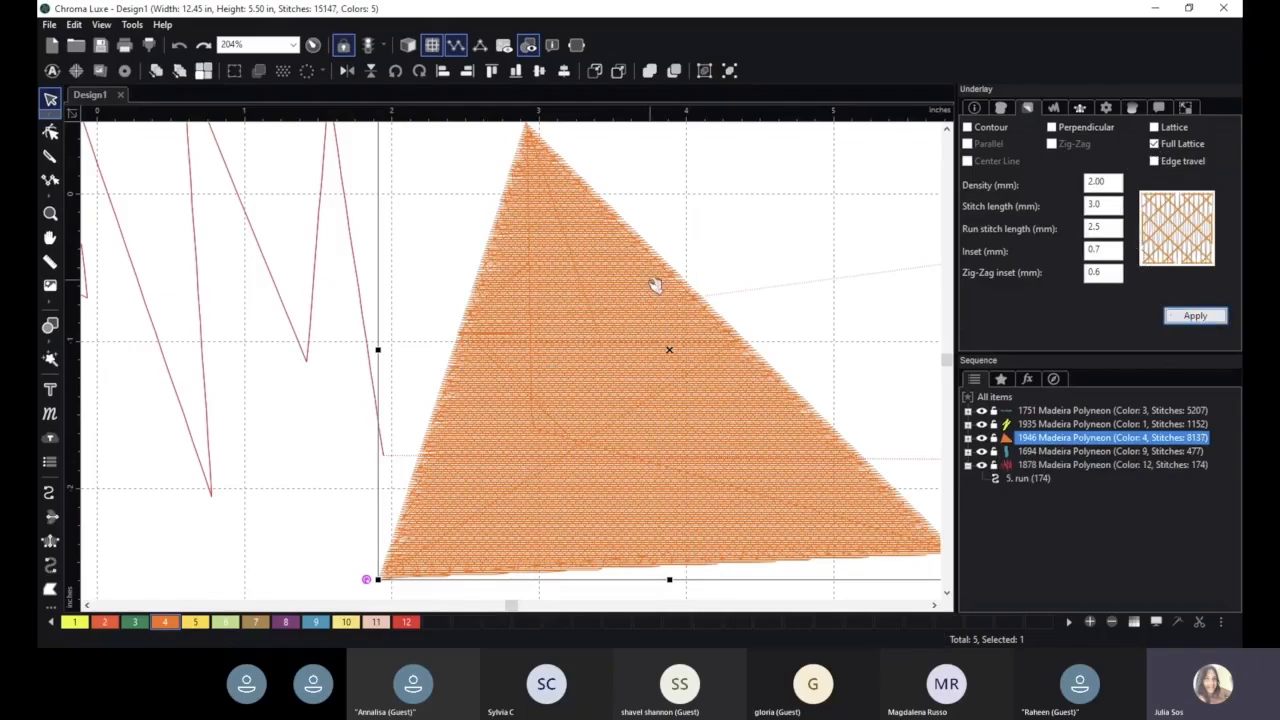
# - Open the triangle's Pull/Push compensation settings to review them
pyautogui.scroll(-1, 652, 283)
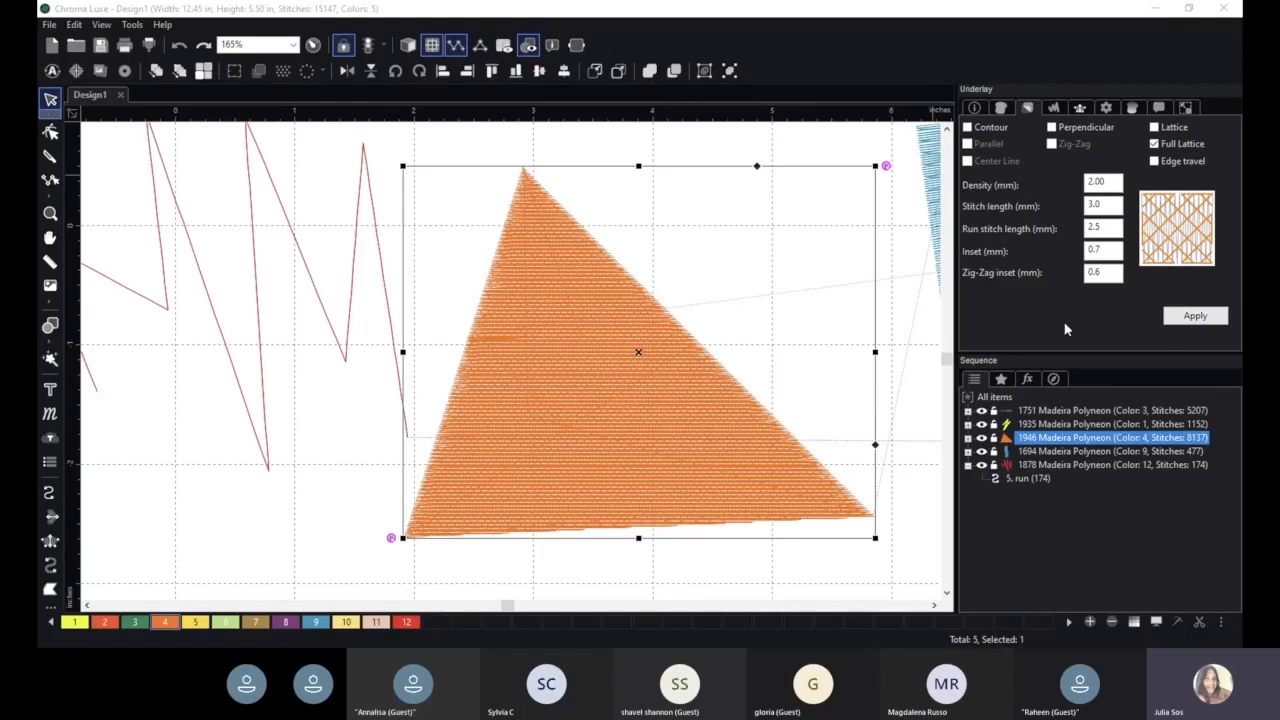
pyautogui.scroll(-2, 668, 294)
pyautogui.scroll(-2, 728, 289)
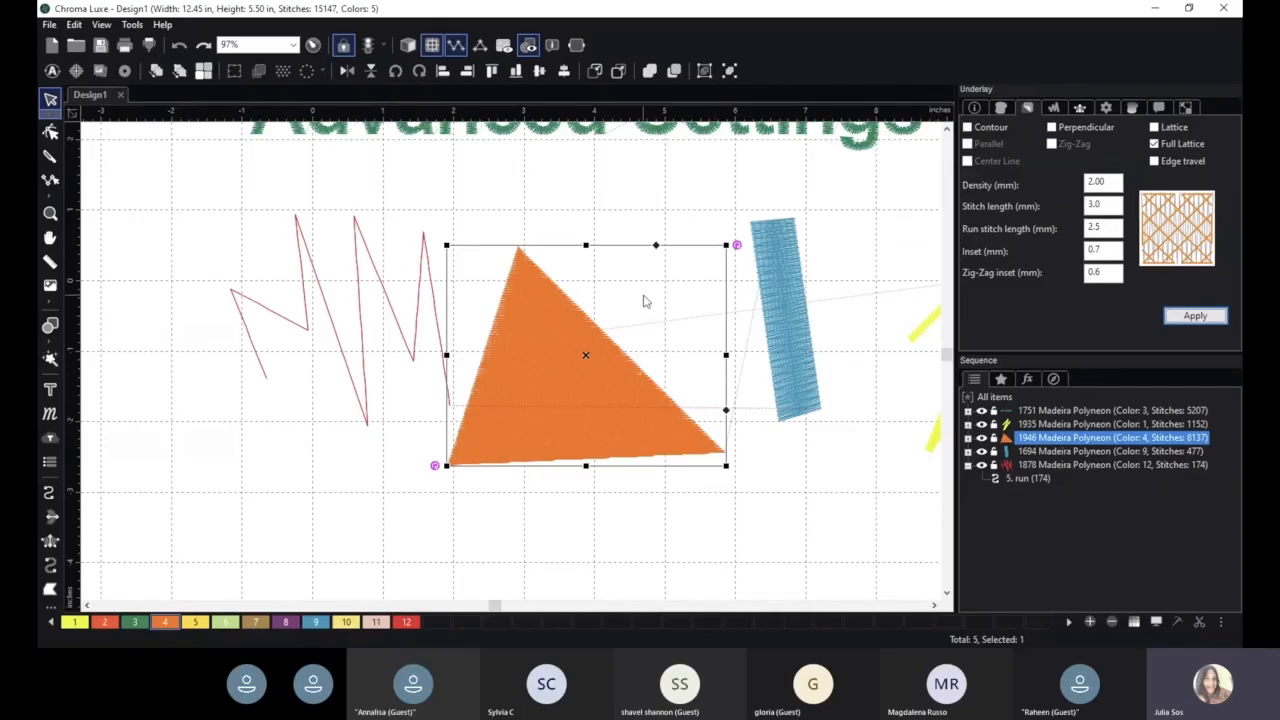
pyautogui.scroll(5, 649, 322)
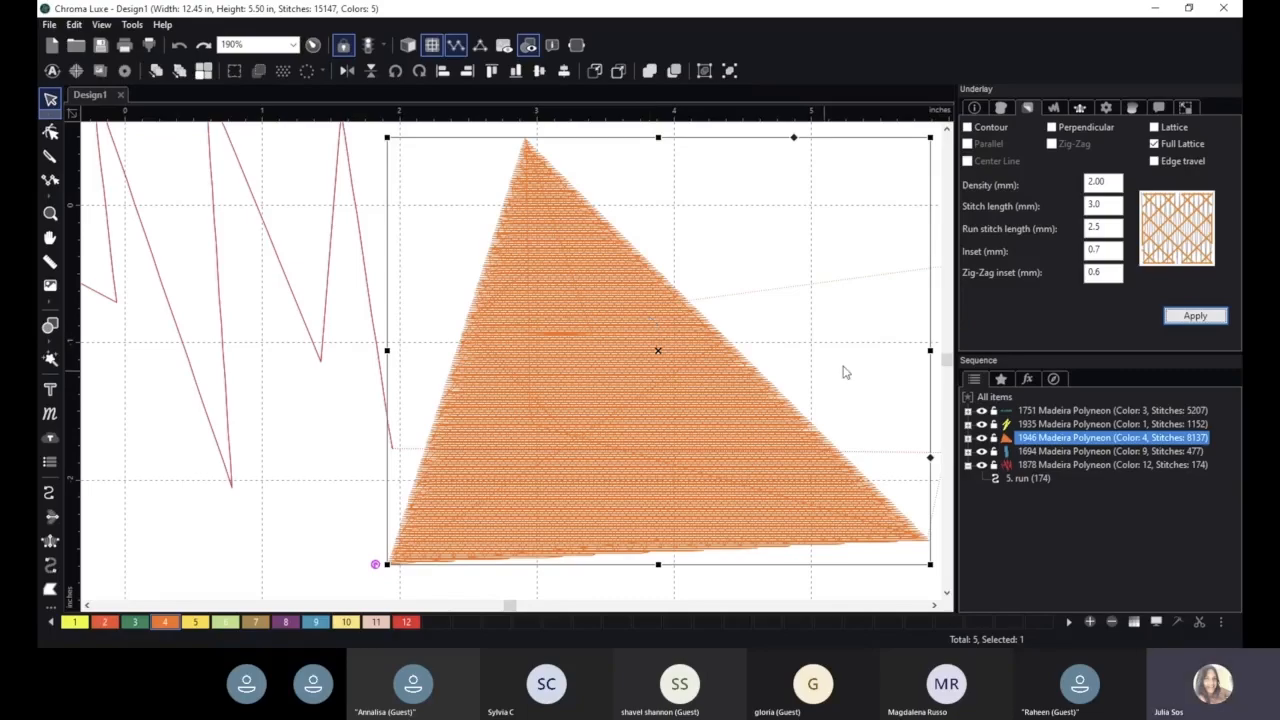
pyautogui.click(1053, 111)
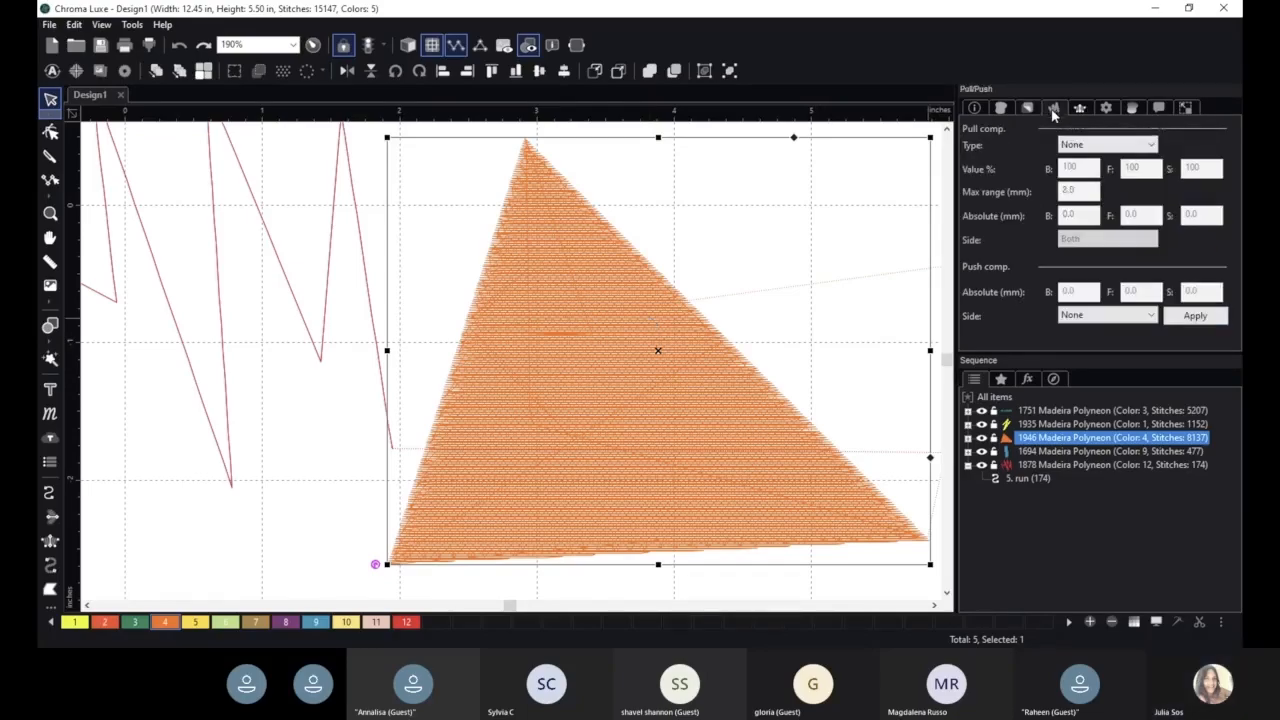
pyautogui.scroll(-2, 743, 291)
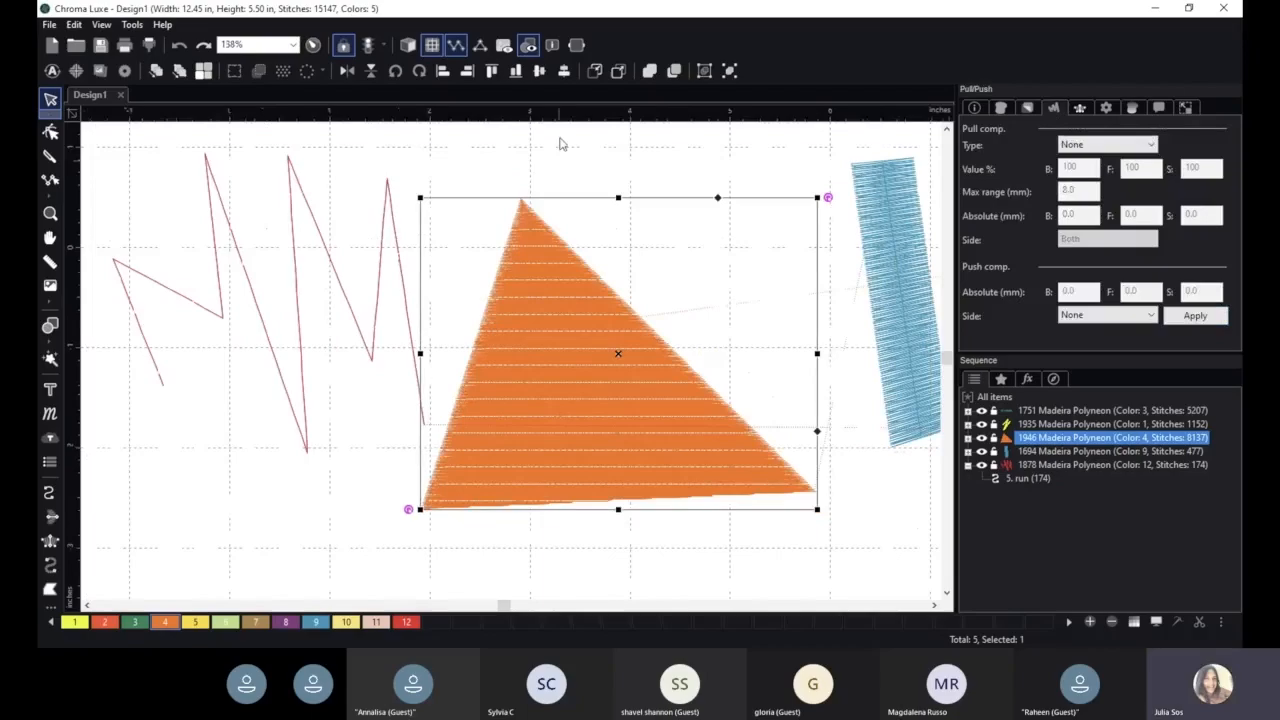
pyautogui.click(410, 47)
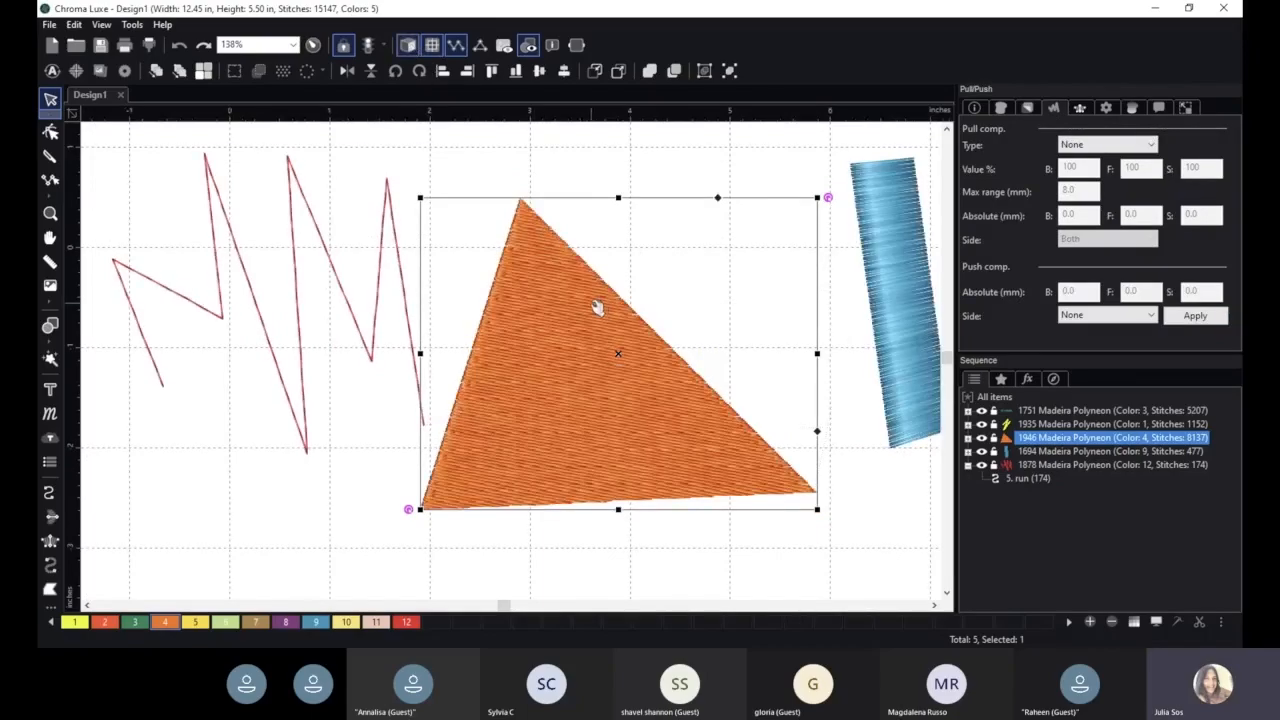
# - Reposition the triangle, the zigzag run and the blue satin column to spread them across the canvas
pyautogui.moveTo(597, 306); pyautogui.dragTo(527, 392)
pyautogui.scroll(-2, 527, 370)
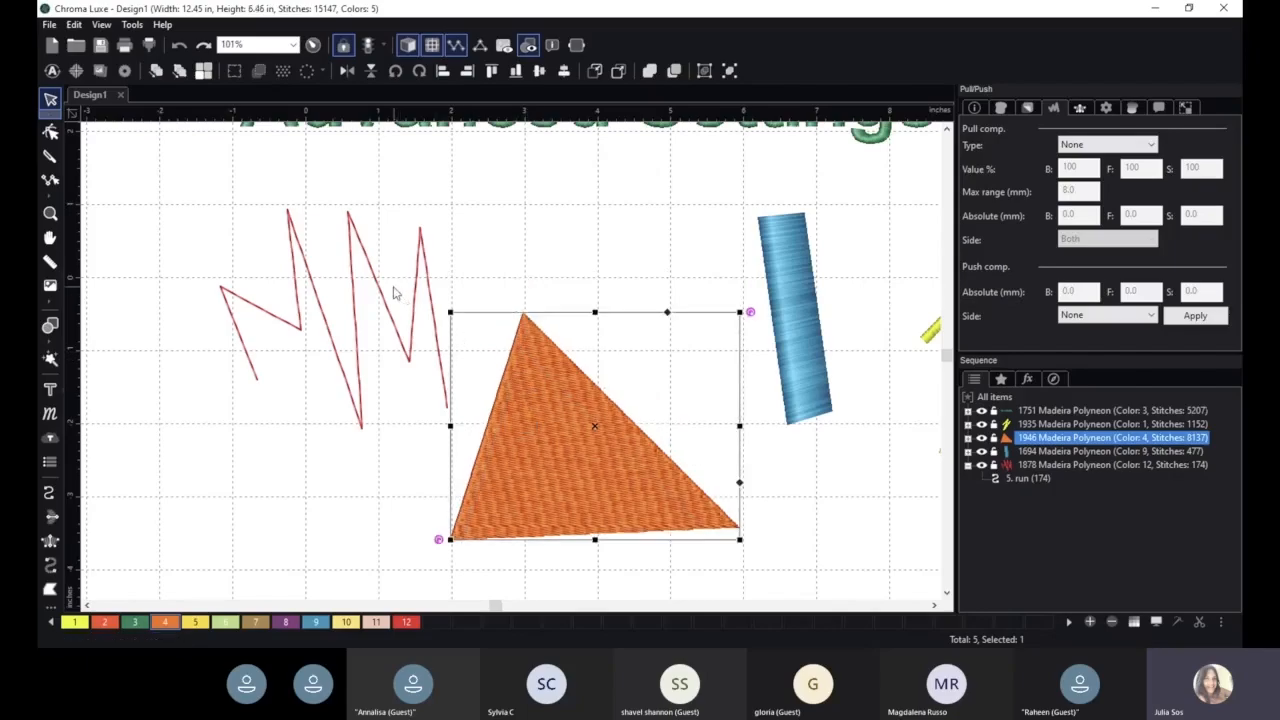
pyautogui.moveTo(390, 295); pyautogui.dragTo(258, 247)
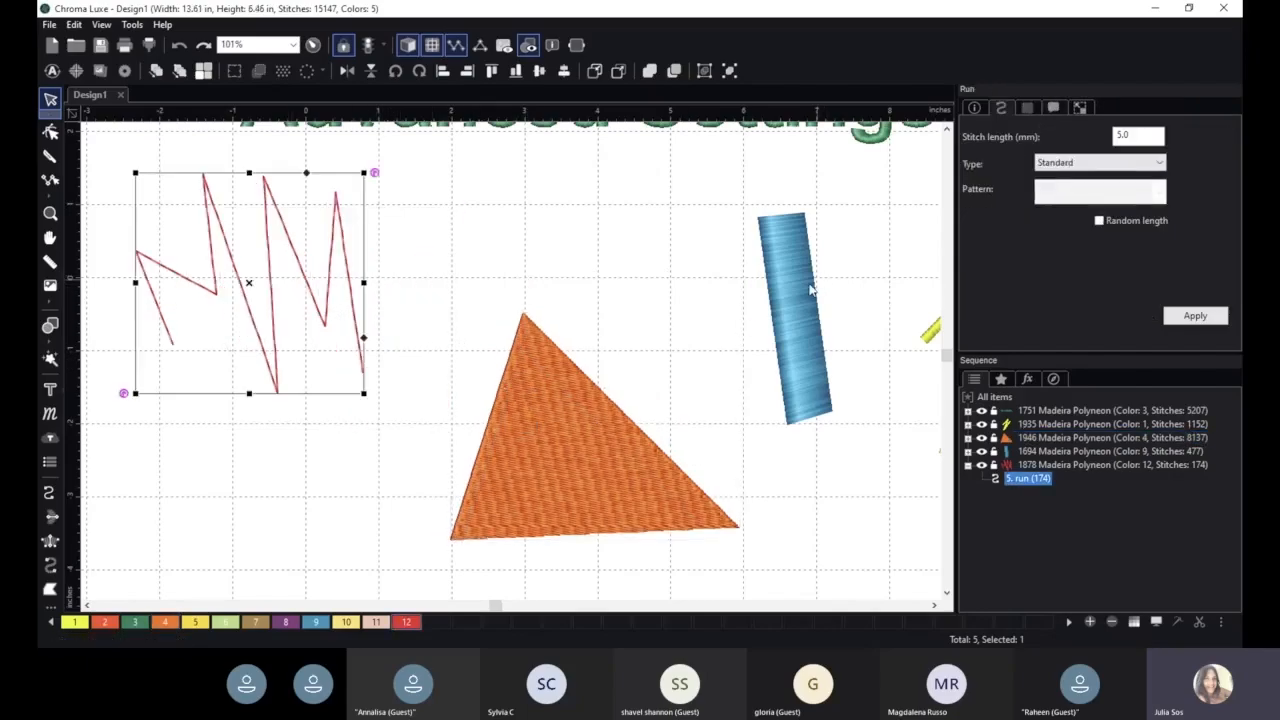
pyautogui.moveTo(790, 296); pyautogui.dragTo(743, 234)
pyautogui.click(569, 463)
pyautogui.moveTo(571, 449); pyautogui.dragTo(524, 434)
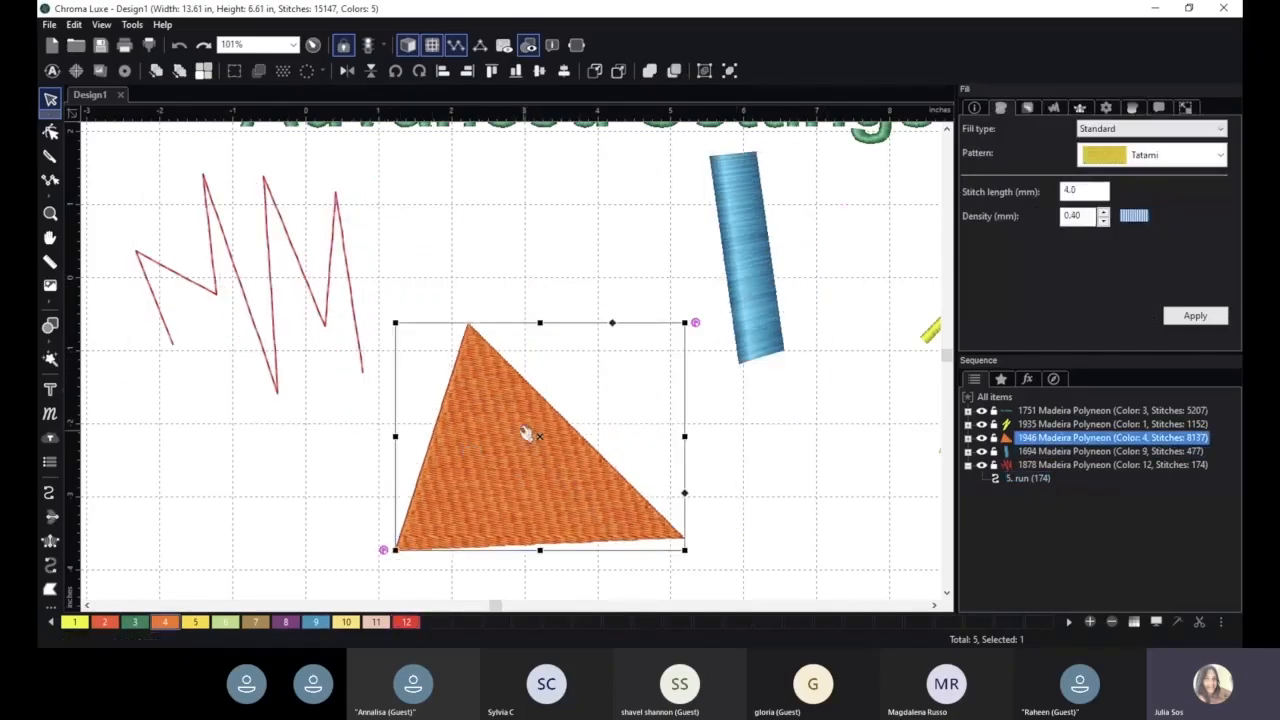
pyautogui.click(1080, 107)
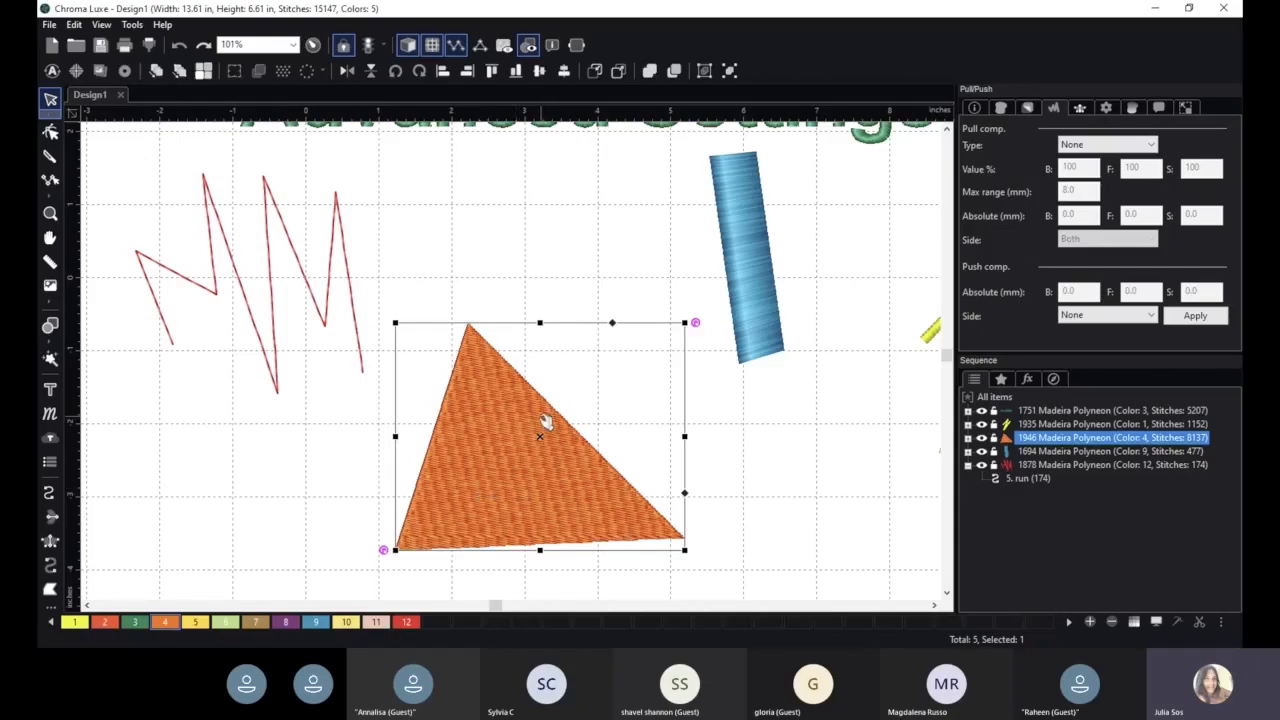
pyautogui.moveTo(508, 414); pyautogui.dragTo(505, 255)
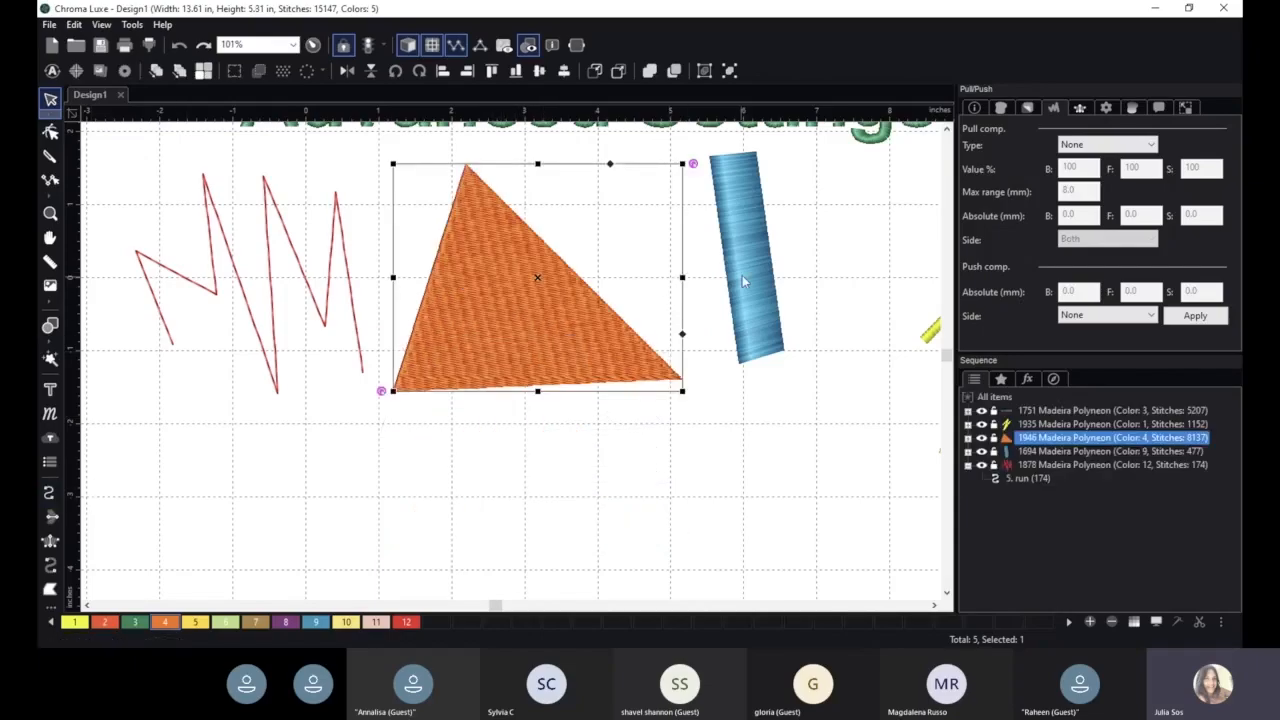
pyautogui.moveTo(753, 264); pyautogui.dragTo(793, 238)
# - Digitize a vertical satin column in color 4 below the triangle, about 1.9 in long and 0.55 in wide
pyautogui.click(50, 540)
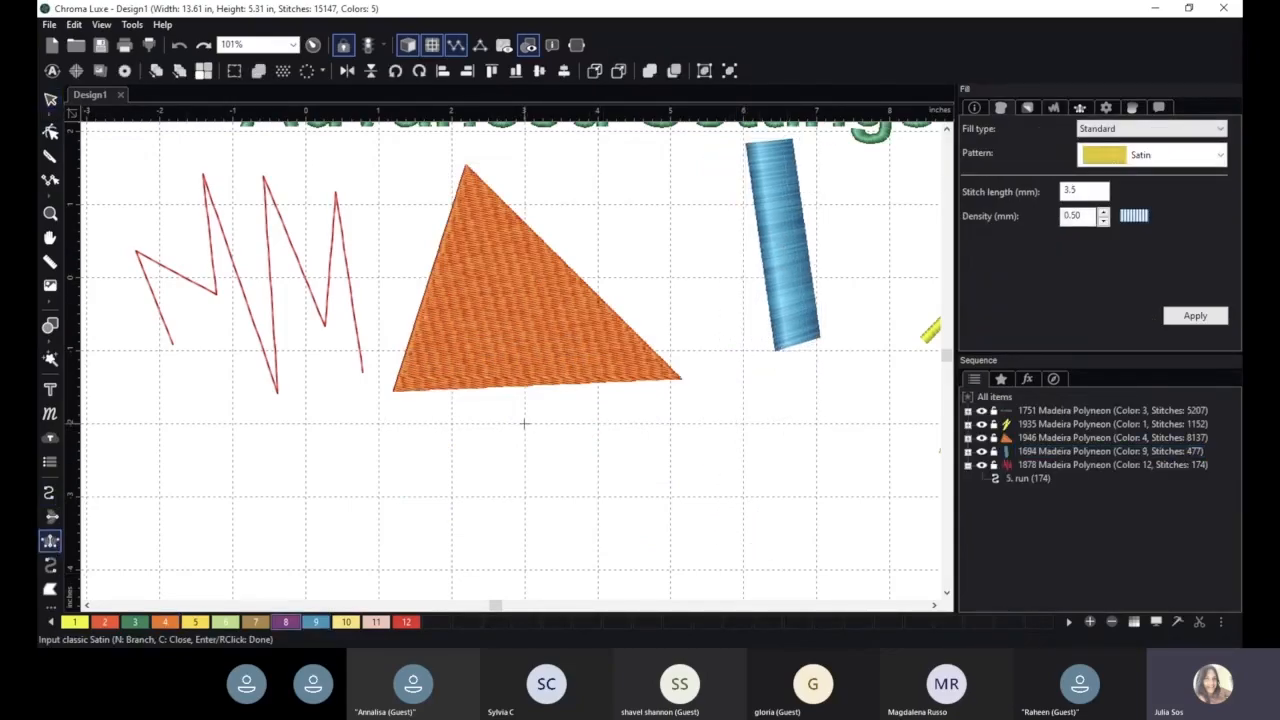
pyautogui.click(165, 622)
pyautogui.click(526, 423)
pyautogui.click(566, 423)
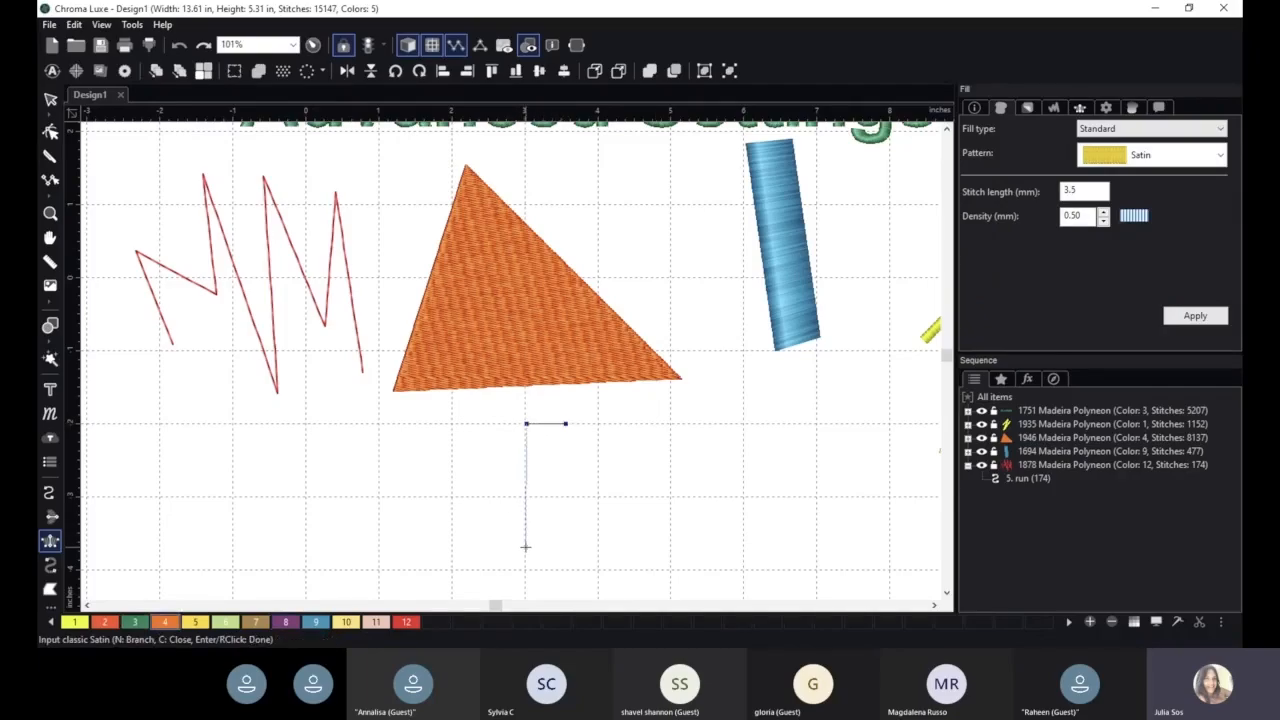
pyautogui.click(525, 546)
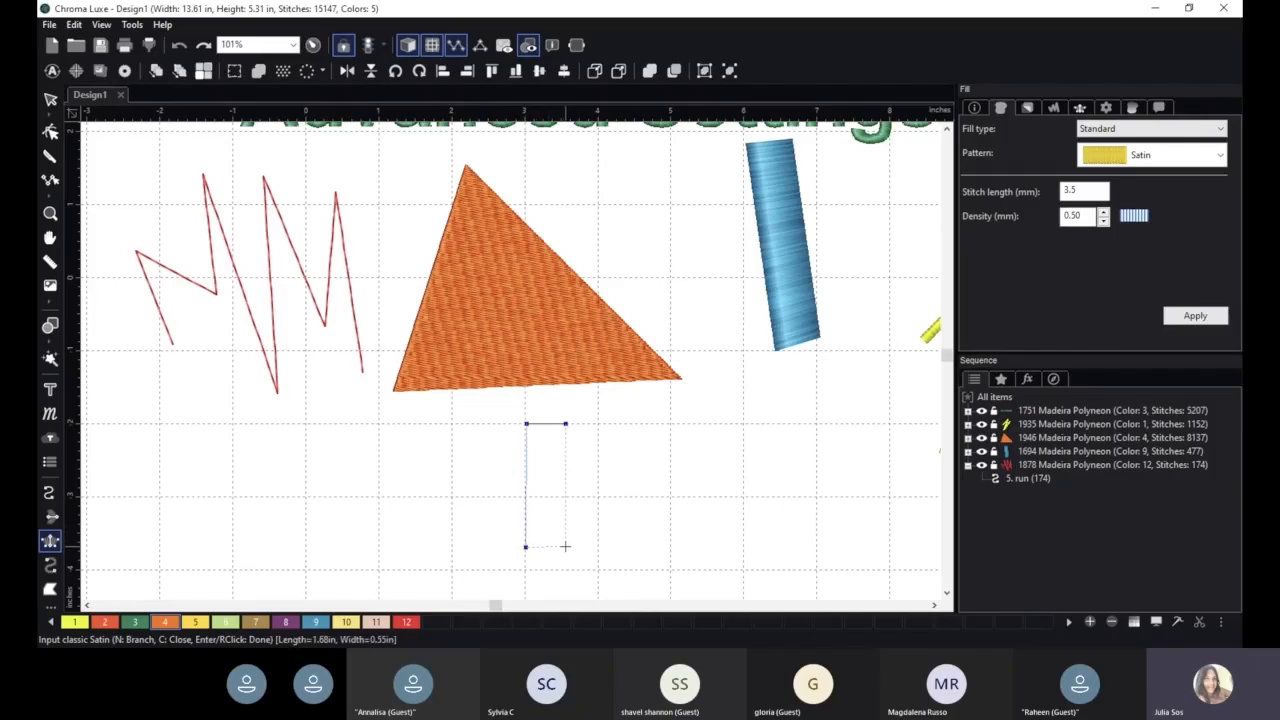
pyautogui.click(563, 546)
pyautogui.press('Return')
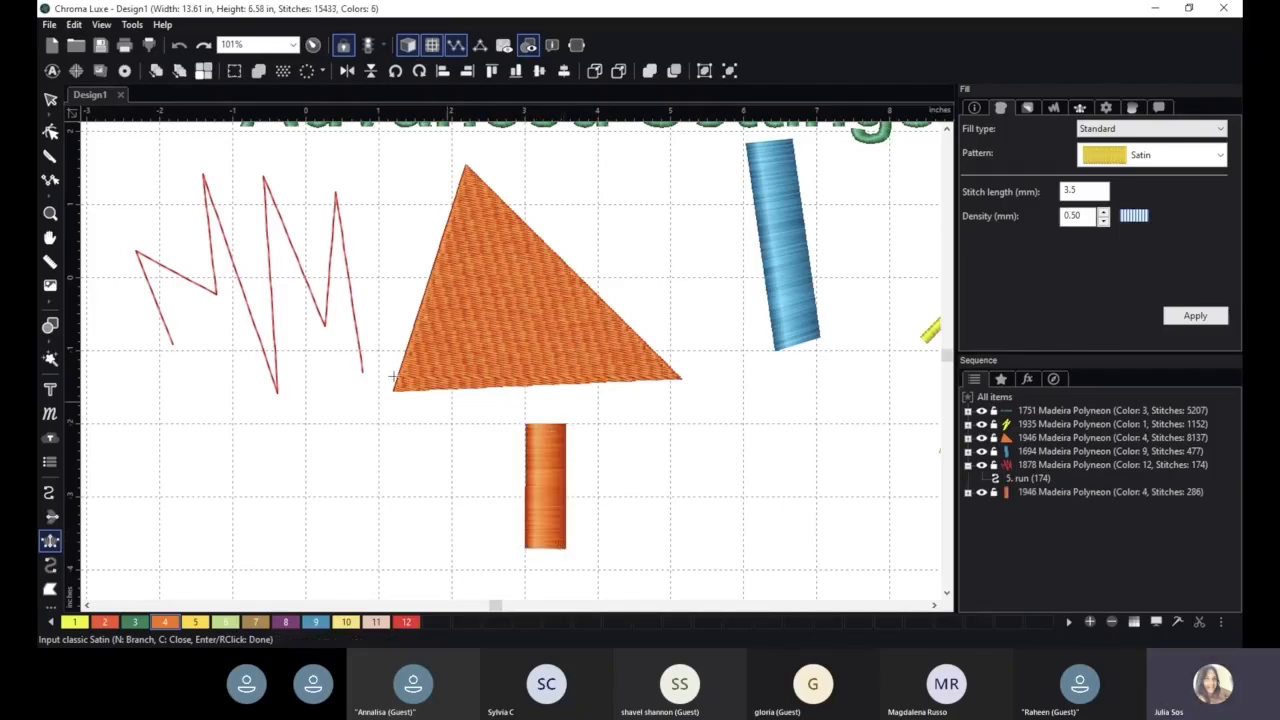
# - Duplicate the satin column and place the copy just to its right
pyautogui.click(50, 98)
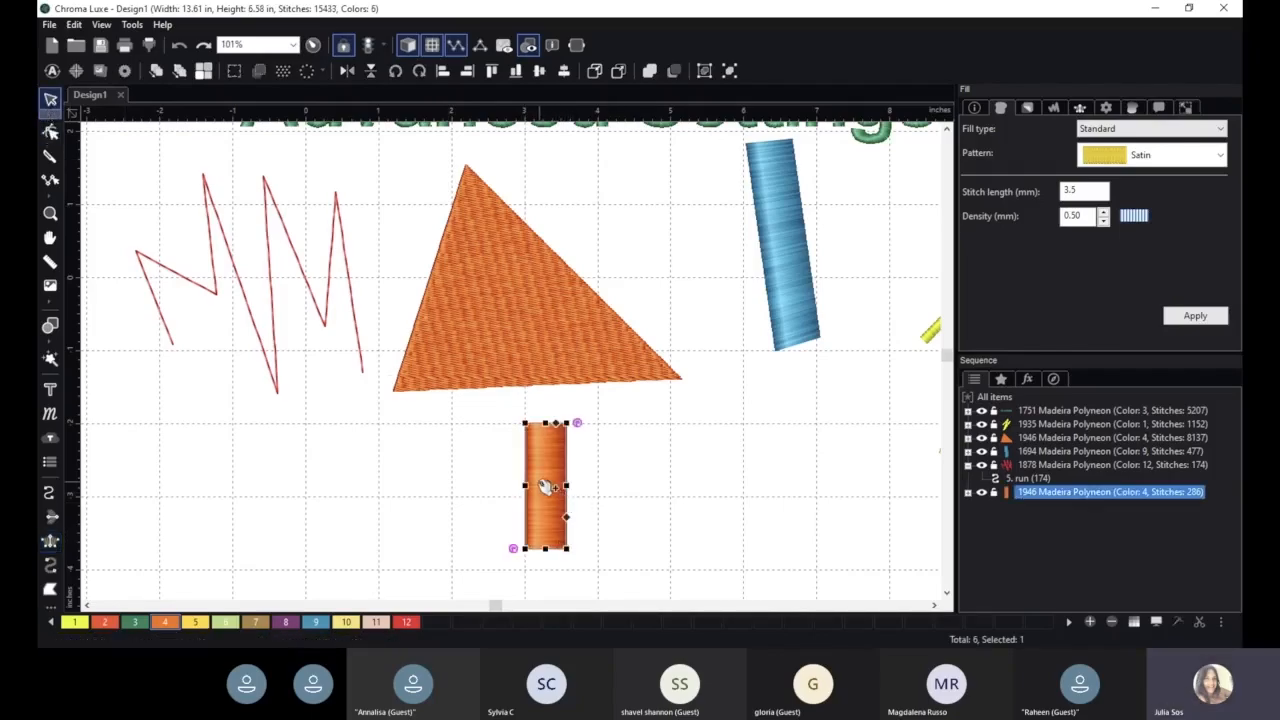
pyautogui.moveTo(557, 497); pyautogui.dragTo(603, 507)
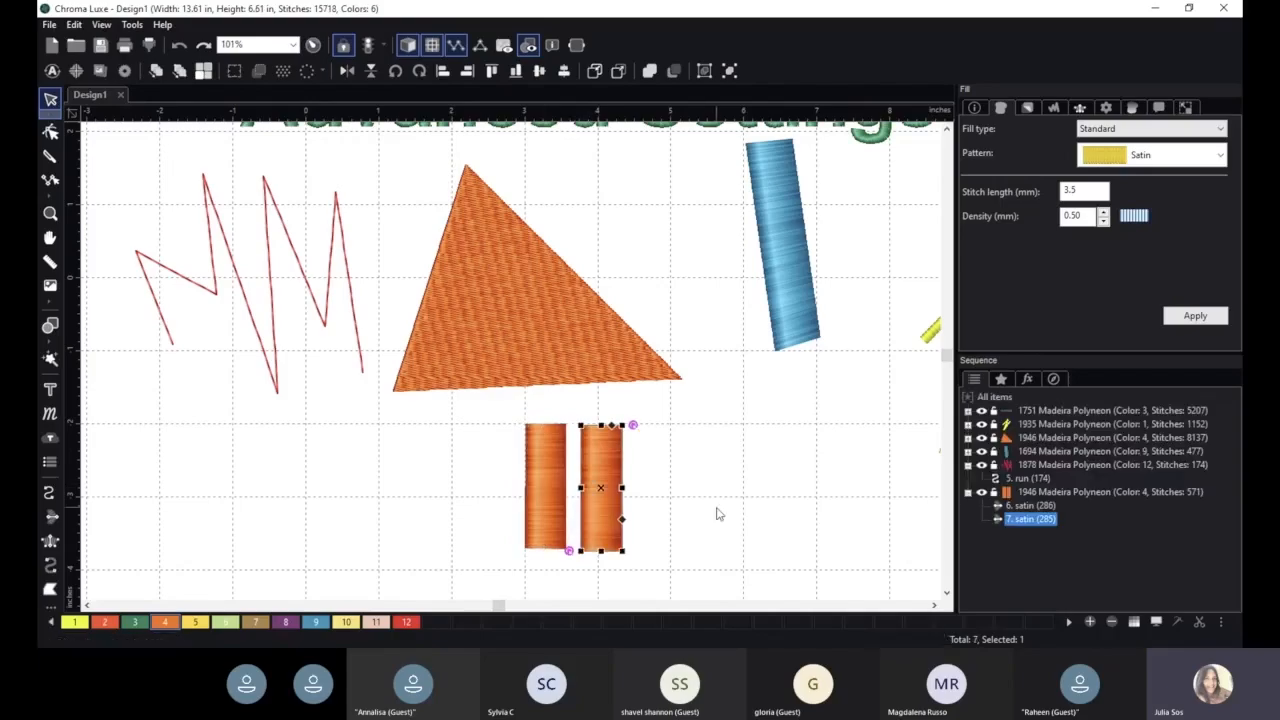
pyautogui.scroll(4, 717, 512)
pyautogui.scroll(2, 708, 430)
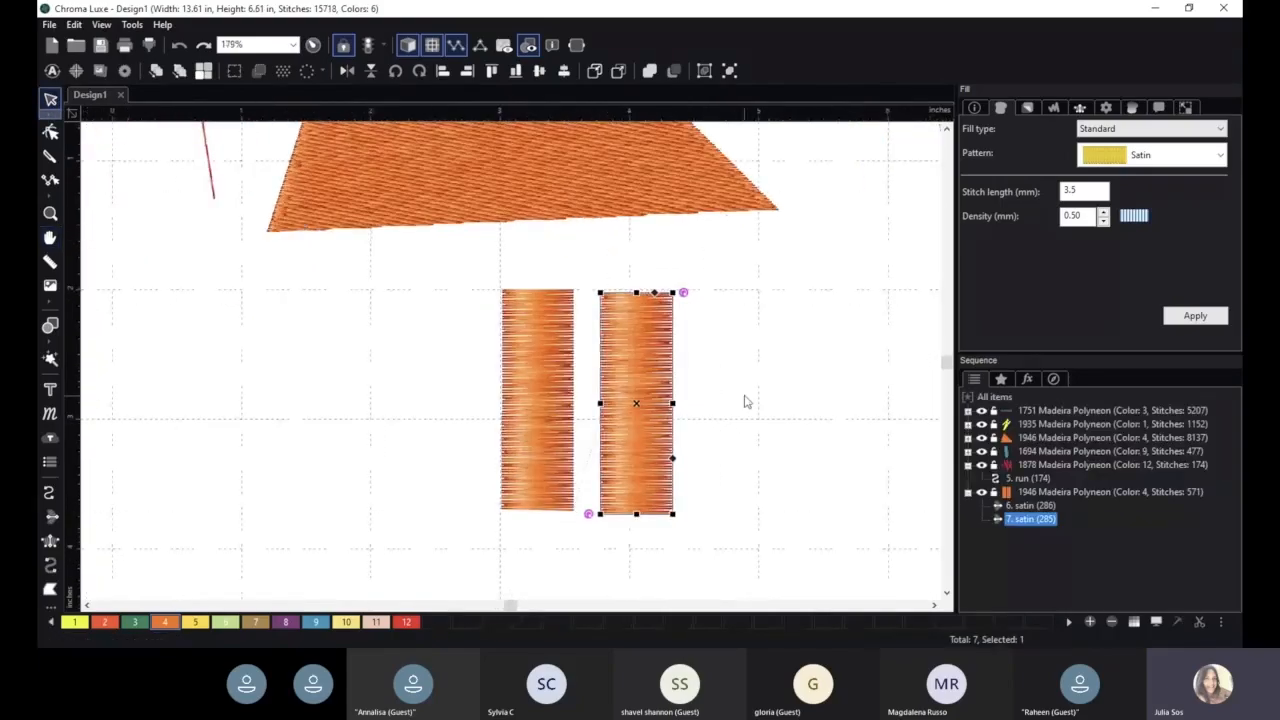
# - Narrow the left satin column and widen it back to its original width
pyautogui.click(716, 378)
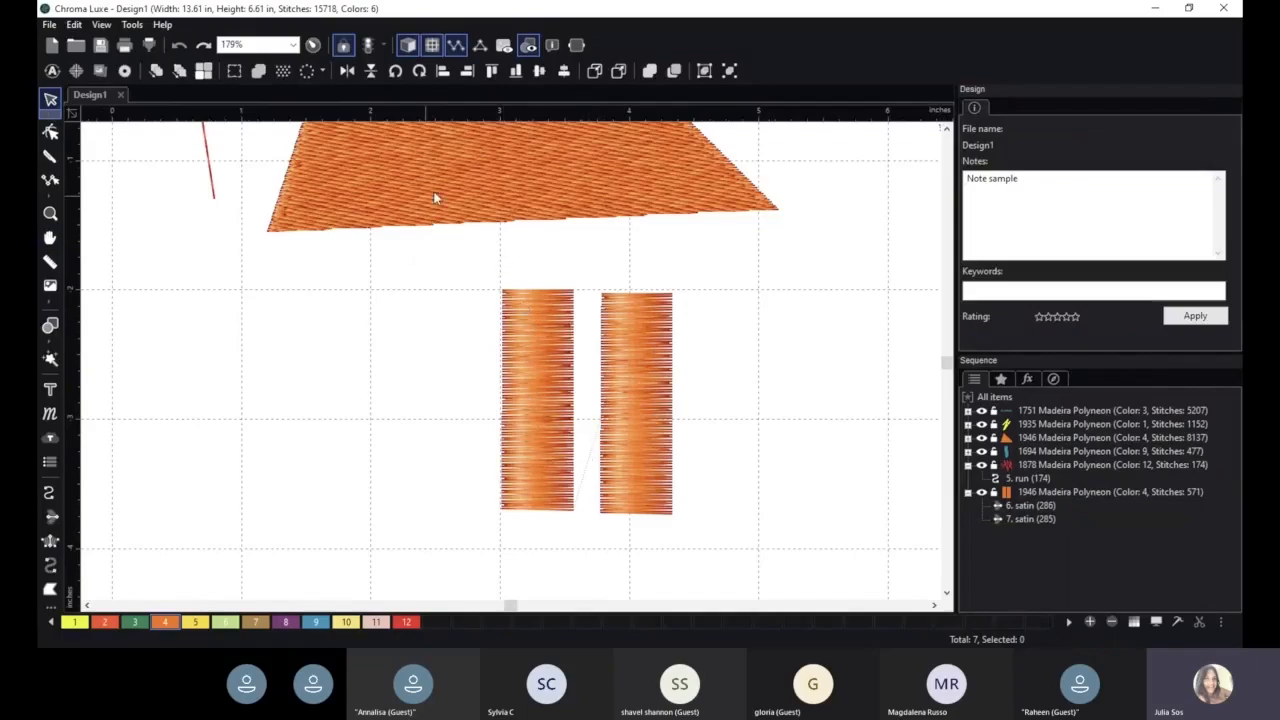
pyautogui.click(514, 334)
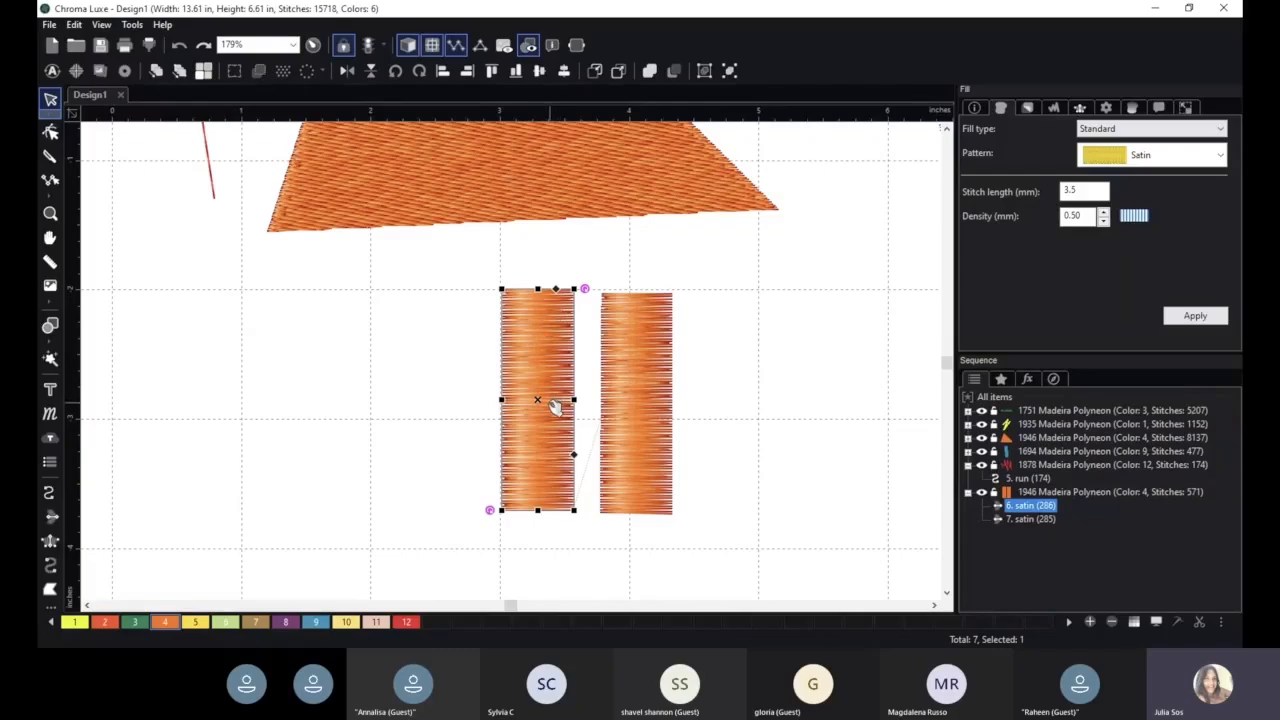
pyautogui.moveTo(574, 400); pyautogui.dragTo(554, 400)
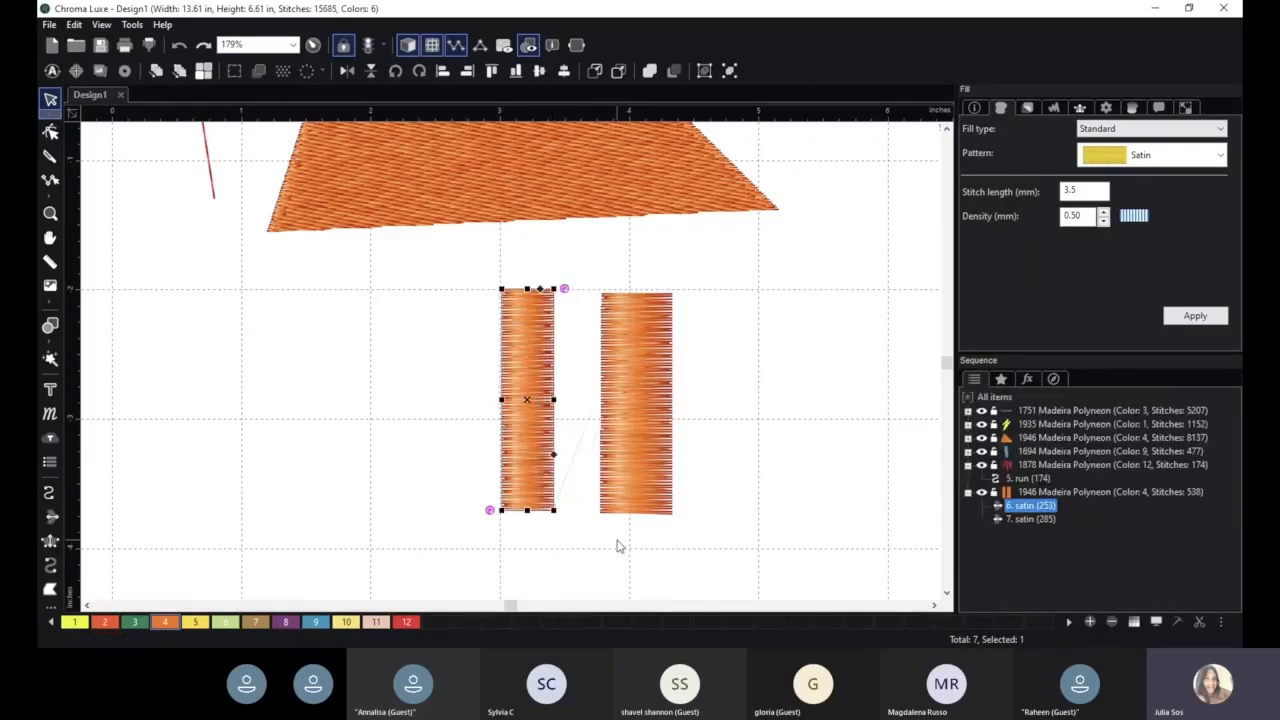
pyautogui.click(617, 546)
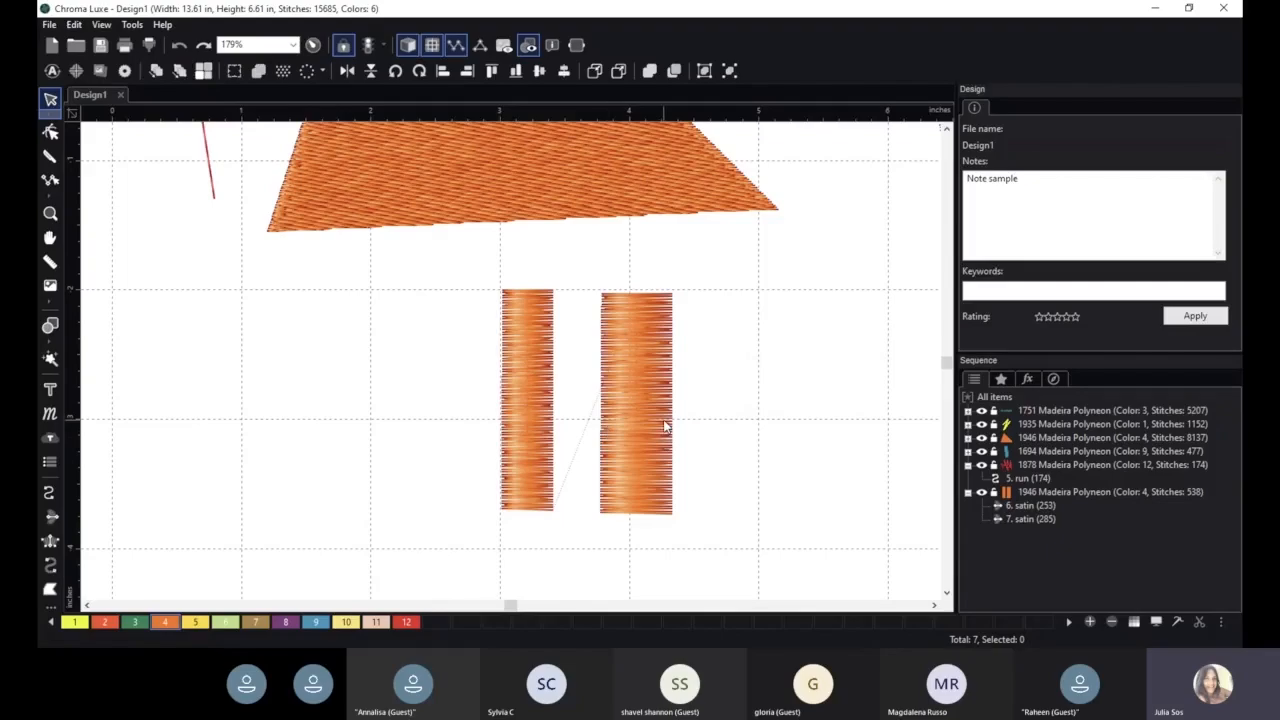
pyautogui.click(537, 397)
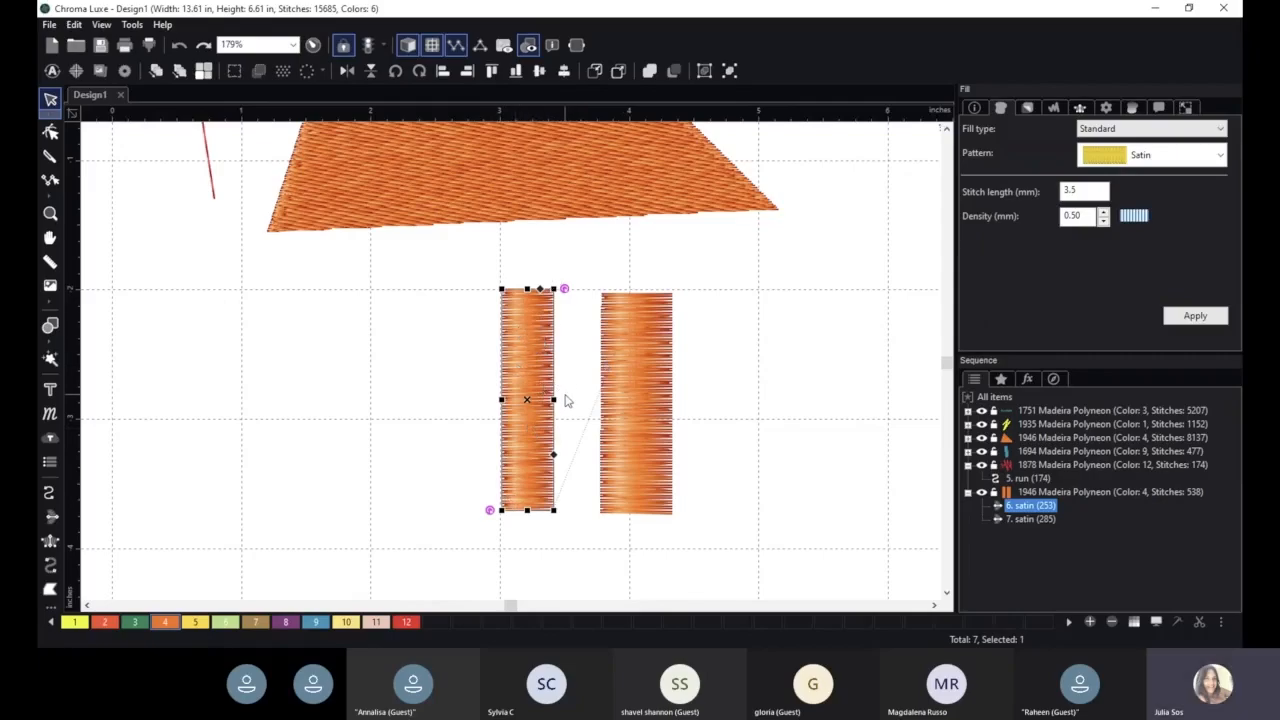
pyautogui.moveTo(557, 399); pyautogui.dragTo(577, 399)
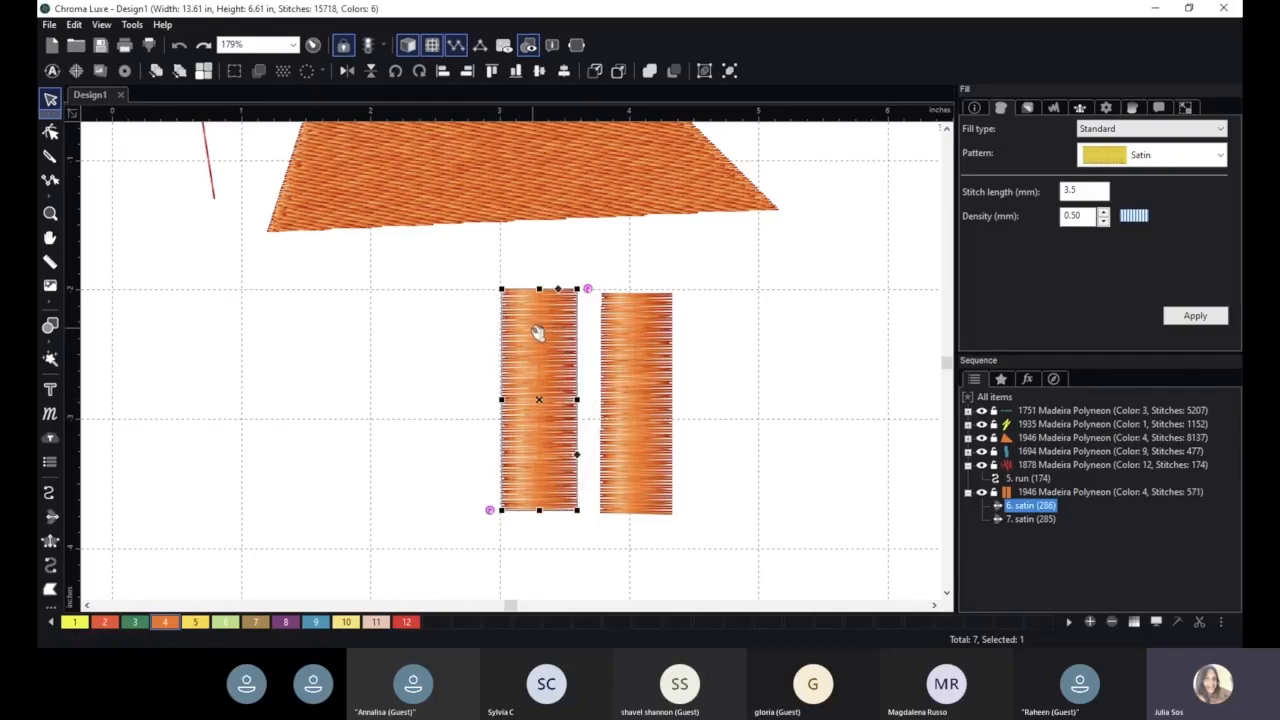
# - Lengthen the right satin column by extending both its top and bottom edges
pyautogui.click(645, 345)
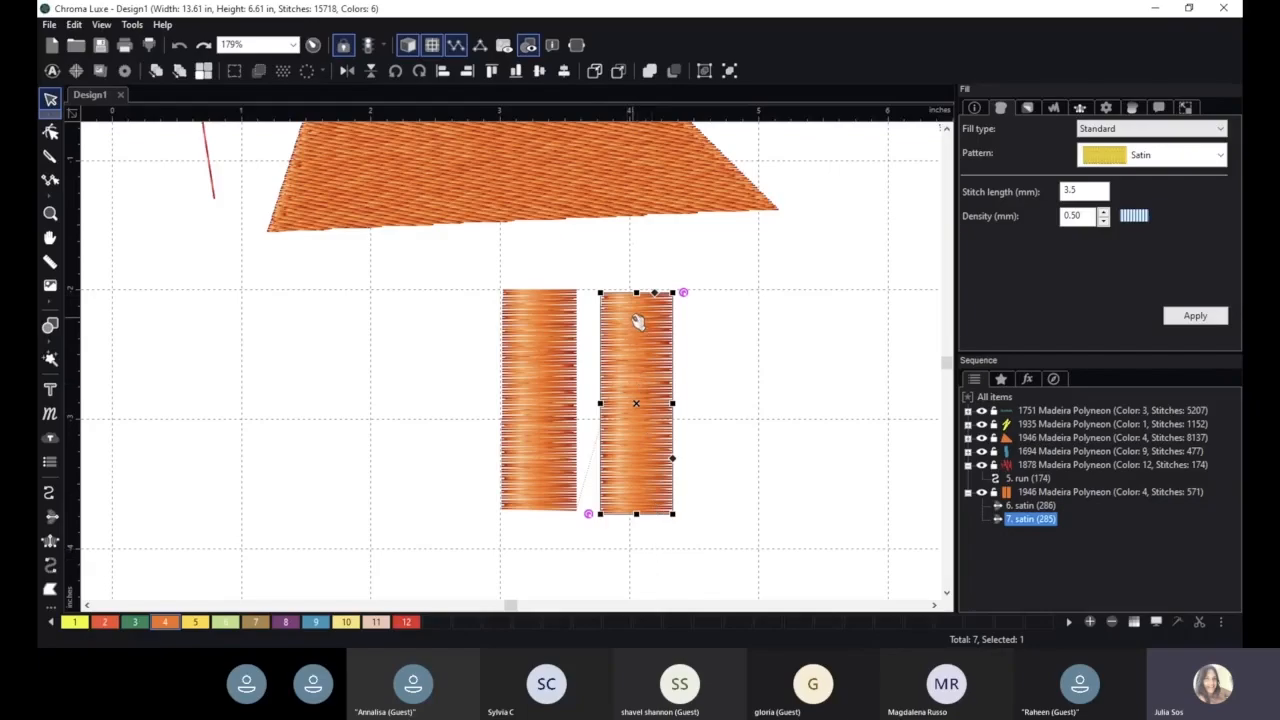
pyautogui.moveTo(636, 291); pyautogui.dragTo(640, 274)
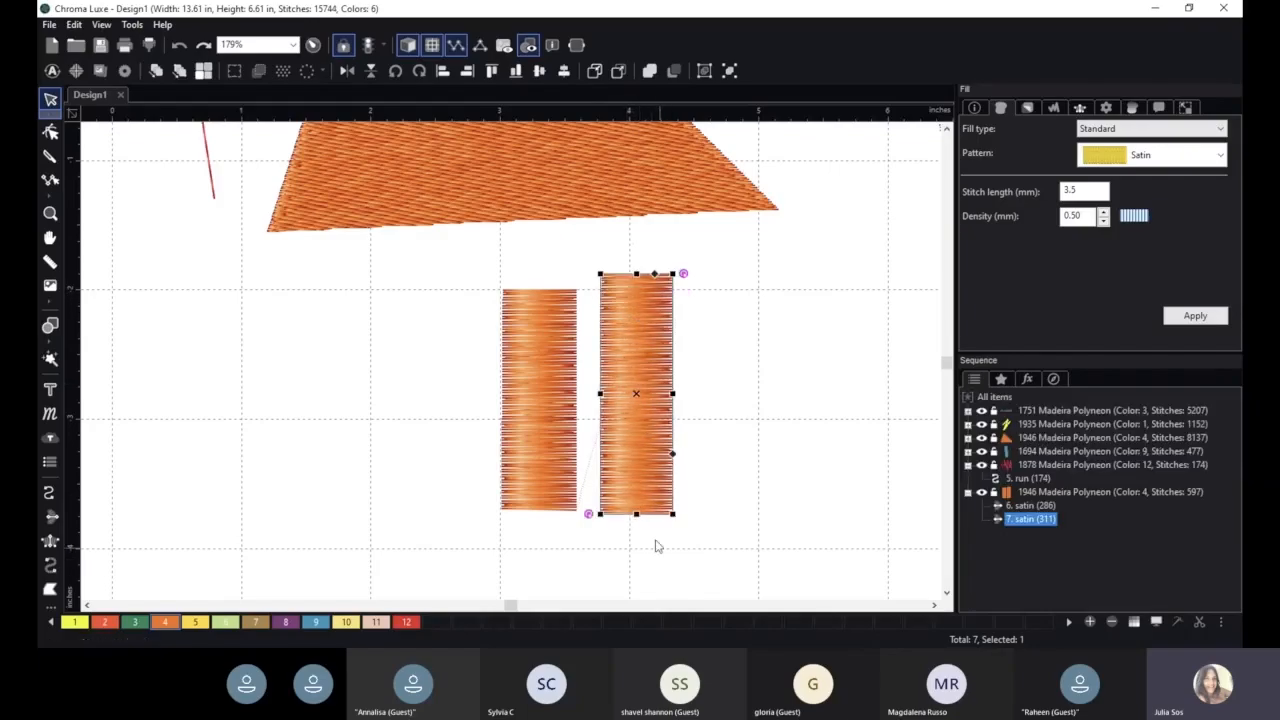
pyautogui.moveTo(637, 514); pyautogui.dragTo(637, 529)
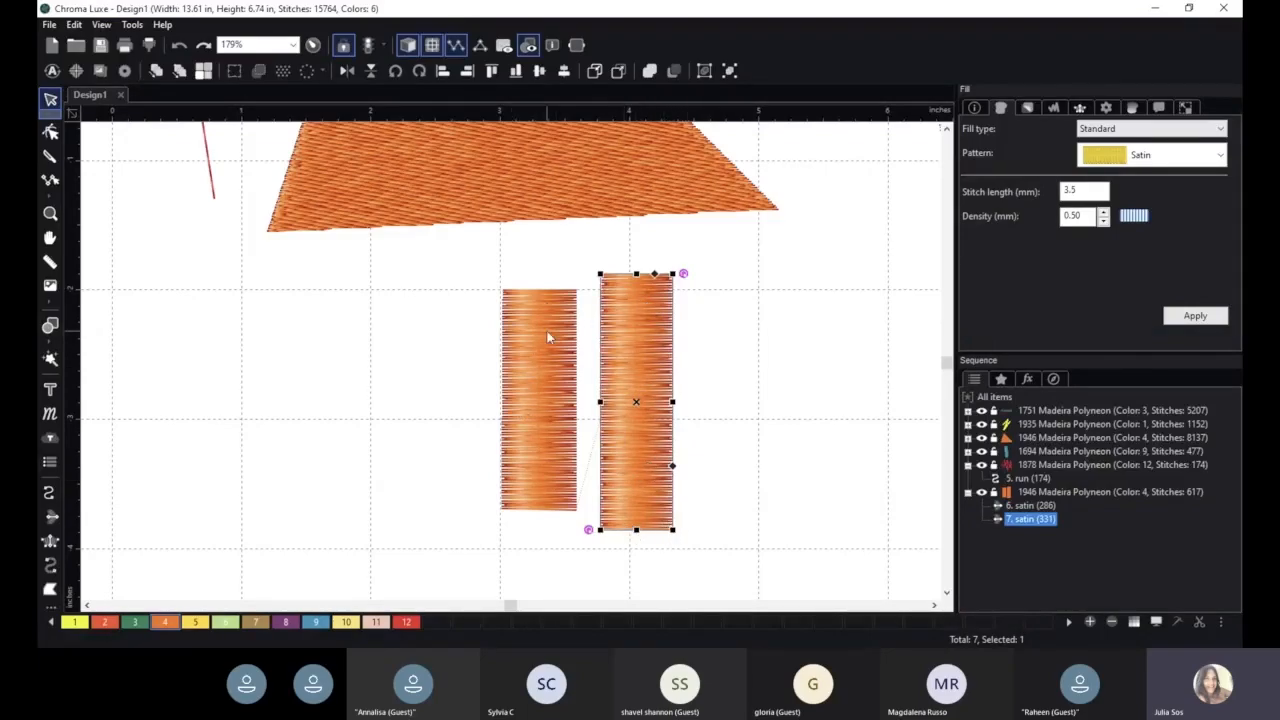
# - Narrow the left satin column by pulling in its right edge
pyautogui.click(535, 353)
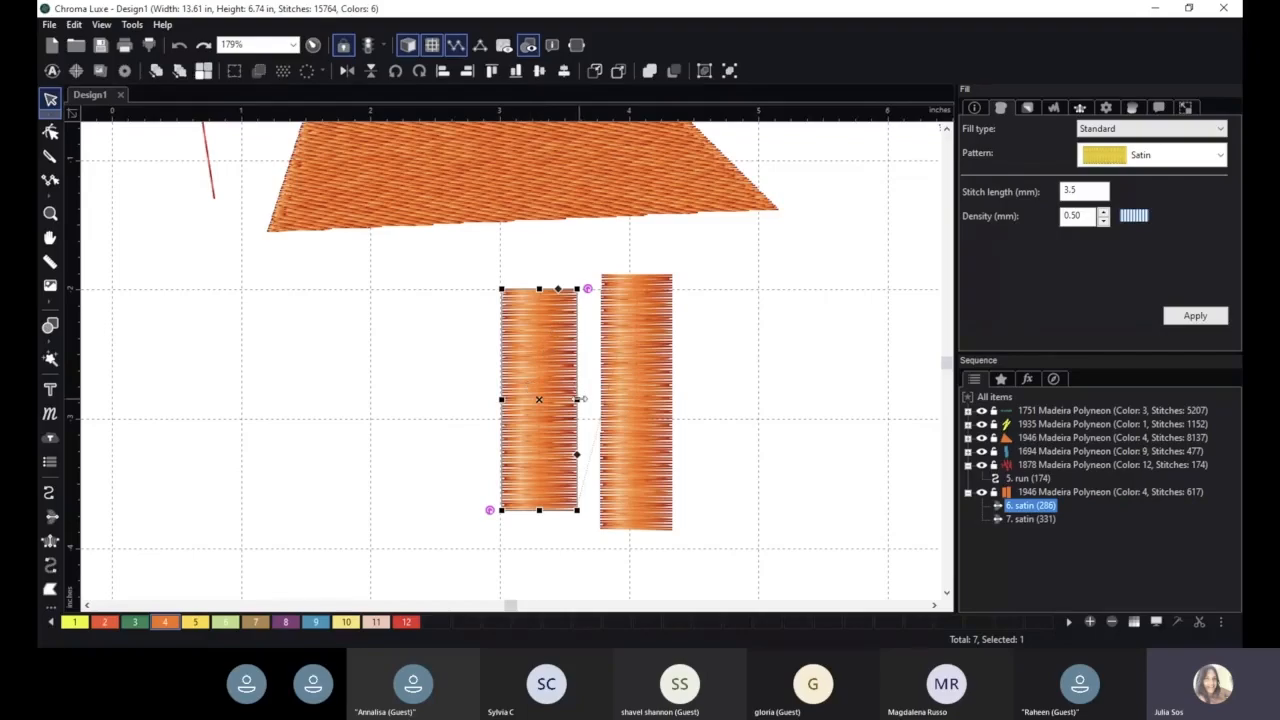
pyautogui.moveTo(577, 399); pyautogui.dragTo(562, 401)
pyautogui.click(750, 533)
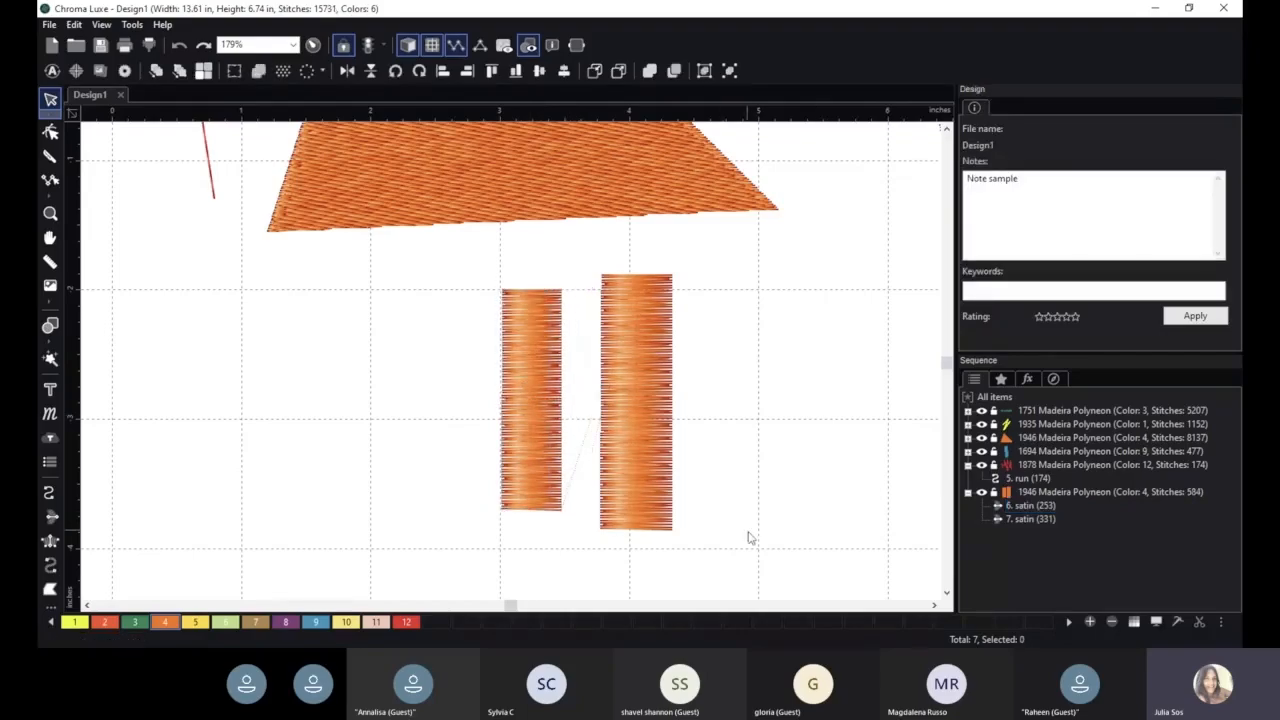
# - Apply percentage pull compensation of 130 % to the left satin column and undo it
pyautogui.scroll(-1, 755, 447)
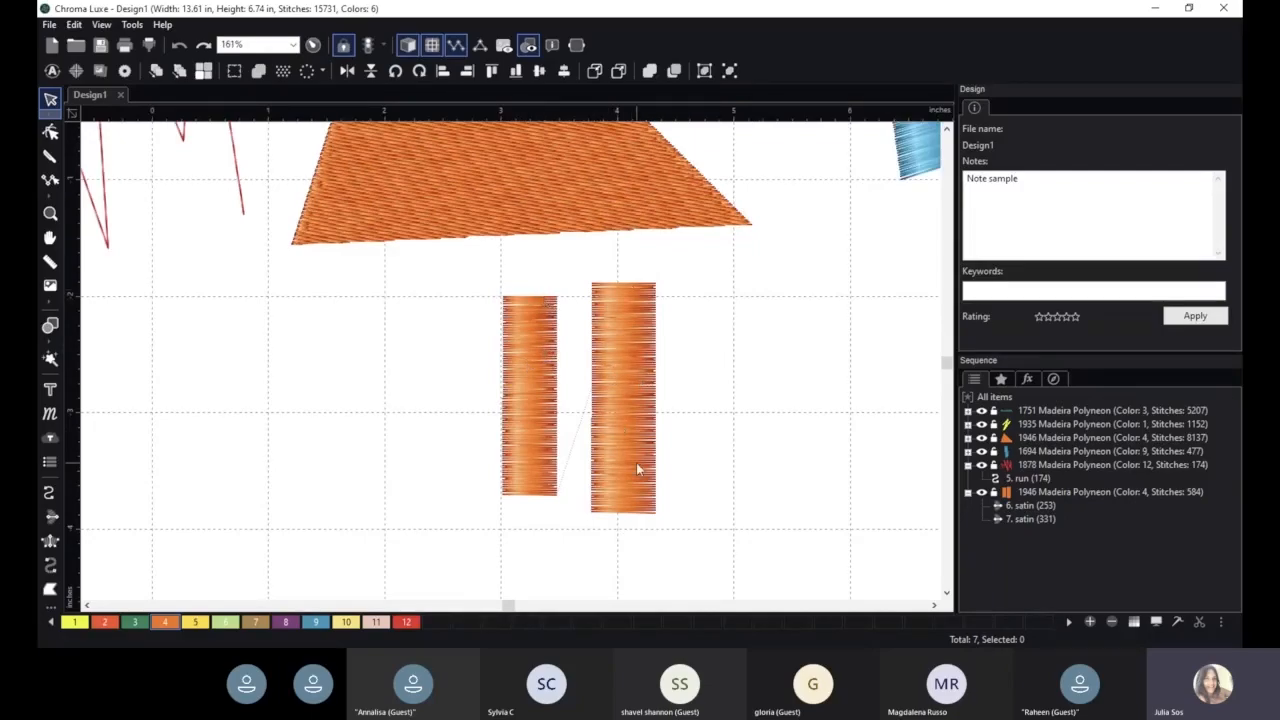
pyautogui.click(535, 343)
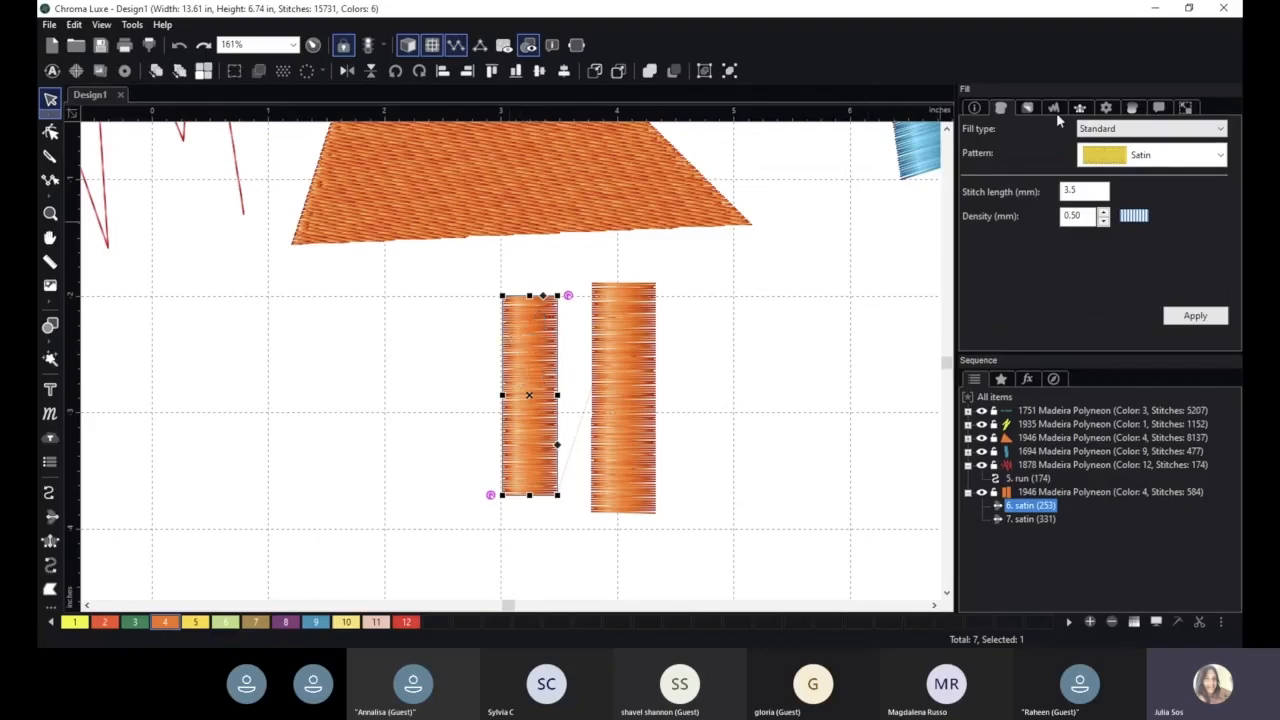
pyautogui.click(1027, 110)
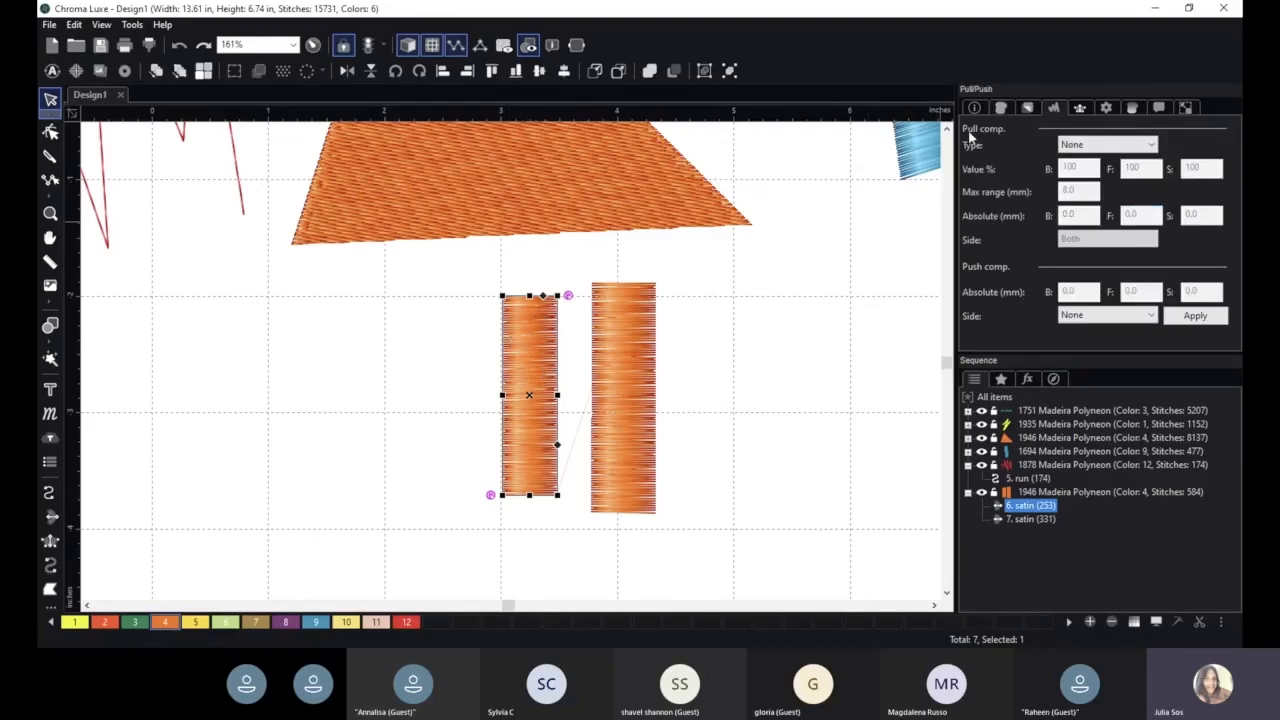
pyautogui.click(1105, 145)
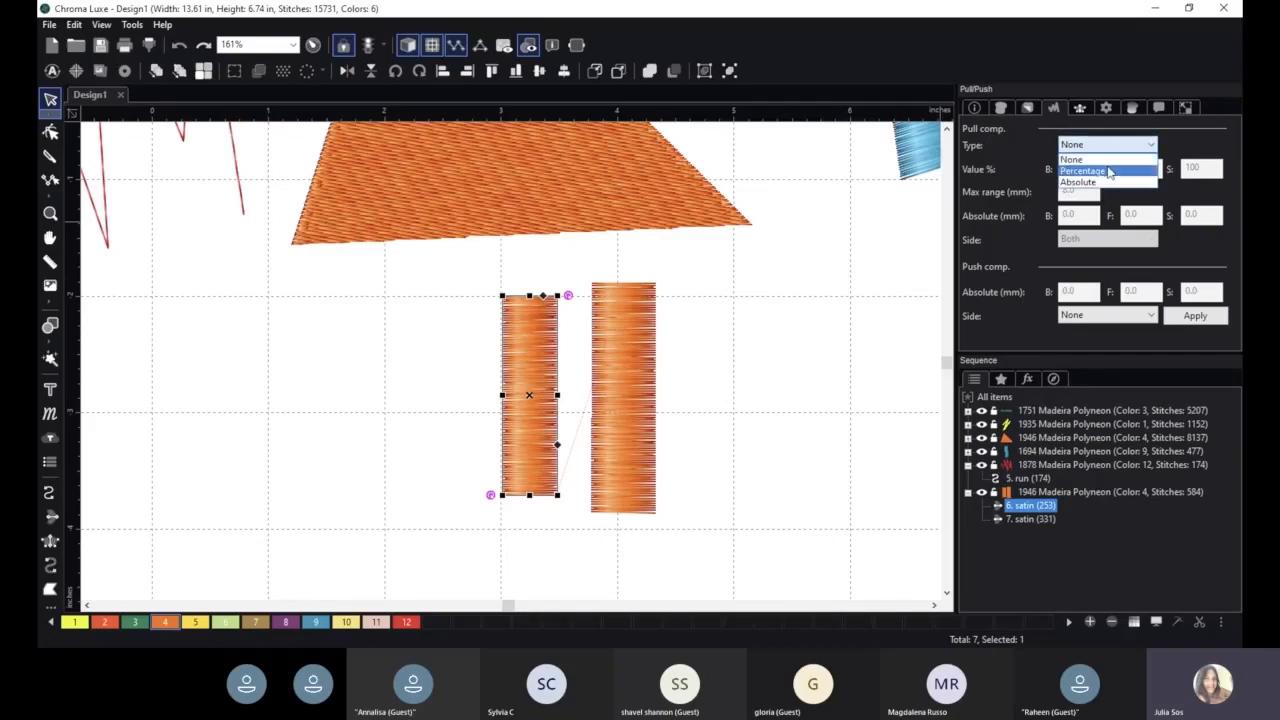
pyautogui.click(1105, 166)
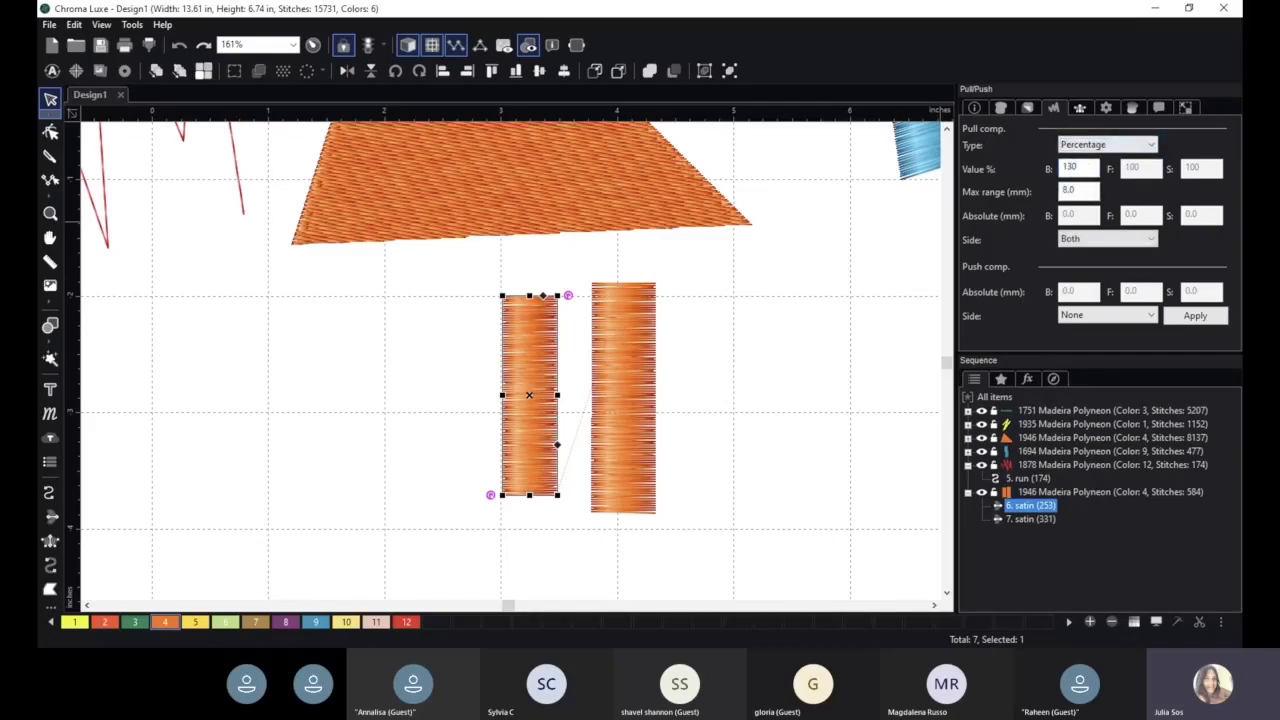
pyautogui.click(1195, 315)
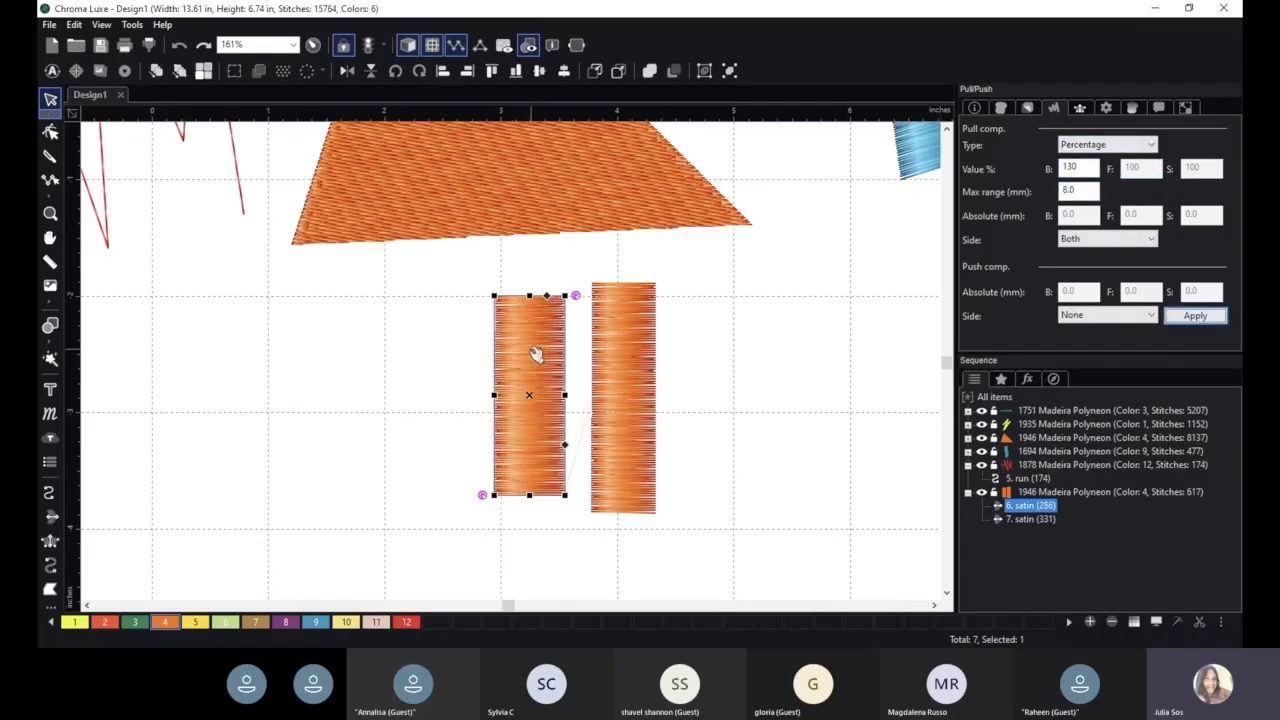
pyautogui.hotkey('ctrl', 'z')
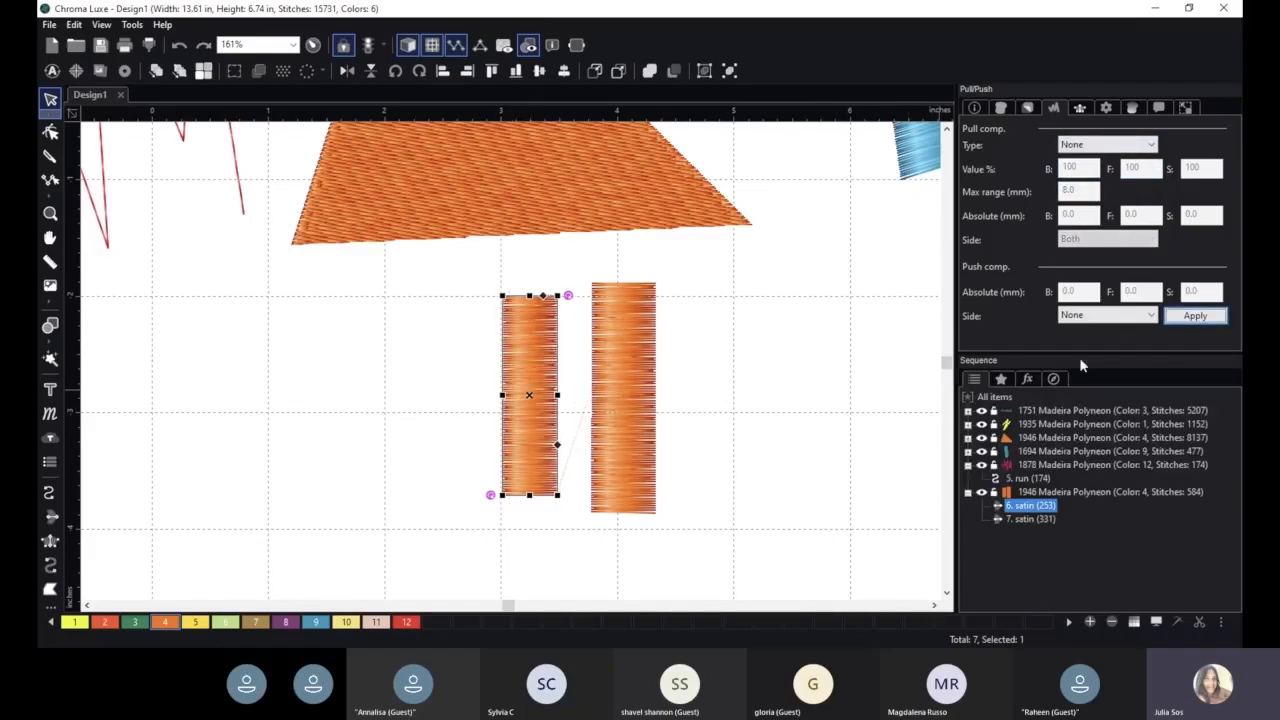
# - Reapply percentage pull compensation at 130 % to the left satin column
pyautogui.click(1112, 147)
pyautogui.click(1090, 172)
pyautogui.doubleClick(1070, 168)
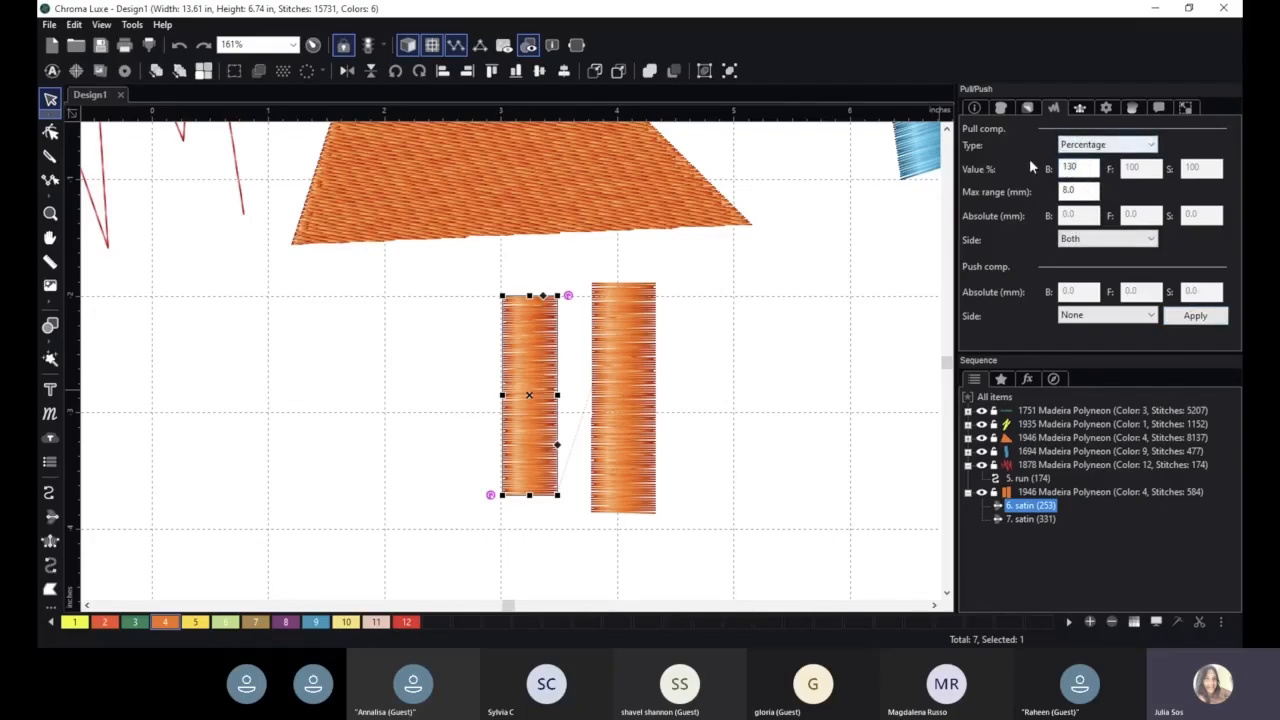
pyautogui.click(1196, 316)
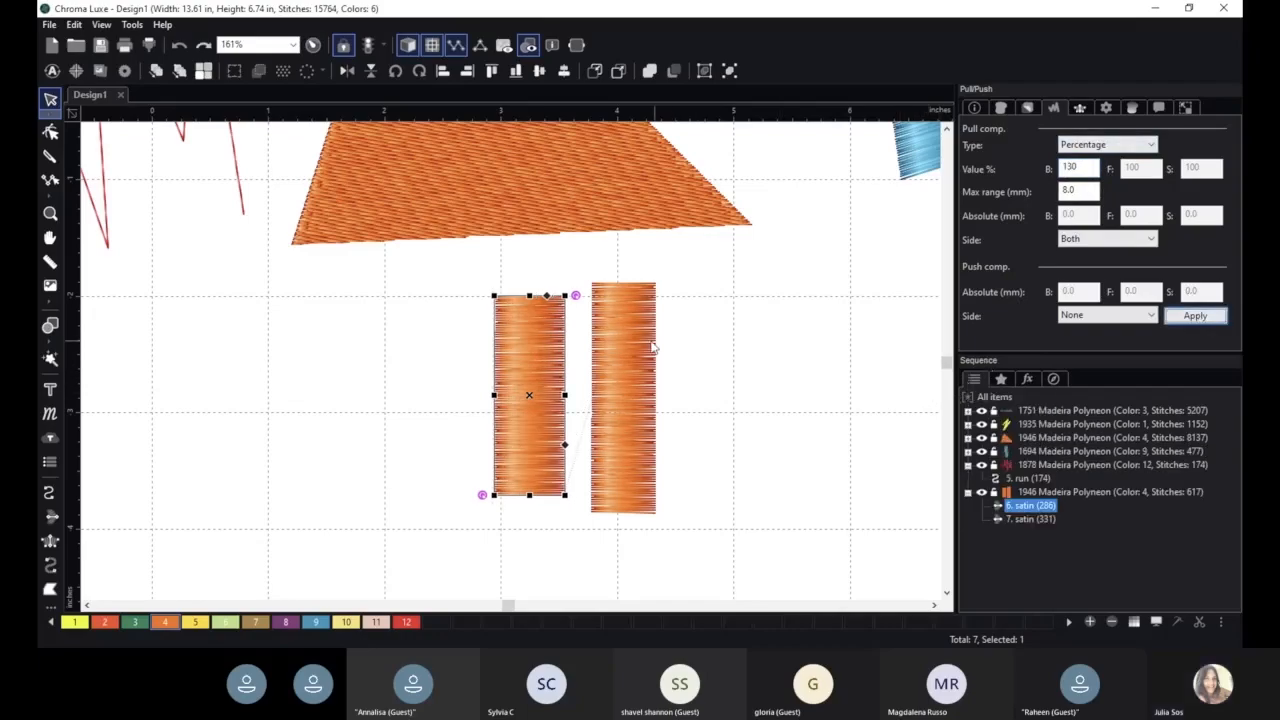
# - Apply push compensation to both sides of the right satin column with 0.4 mm
pyautogui.click(623, 324)
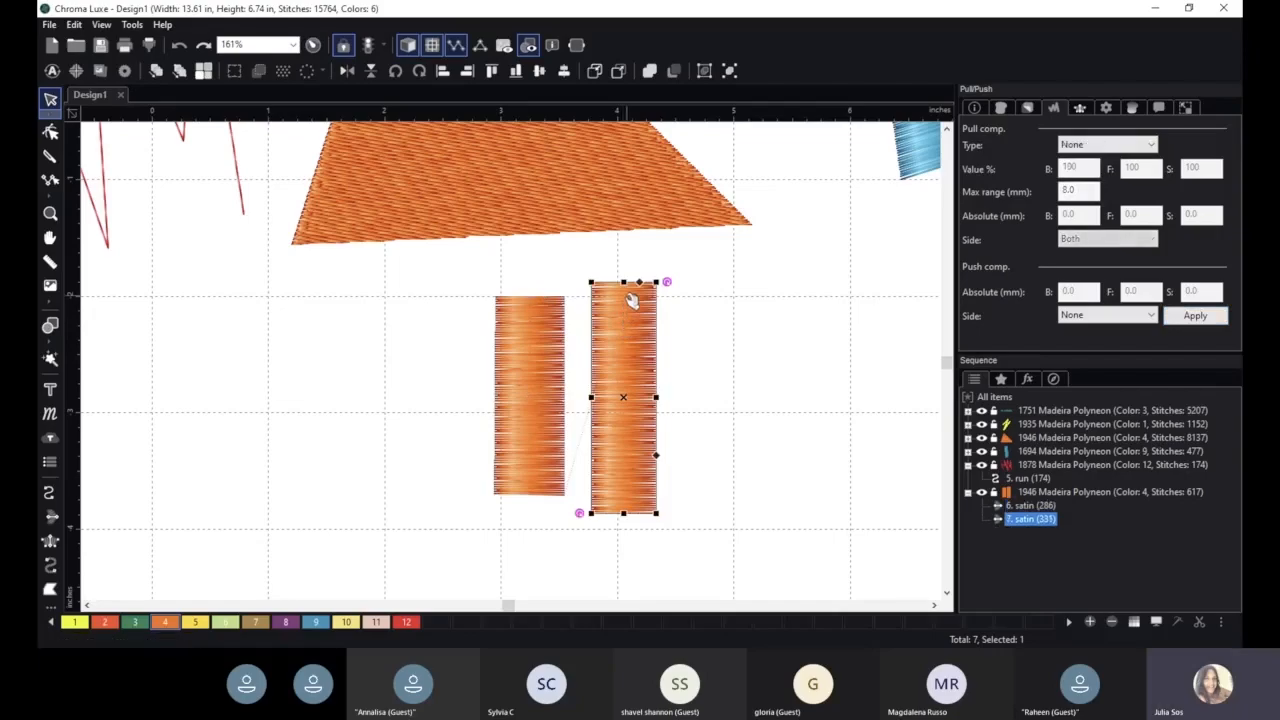
pyautogui.click(1089, 316)
pyautogui.click(1088, 337)
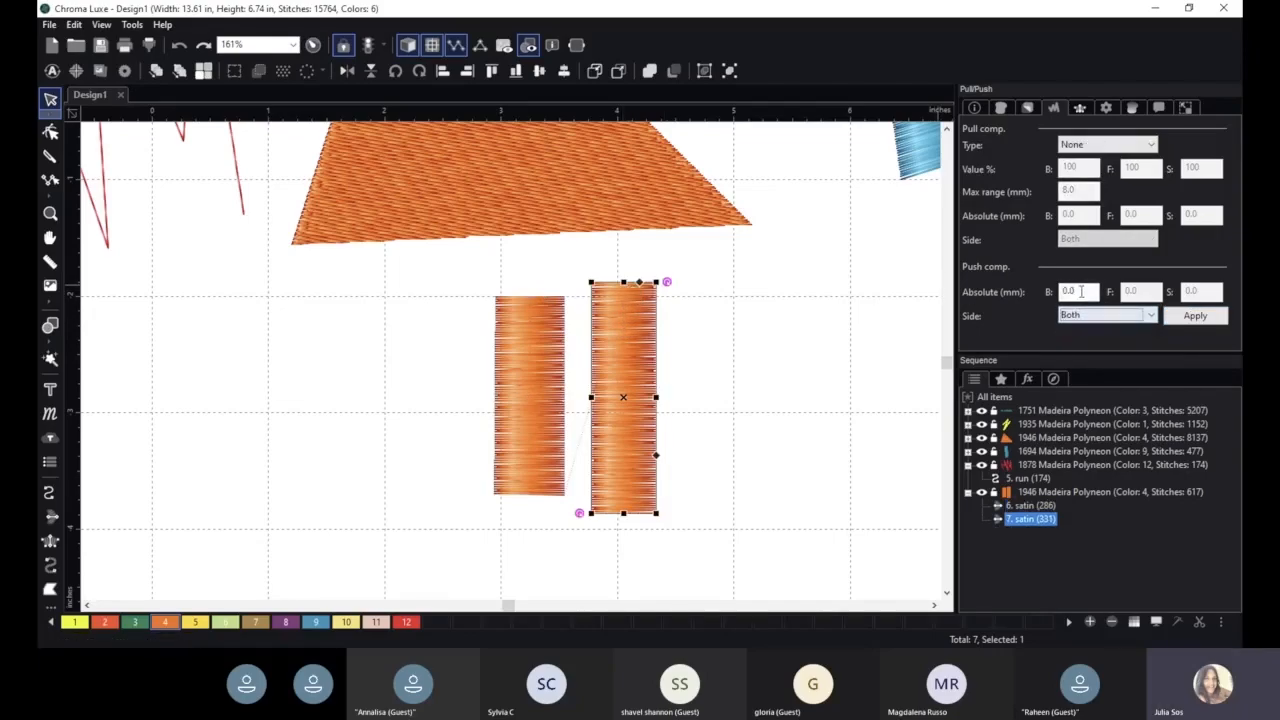
pyautogui.click(1076, 291)
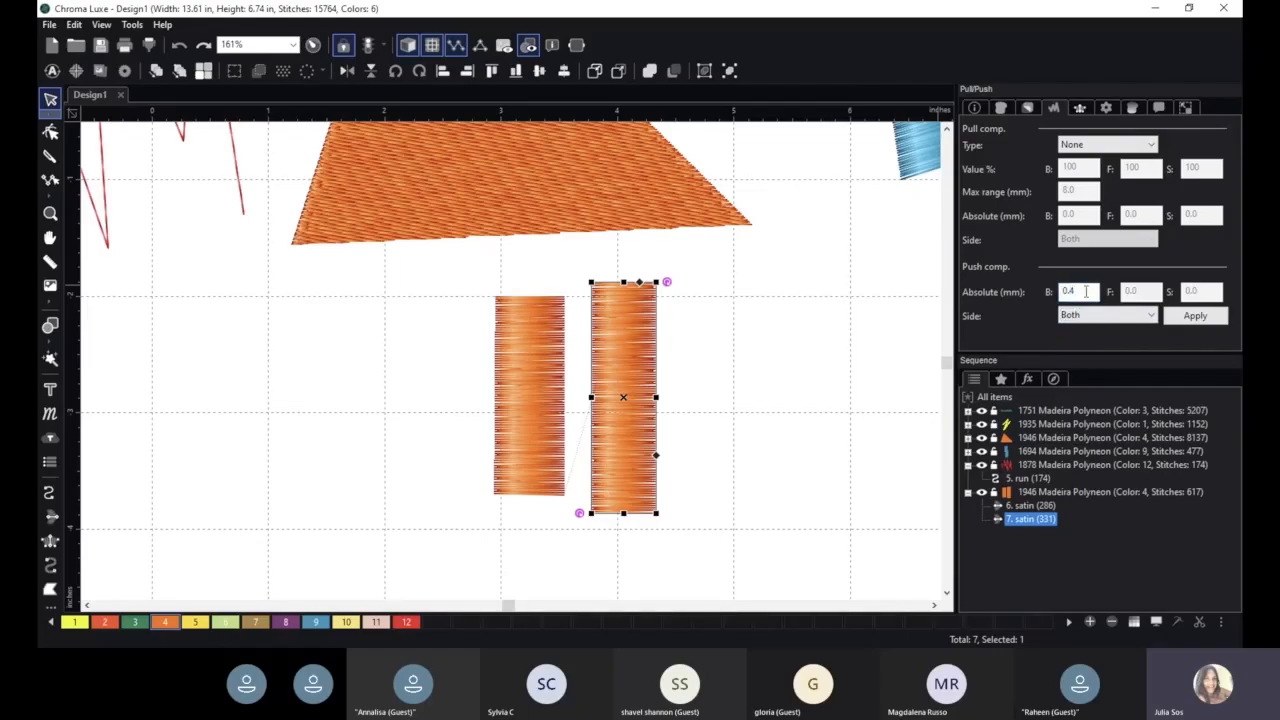
pyautogui.click(1206, 315)
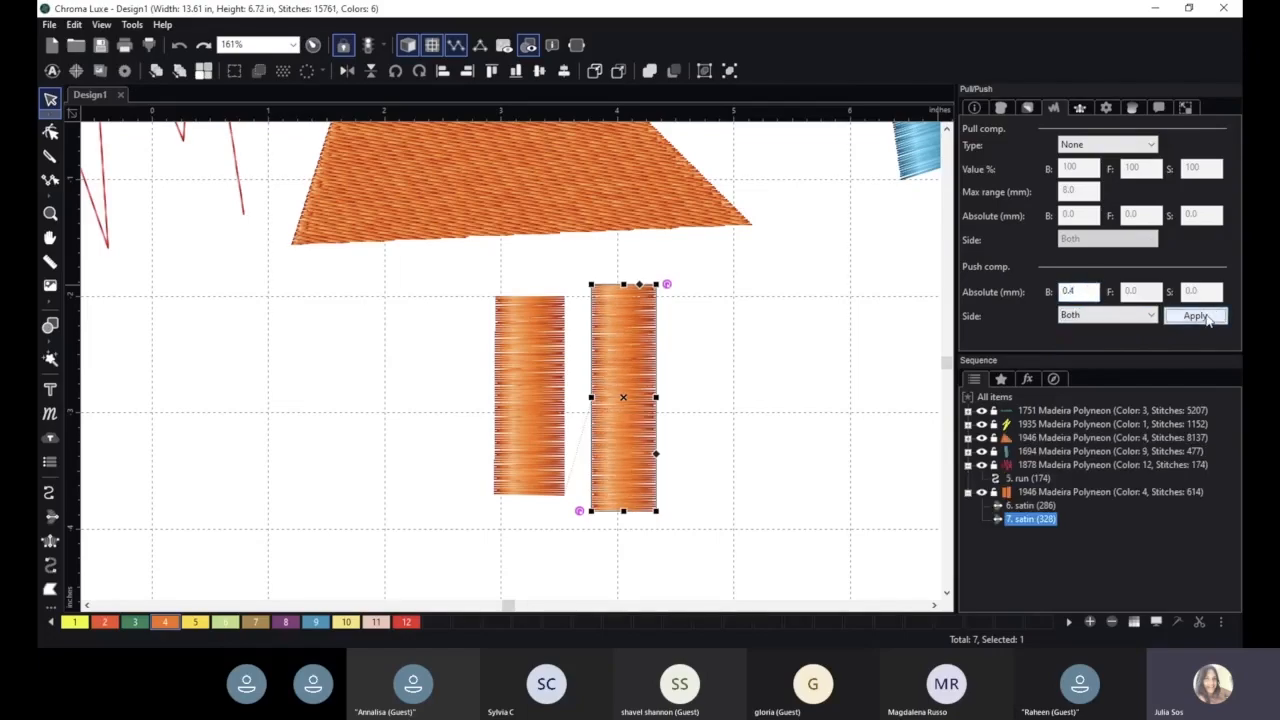
# - Raise the right column's push compensation to 0.6 mm and then 1 mm, applying each
pyautogui.moveTo(1080, 292); pyautogui.dragTo(1072, 291)
pyautogui.click(1196, 316)
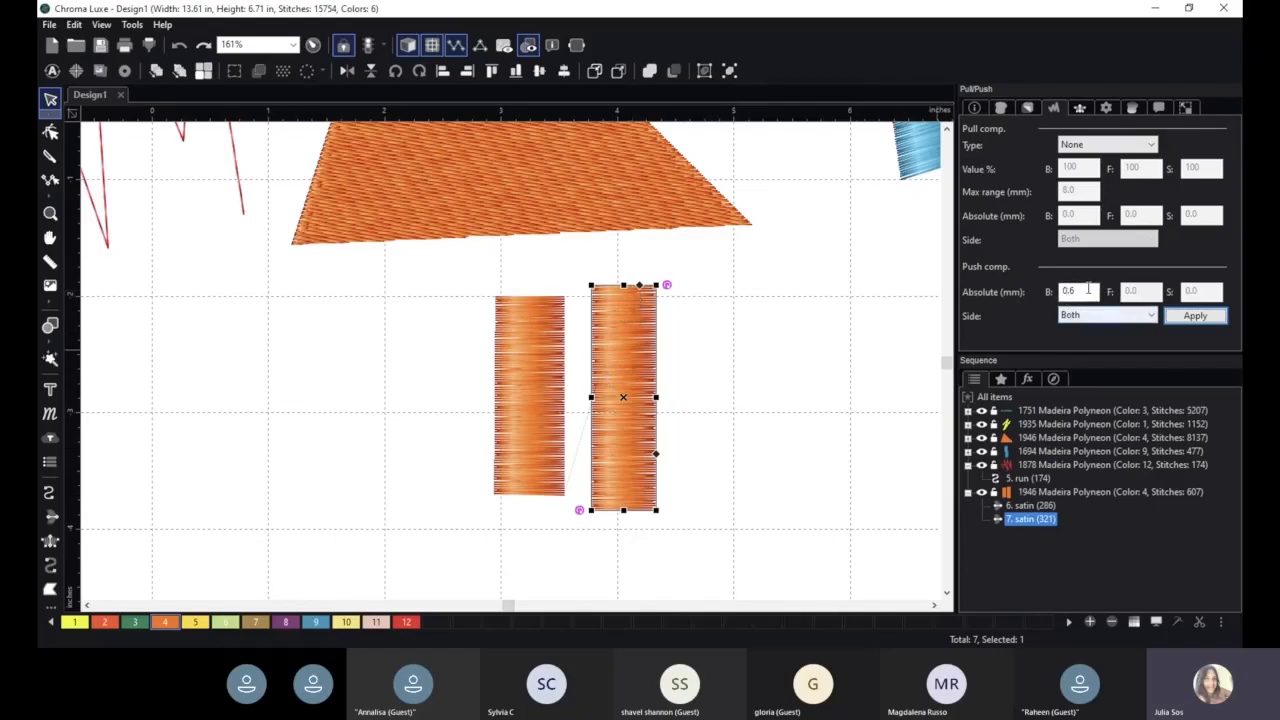
pyautogui.doubleClick(1070, 290)
pyautogui.write('1')
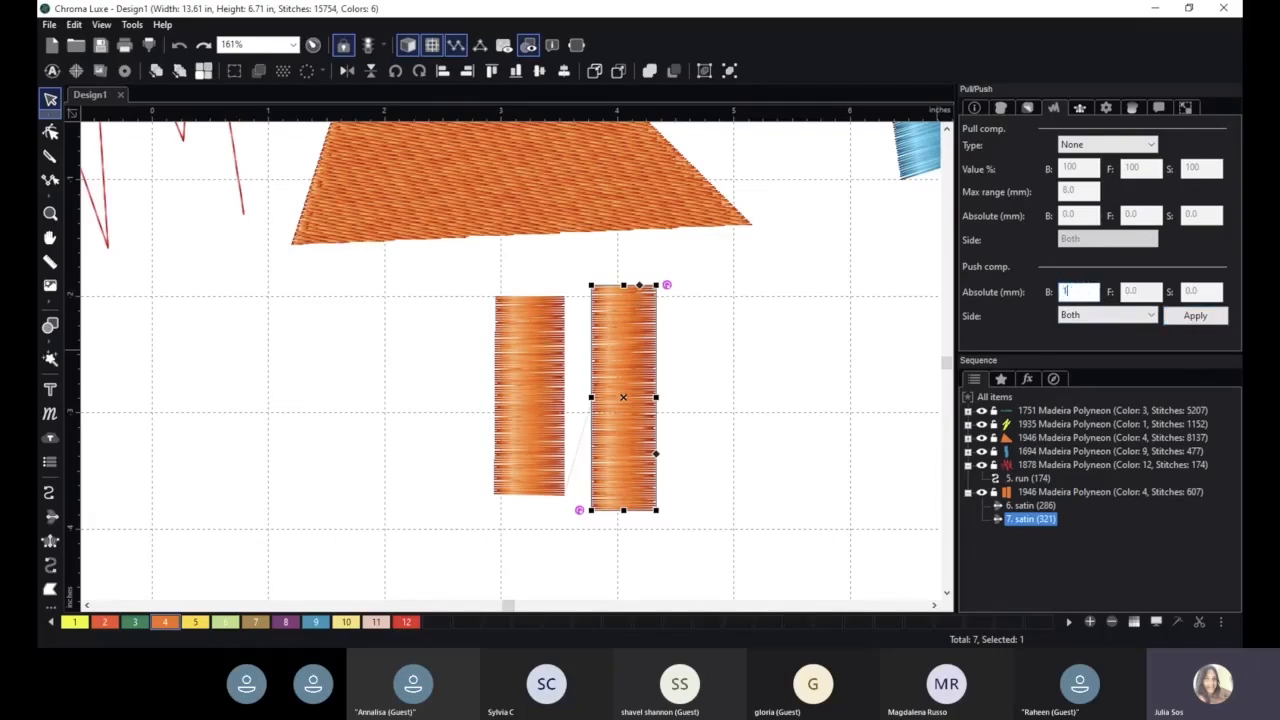
pyautogui.click(1195, 315)
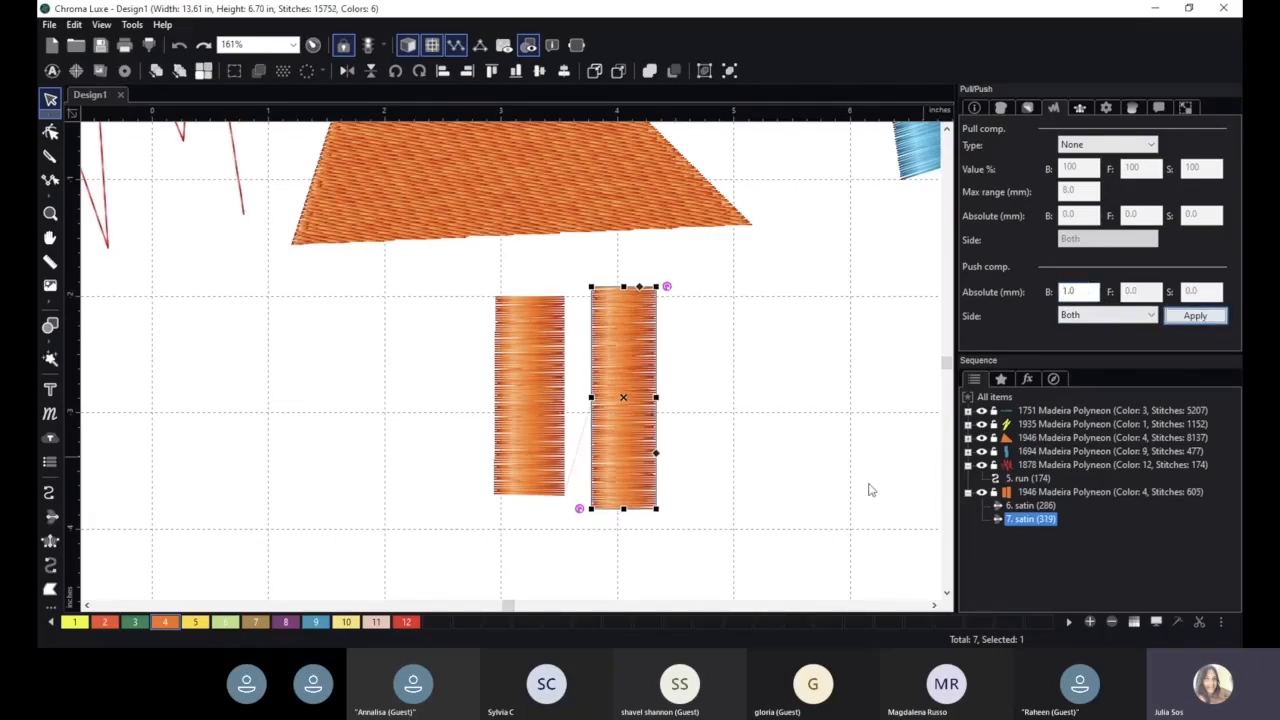
# - Set the right column's push compensation to 3 mm and apply it
pyautogui.doubleClick(1093, 291)
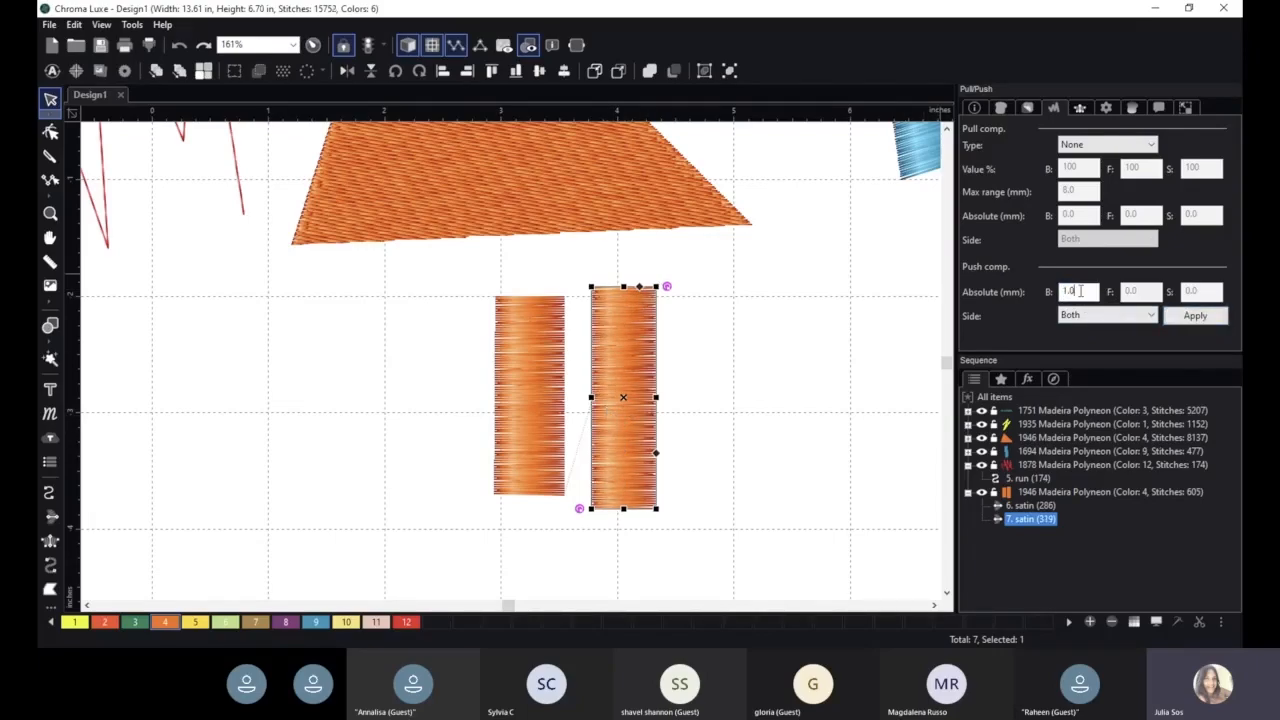
pyautogui.write('3')
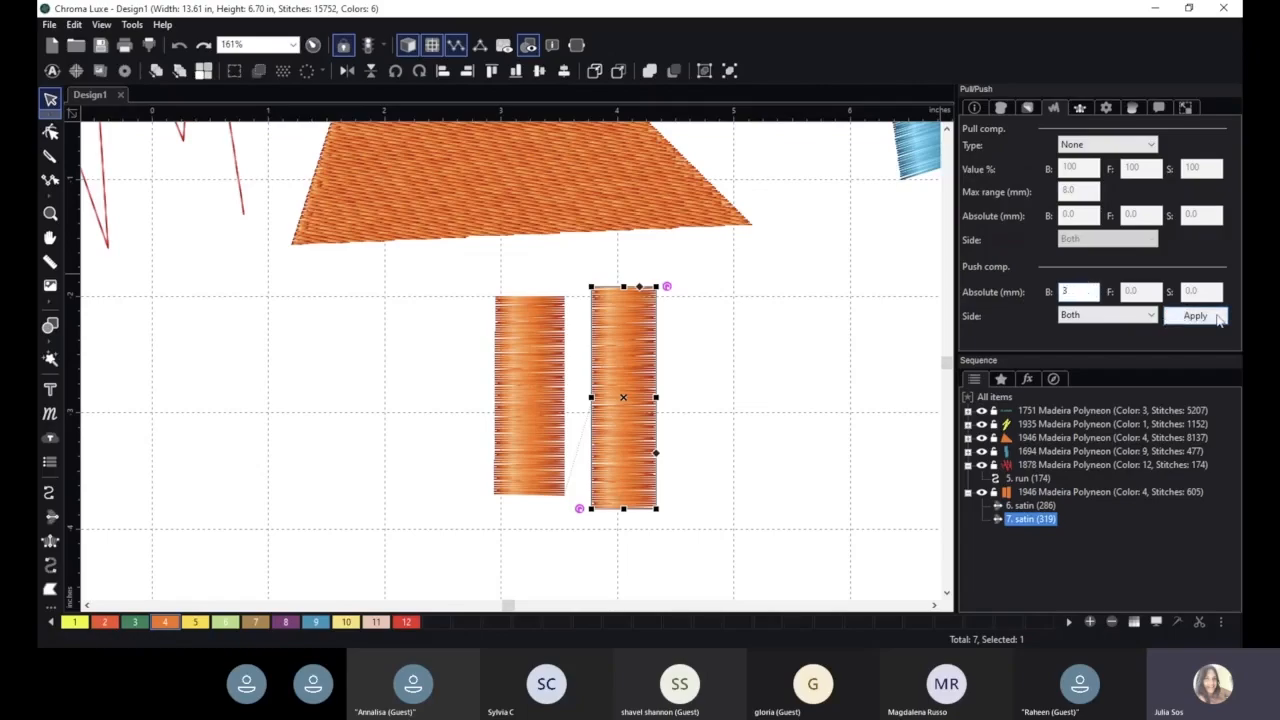
pyautogui.click(1205, 317)
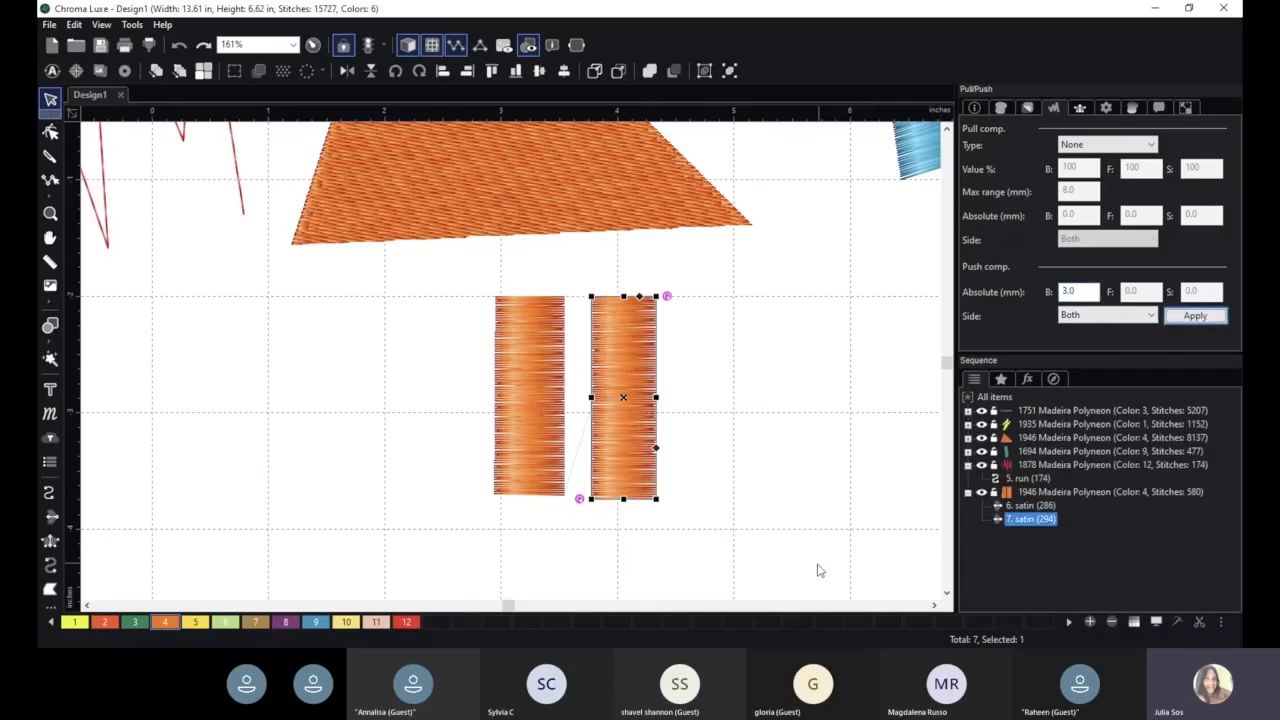
# - Compare the two satin columns by selecting each in turn
pyautogui.click(778, 517)
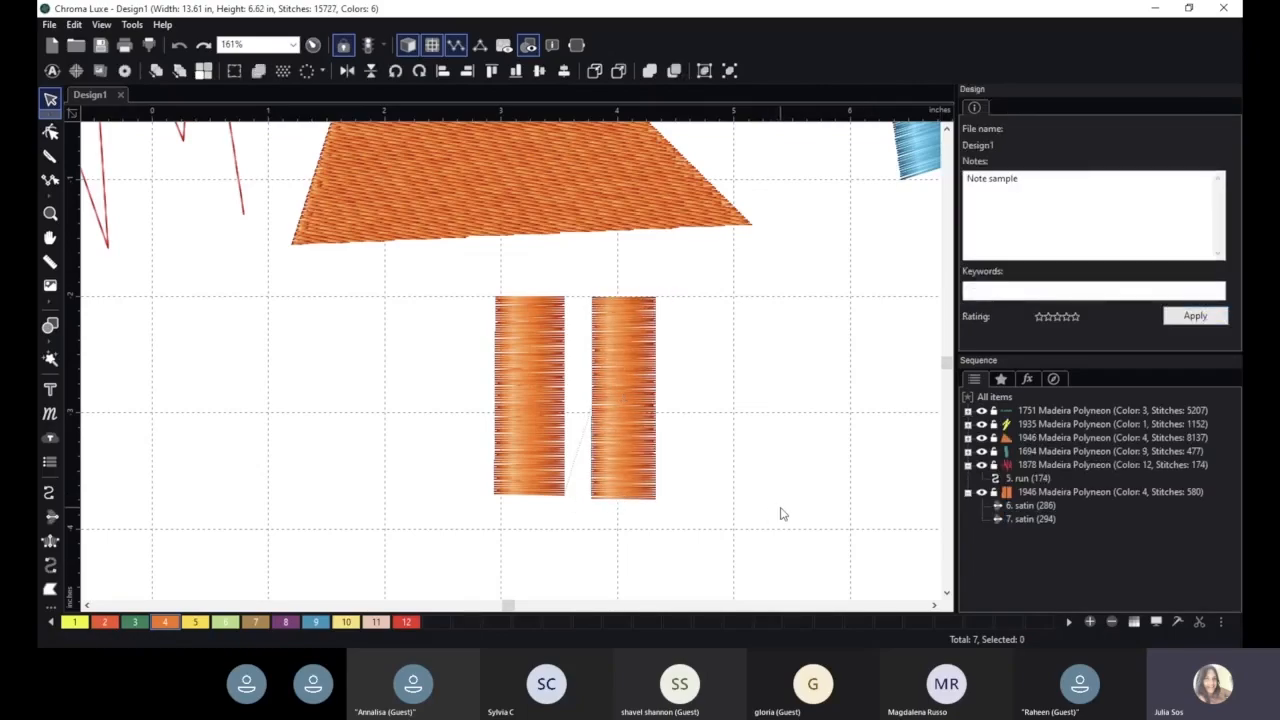
pyautogui.click(525, 365)
pyautogui.click(611, 362)
pyautogui.click(532, 358)
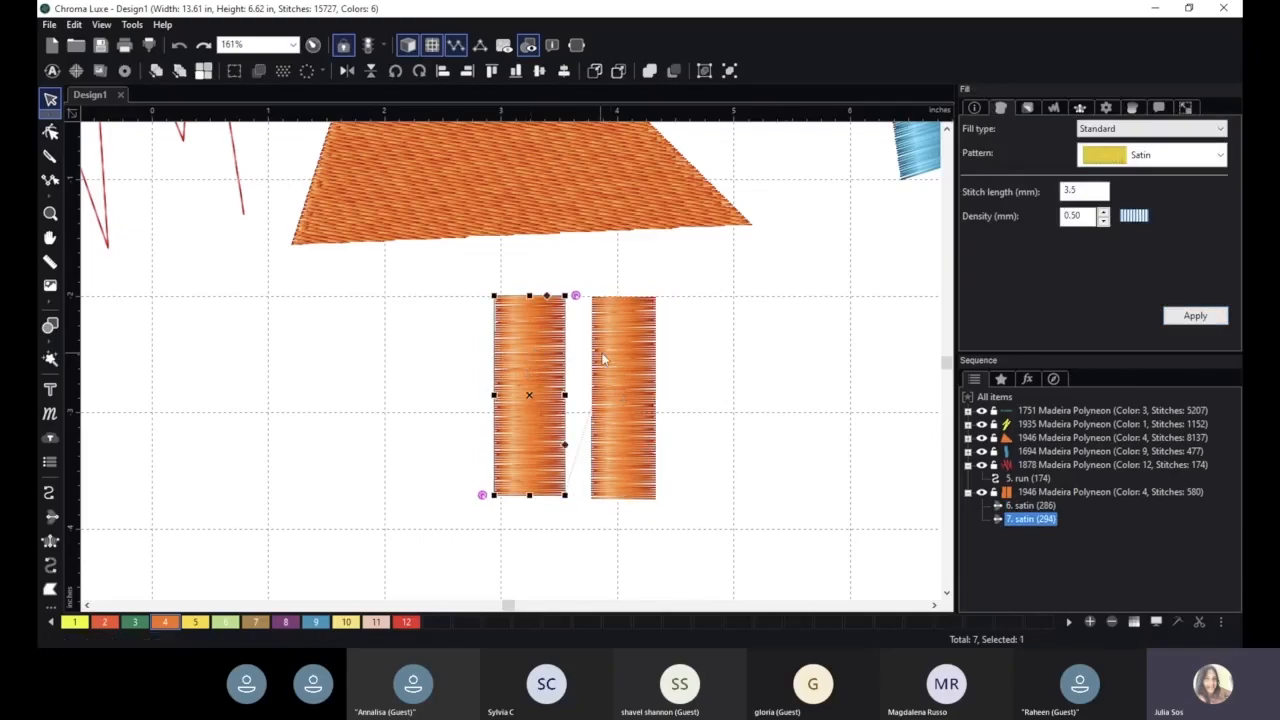
pyautogui.click(627, 365)
pyautogui.scroll(-1, 870, 501)
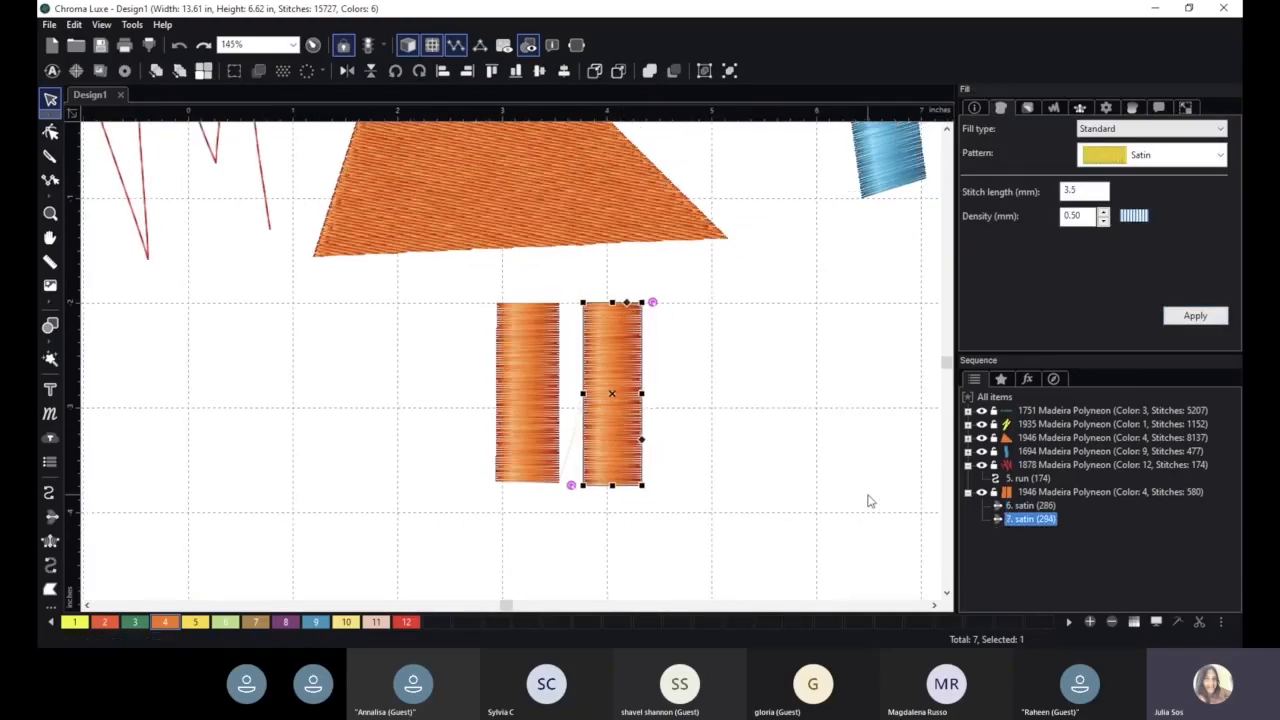
pyautogui.click(822, 501)
pyautogui.scroll(-2, 822, 501)
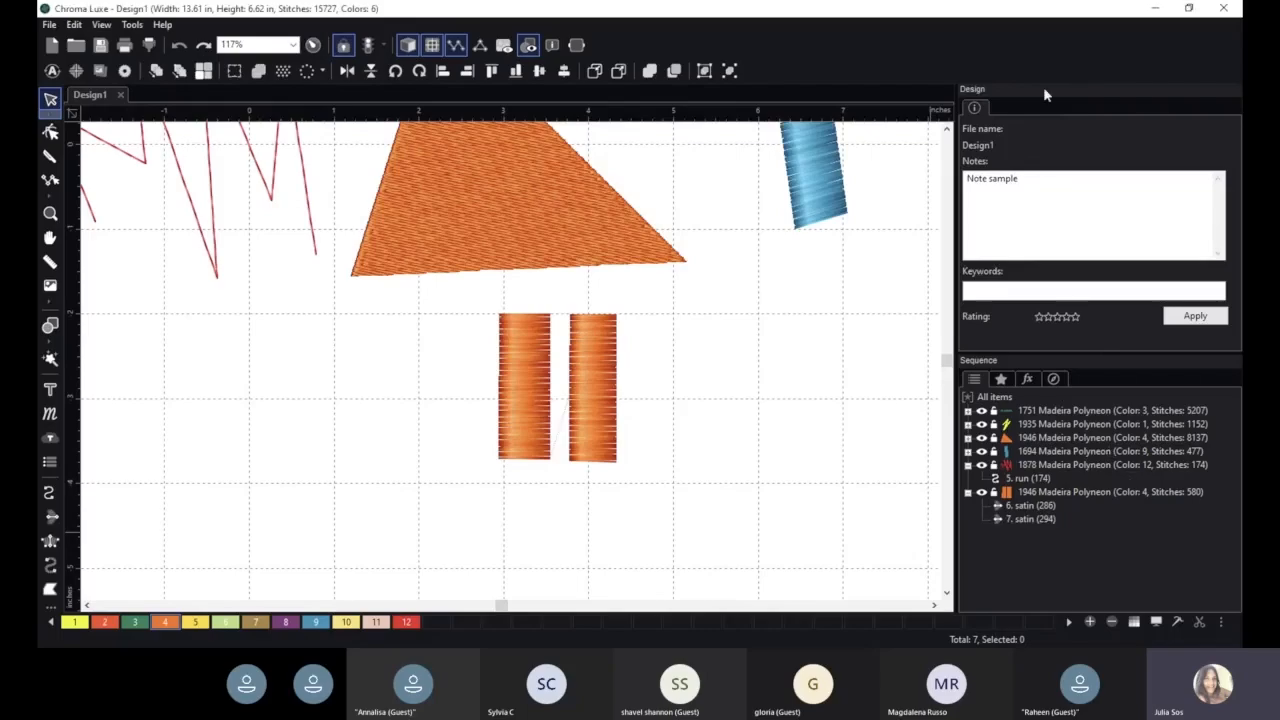
pyautogui.scroll(-1, 731, 328)
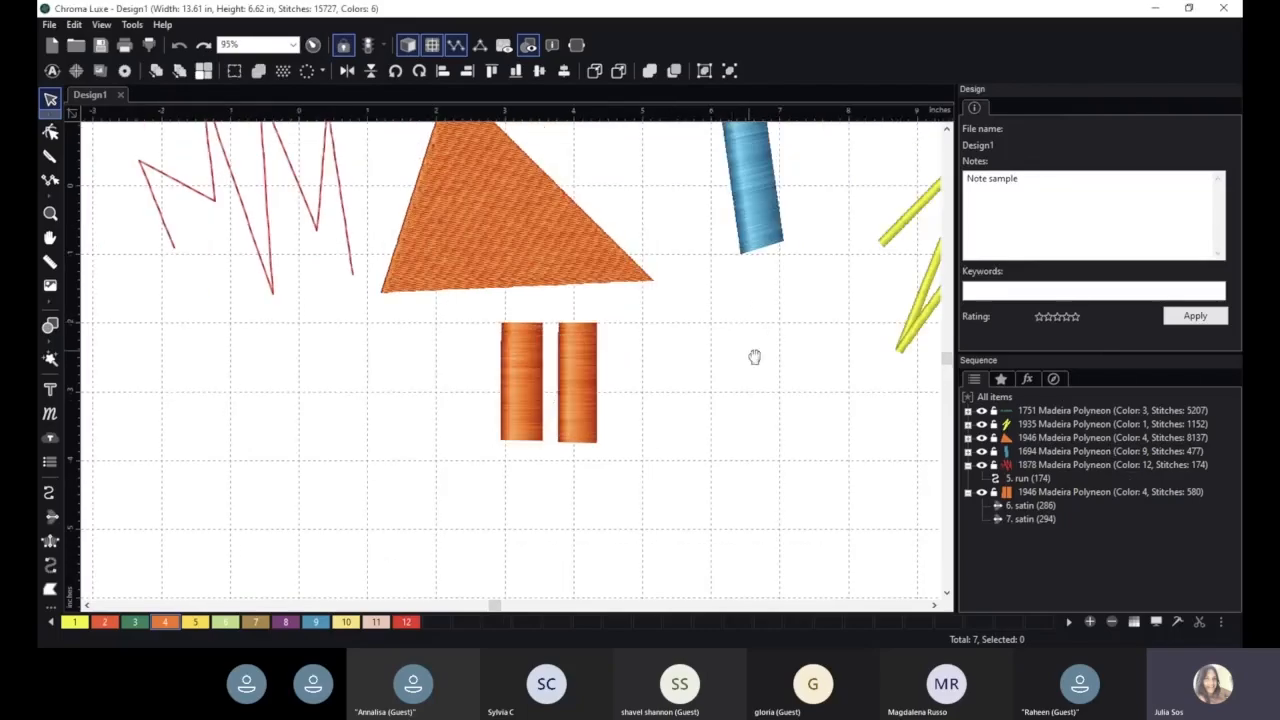
# - Select the orange triangle and narrow it slightly by pulling its left edge inward
pyautogui.press('space')
pyautogui.moveTo(752, 355); pyautogui.dragTo(701, 448)
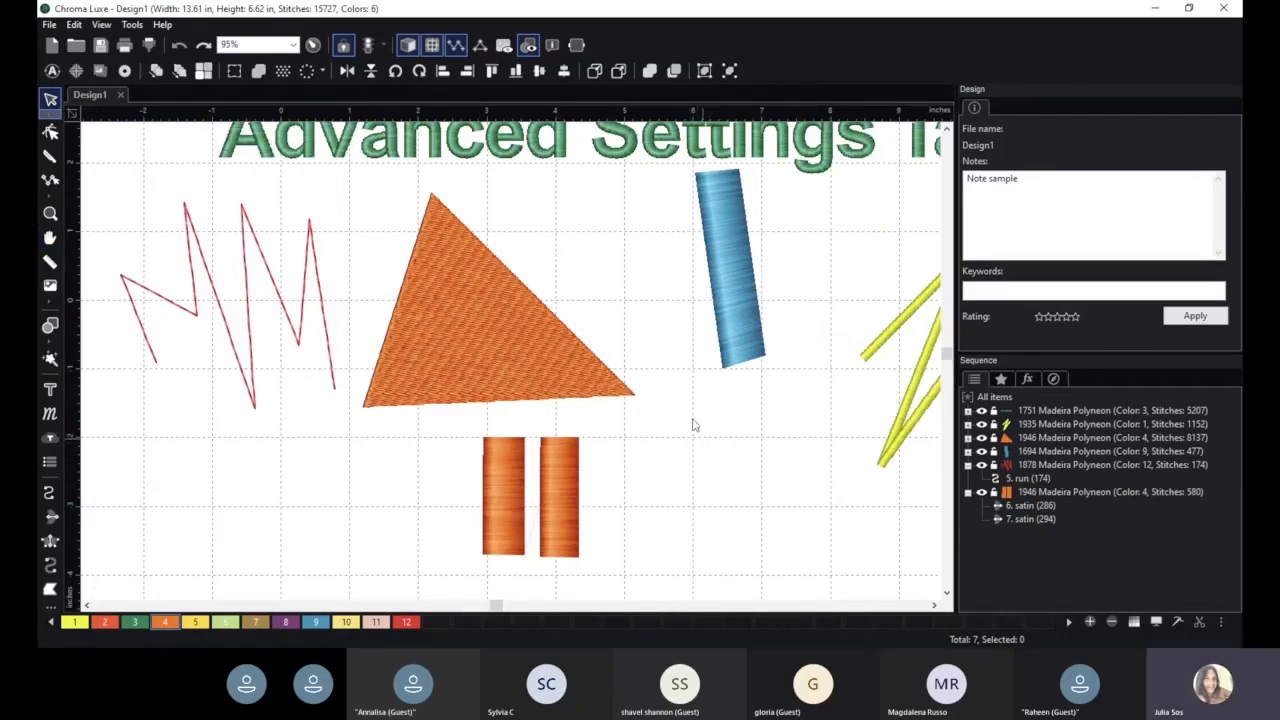
pyautogui.click(479, 329)
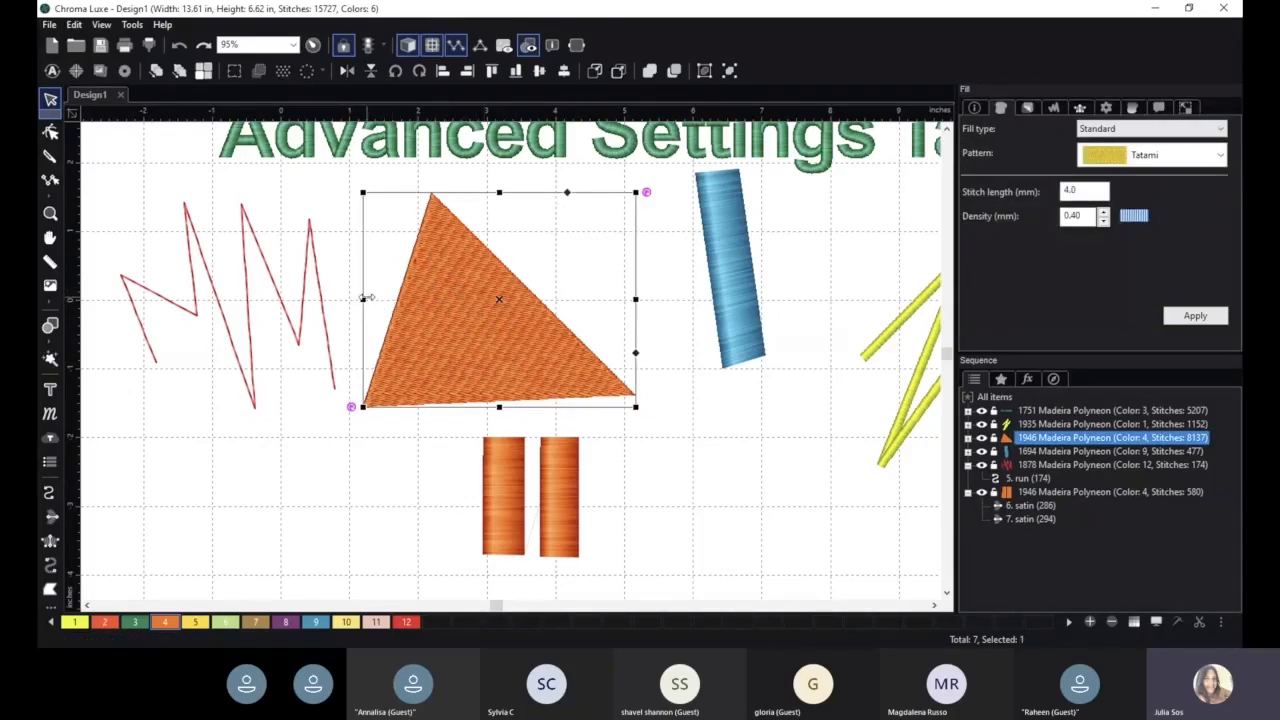
pyautogui.moveTo(366, 298); pyautogui.dragTo(375, 298)
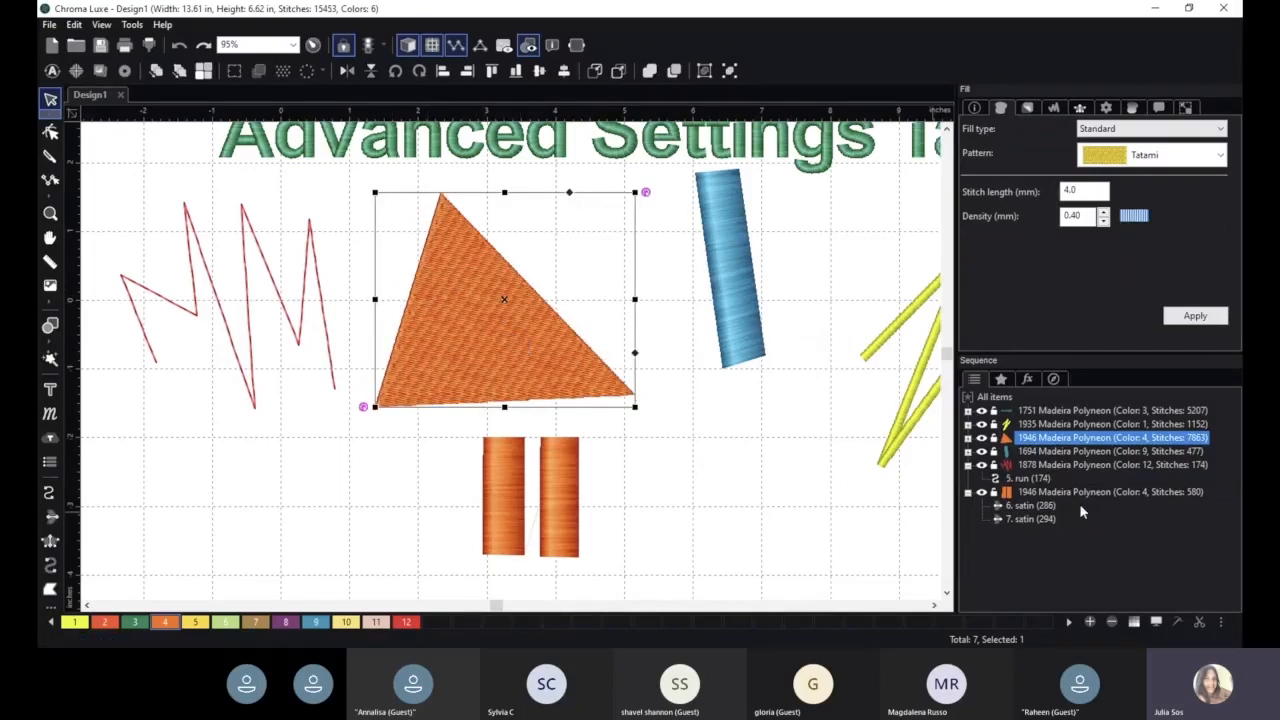
# - Set the triangle's pull compensation type to Percentage and open its B value percentage for editing
pyautogui.click(1055, 109)
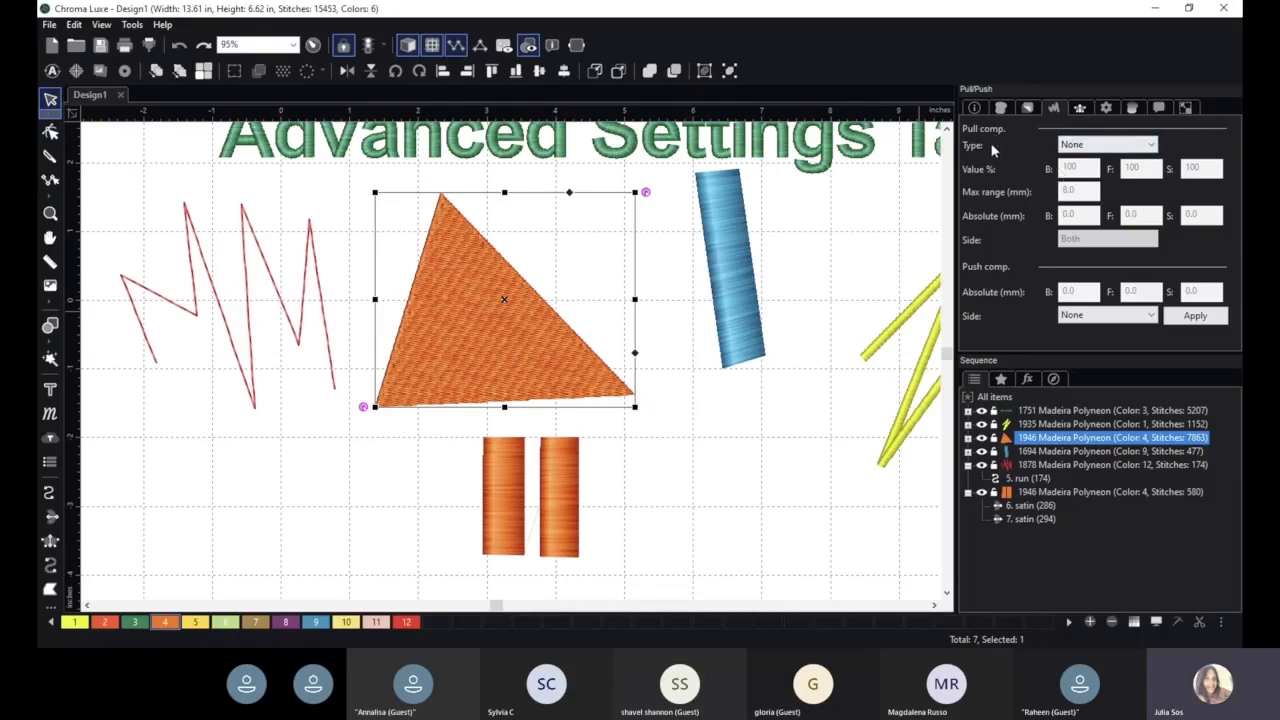
pyautogui.click(1095, 148)
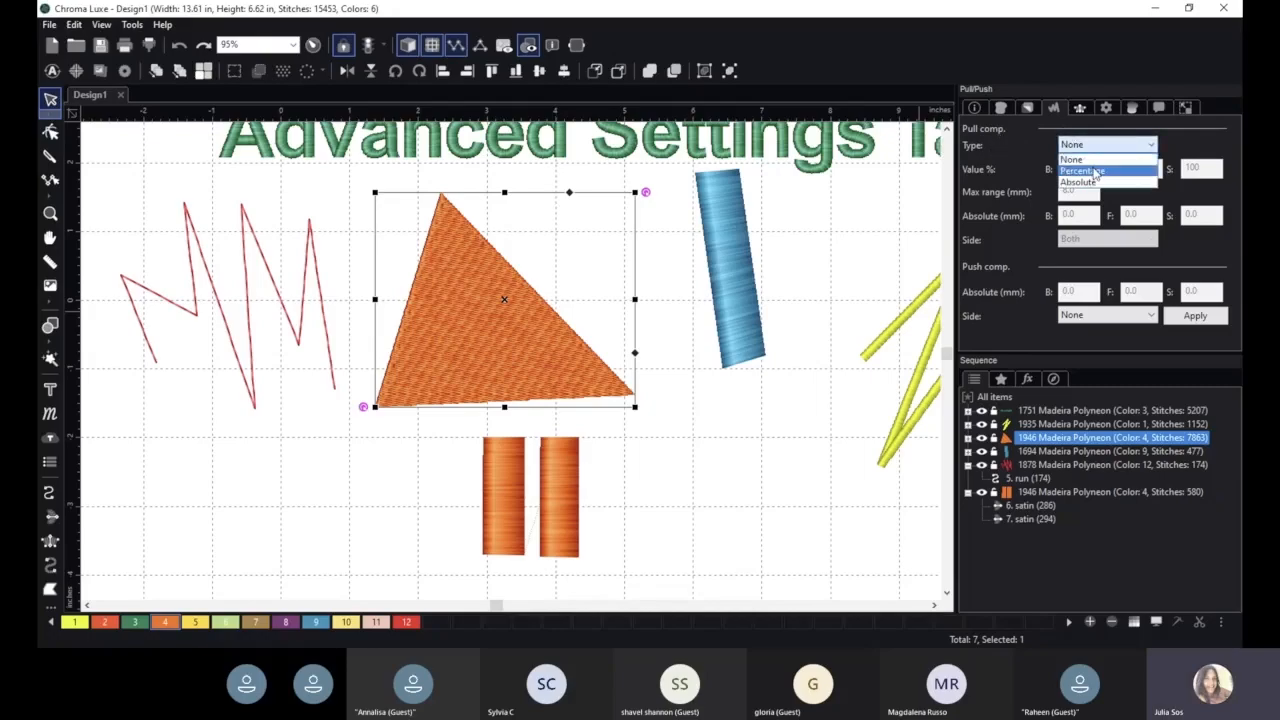
pyautogui.click(1110, 173)
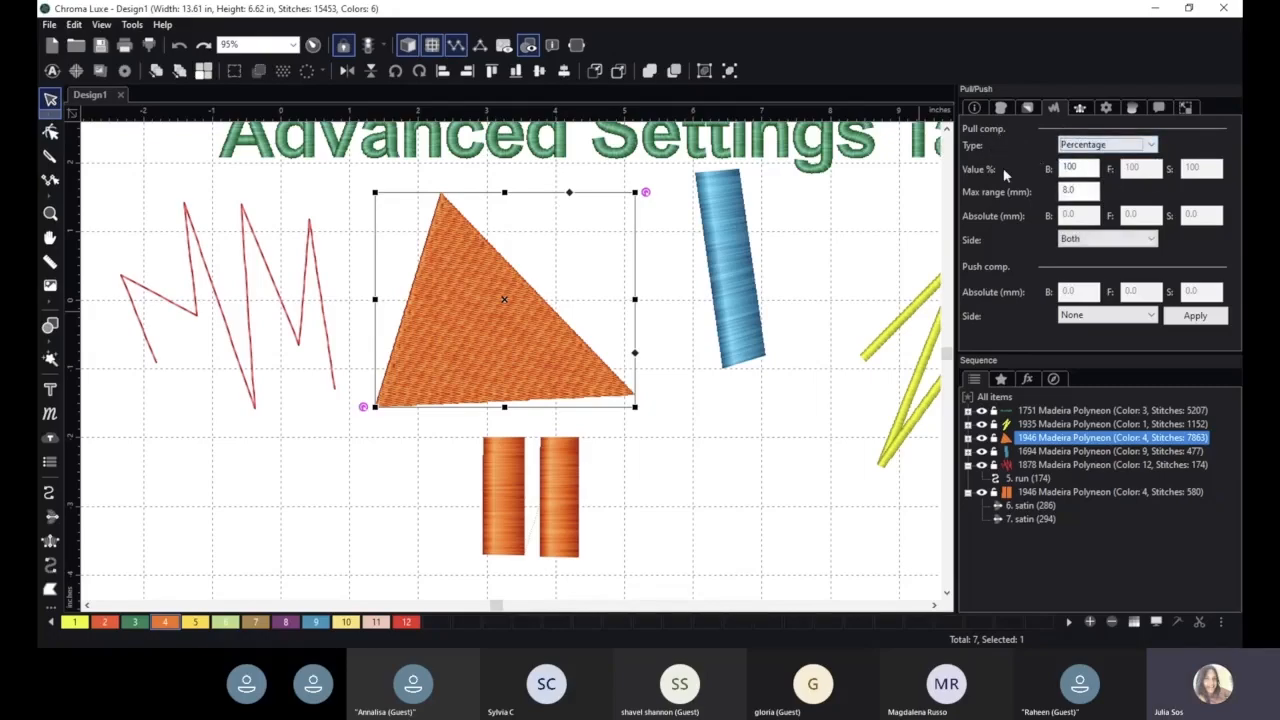
pyautogui.doubleClick(1071, 168)
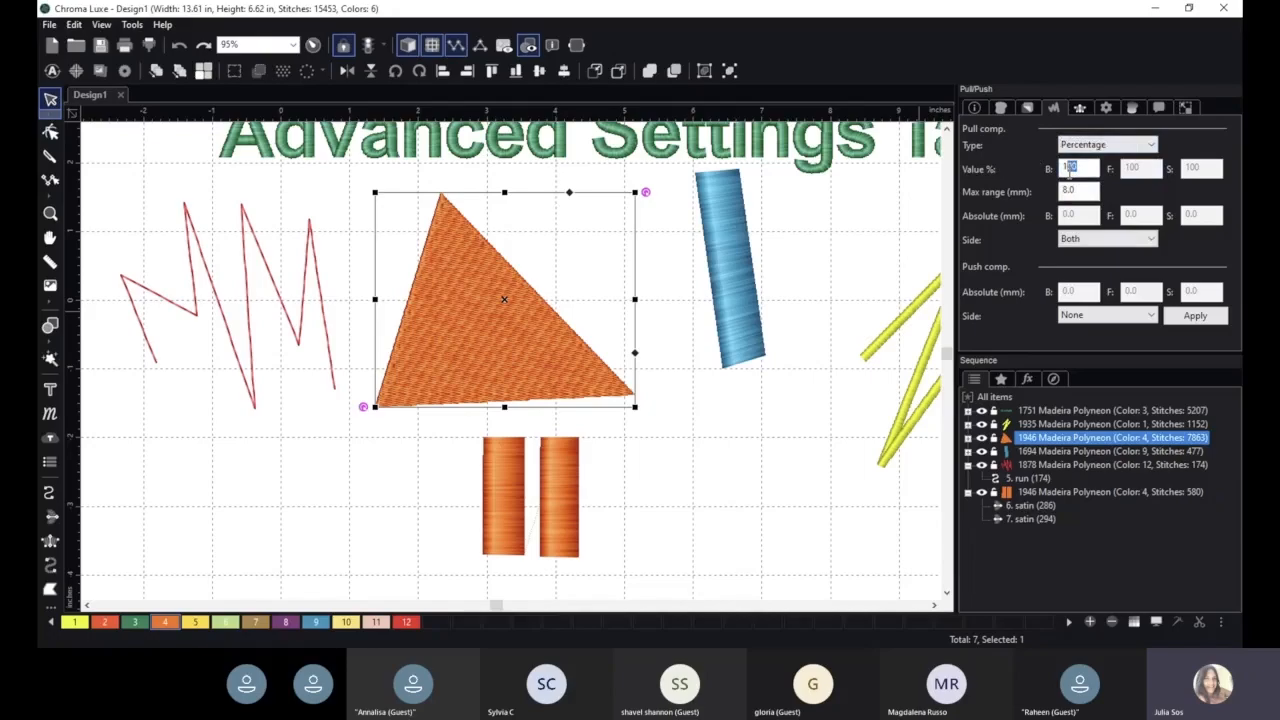
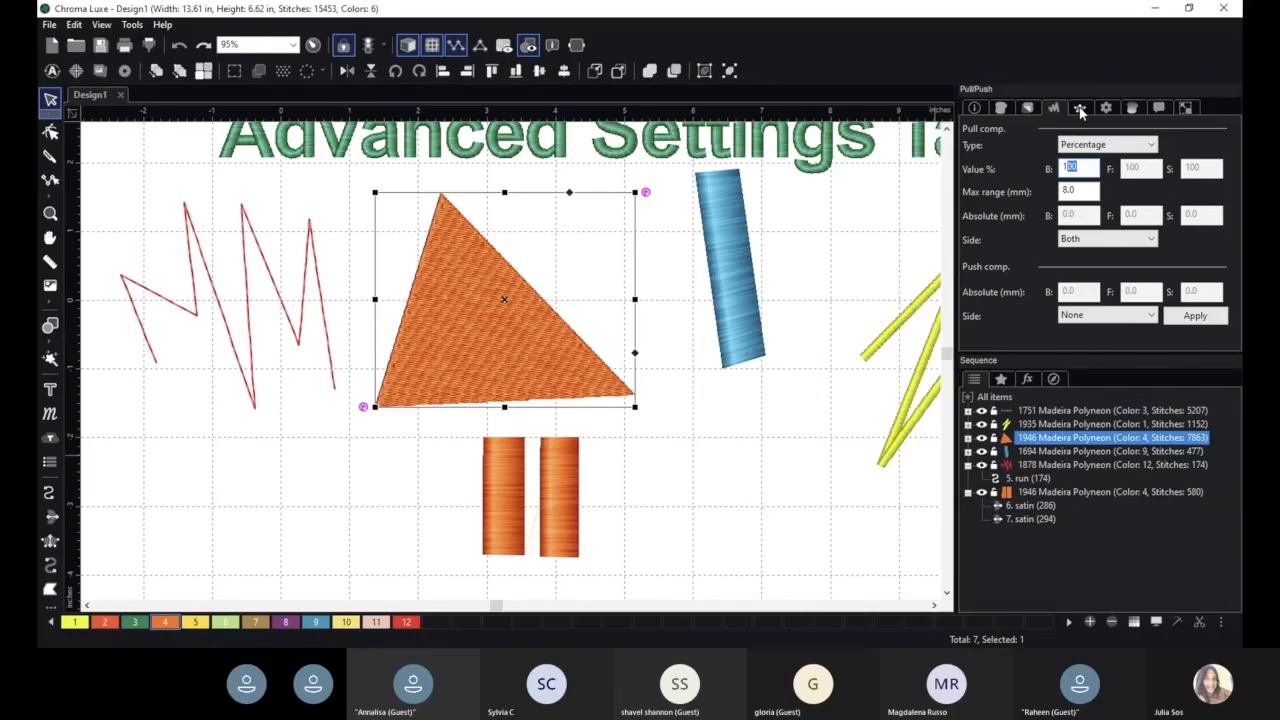
# - Set the triangle's column jagged type to Both with a jagged value of 5 mm and apply it
pyautogui.click(1080, 110)
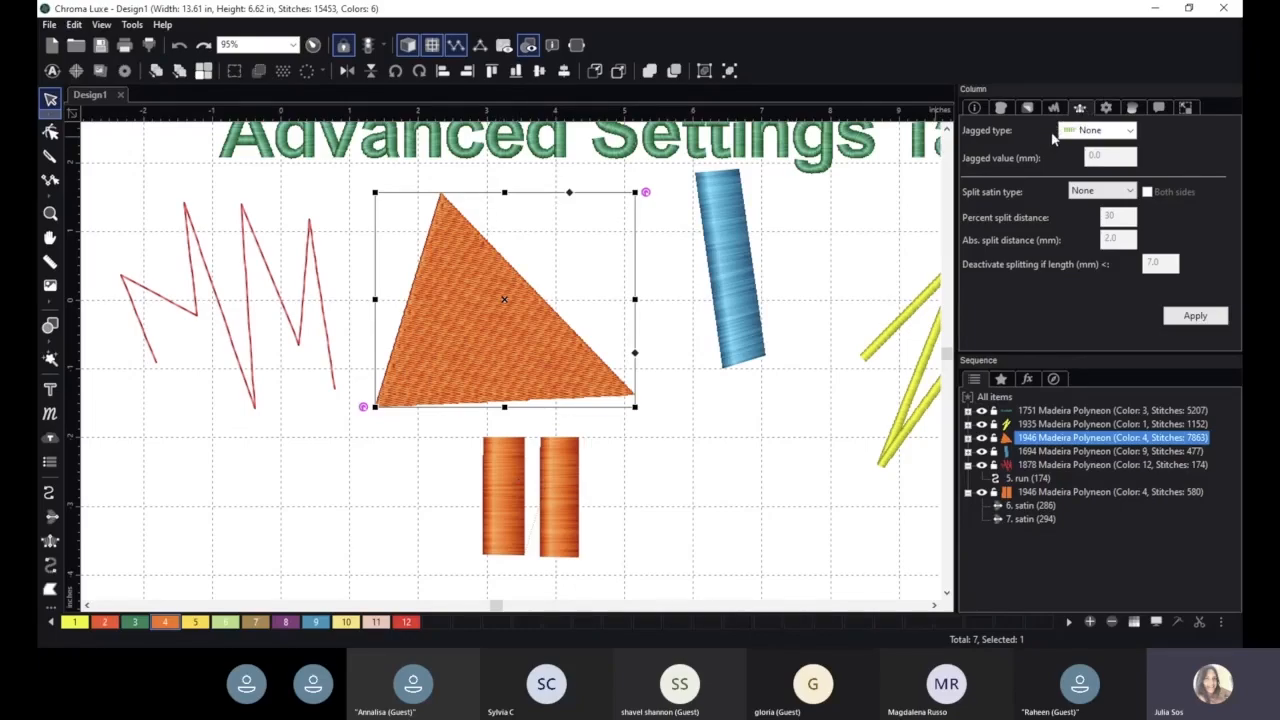
pyautogui.click(1096, 132)
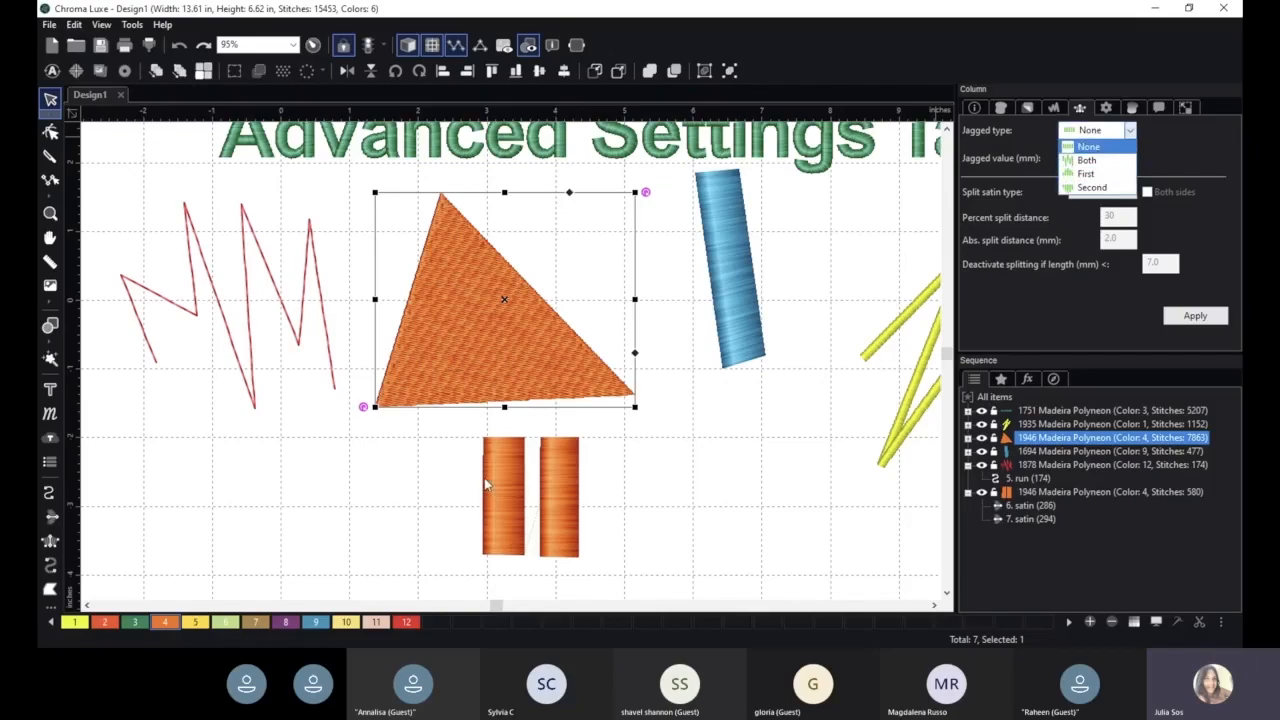
pyautogui.click(1094, 165)
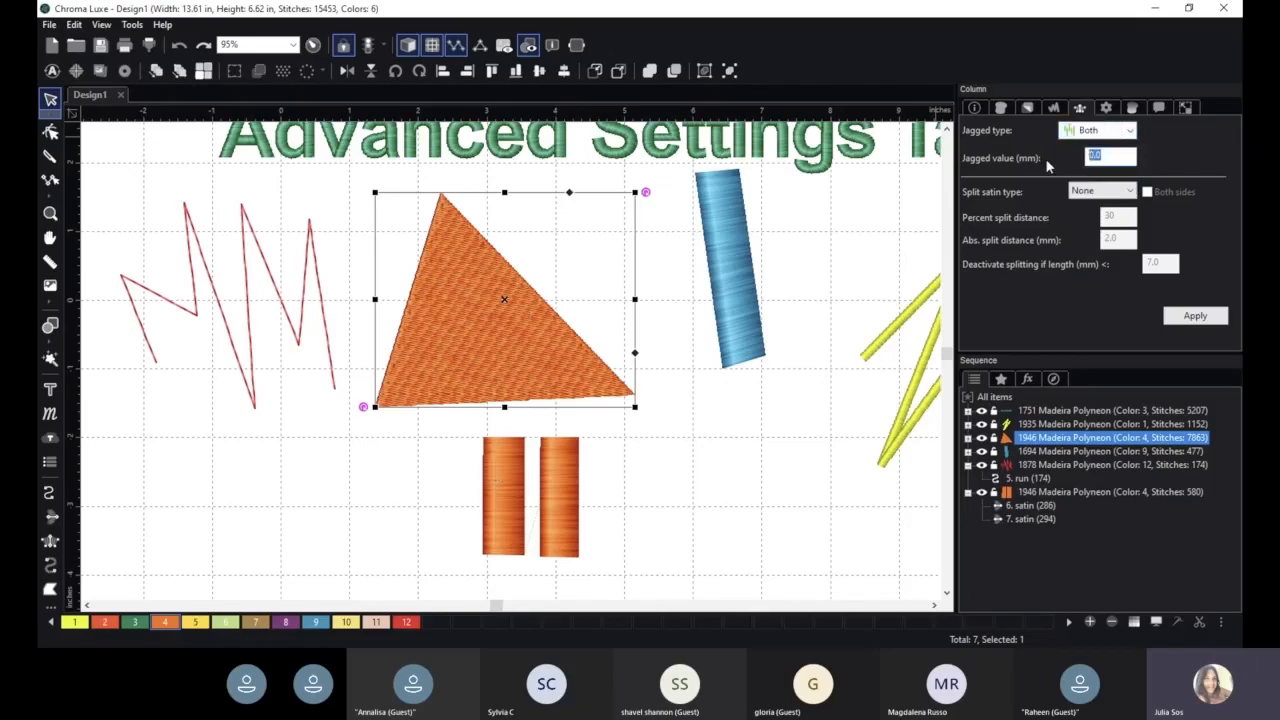
pyautogui.write('5')
pyautogui.click(1203, 314)
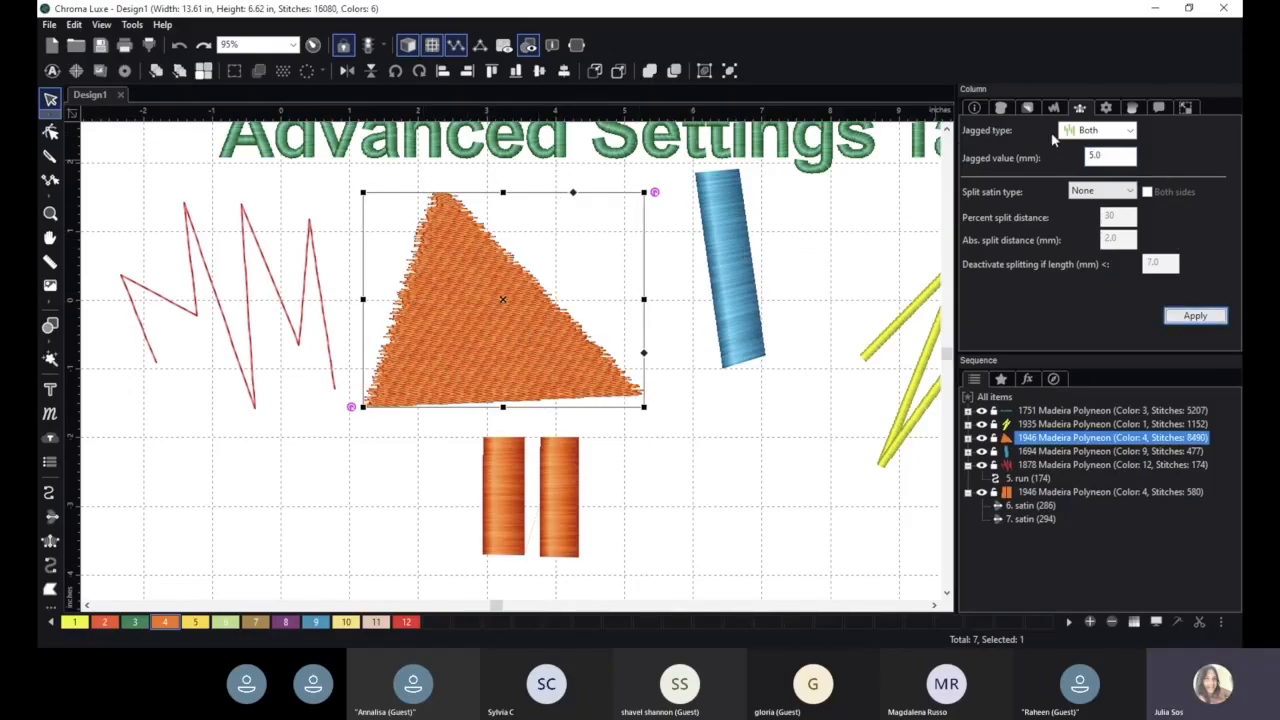
# - Zoom in to examine the triangle's jagged edges up close
pyautogui.click(1110, 133)
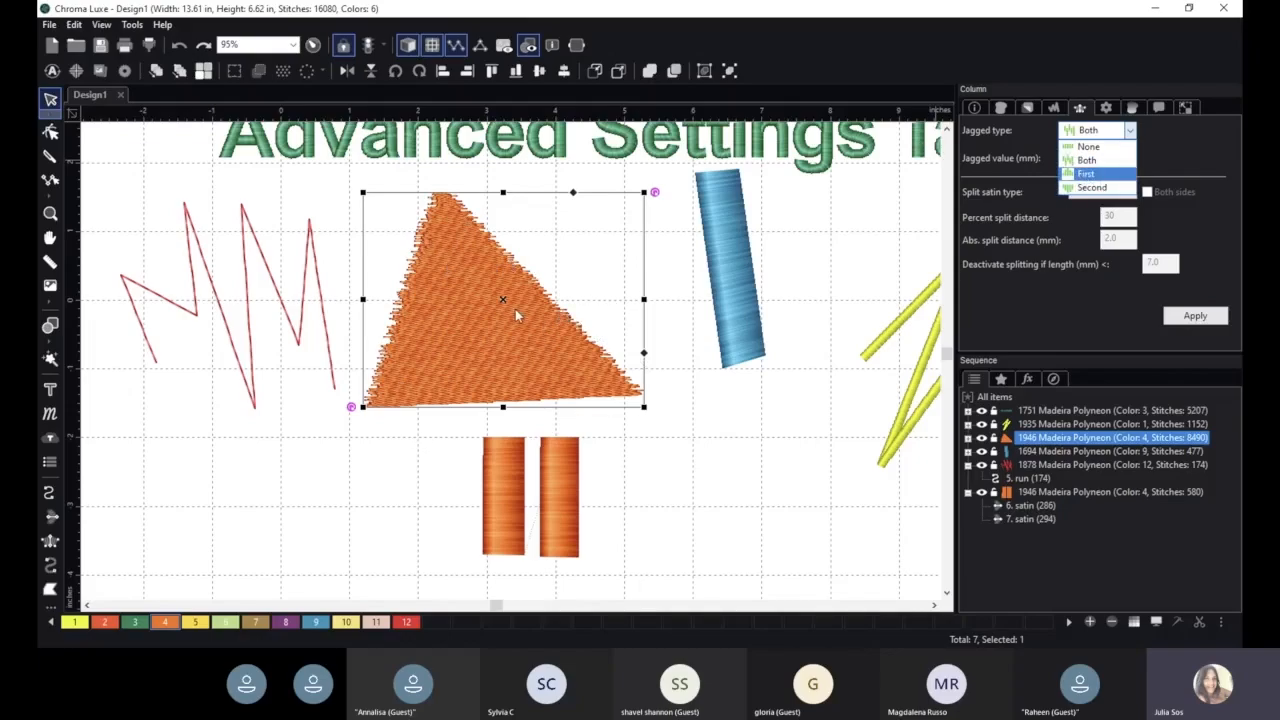
pyautogui.click(966, 170)
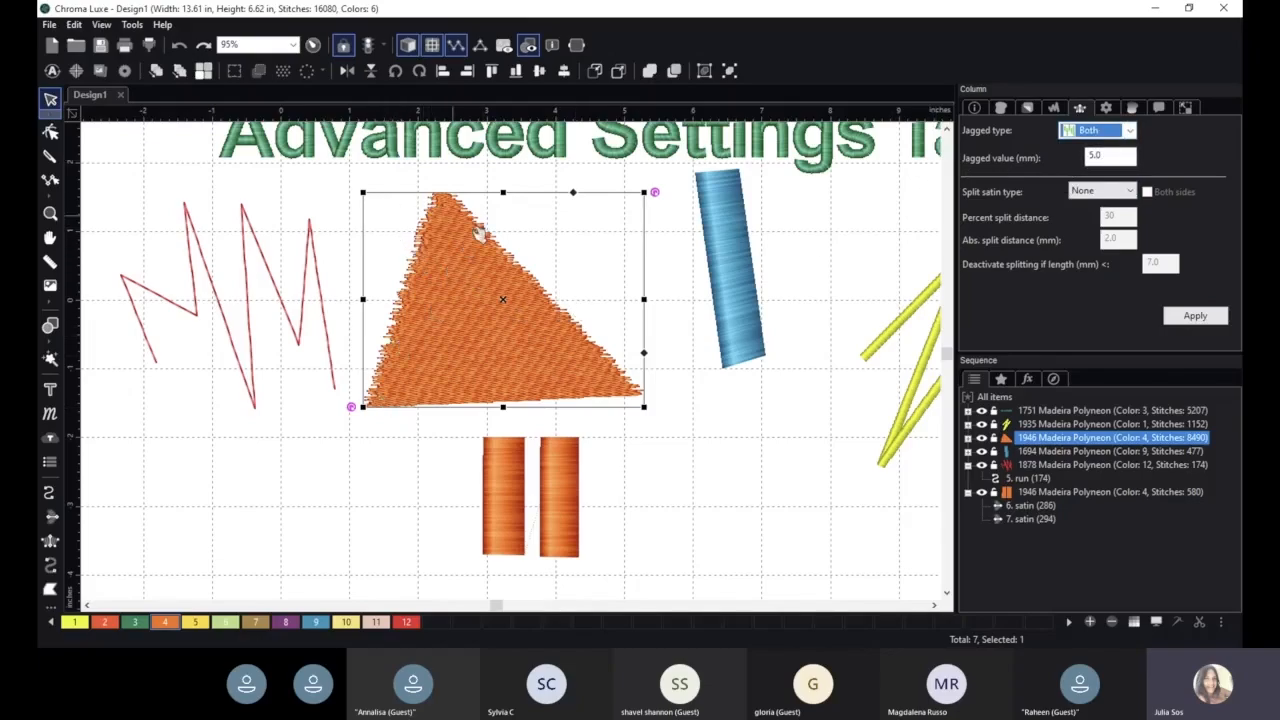
pyautogui.scroll(3, 588, 368)
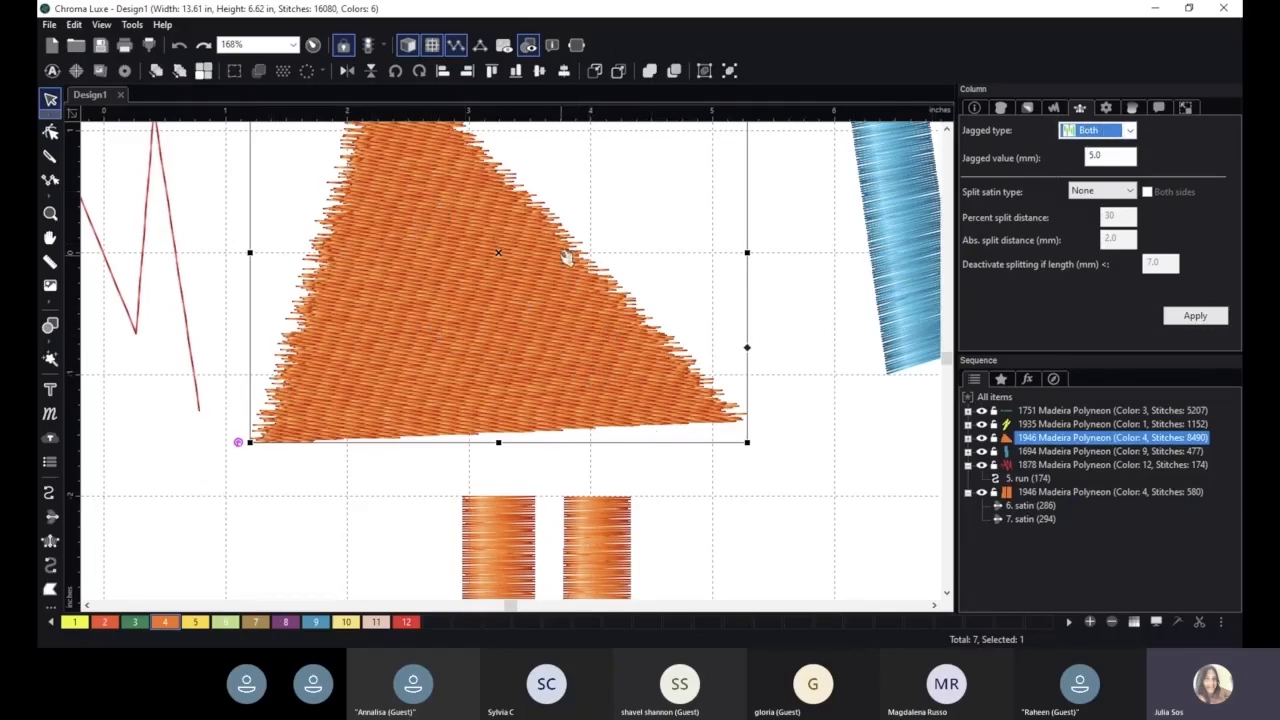
pyautogui.scroll(-3, 616, 327)
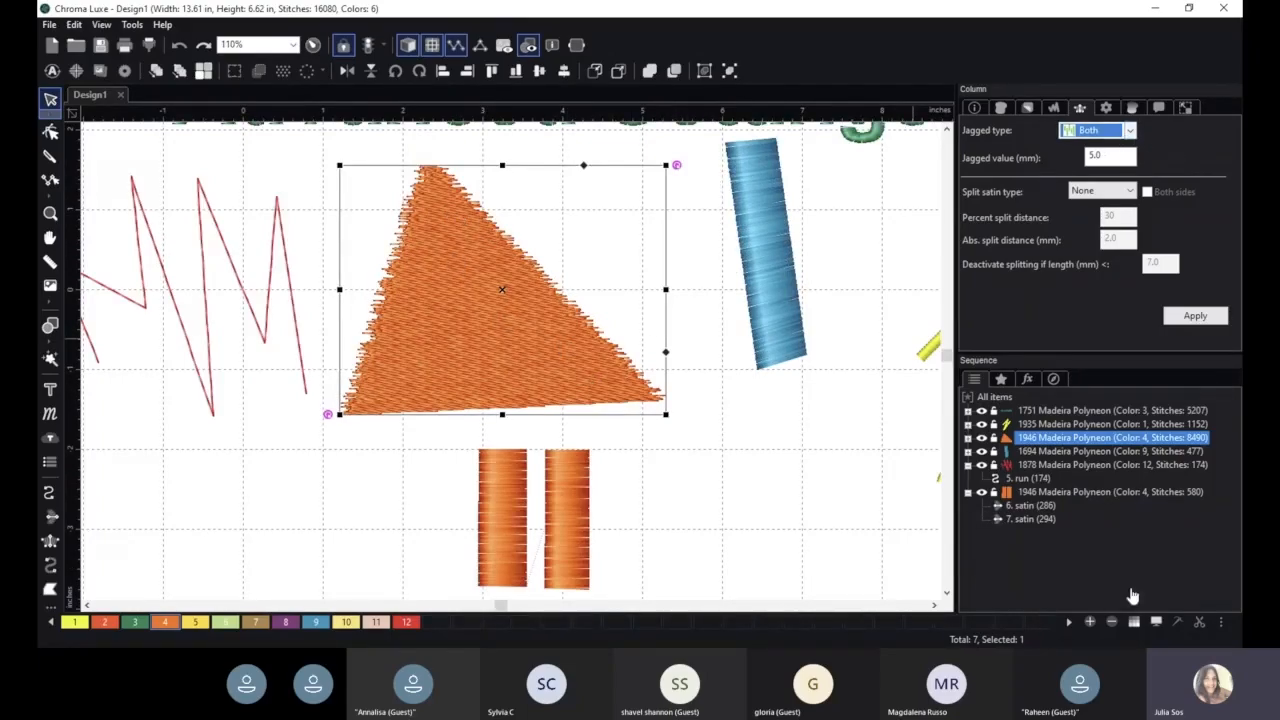
pyautogui.click(1169, 578)
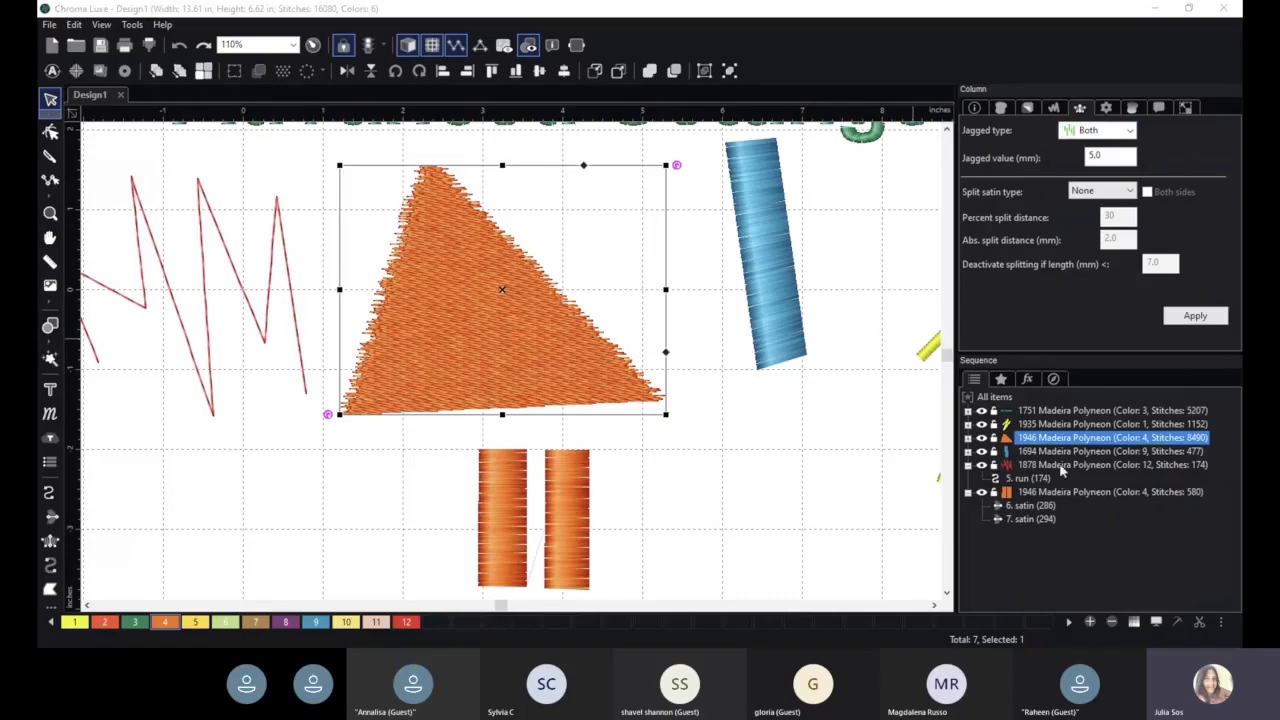
pyautogui.click(1074, 63)
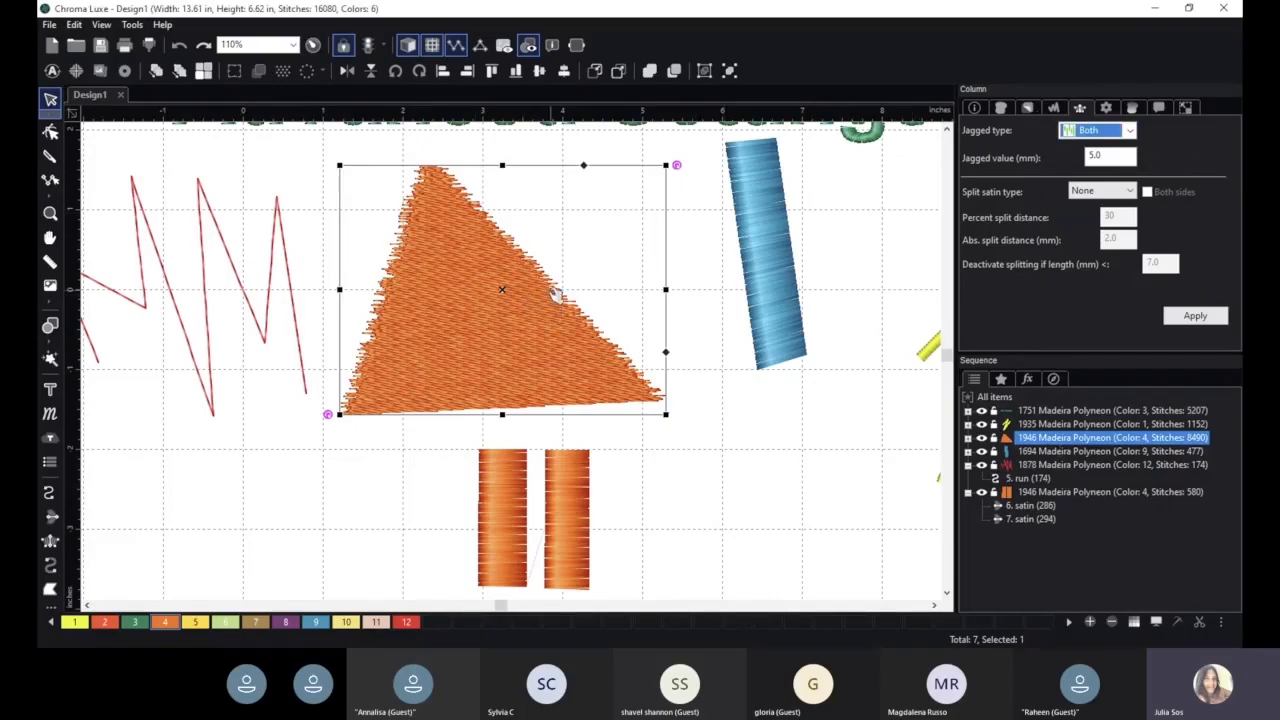
# - Select the right orange satin column and set its jagged type to First, then apply
pyautogui.click(567, 481)
pyautogui.click(1095, 130)
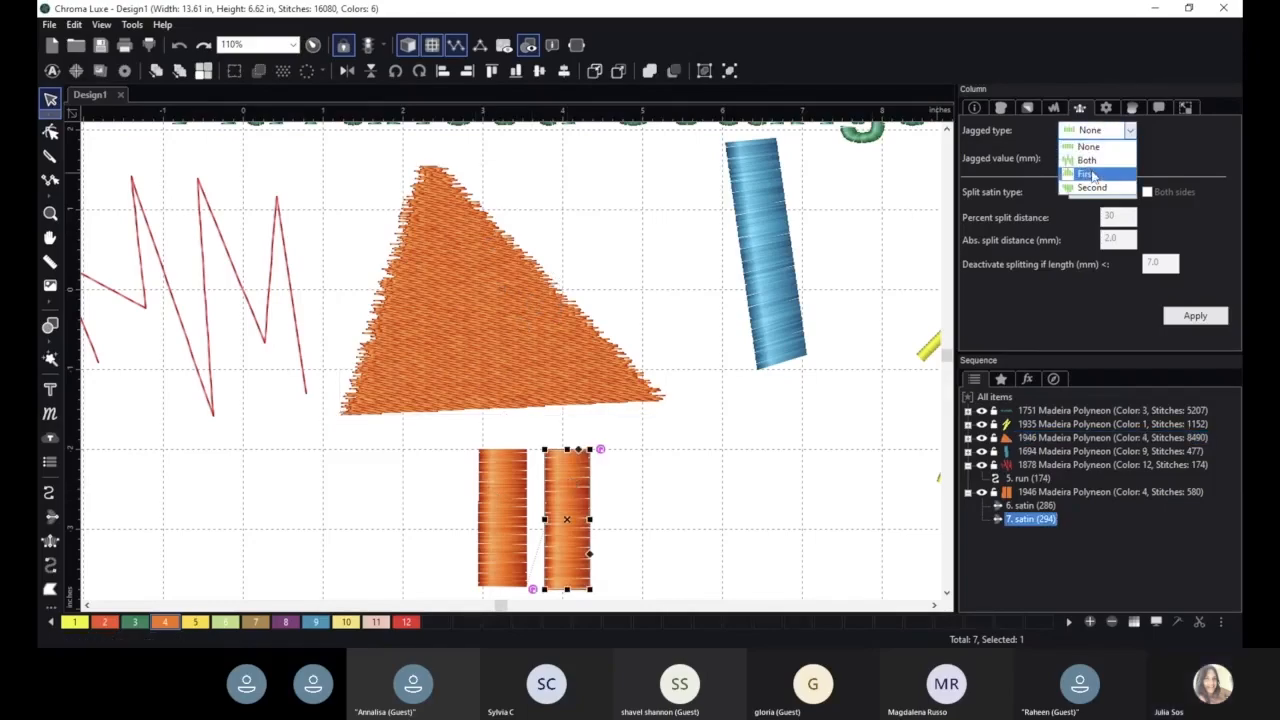
pyautogui.click(1092, 175)
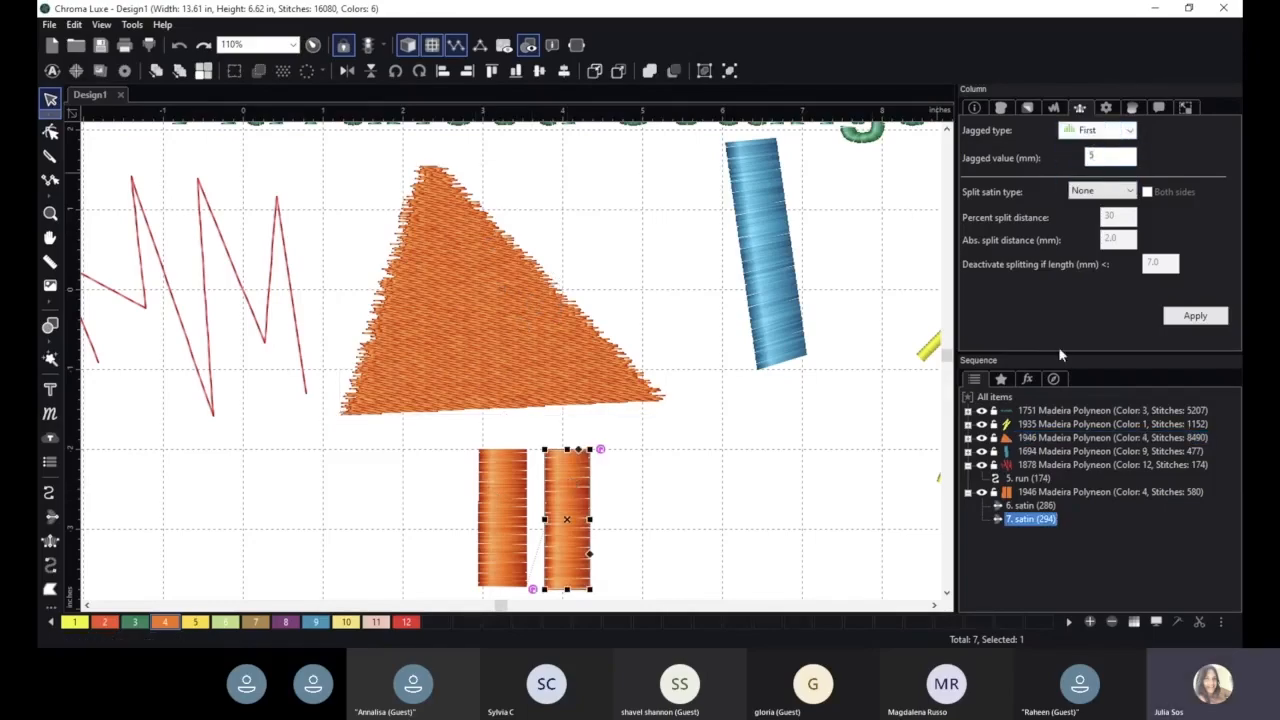
pyautogui.click(1196, 316)
# - Move and reshape the right orange column into a short, wide block off to the right
pyautogui.moveTo(578, 506); pyautogui.dragTo(698, 451)
pyautogui.moveTo(733, 392); pyautogui.dragTo(786, 522)
pyautogui.moveTo(715, 468); pyautogui.dragTo(740, 507)
pyautogui.click(830, 527)
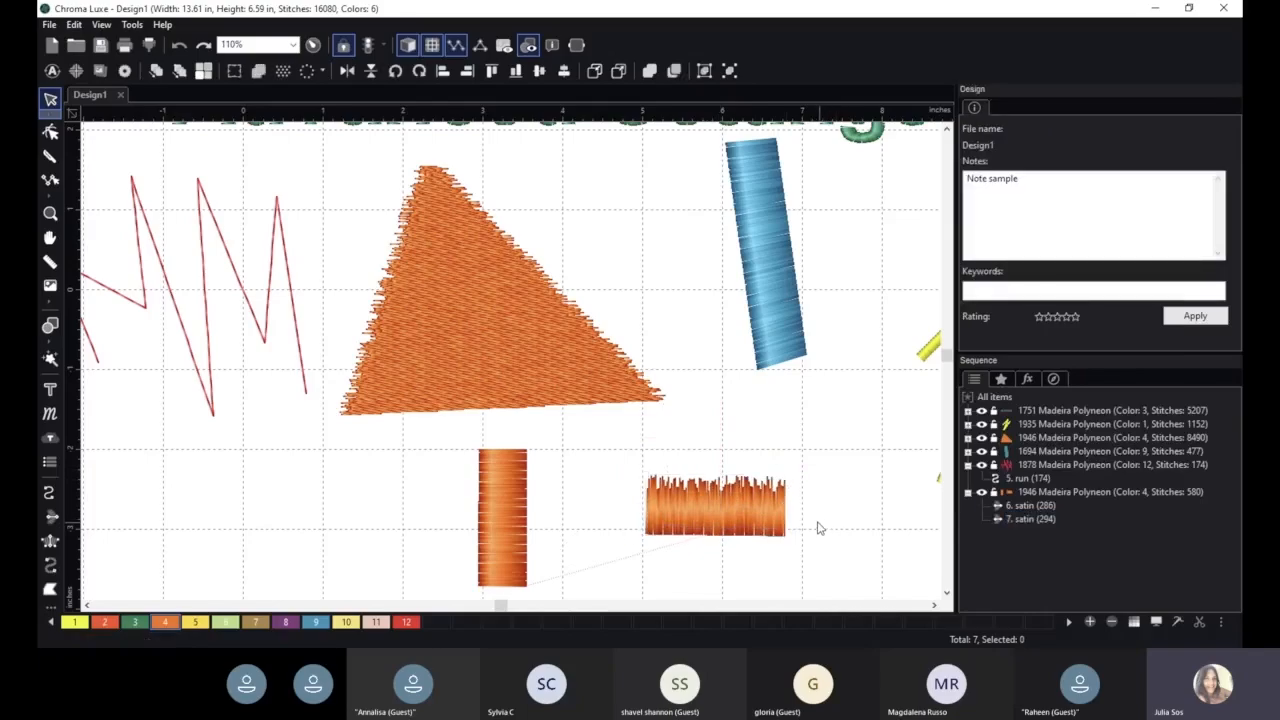
# - Select the triangle and review its column settings
pyautogui.click(537, 352)
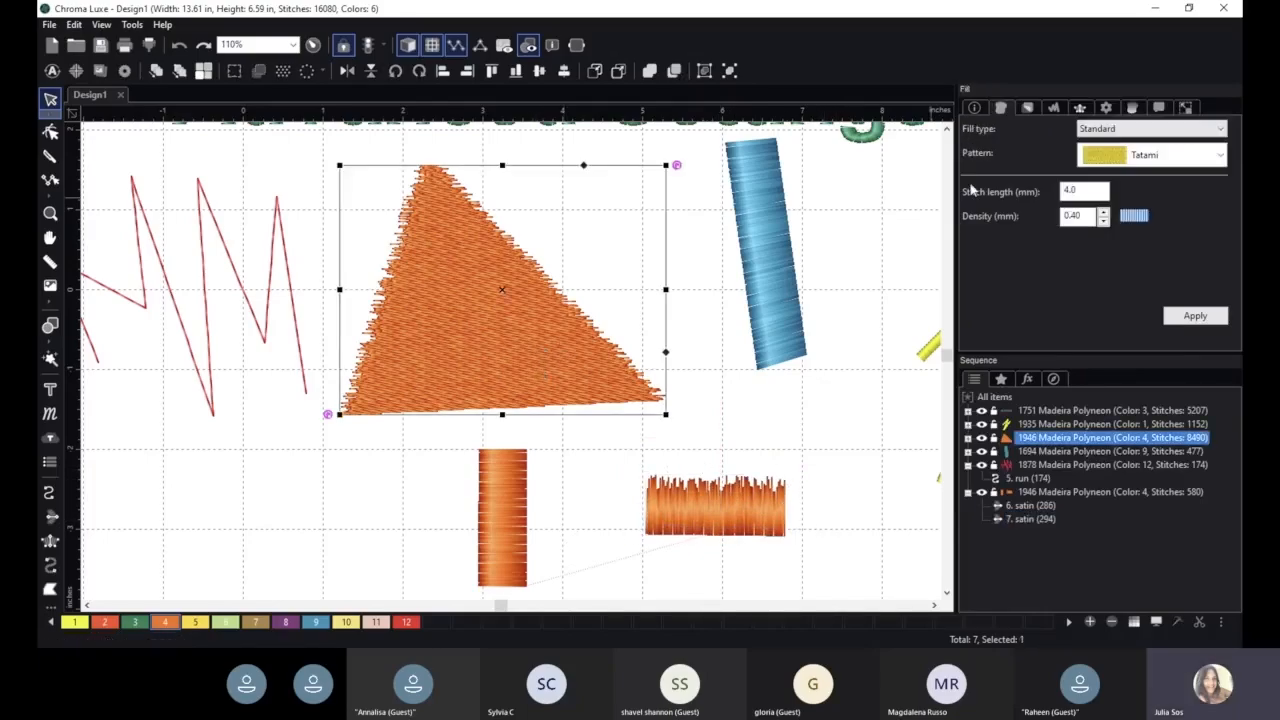
pyautogui.click(1088, 109)
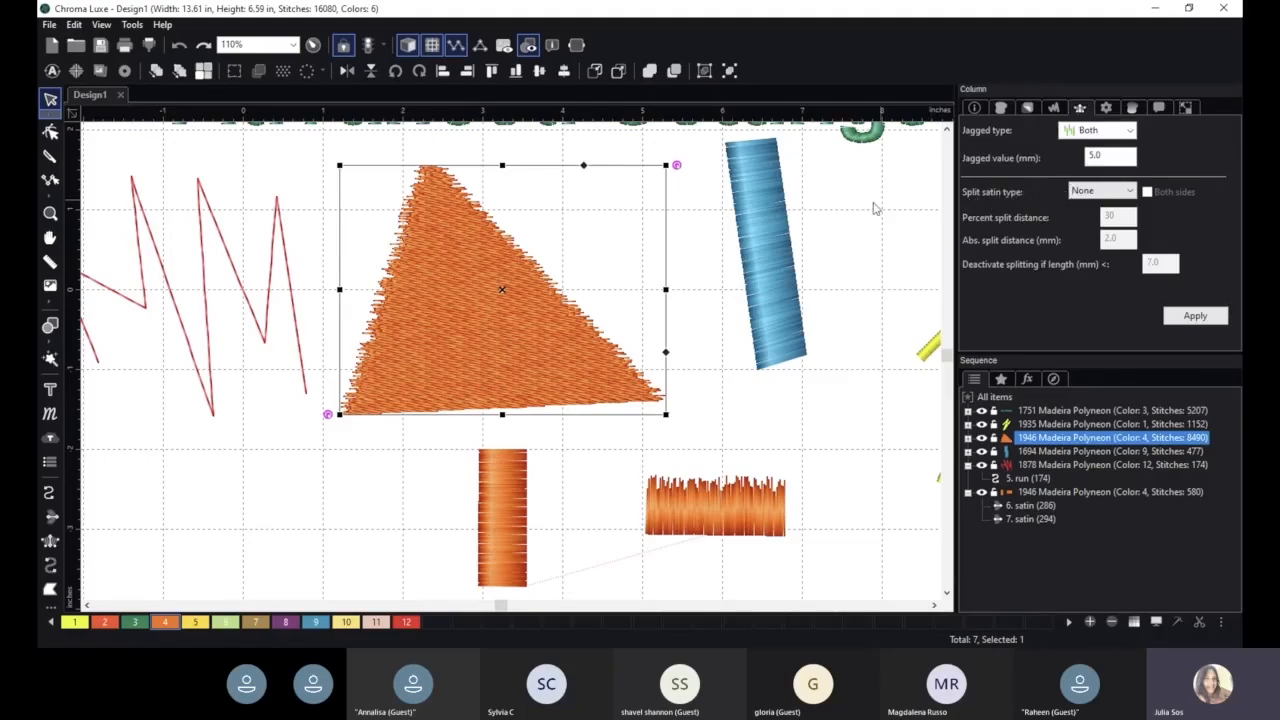
pyautogui.scroll(-1, 767, 222)
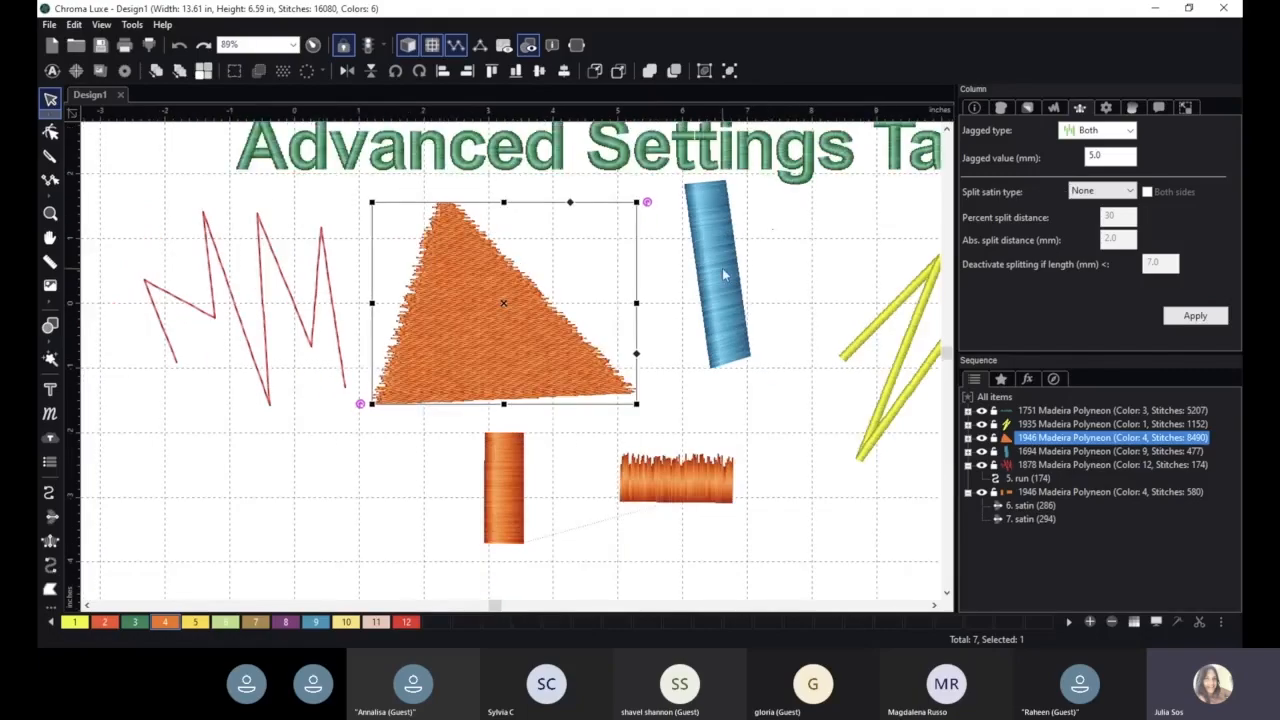
# - Select the blue satin column and widen it by pulling its right edge outward
pyautogui.click(717, 310)
pyautogui.moveTo(743, 223); pyautogui.dragTo(813, 220)
pyautogui.moveTo(715, 251); pyautogui.dragTo(731, 271)
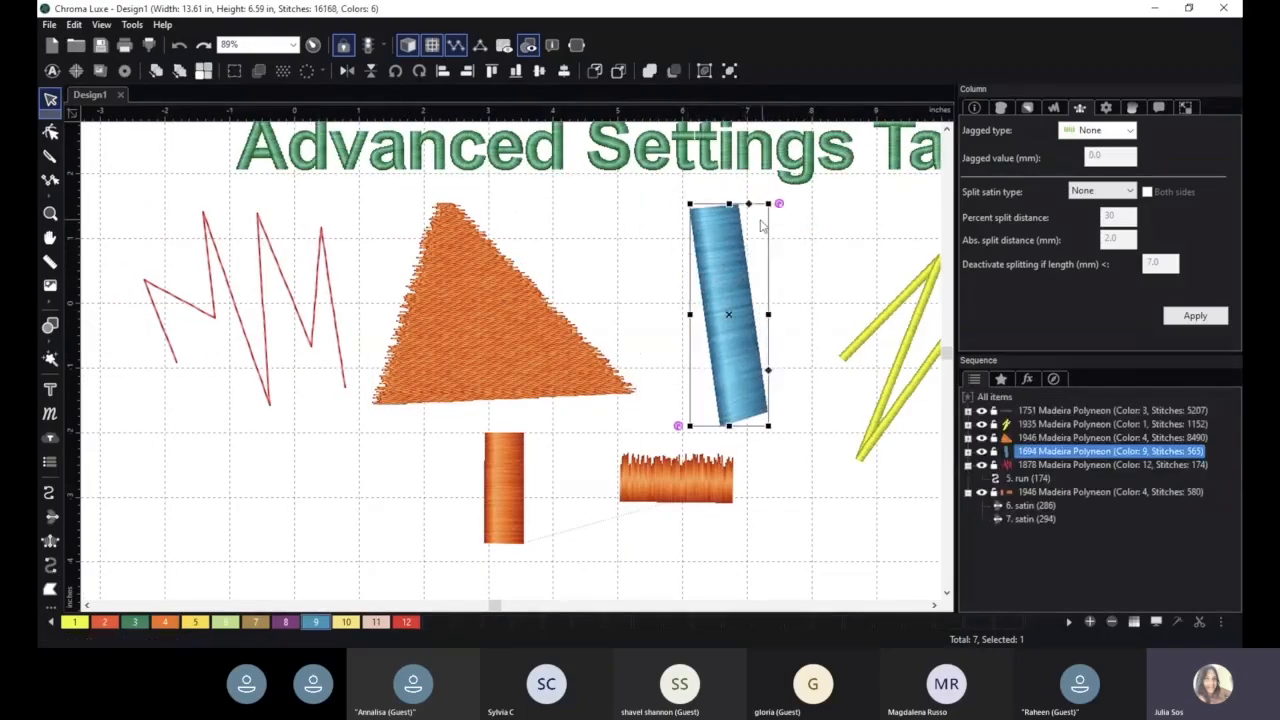
pyautogui.moveTo(768, 315); pyautogui.dragTo(810, 315)
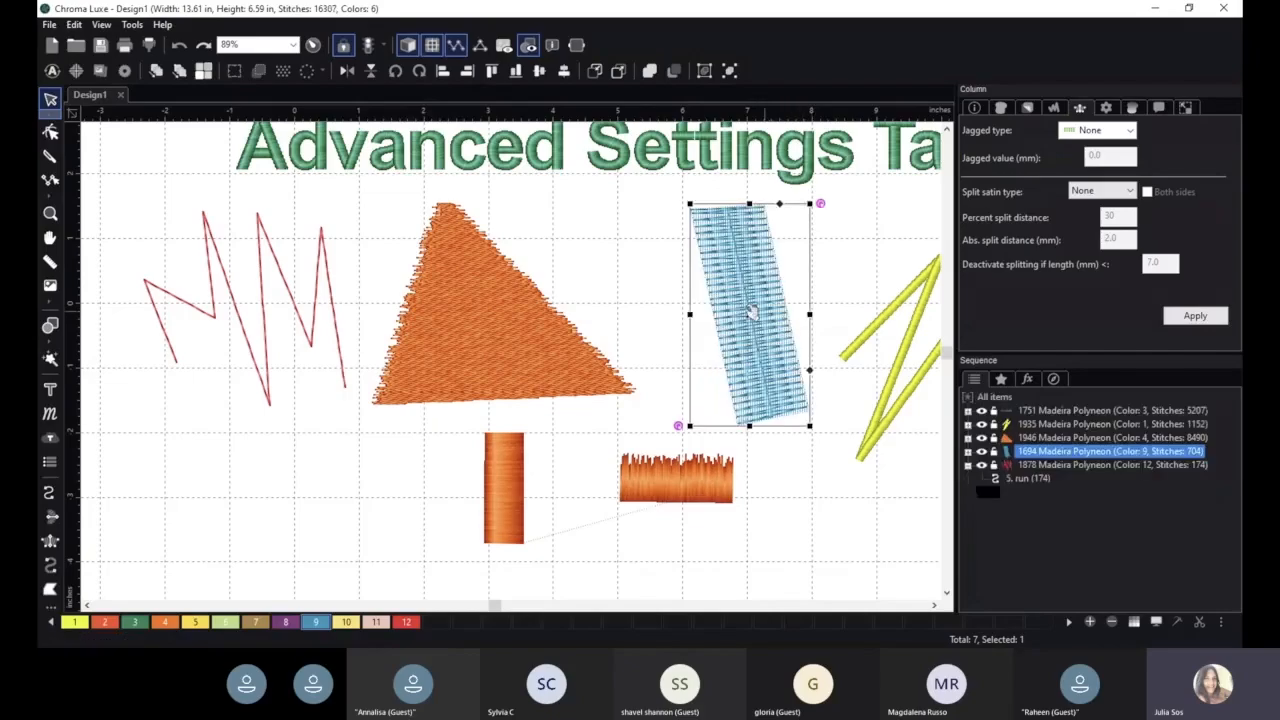
# - Set the blue column's split satin type to Percent, enable Both sides, and apply
pyautogui.click(1101, 191)
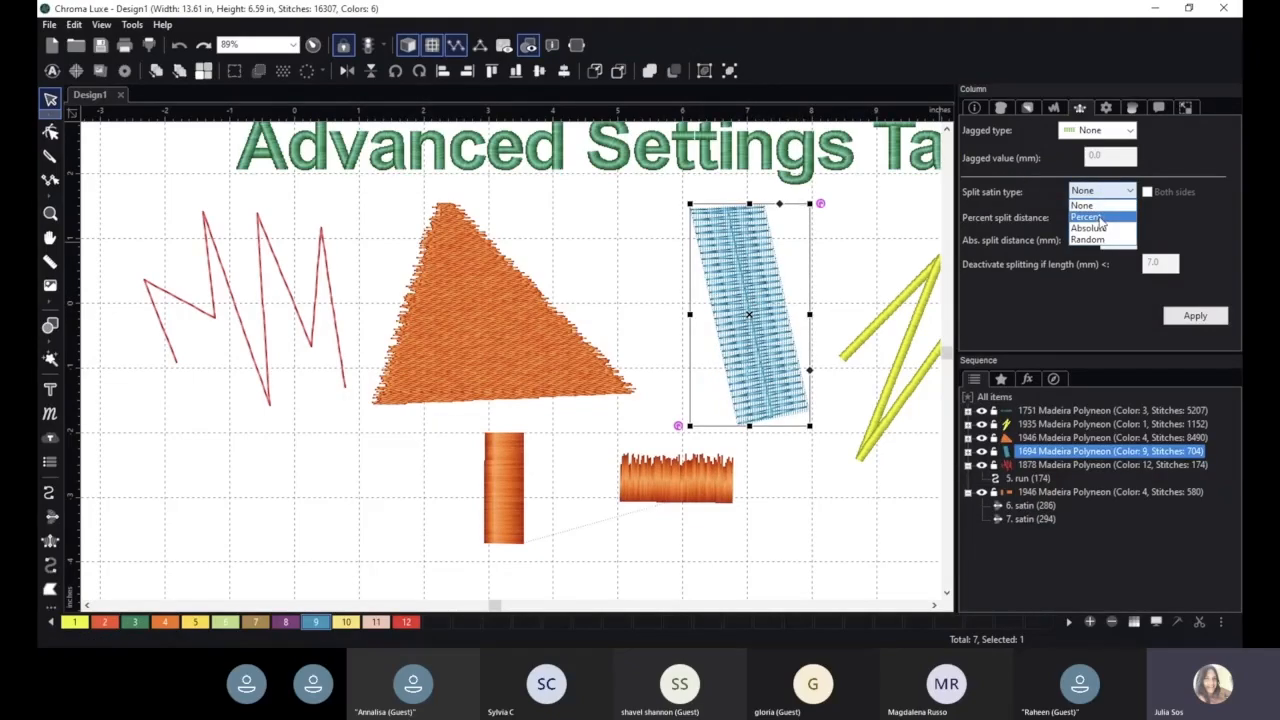
pyautogui.click(1101, 218)
pyautogui.click(1197, 315)
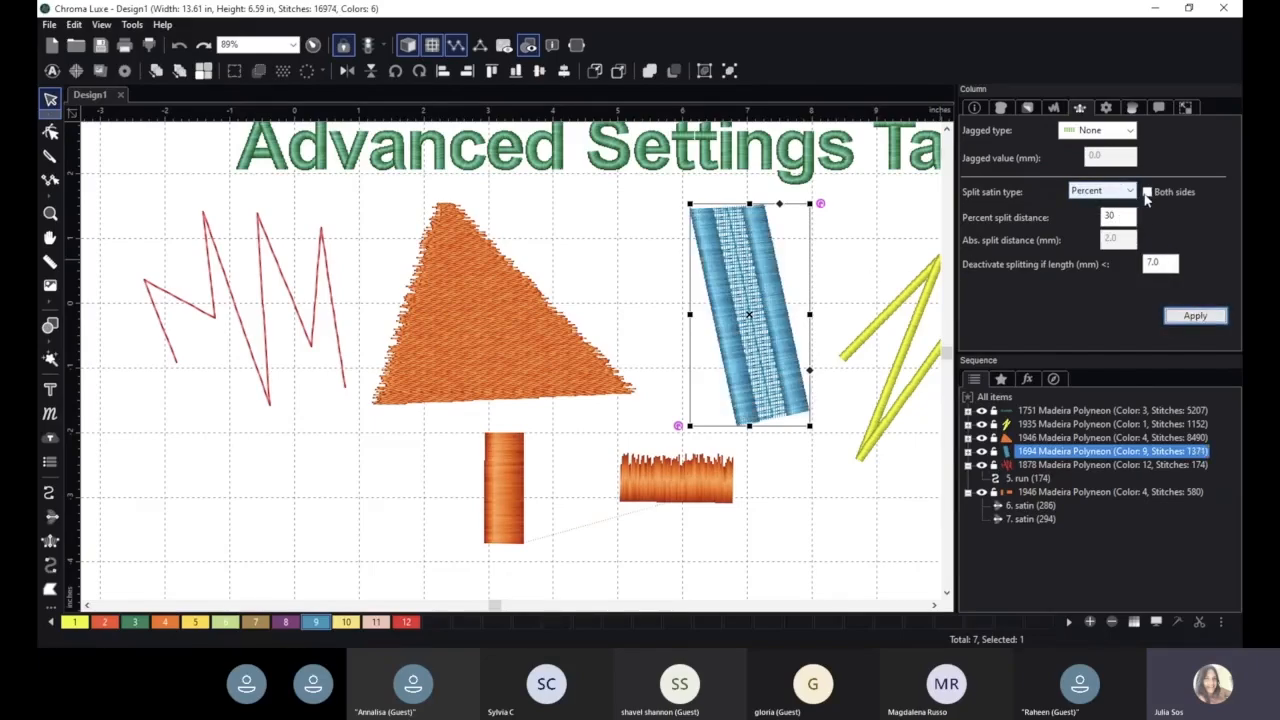
pyautogui.click(1147, 192)
pyautogui.click(1195, 315)
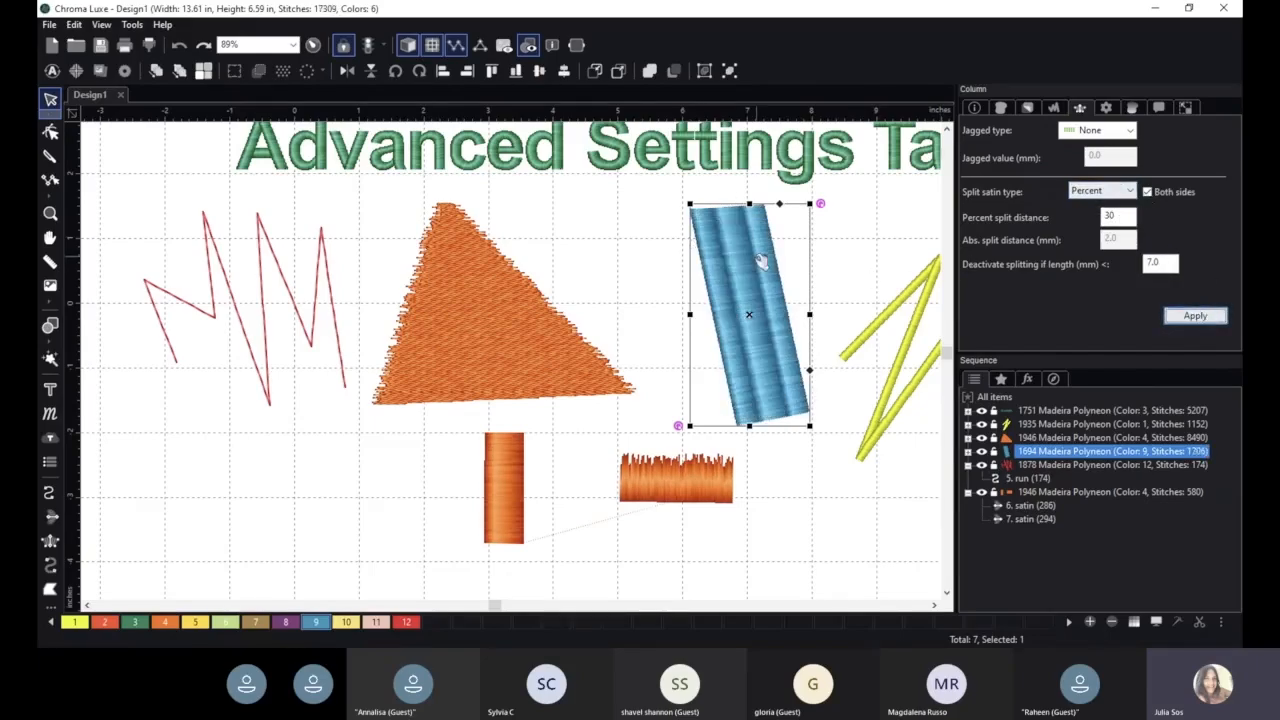
# - Shift the blue column slightly left and set its split satin type back to None, applying it
pyautogui.moveTo(762, 262); pyautogui.dragTo(744, 259)
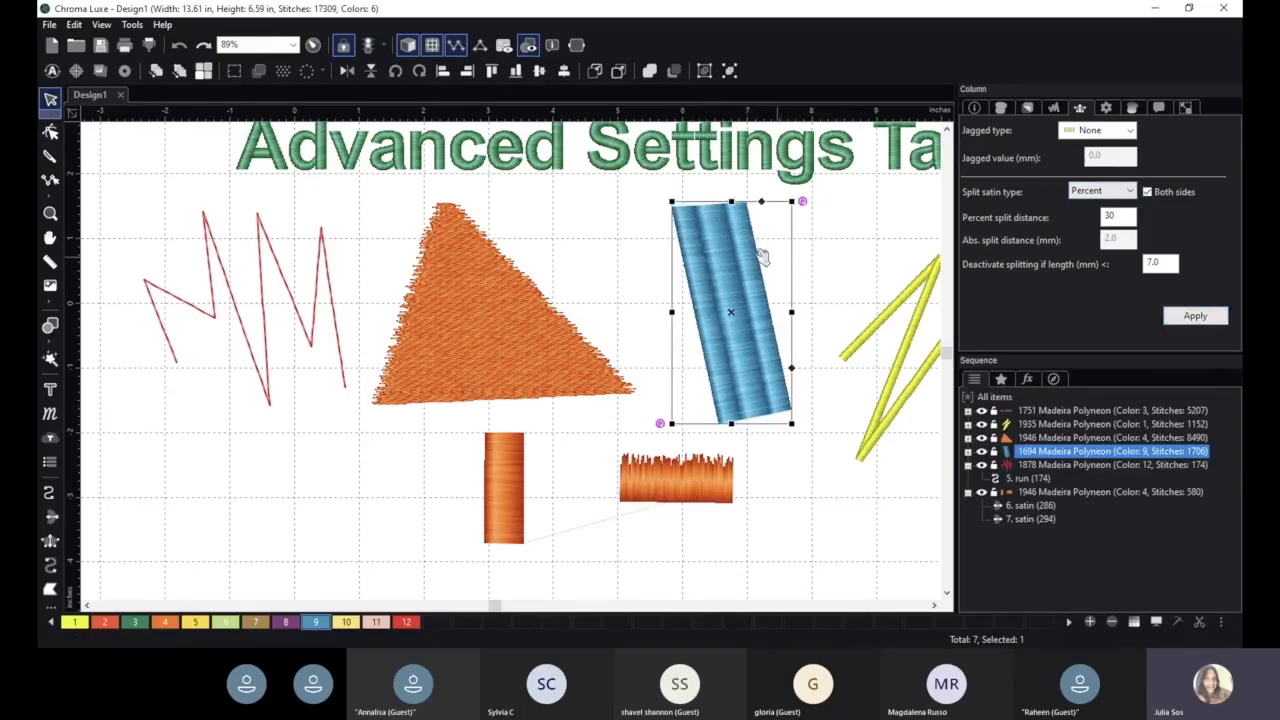
pyautogui.click(1100, 190)
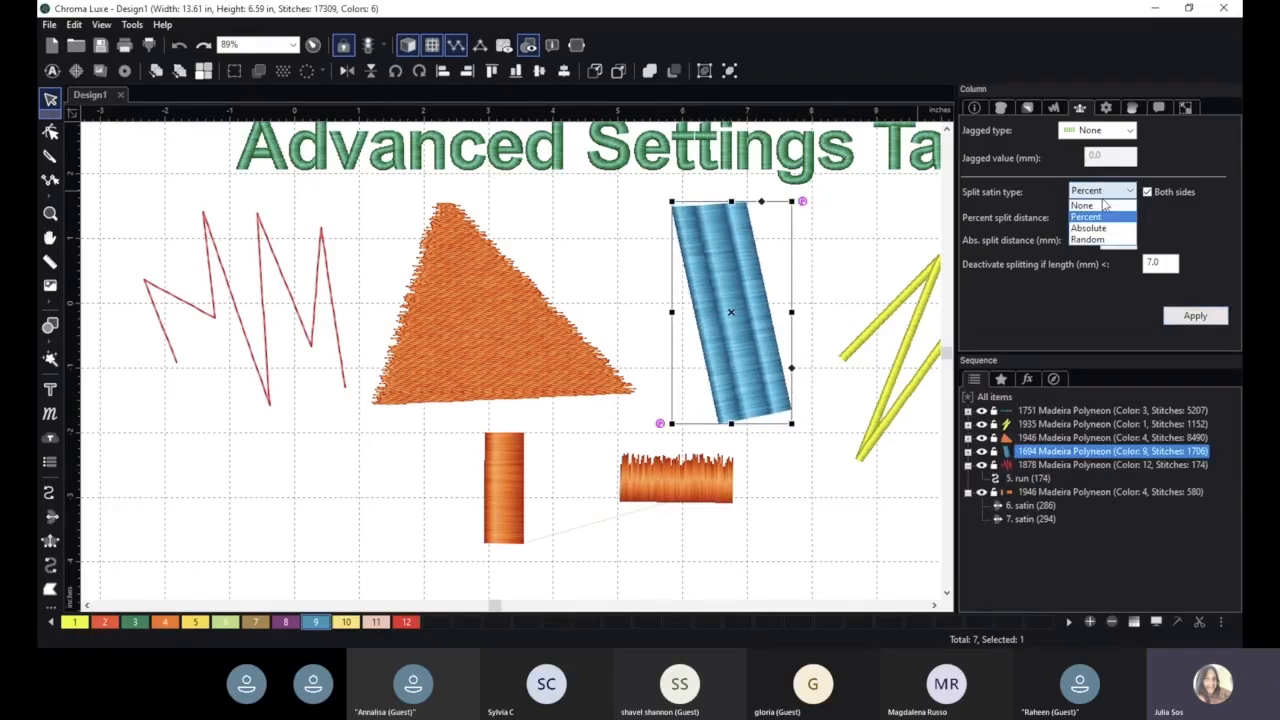
pyautogui.click(1090, 203)
pyautogui.click(1195, 315)
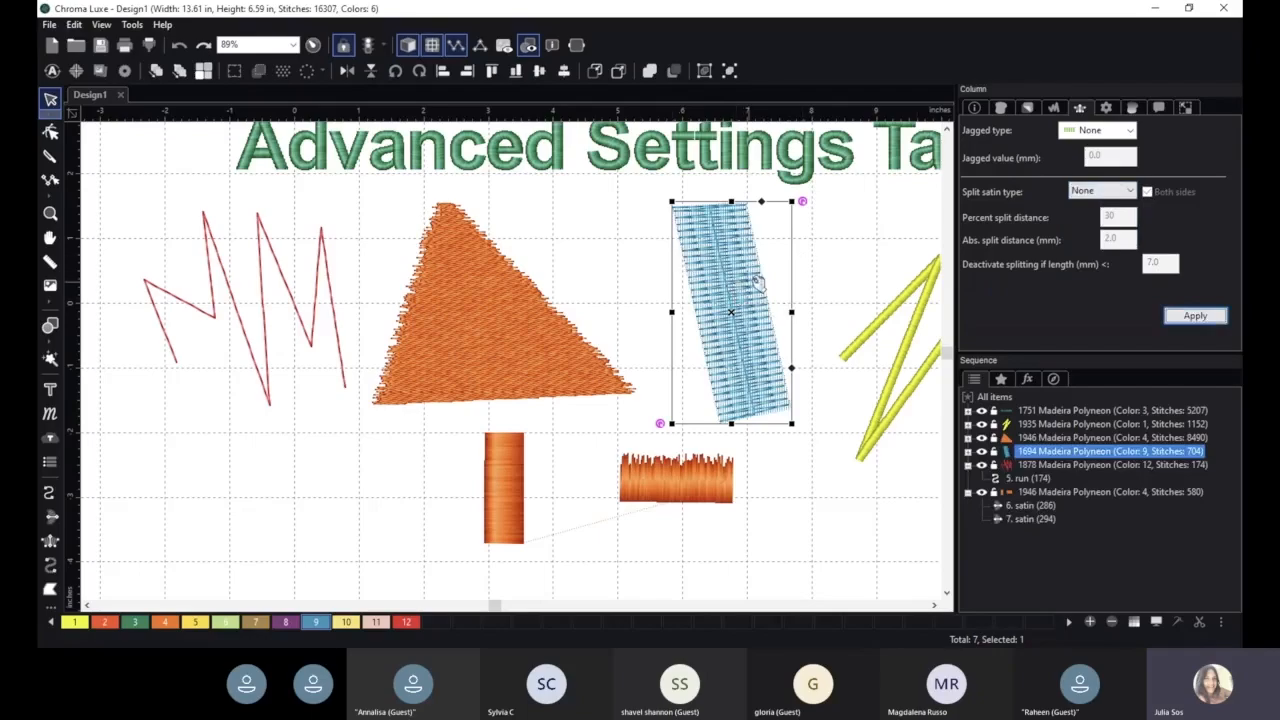
# - Zoom in on the blue column and set its split satin type to Percent with a 50 percent split distance, then apply
pyautogui.scroll(1, 735, 237)
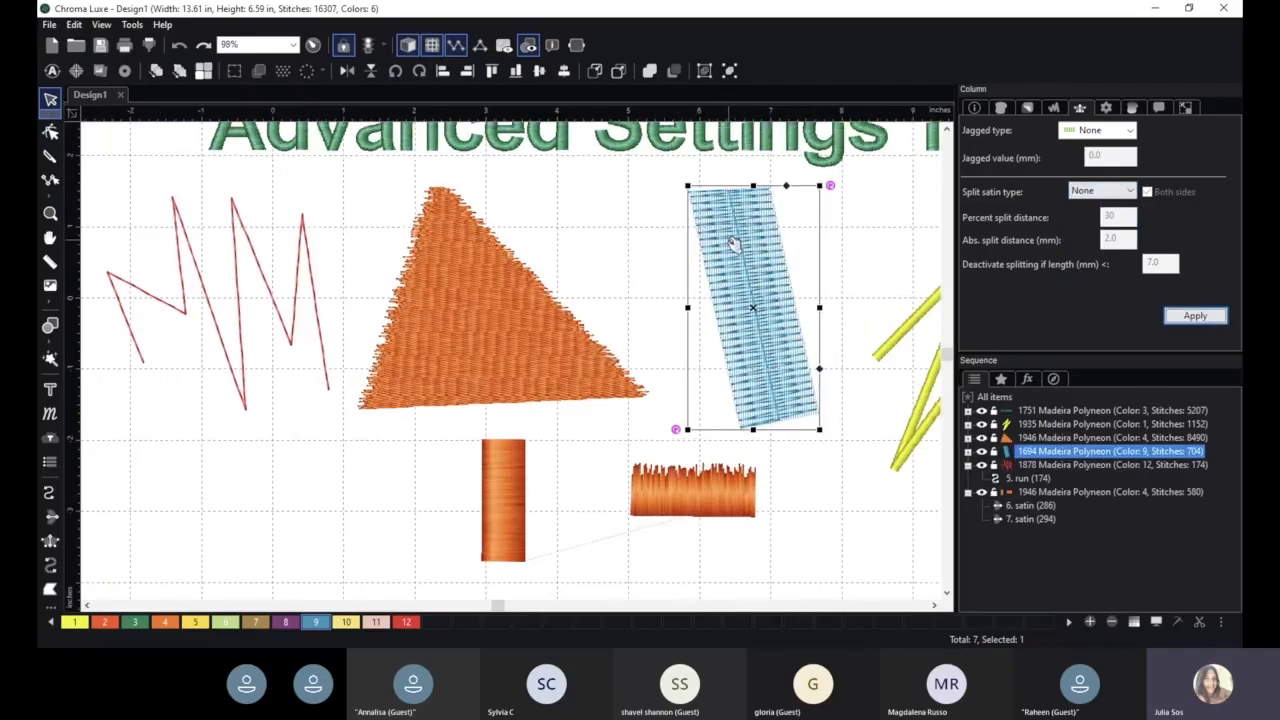
pyautogui.click(858, 252)
pyautogui.moveTo(900, 244); pyautogui.dragTo(740, 286)
pyautogui.scroll(4, 740, 286)
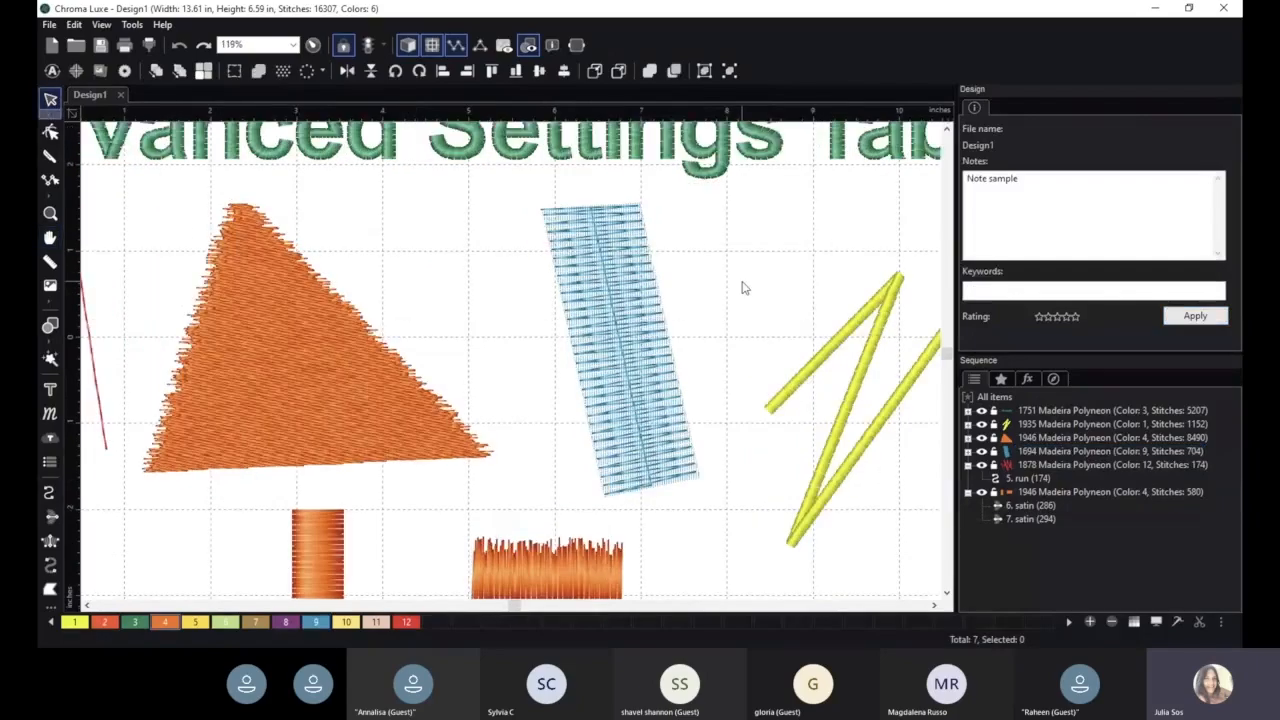
pyautogui.click(503, 278)
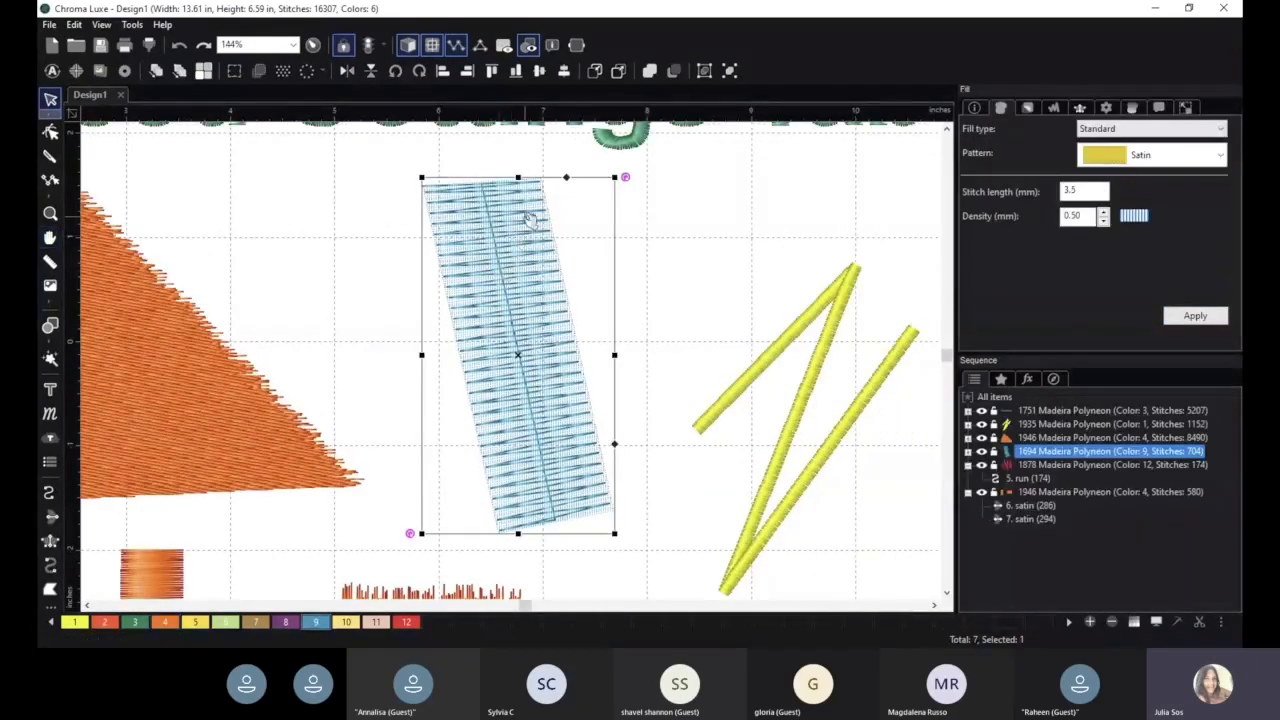
pyautogui.click(1080, 108)
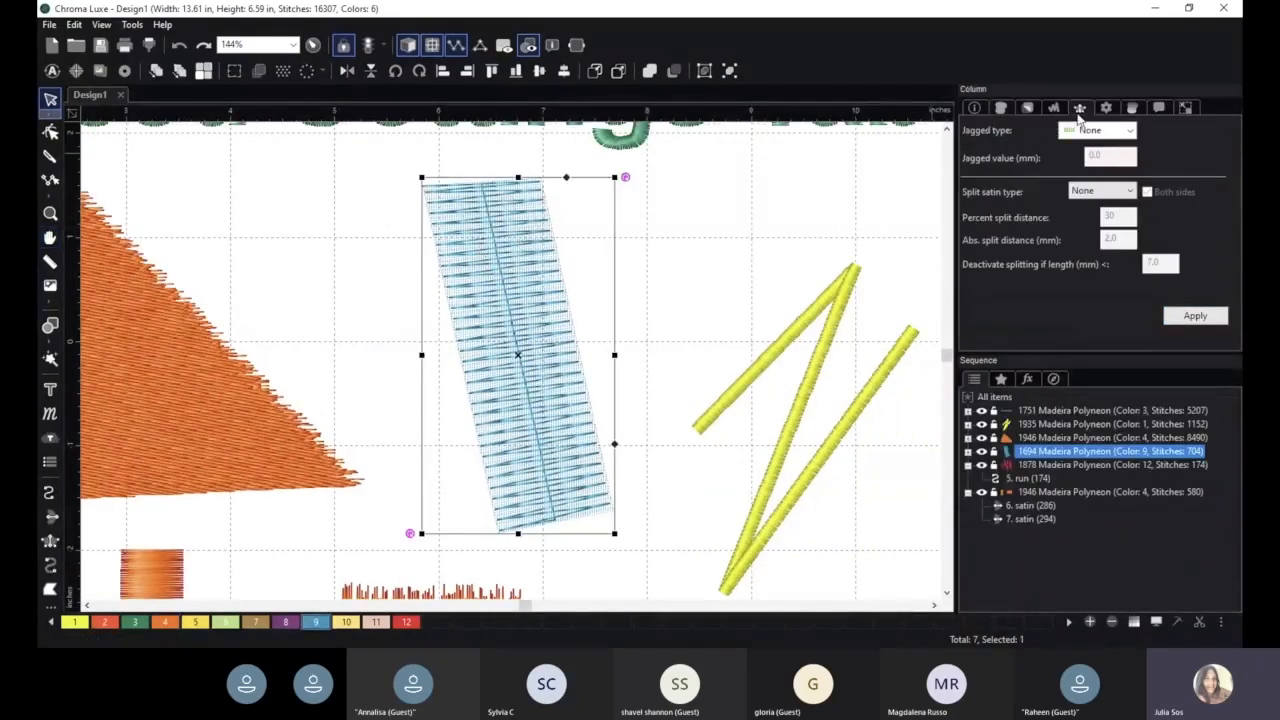
pyautogui.click(1103, 195)
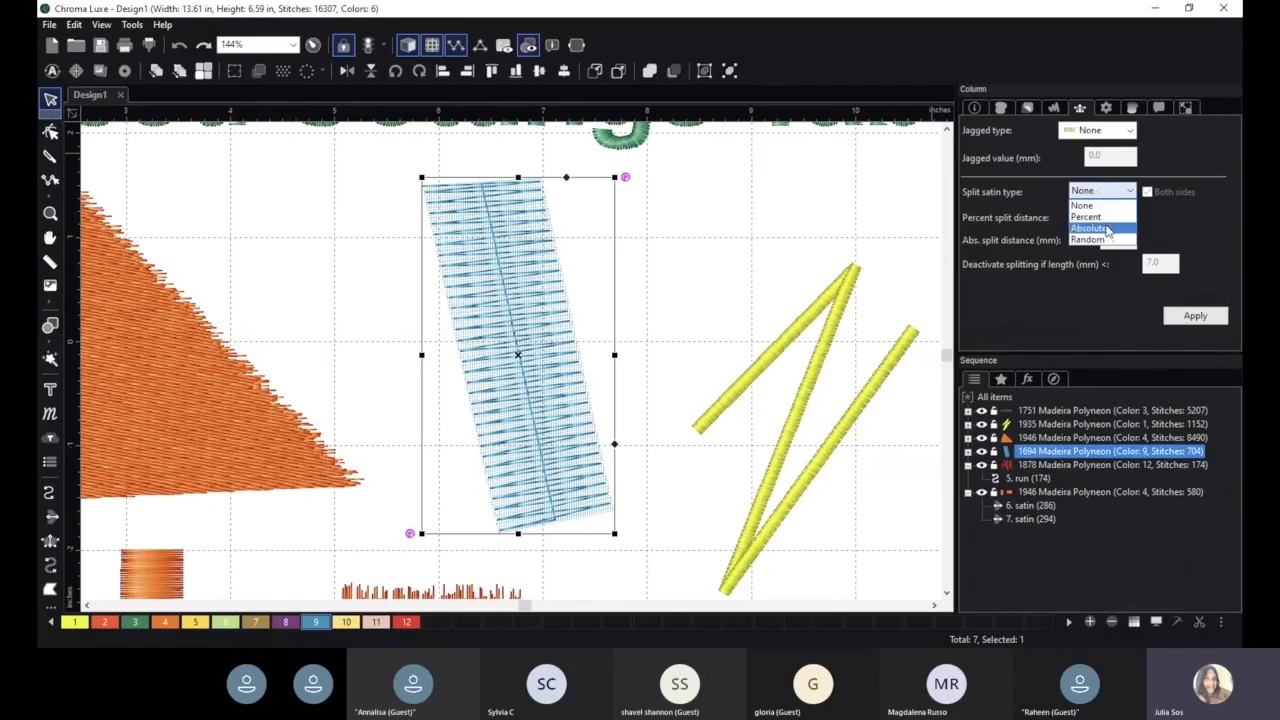
pyautogui.click(1106, 218)
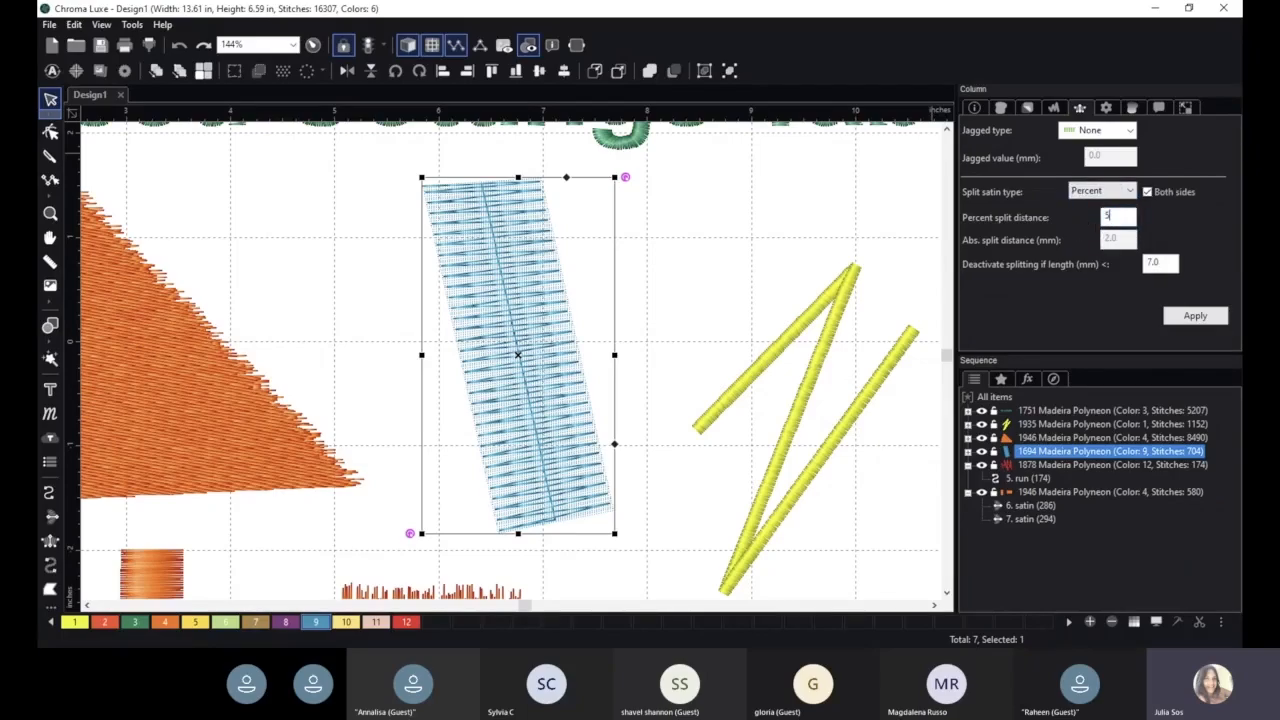
pyautogui.click(1195, 316)
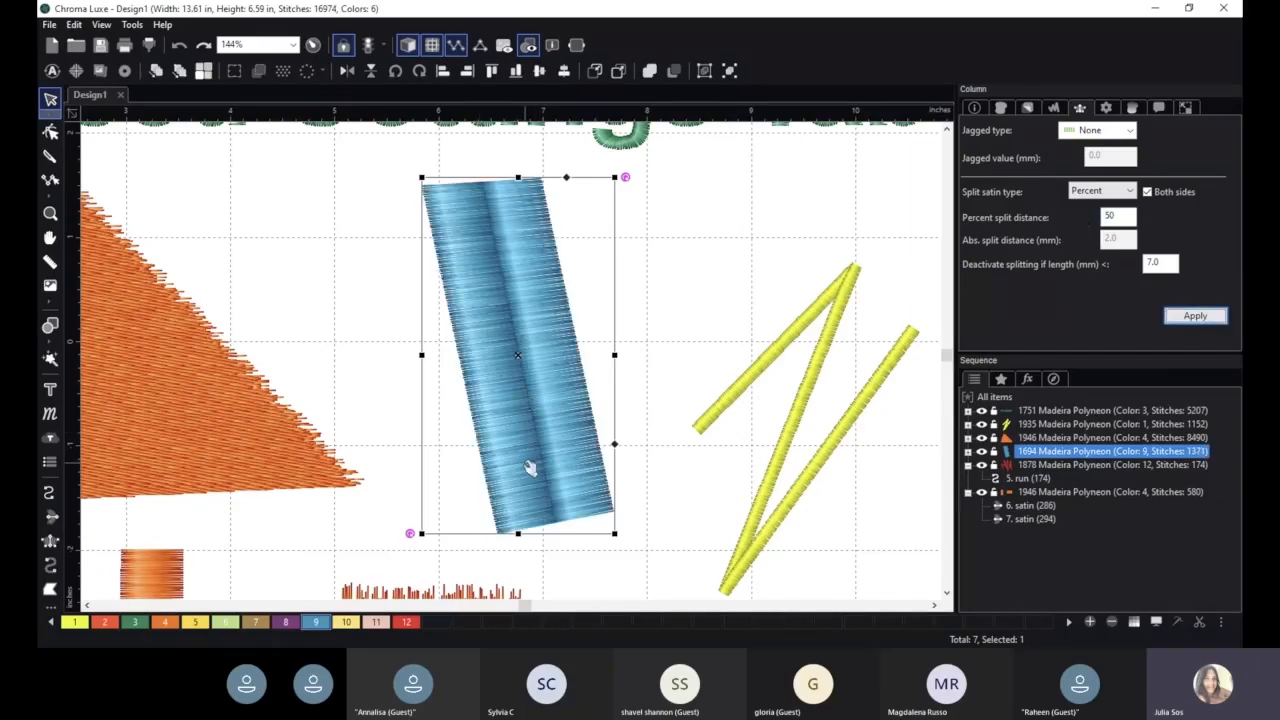
# - Set the blue column's percent split distance to 30 and apply
pyautogui.moveTo(1132, 218); pyautogui.dragTo(1098, 219)
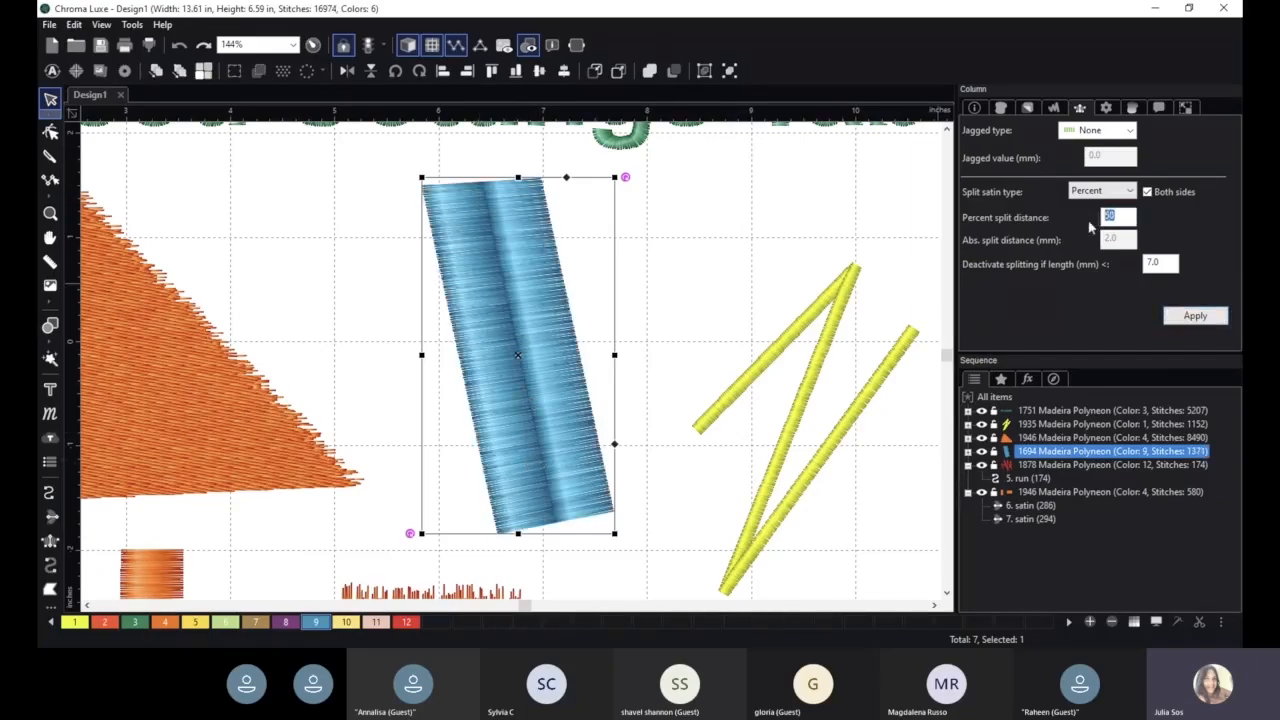
pyautogui.write('30')
pyautogui.click(1195, 316)
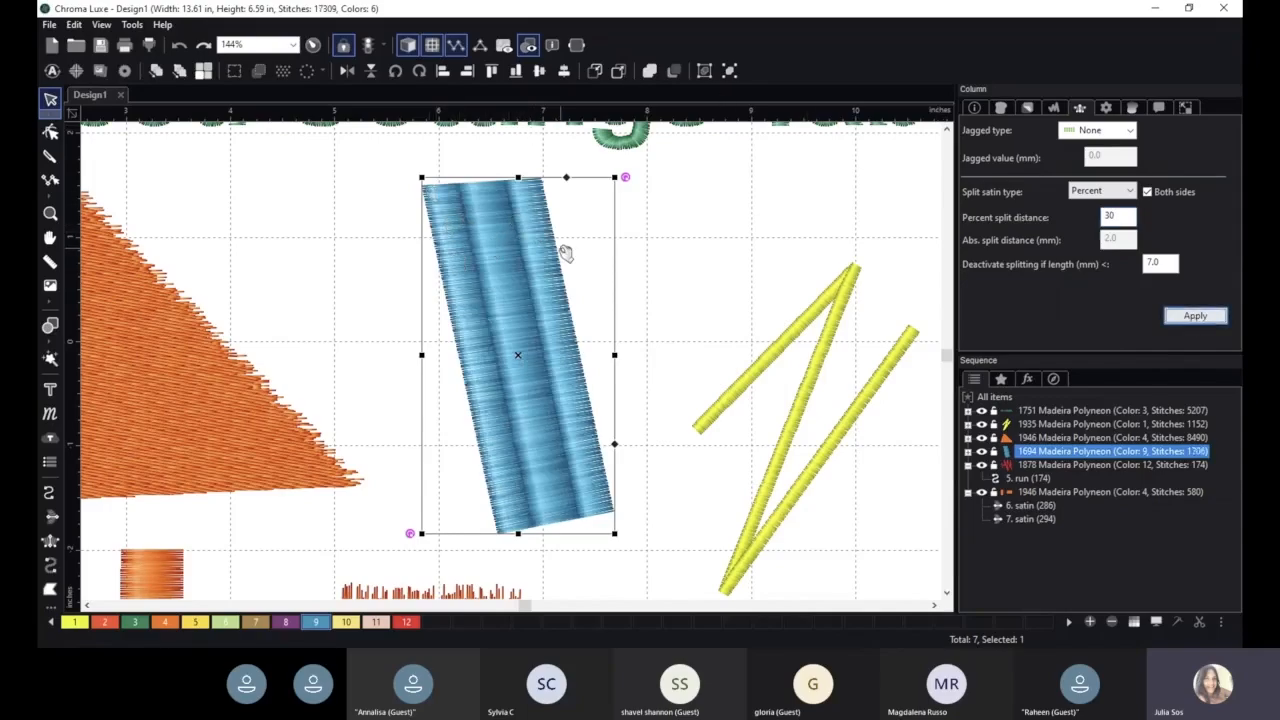
# - Set the blue column's split satin type to Random and apply
pyautogui.click(1120, 191)
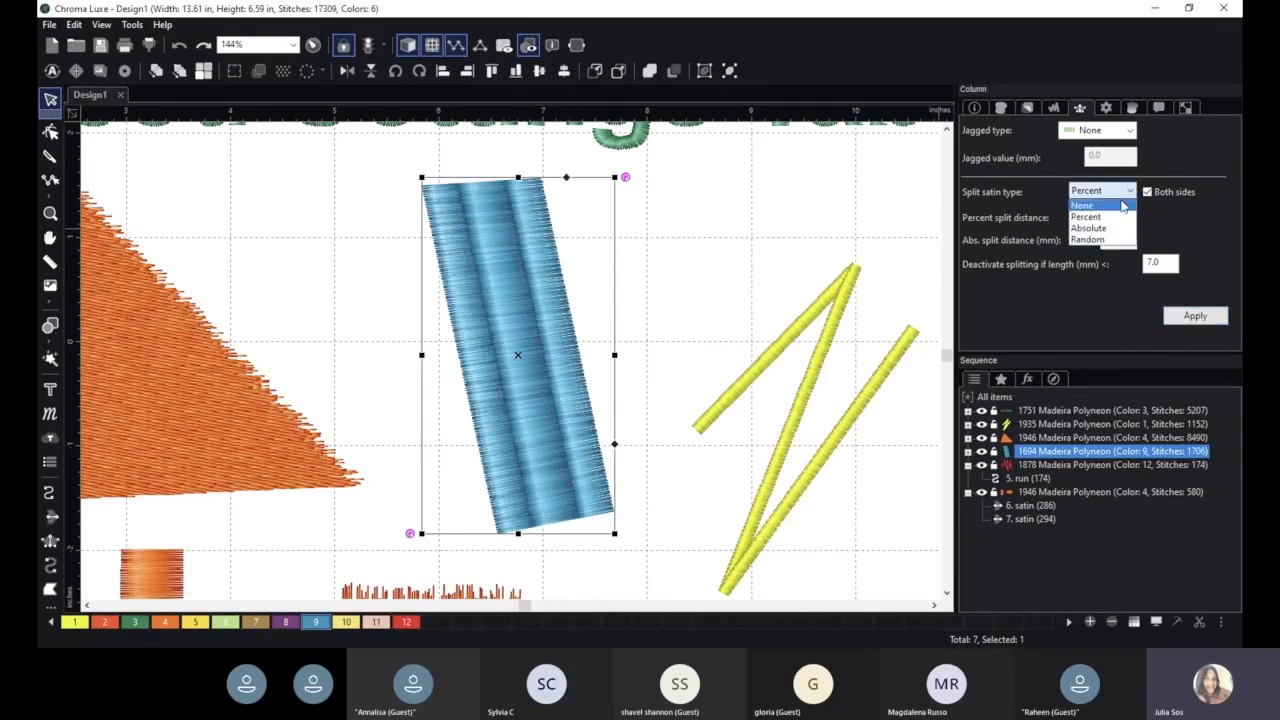
pyautogui.click(1127, 240)
pyautogui.click(1195, 316)
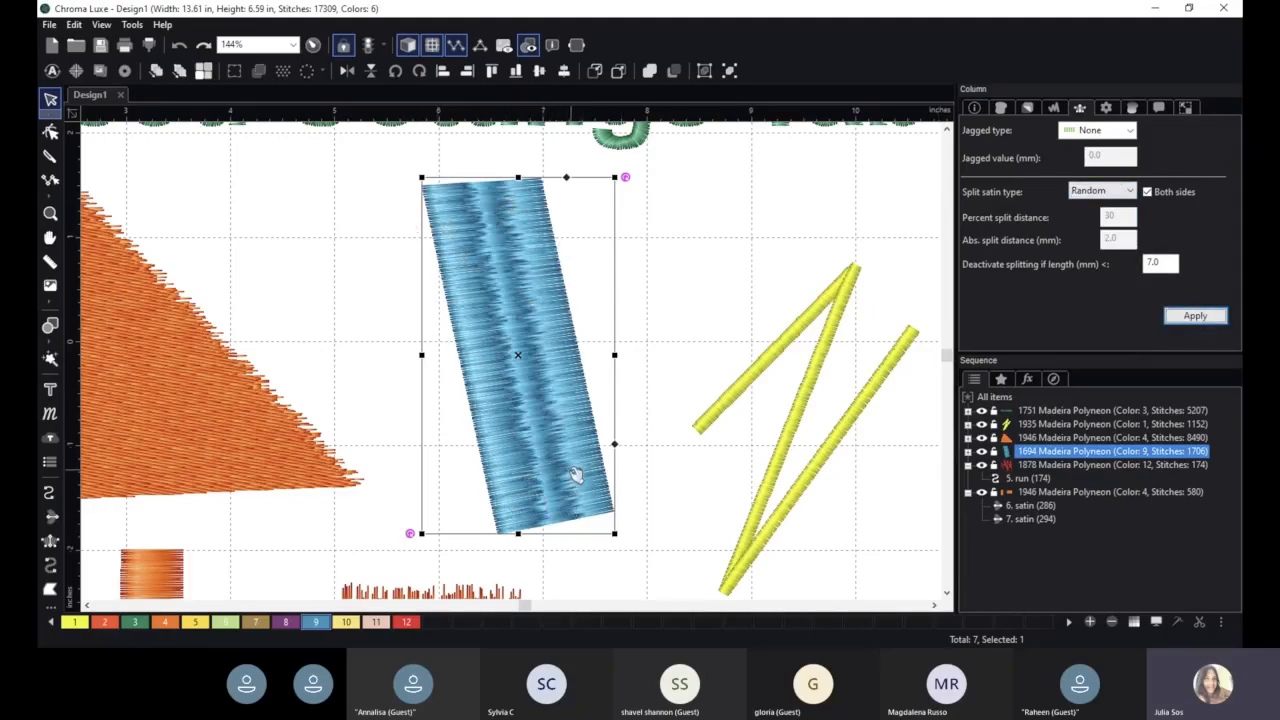
# - Set the blue column's split satin type to Absolute and apply it
pyautogui.scroll(-2, 576, 470)
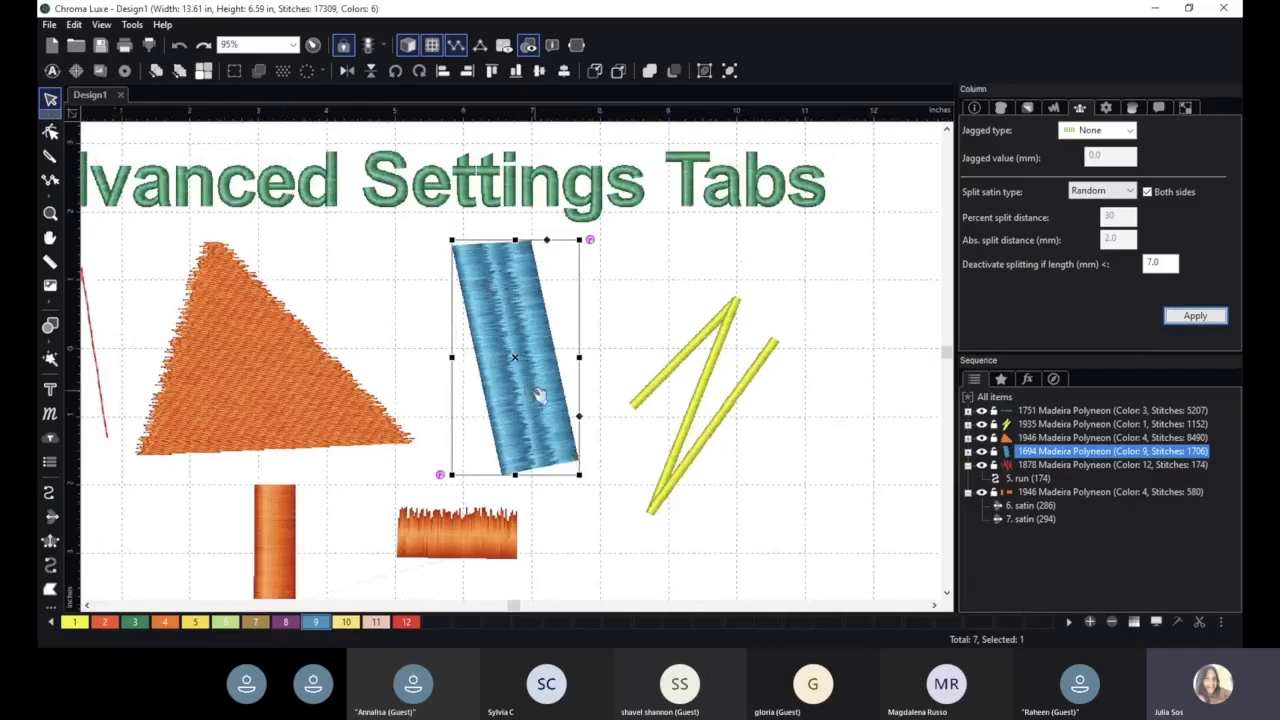
pyautogui.click(1114, 192)
pyautogui.click(1111, 229)
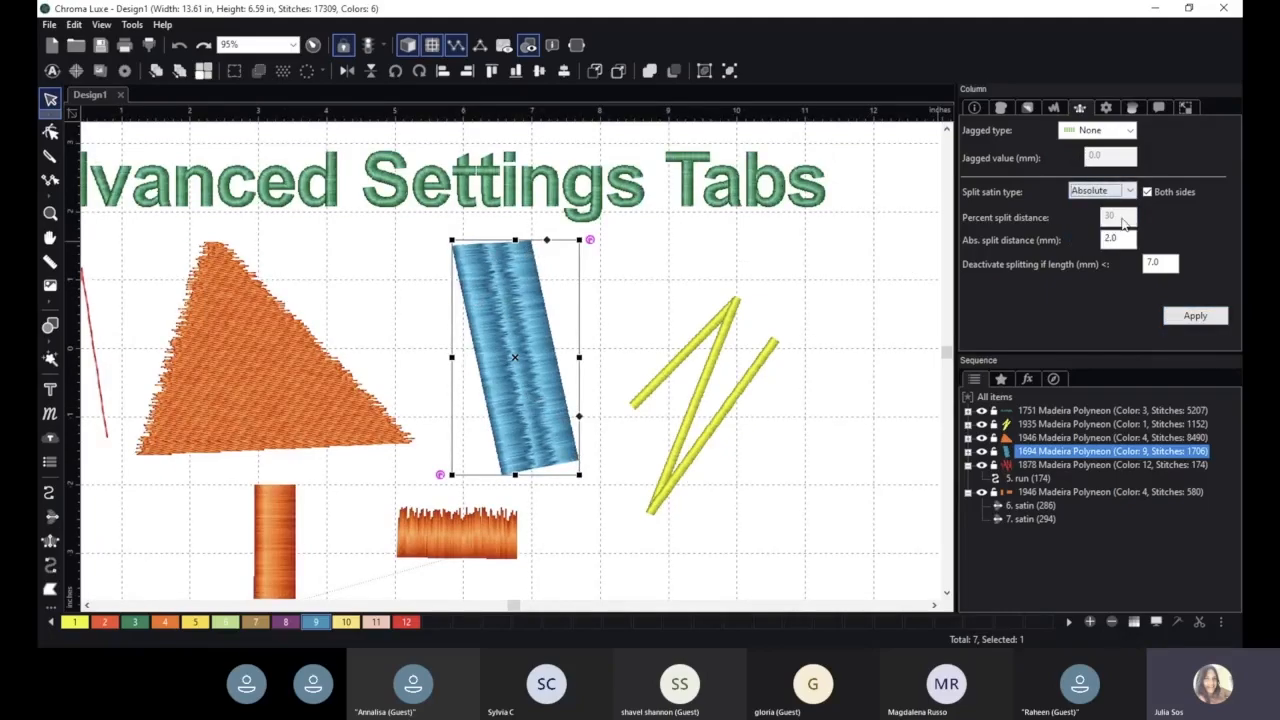
pyautogui.click(1194, 316)
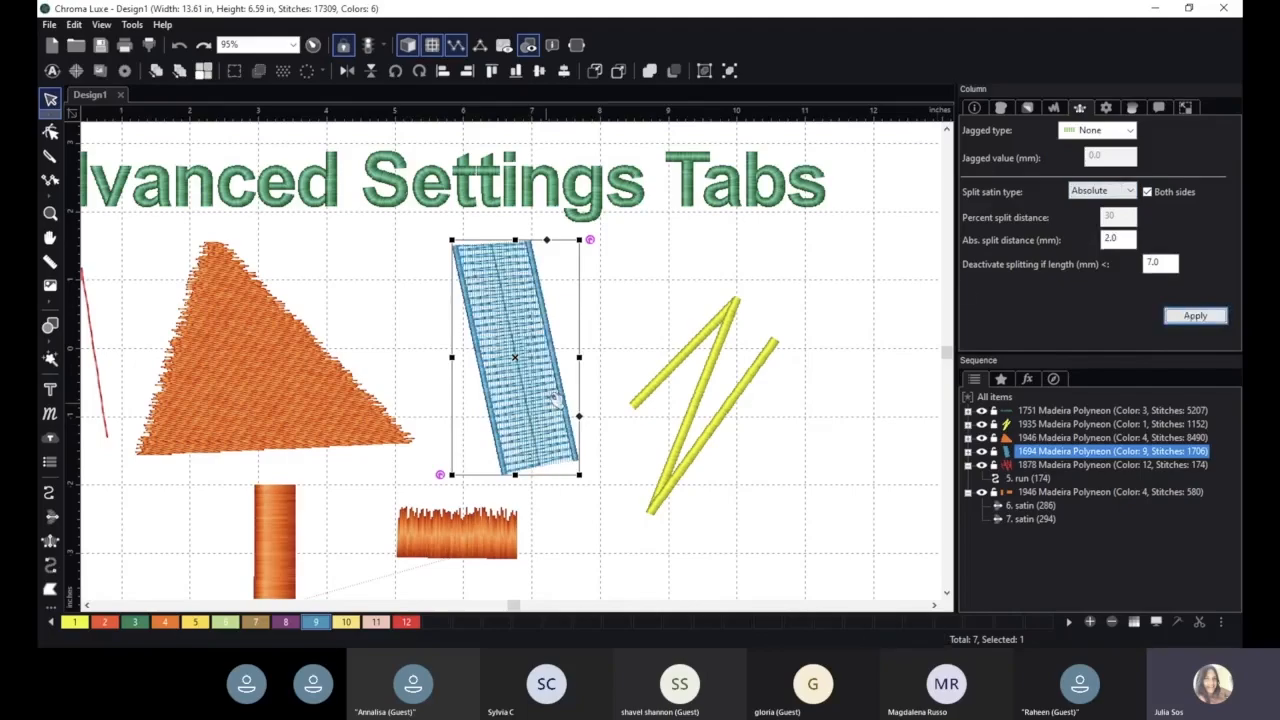
# - Set the blue column's absolute split distance to 8 mm and apply
pyautogui.moveTo(1123, 240); pyautogui.dragTo(1066, 247)
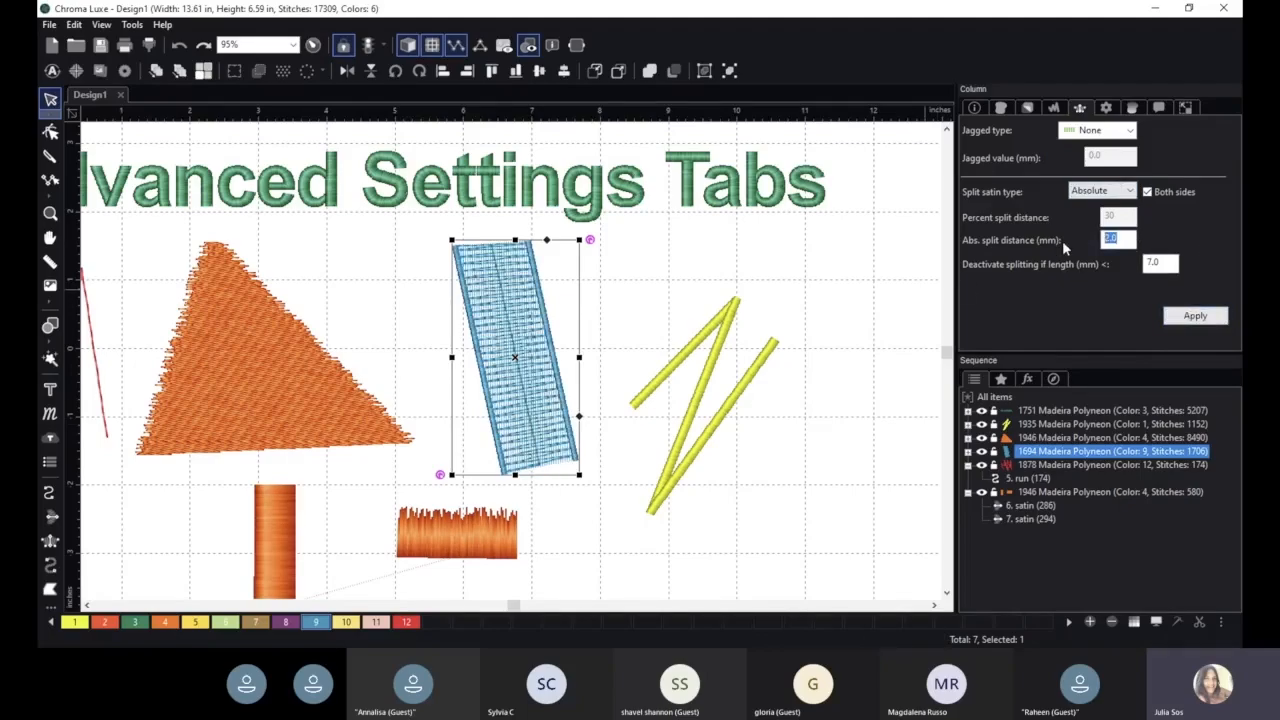
pyautogui.write('8')
pyautogui.click(1194, 318)
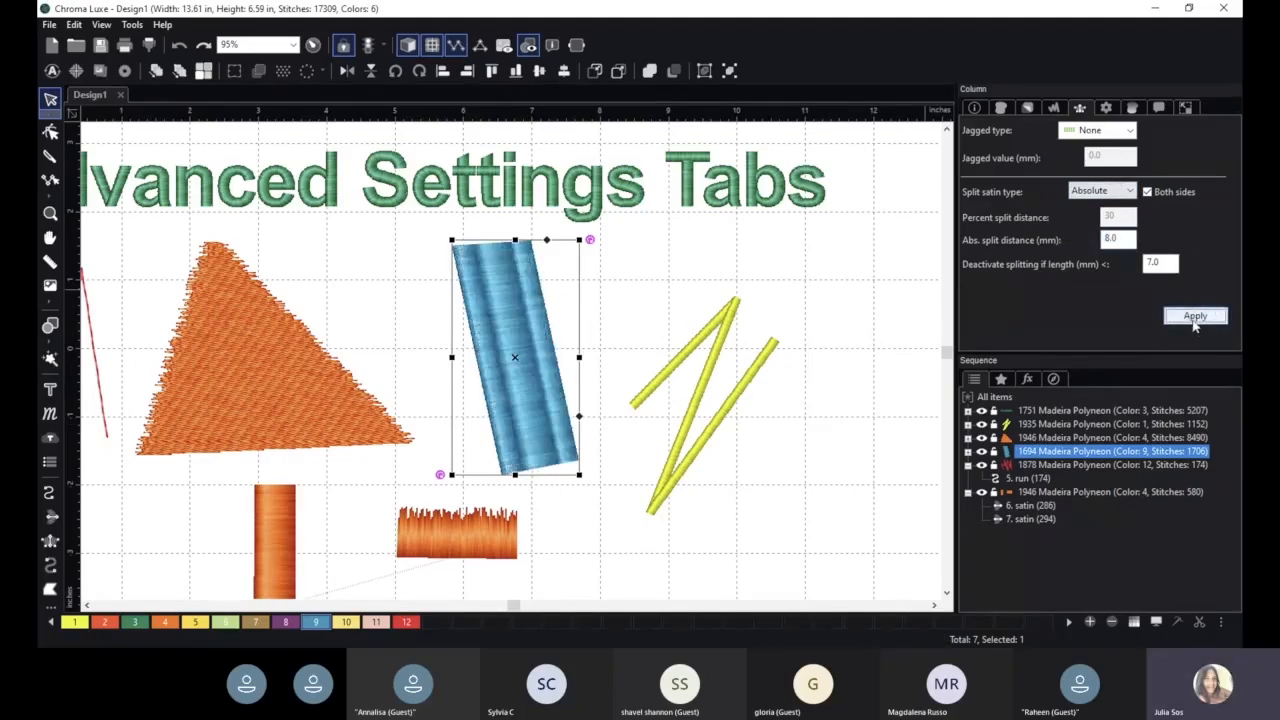
pyautogui.click(1106, 108)
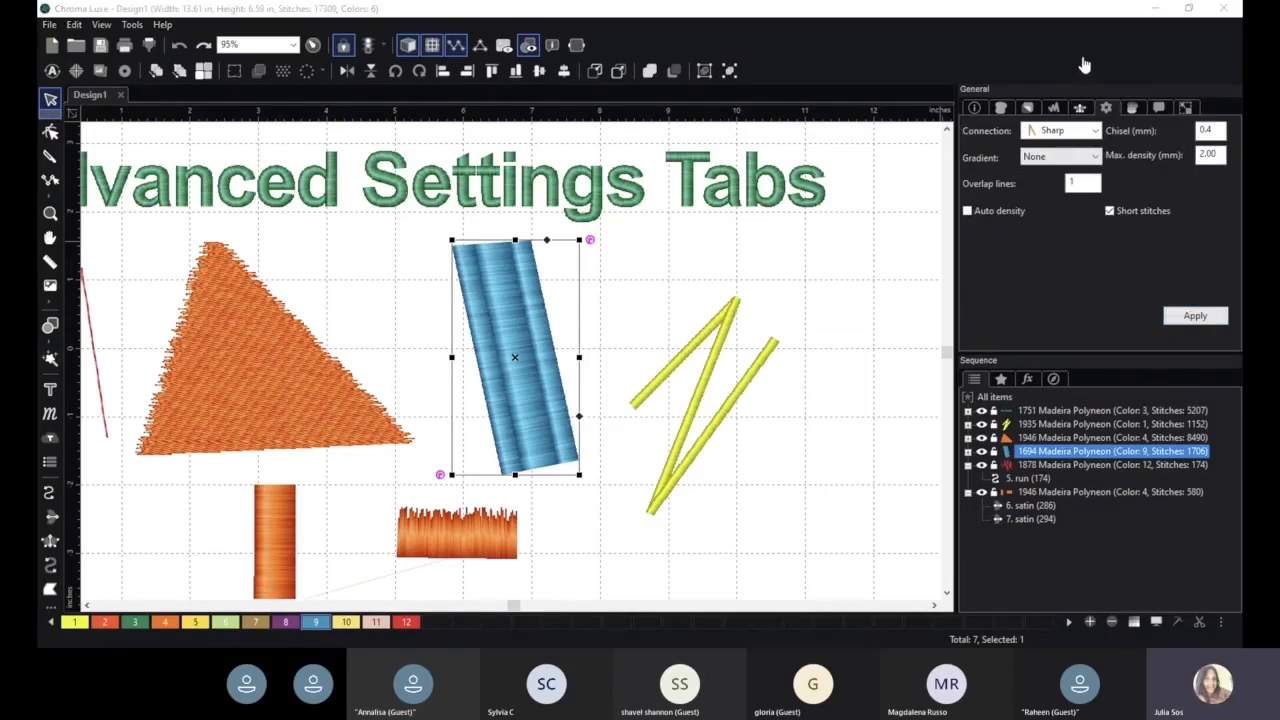
pyautogui.click(679, 255)
pyautogui.click(522, 292)
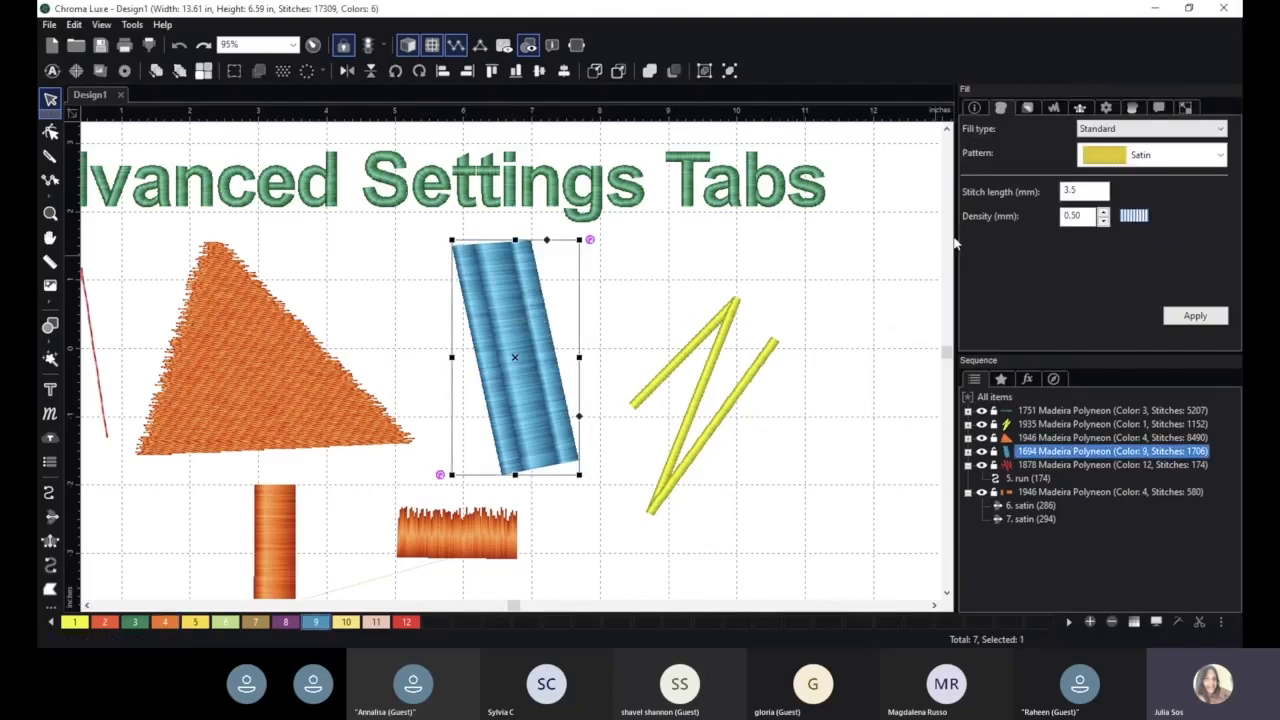
pyautogui.click(1079, 107)
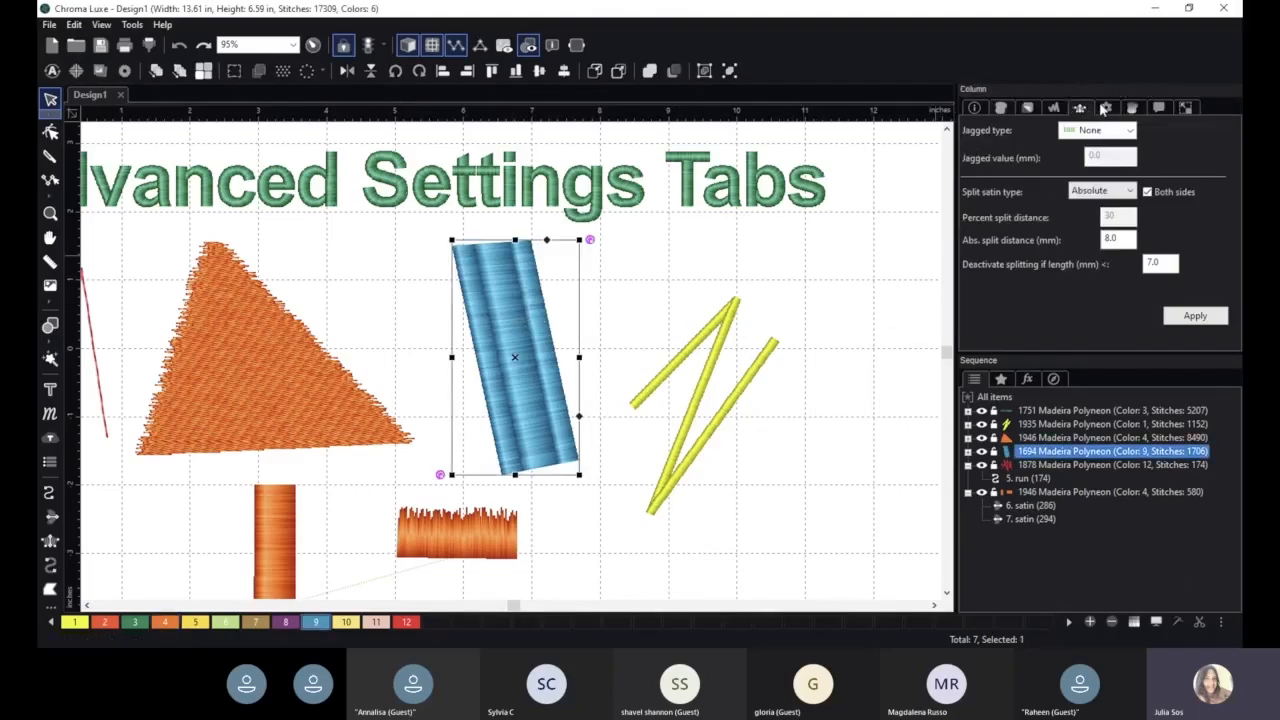
pyautogui.click(1104, 108)
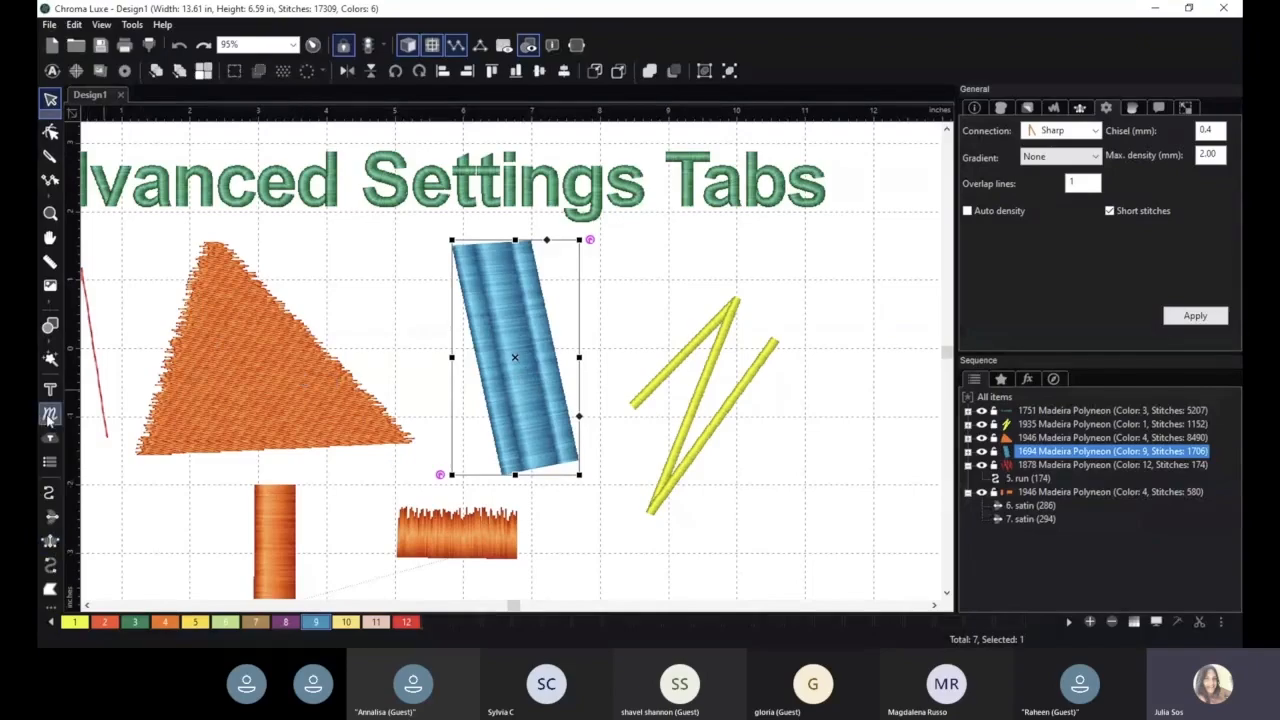
# - Draw a small tatami-filled triangle with the complex fill tool to the right of the blue column
pyautogui.click(50, 589)
pyautogui.click(601, 317)
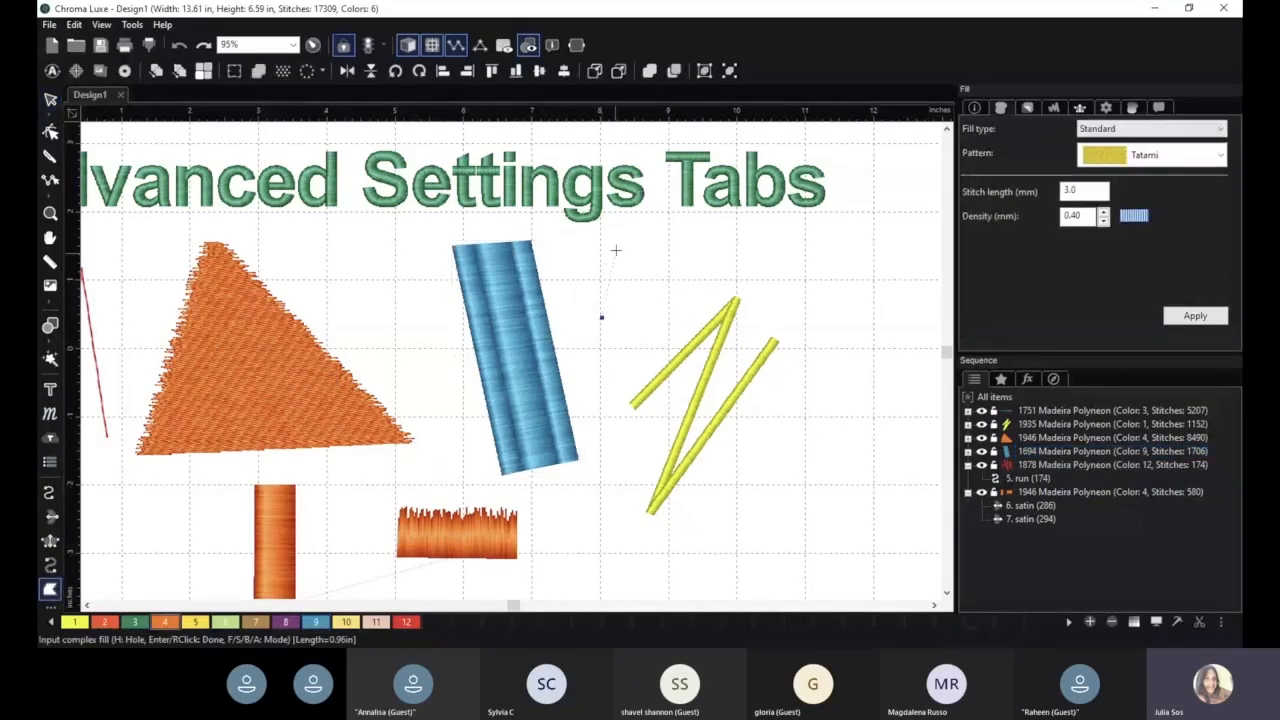
pyautogui.click(642, 226)
pyautogui.click(717, 283)
pyautogui.press('Return')
# - Zoom in on the new triangle, select it, and set its connection to Square in the General settings, applying it
pyautogui.scroll(5, 621, 208)
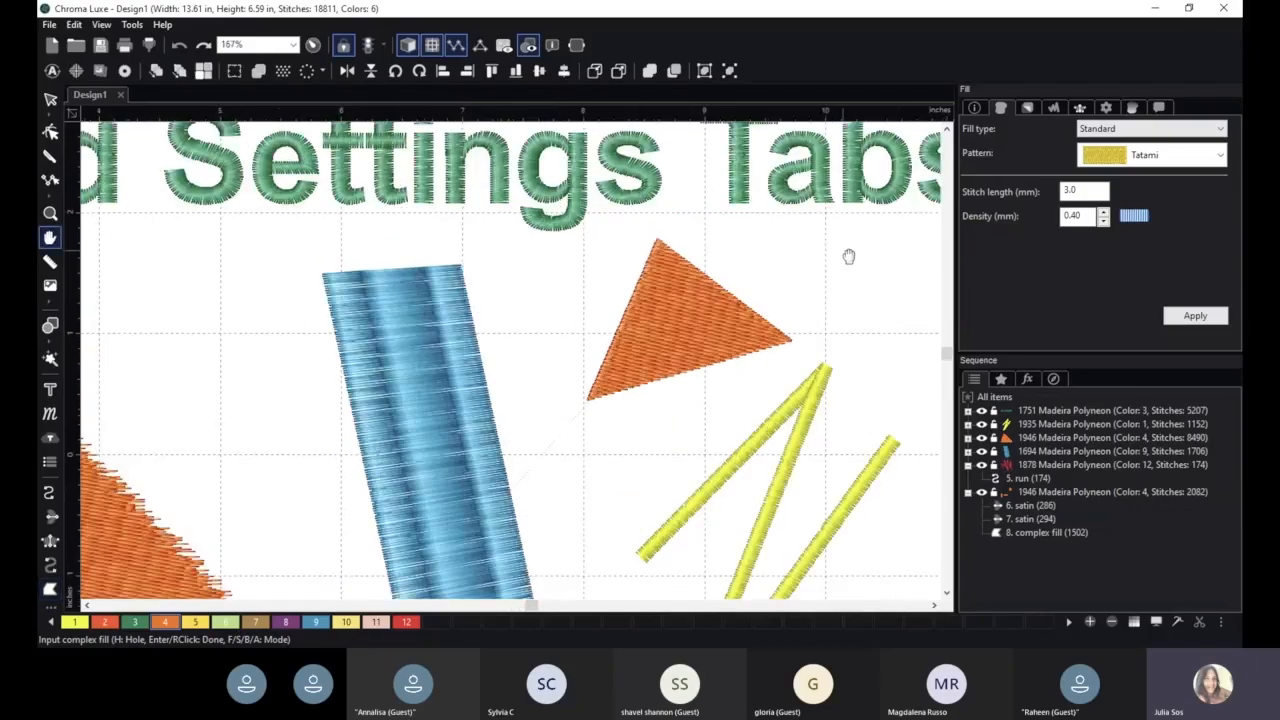
pyautogui.scroll(4, 848, 257)
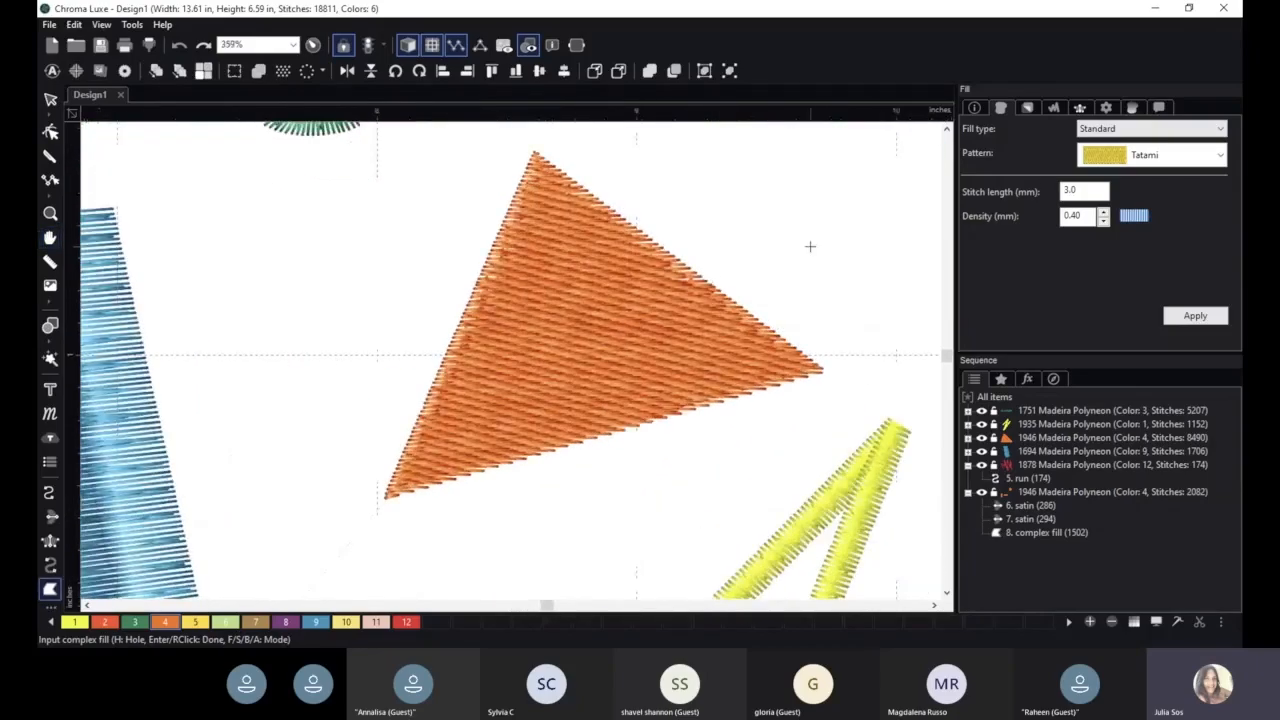
pyautogui.scroll(2, 815, 235)
pyautogui.scroll(-2, 690, 270)
pyautogui.scroll(3, 686, 266)
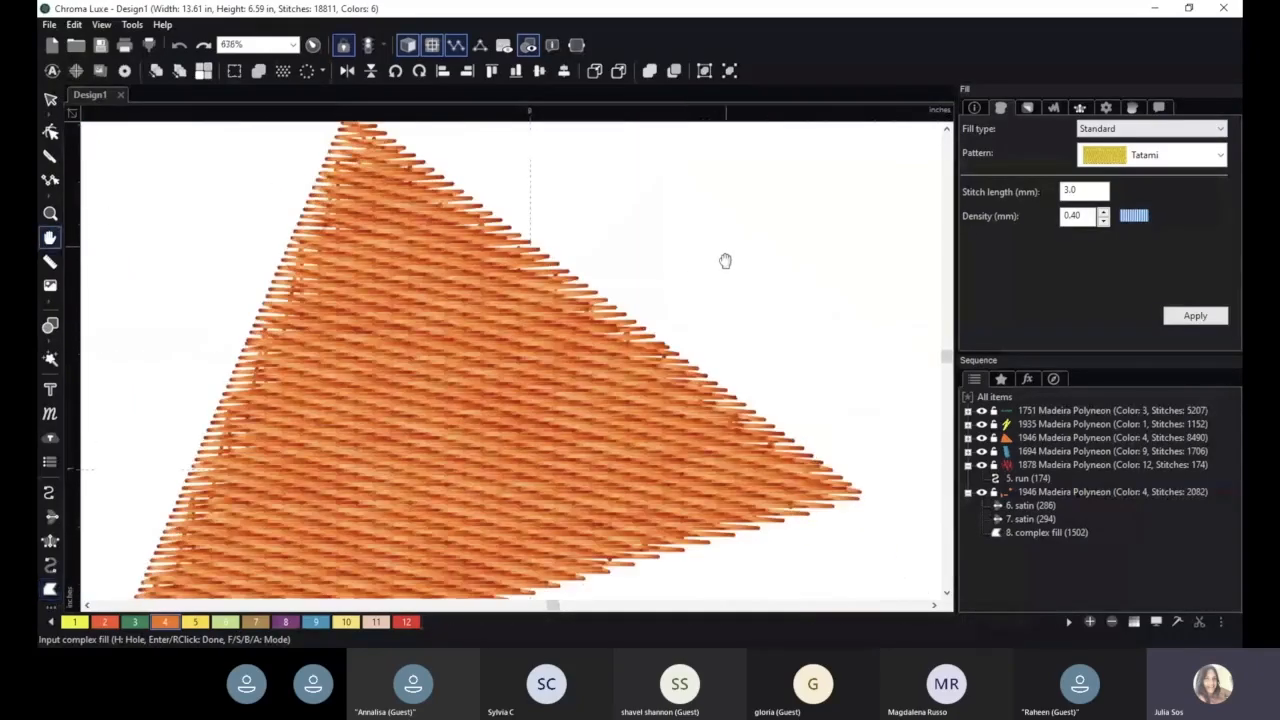
pyautogui.scroll(3, 687, 298)
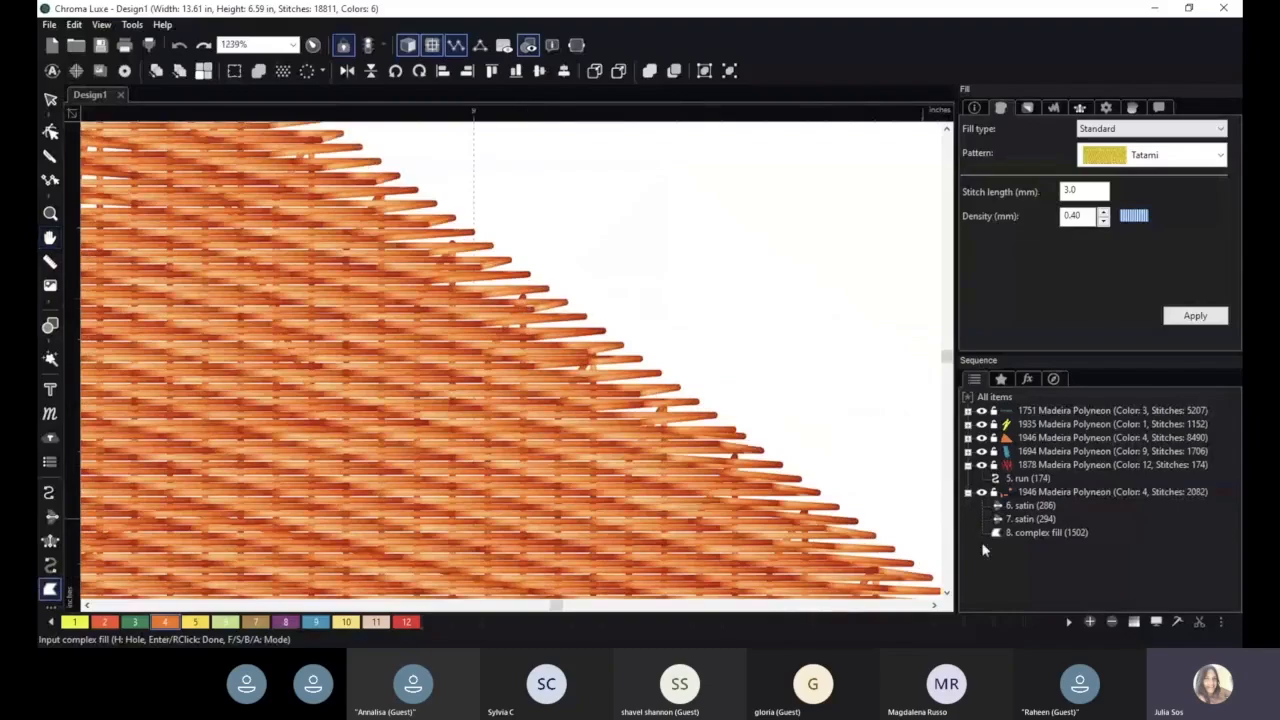
pyautogui.click(1008, 537)
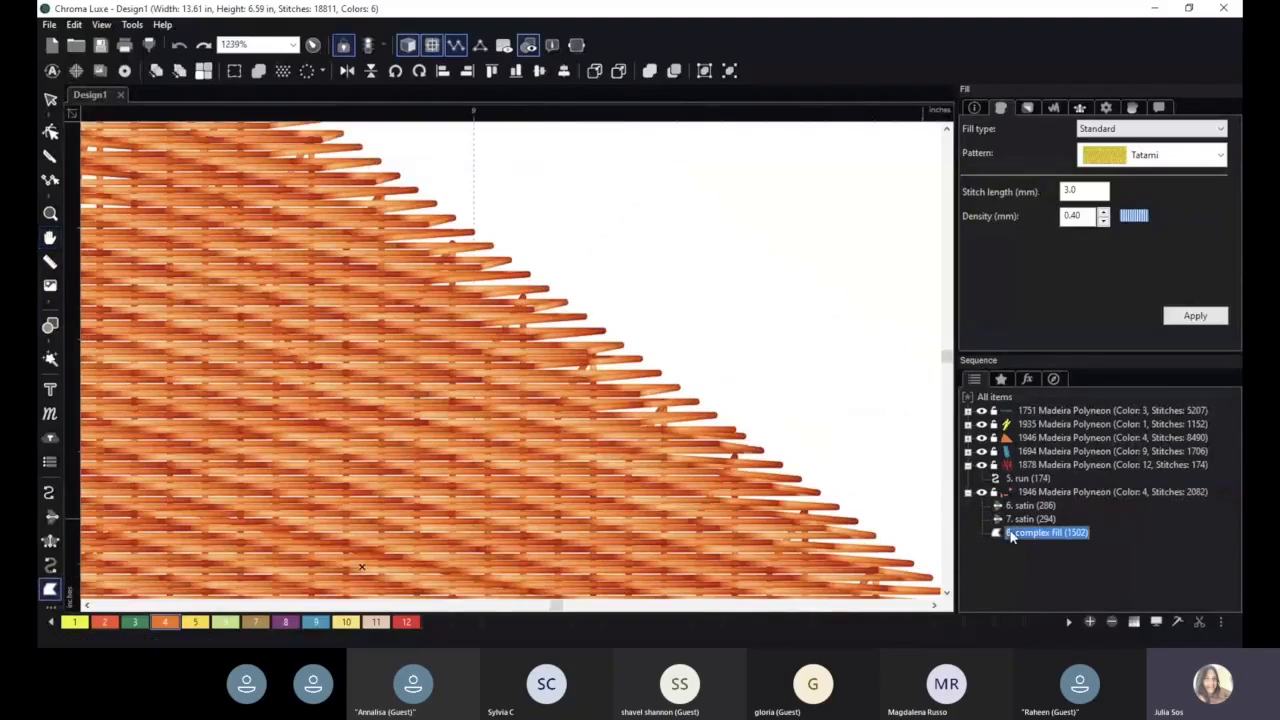
pyautogui.click(1105, 109)
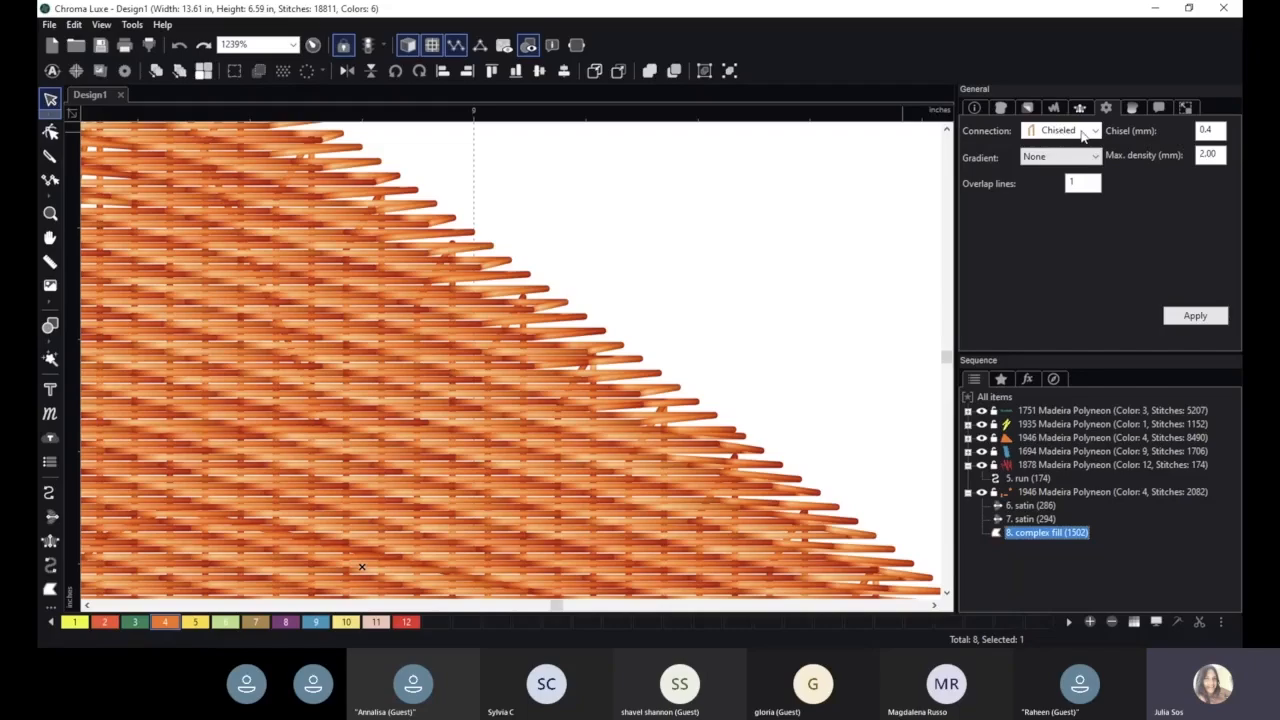
pyautogui.click(1085, 135)
pyautogui.click(1094, 162)
pyautogui.click(1192, 318)
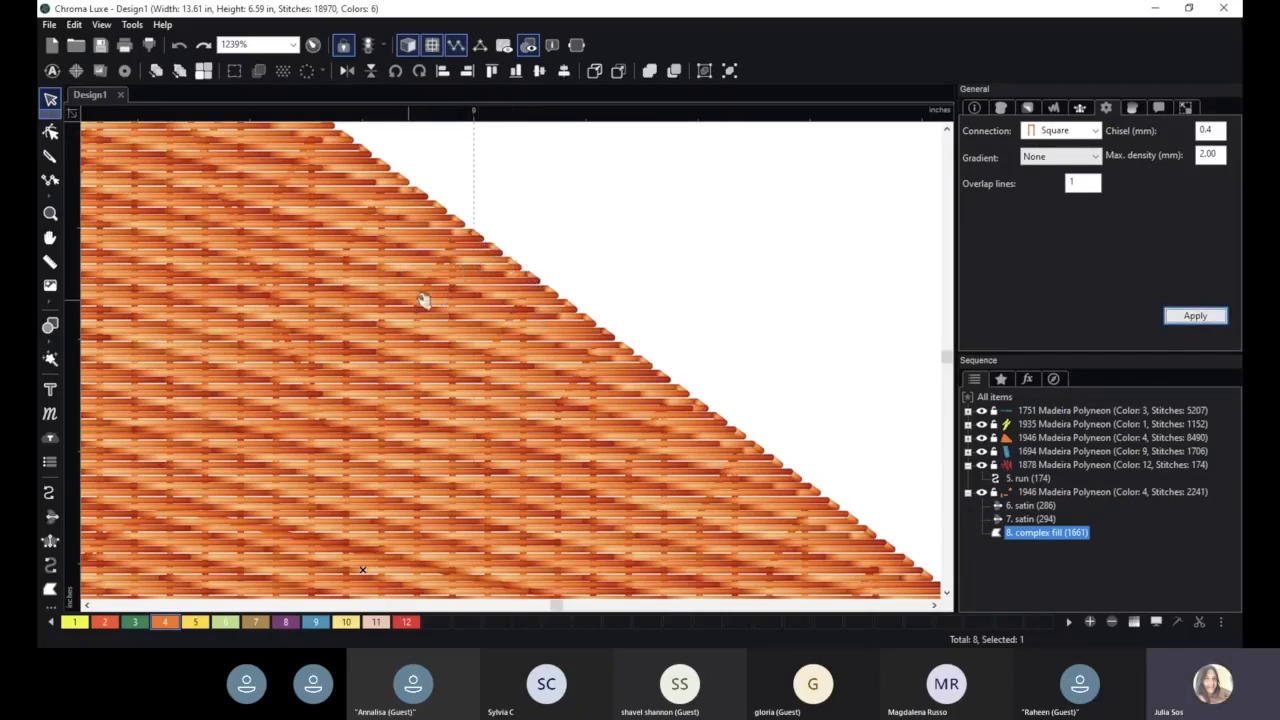
# - Set the triangle's fill gradient to Linear increasing and apply
pyautogui.scroll(-2, 657, 400)
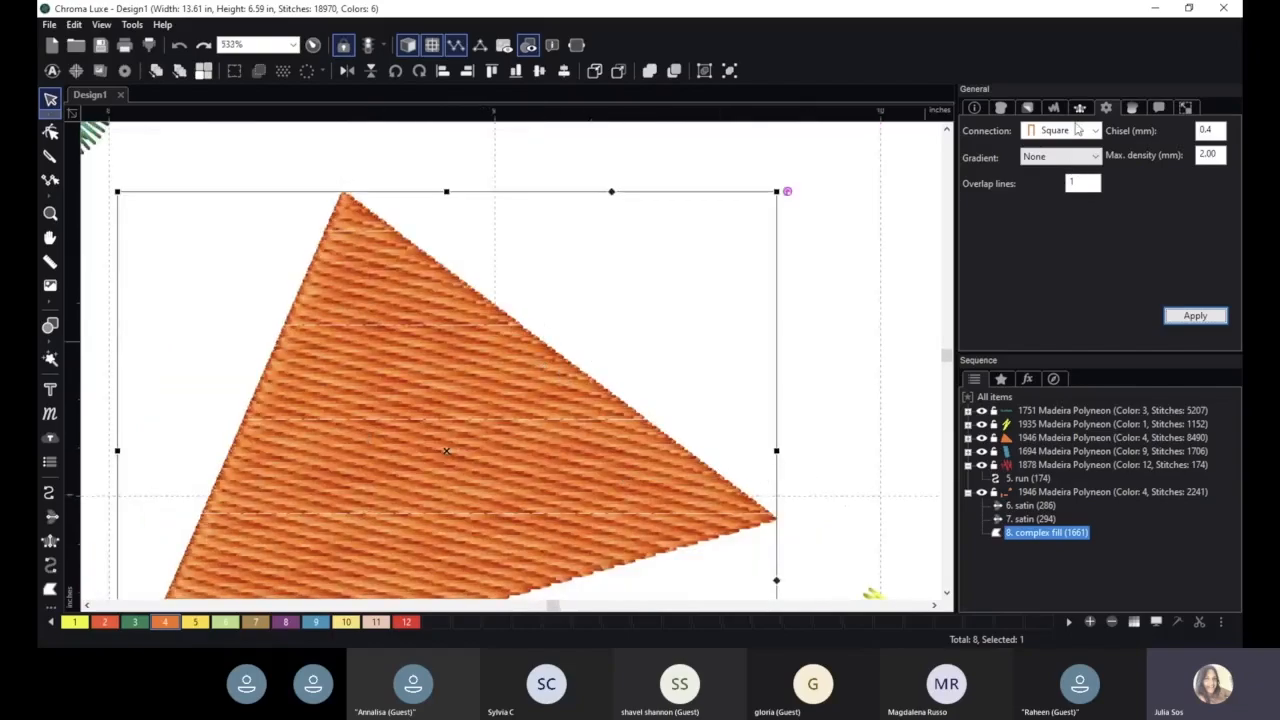
pyautogui.click(1076, 141)
pyautogui.click(1056, 144)
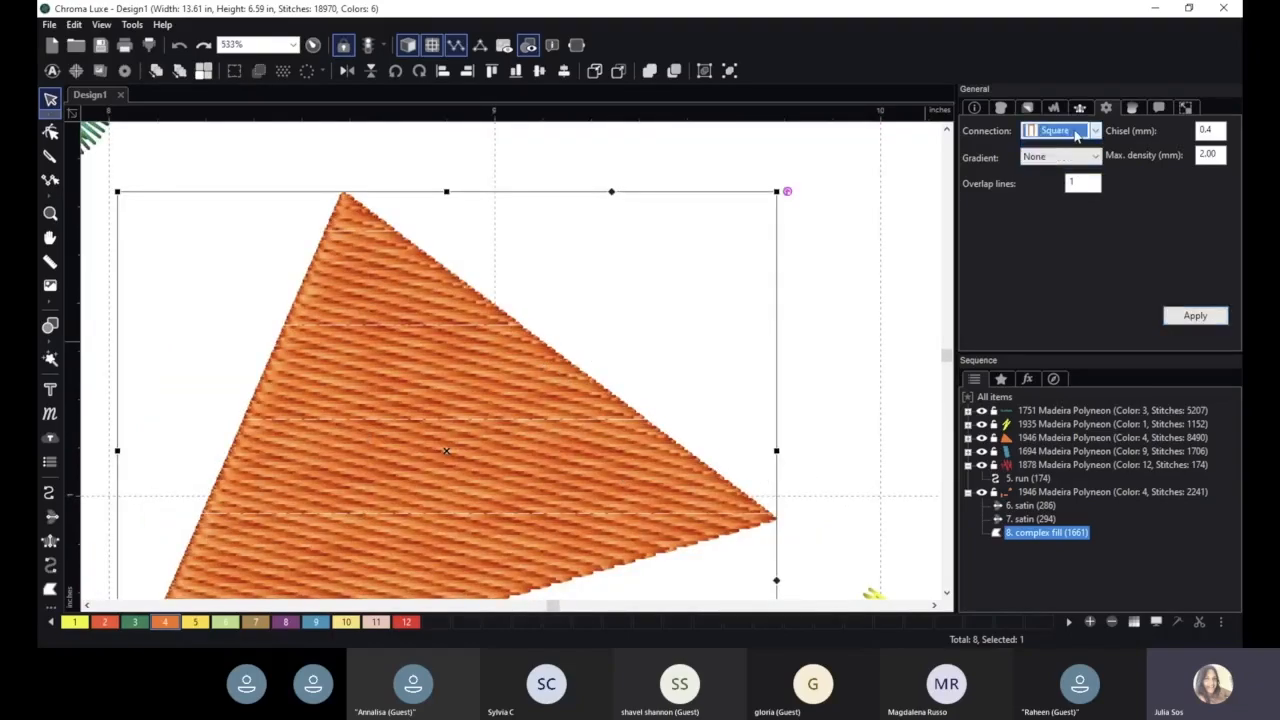
pyautogui.scroll(2, 586, 371)
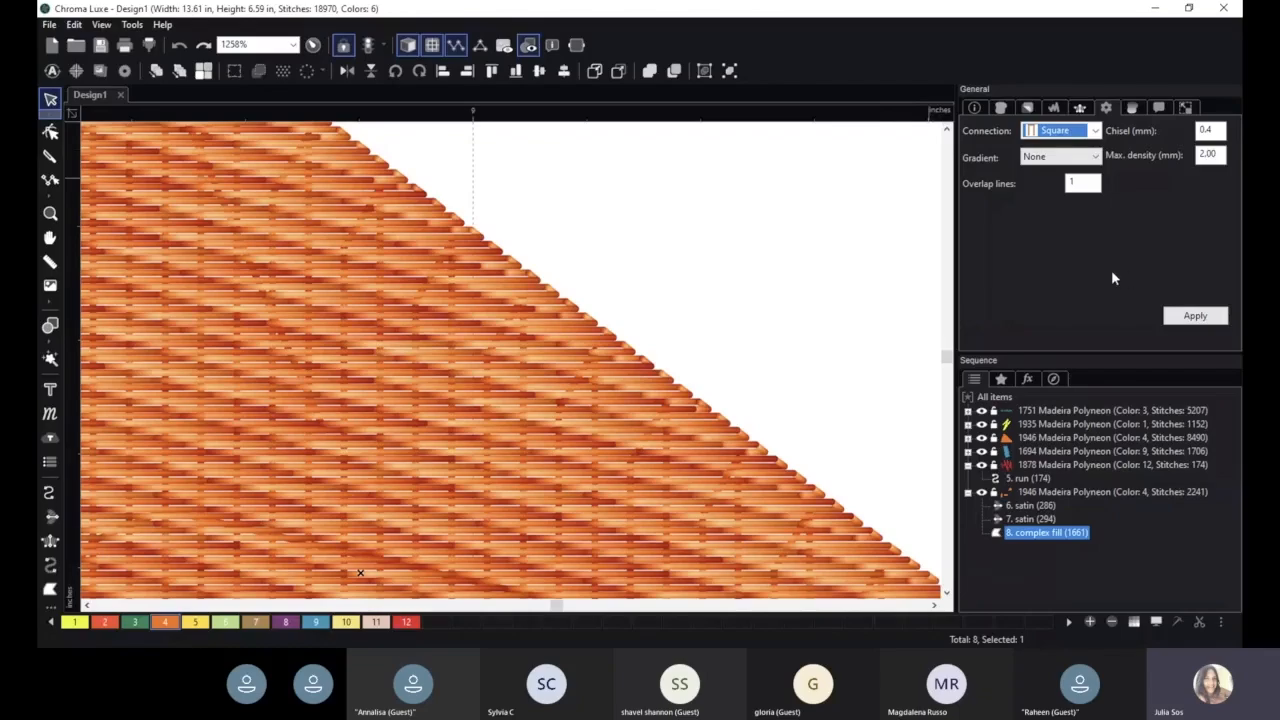
pyautogui.scroll(-5, 660, 325)
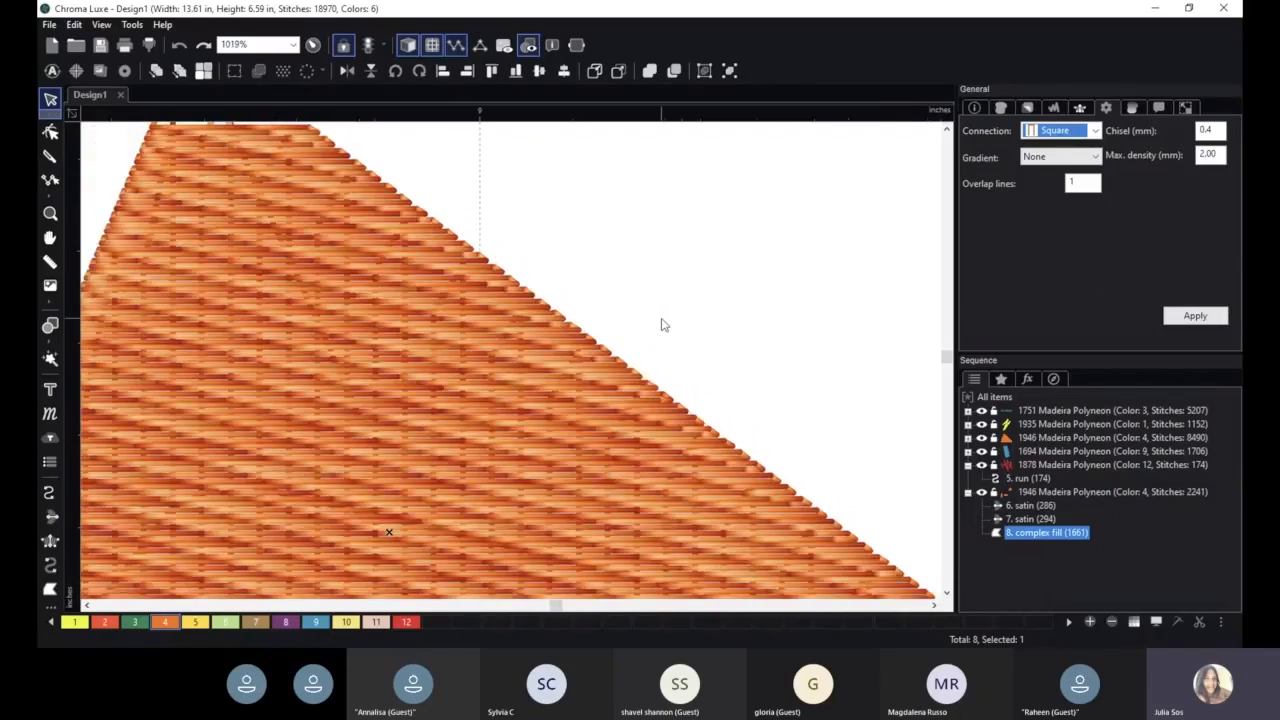
pyautogui.click(1060, 160)
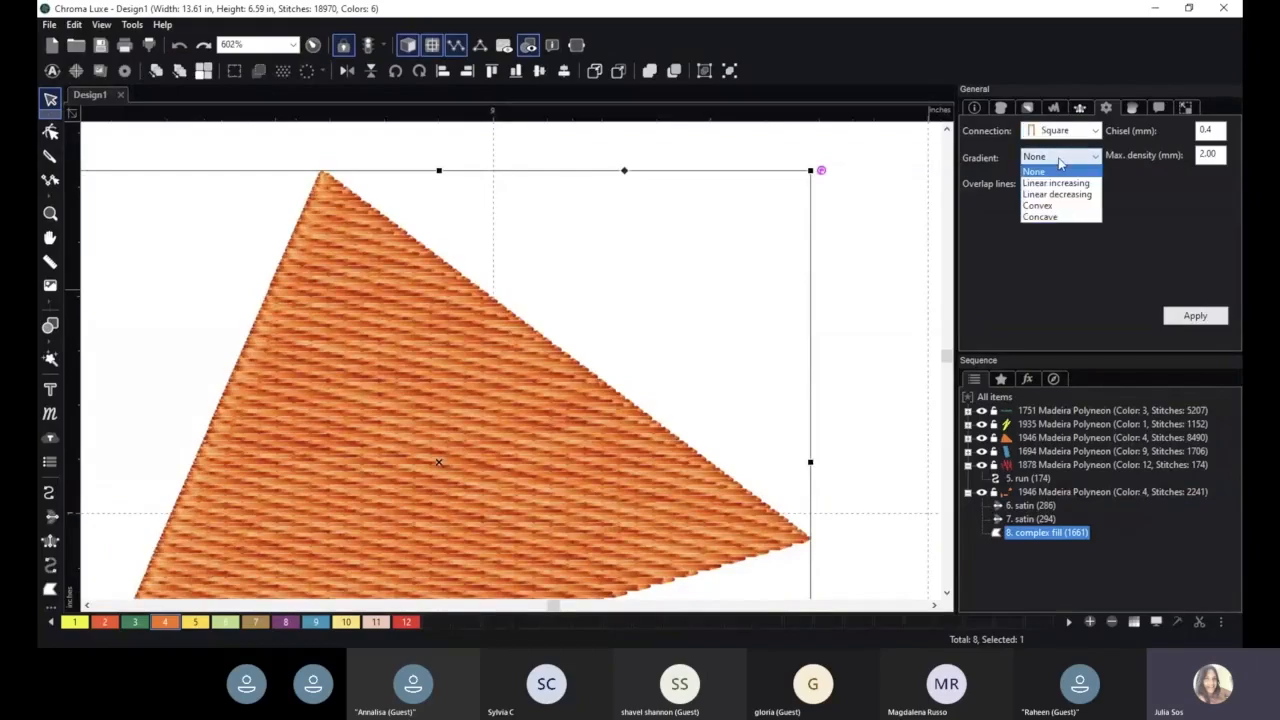
pyautogui.click(1057, 180)
pyautogui.click(1195, 316)
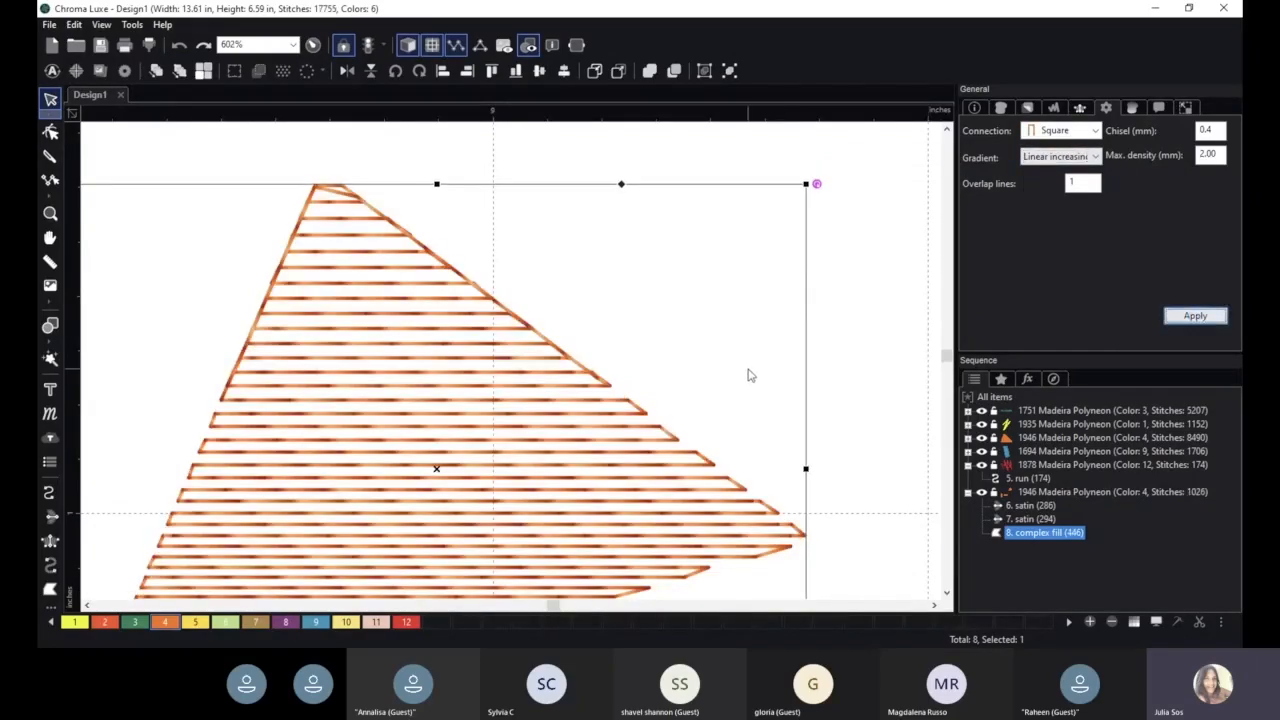
# - Set the triangle's fill gradient to Linear decreasing and apply
pyautogui.scroll(-4, 745, 372)
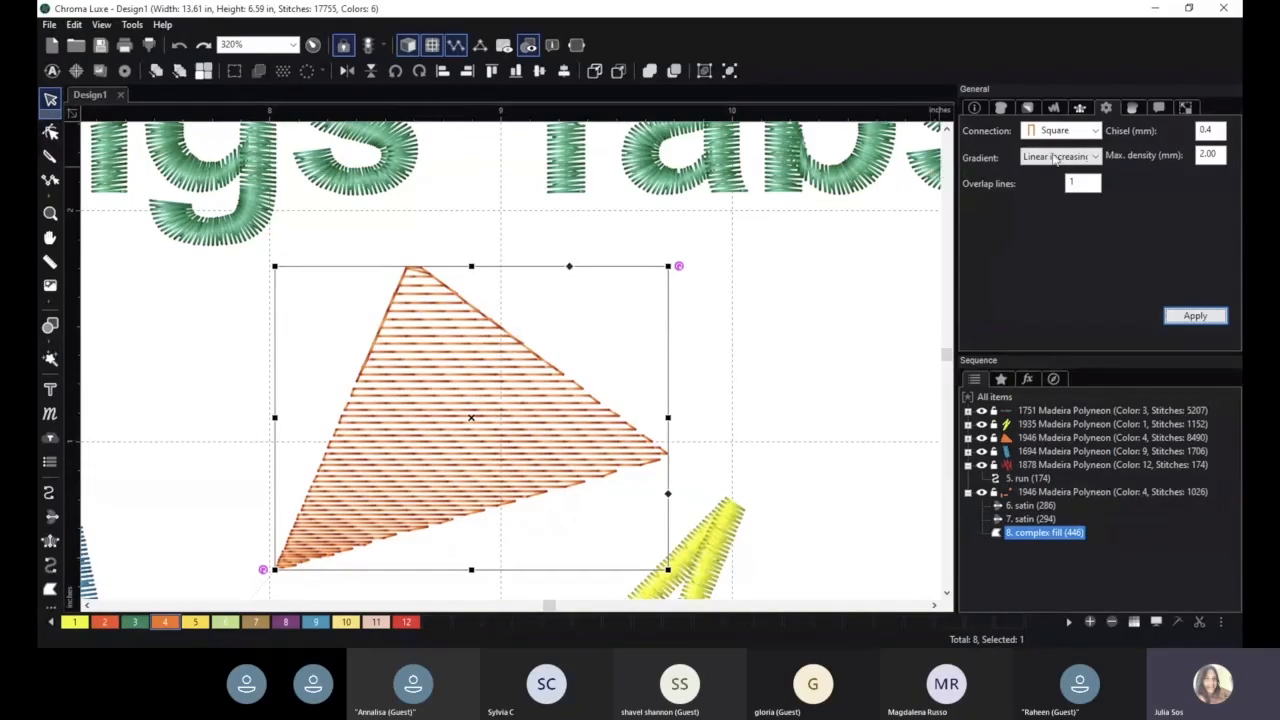
pyautogui.click(1055, 157)
pyautogui.click(1055, 184)
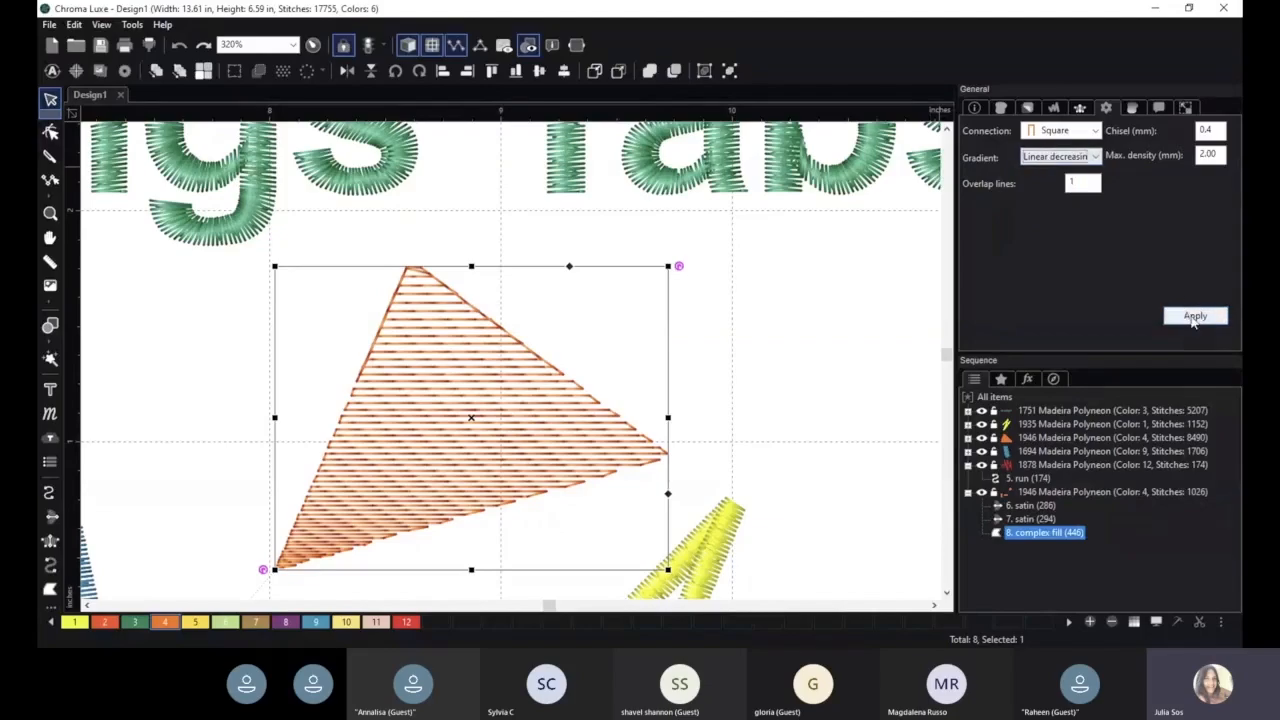
pyautogui.click(1194, 317)
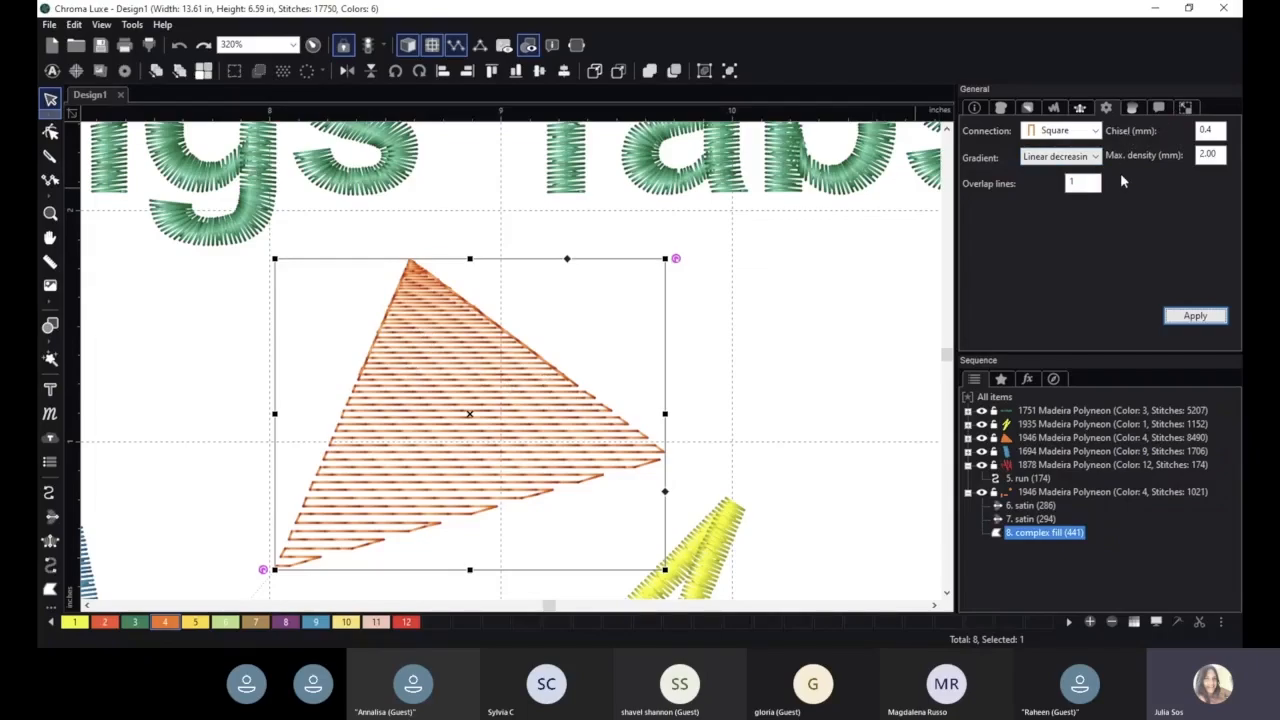
# - Set the triangle's fill gradient back to None and apply
pyautogui.click(1093, 158)
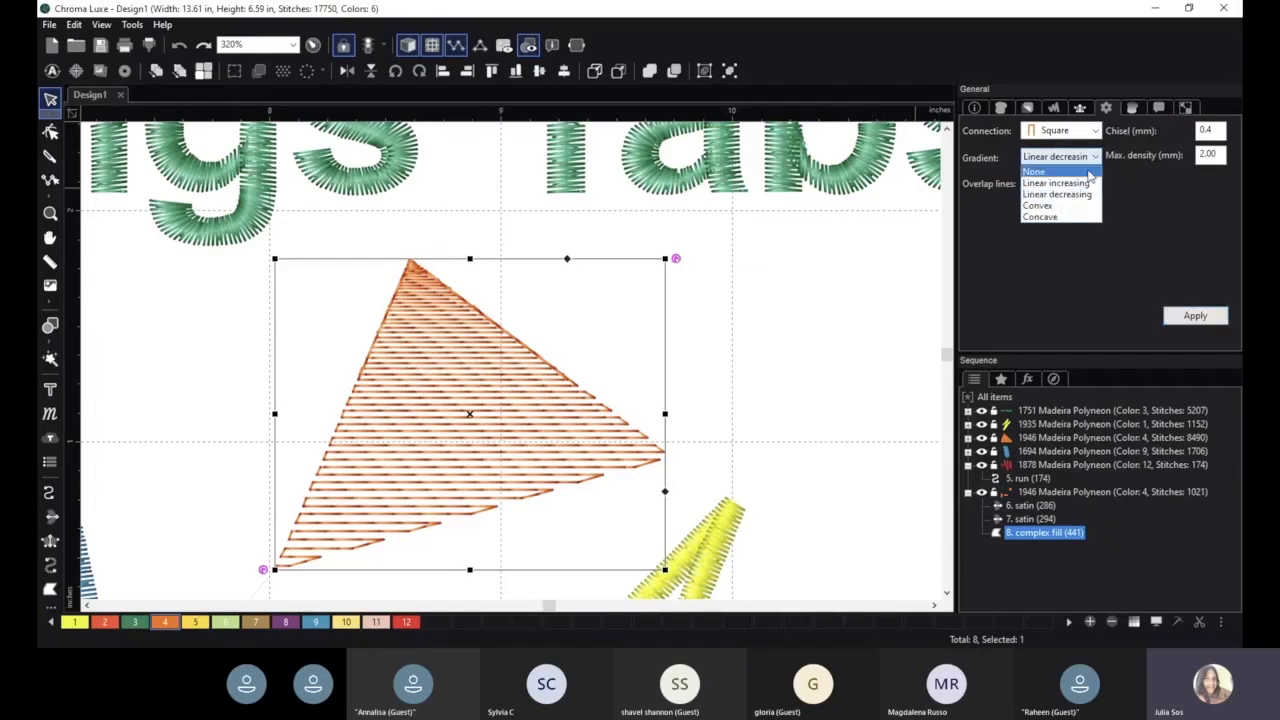
pyautogui.click(1088, 172)
pyautogui.click(1185, 315)
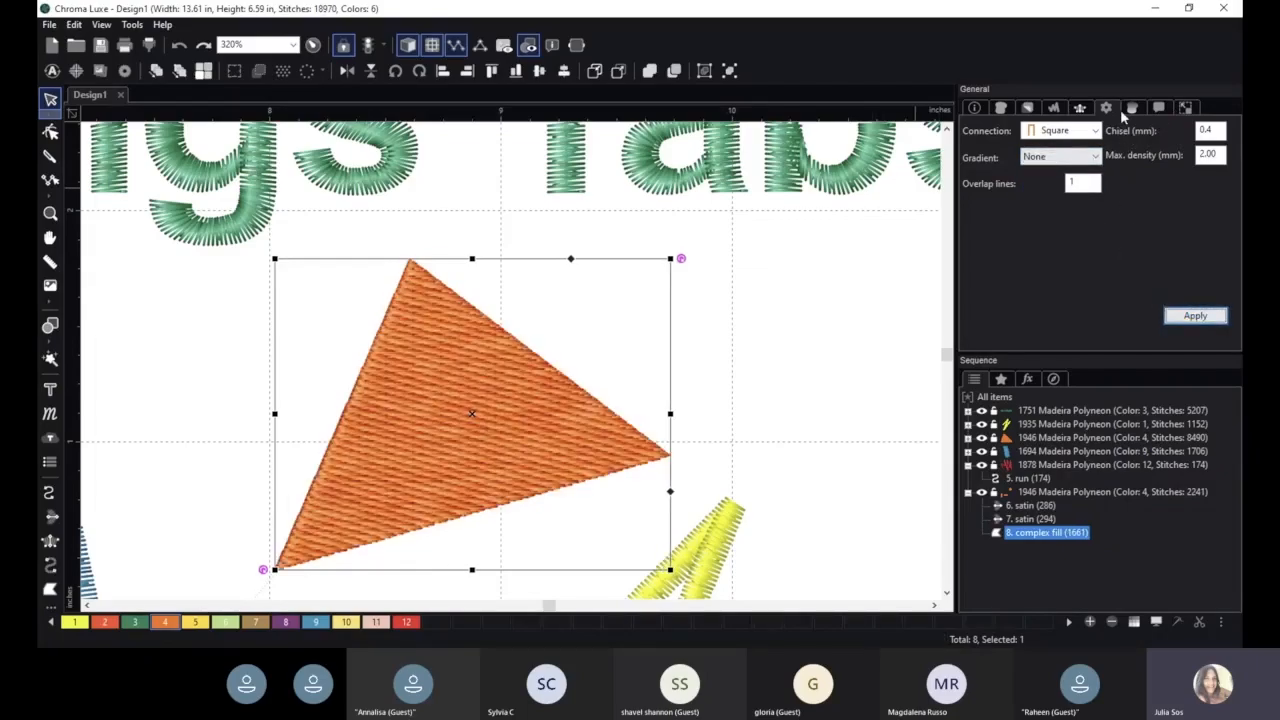
# - Enable a second color layer for the triangle in the Blend settings with color 1 and apply
pyautogui.click(1131, 108)
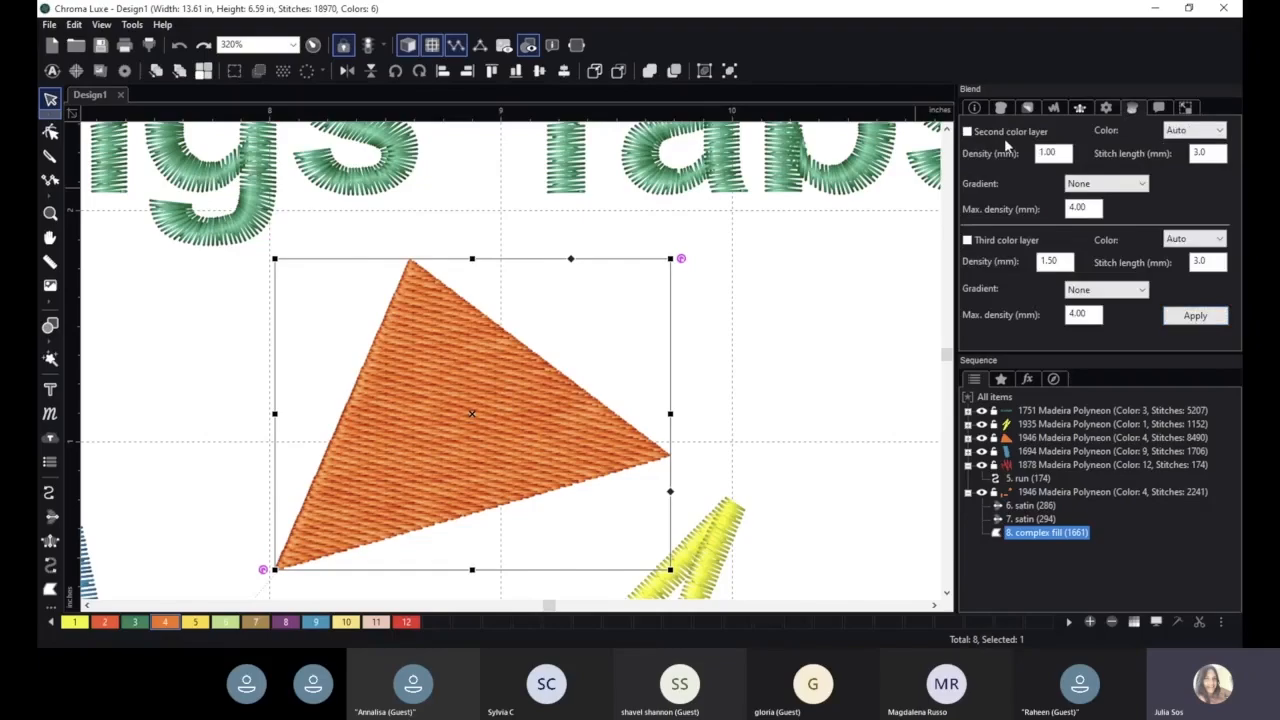
pyautogui.click(1106, 108)
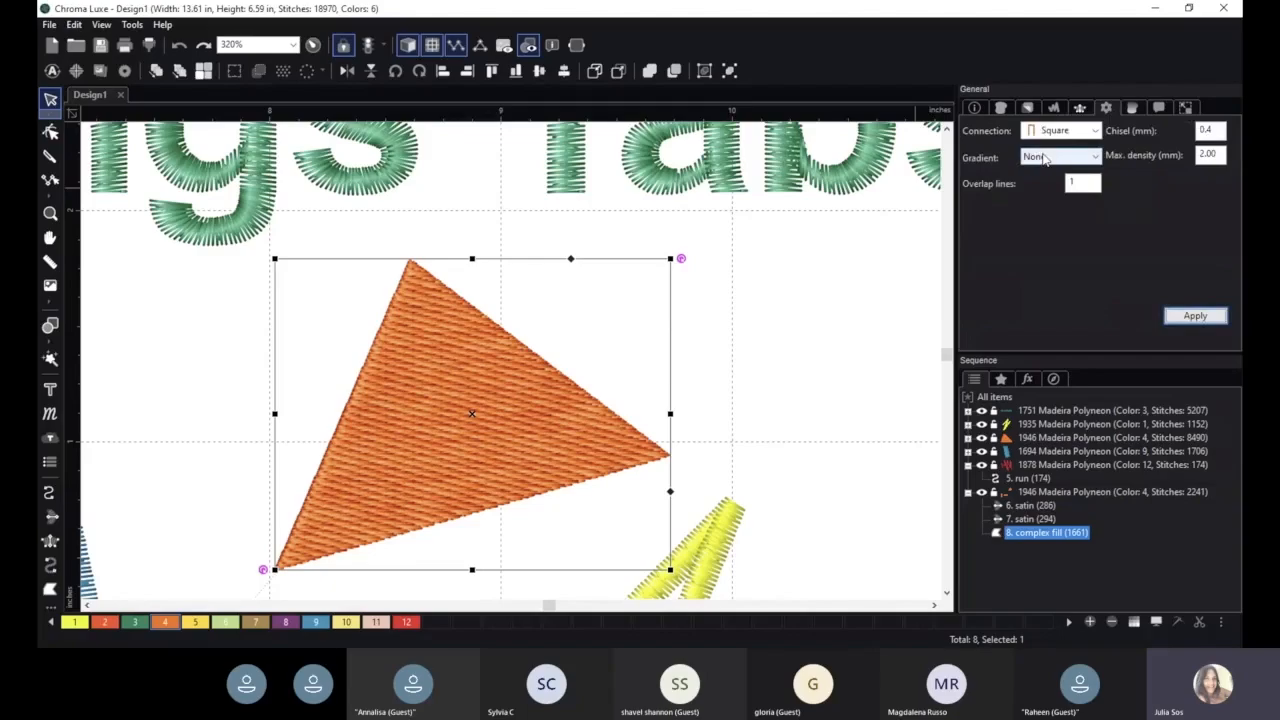
pyautogui.click(1133, 108)
pyautogui.click(990, 133)
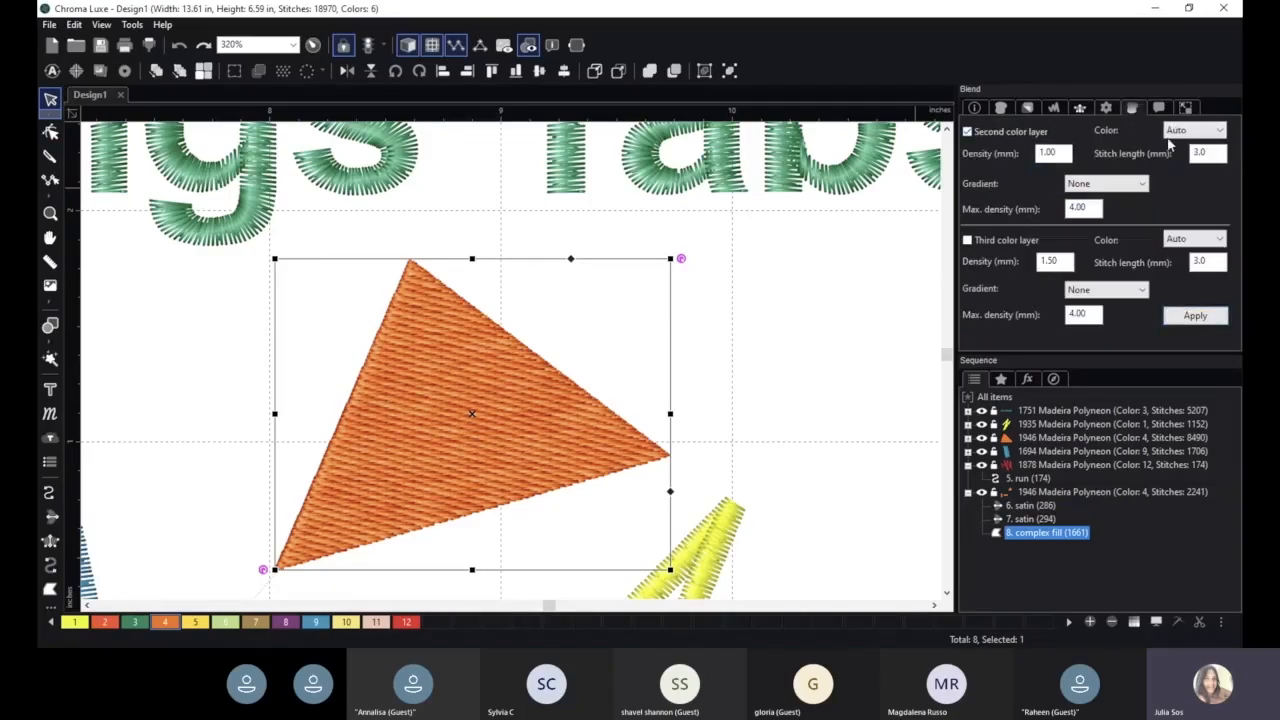
pyautogui.click(1192, 131)
pyautogui.click(1188, 168)
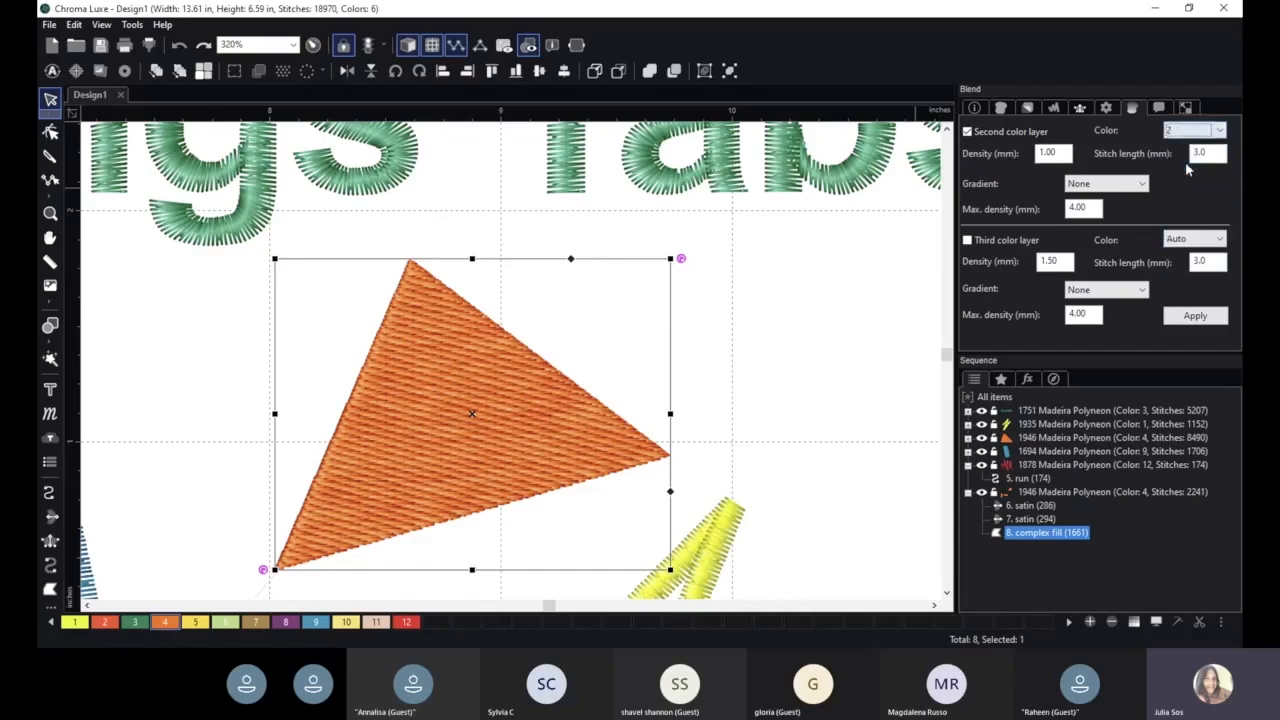
pyautogui.click(1190, 132)
pyautogui.click(1188, 155)
pyautogui.click(1195, 315)
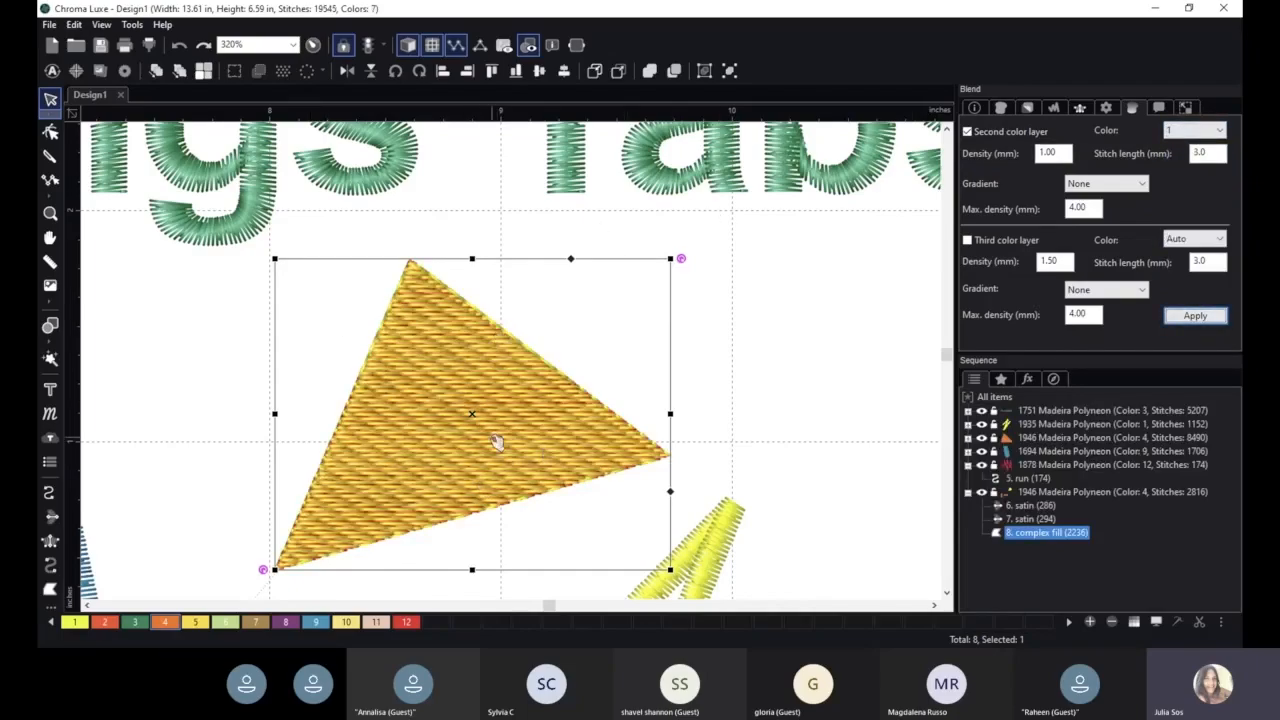
# - Set the second color layer's gradient to Linear increasing and apply
pyautogui.scroll(1, 641, 429)
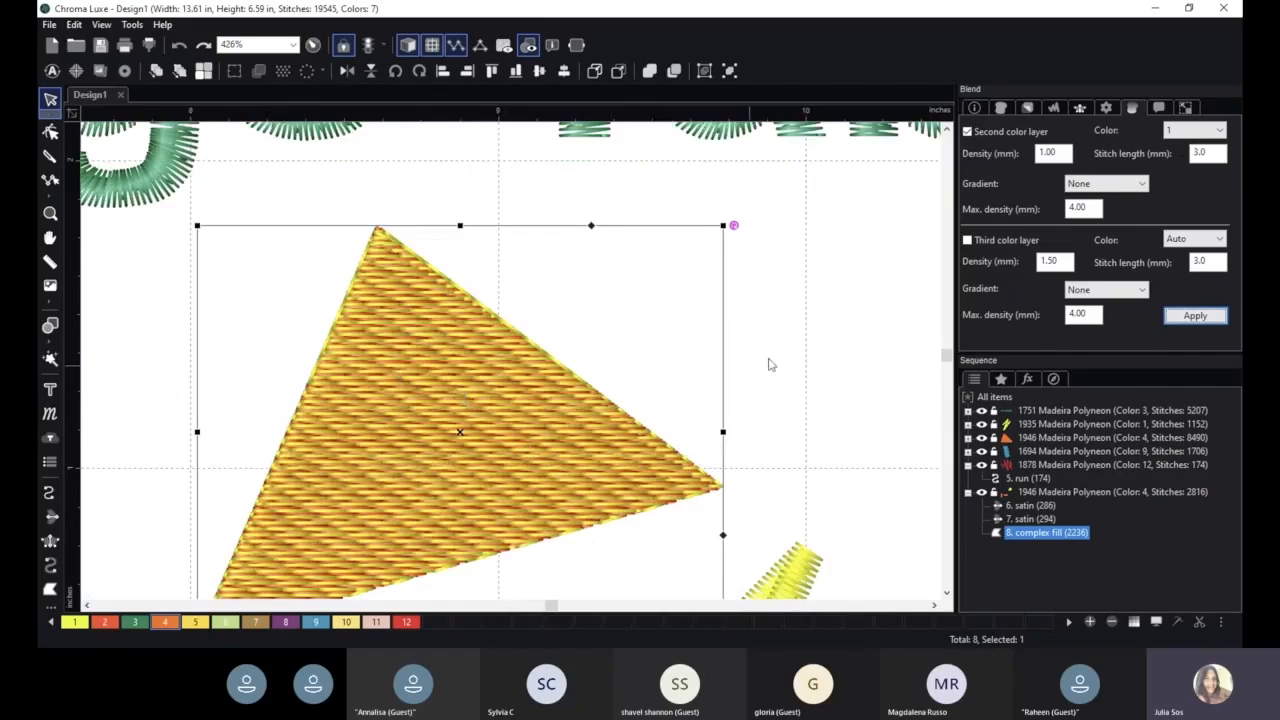
pyautogui.click(1105, 185)
pyautogui.click(1100, 210)
pyautogui.click(1195, 315)
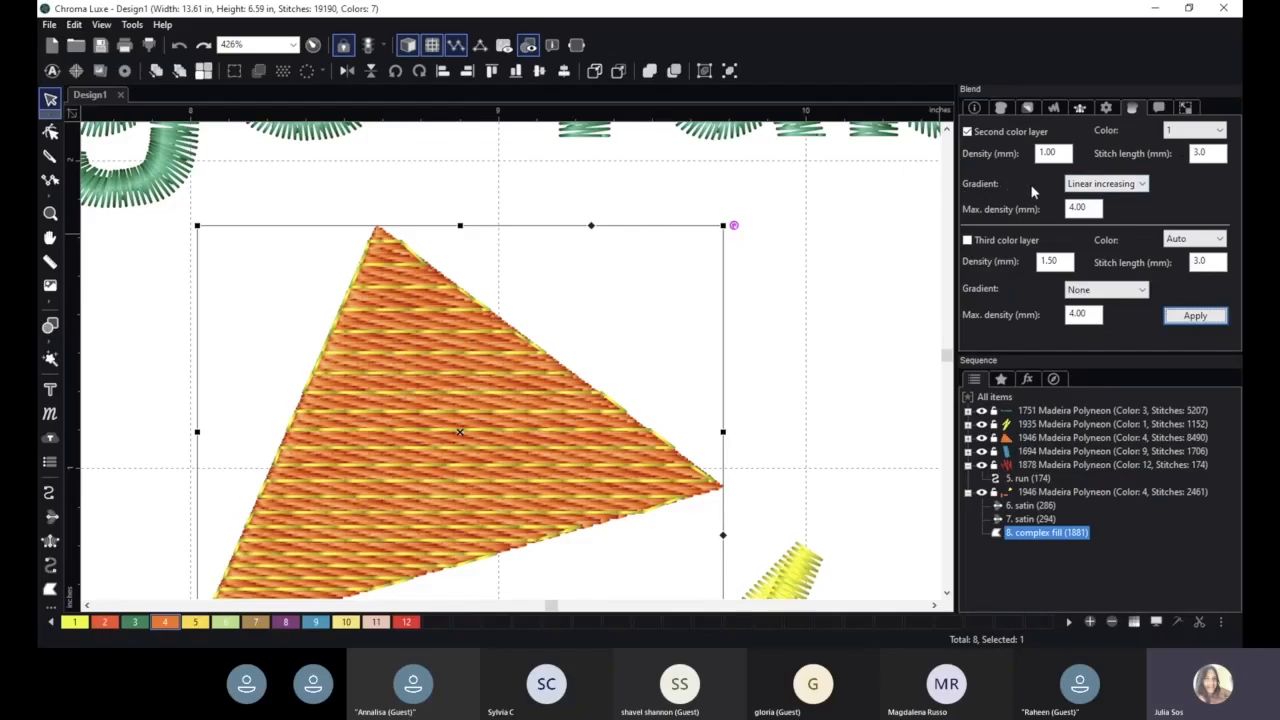
# - Enable a third color layer for the triangle with color 3 and apply
pyautogui.scroll(-2, 776, 316)
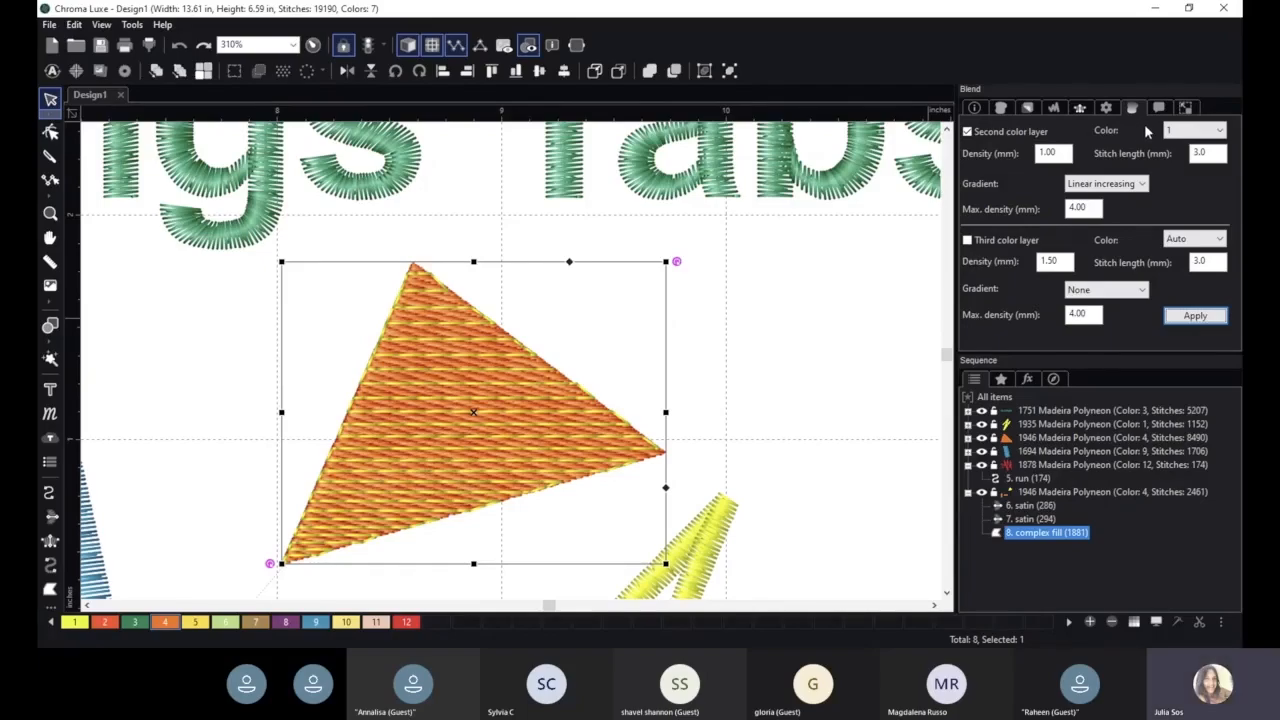
pyautogui.click(1015, 241)
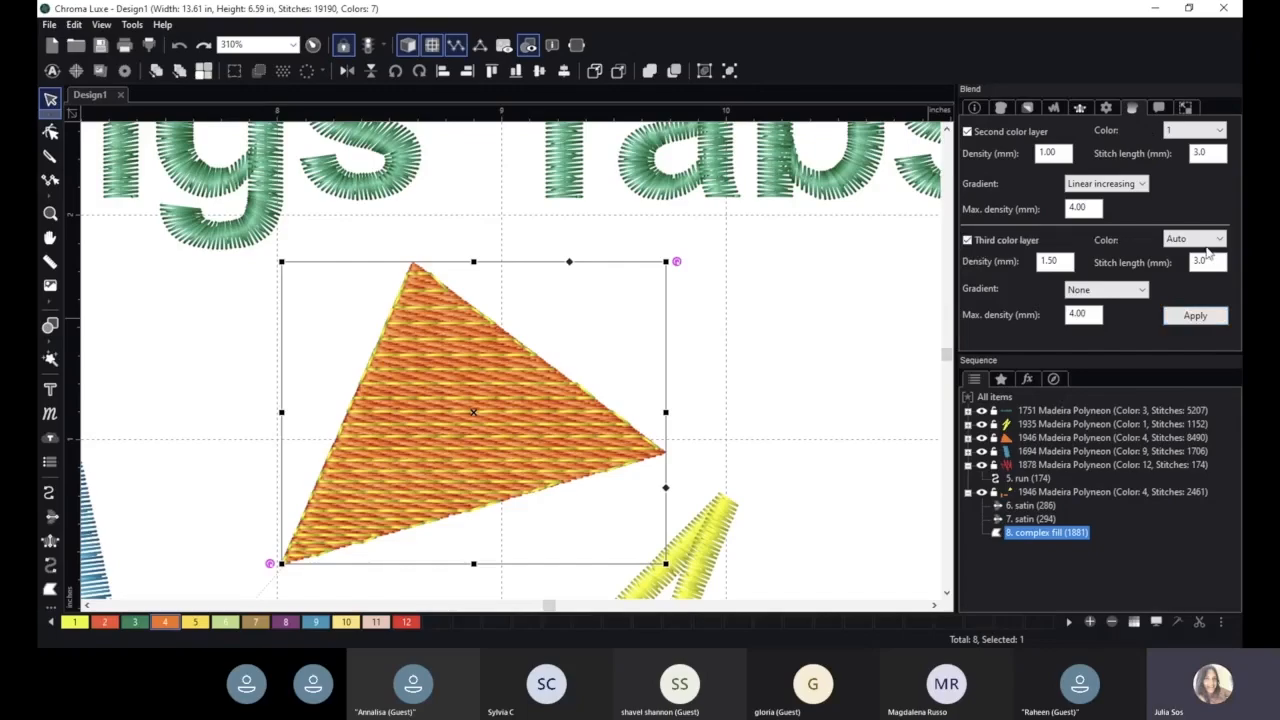
pyautogui.click(1205, 240)
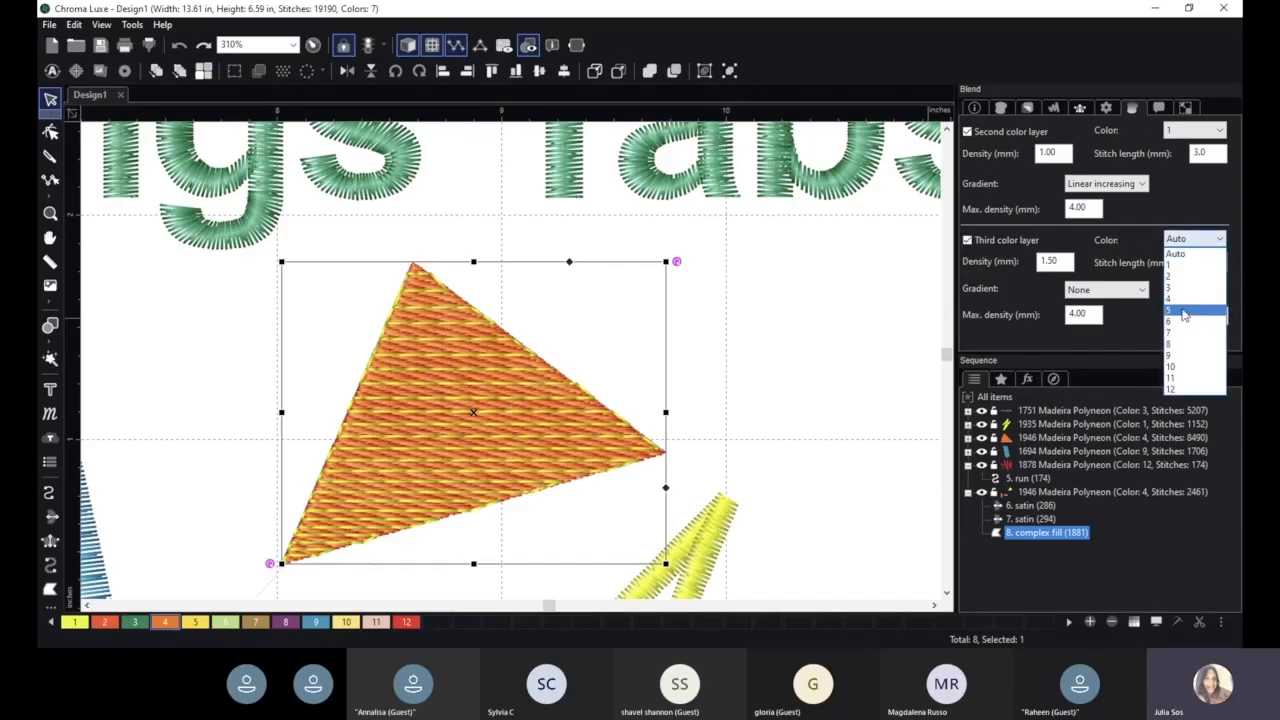
pyautogui.click(1182, 288)
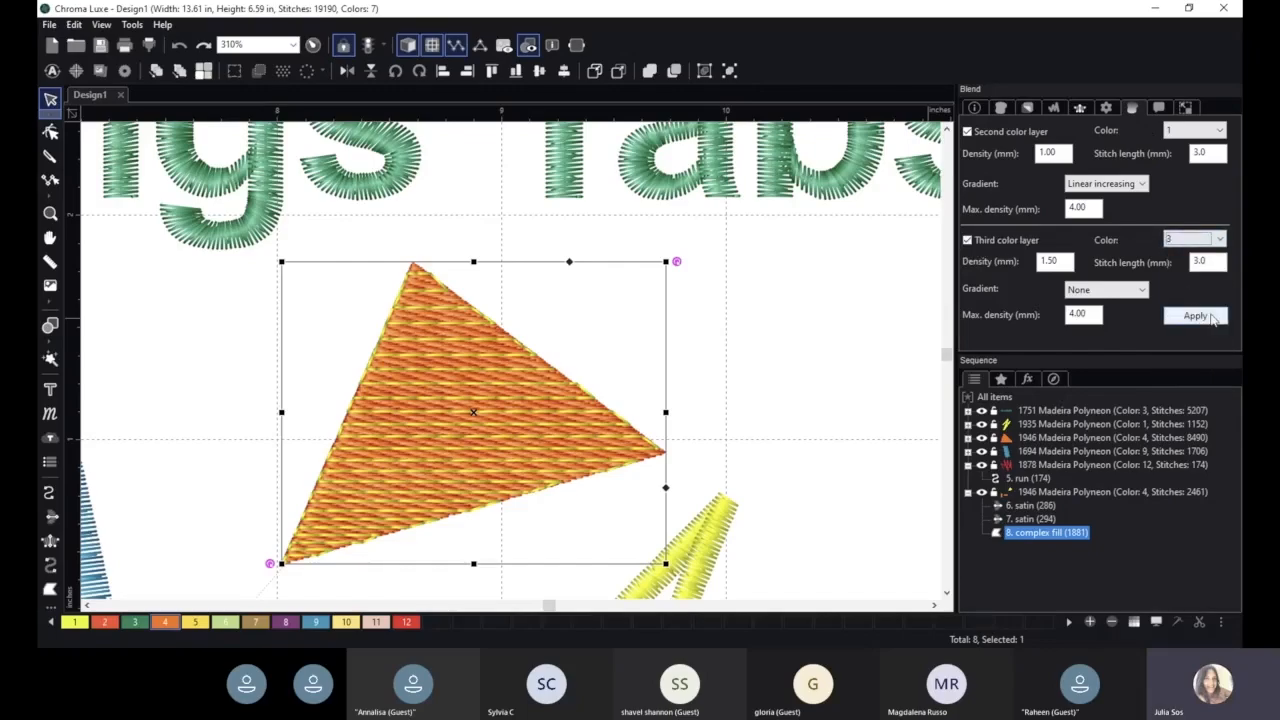
pyautogui.click(1208, 316)
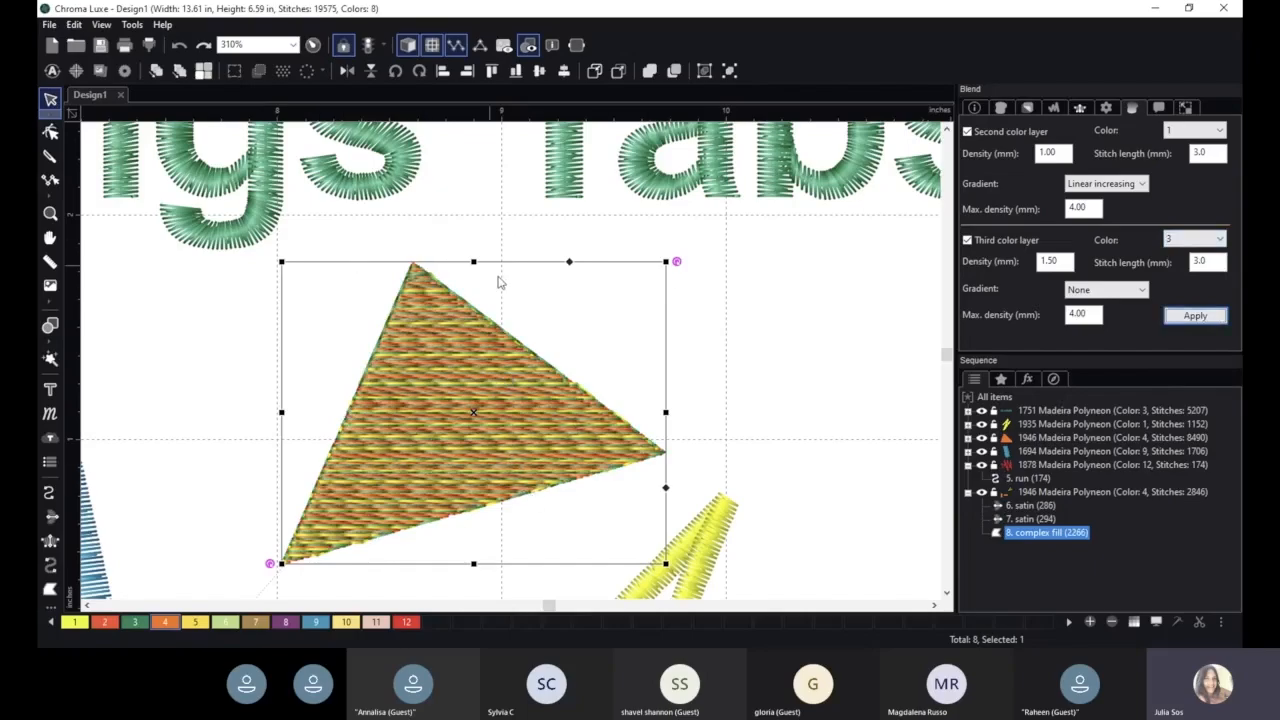
# - Set the third color layer's gradient to Linear decreasing and apply
pyautogui.click(1132, 290)
pyautogui.click(1101, 328)
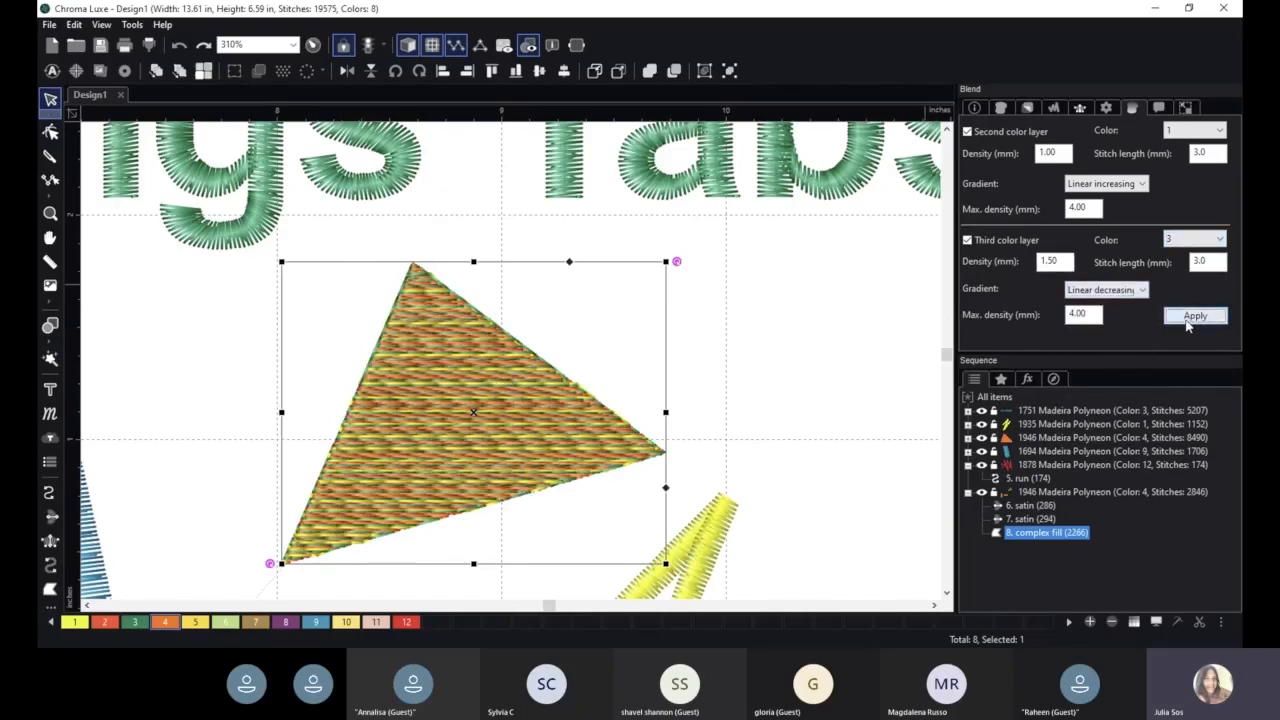
pyautogui.click(1195, 316)
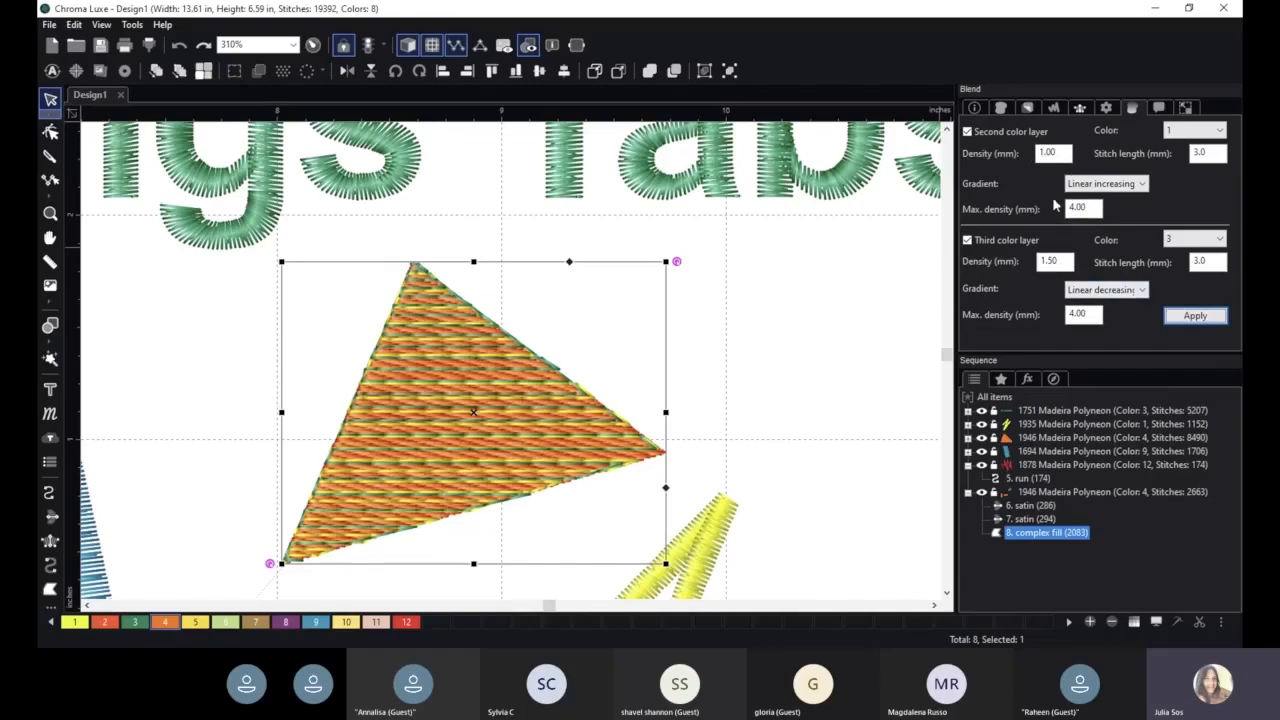
# - Set the second color layer's density to 0.50 mm and its max density to 5.00 mm, then apply
pyautogui.moveTo(1070, 153); pyautogui.dragTo(1014, 158)
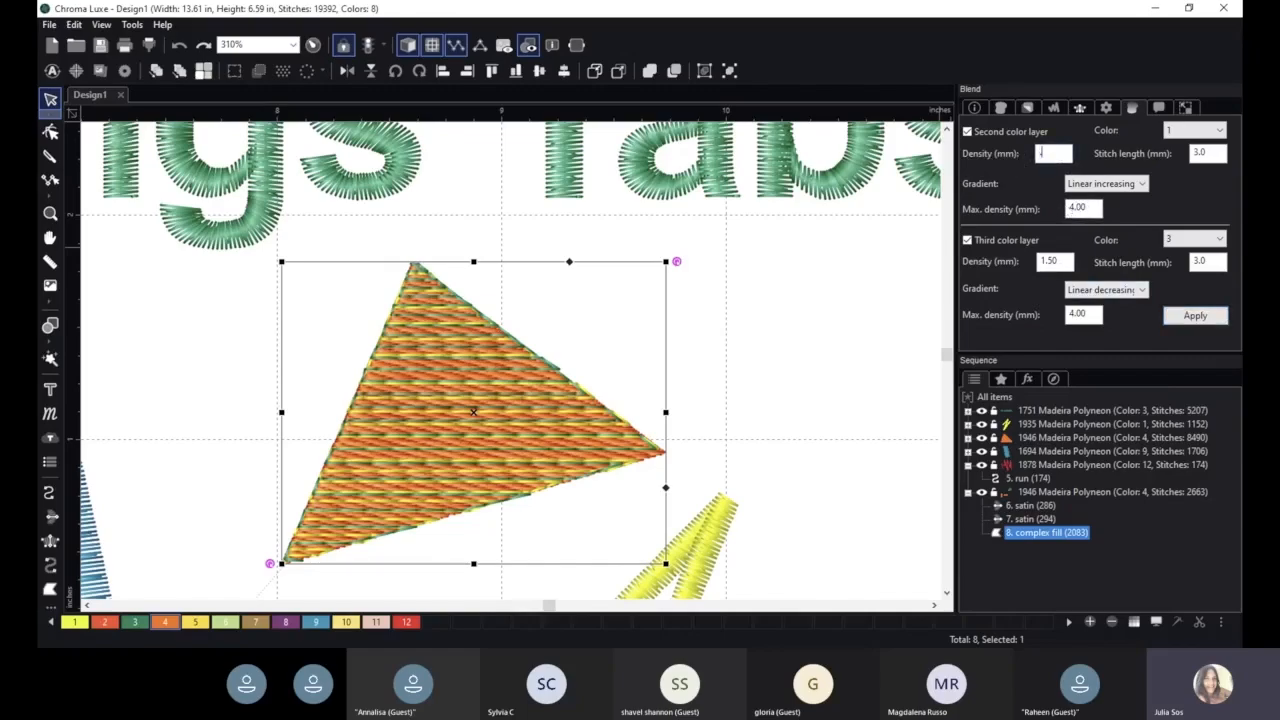
pyautogui.write('.5')
pyautogui.moveTo(1088, 208); pyautogui.dragTo(1048, 210)
pyautogui.write('5')
pyautogui.click(1190, 318)
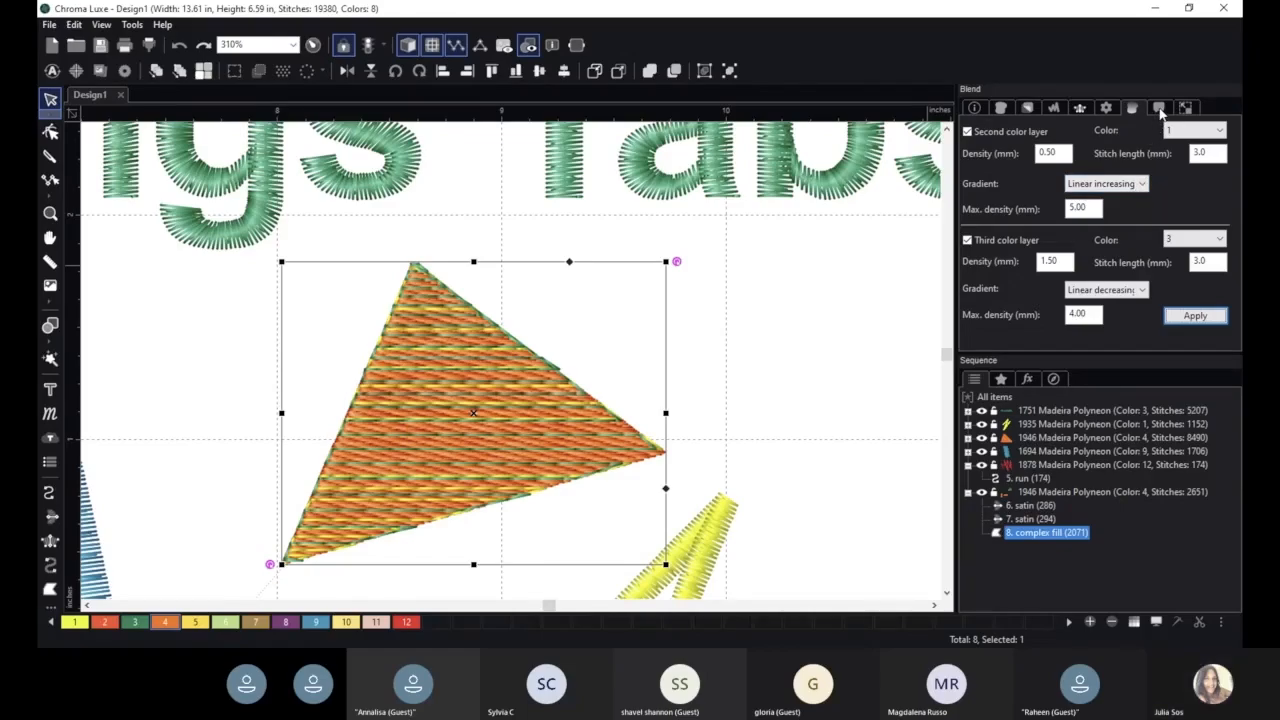
# - Draw a new vertical satin column about 0.45 in wide and 1.3 in tall to the right of the triangle
pyautogui.scroll(-4, 524, 408)
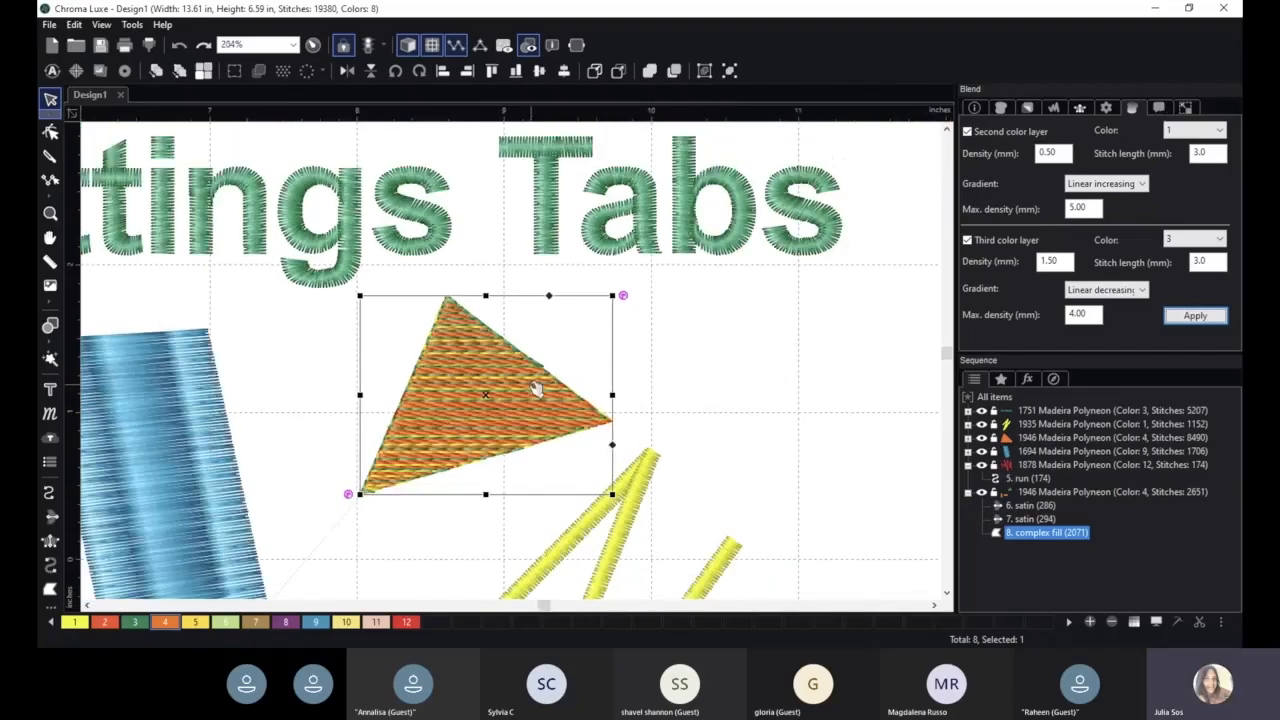
pyautogui.click(50, 540)
pyautogui.click(666, 318)
pyautogui.click(705, 318)
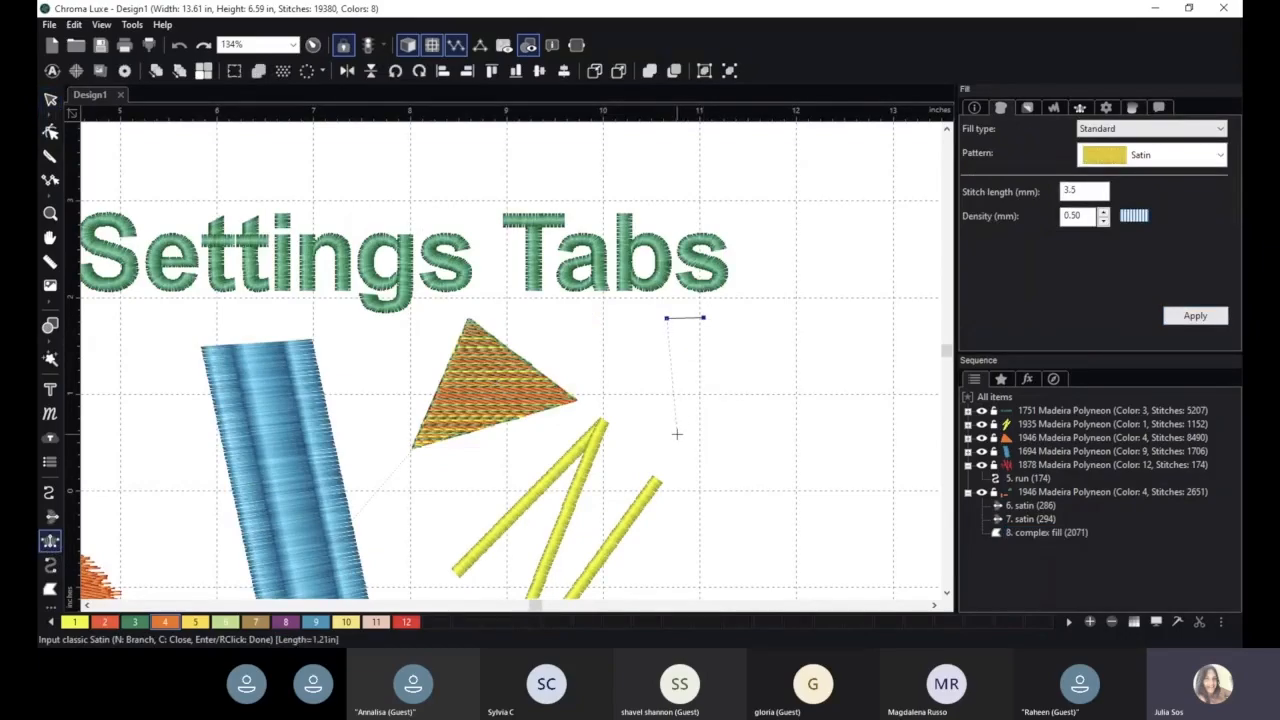
pyautogui.click(677, 436)
pyautogui.click(710, 438)
pyautogui.rightClick(710, 438)
pyautogui.click(50, 100)
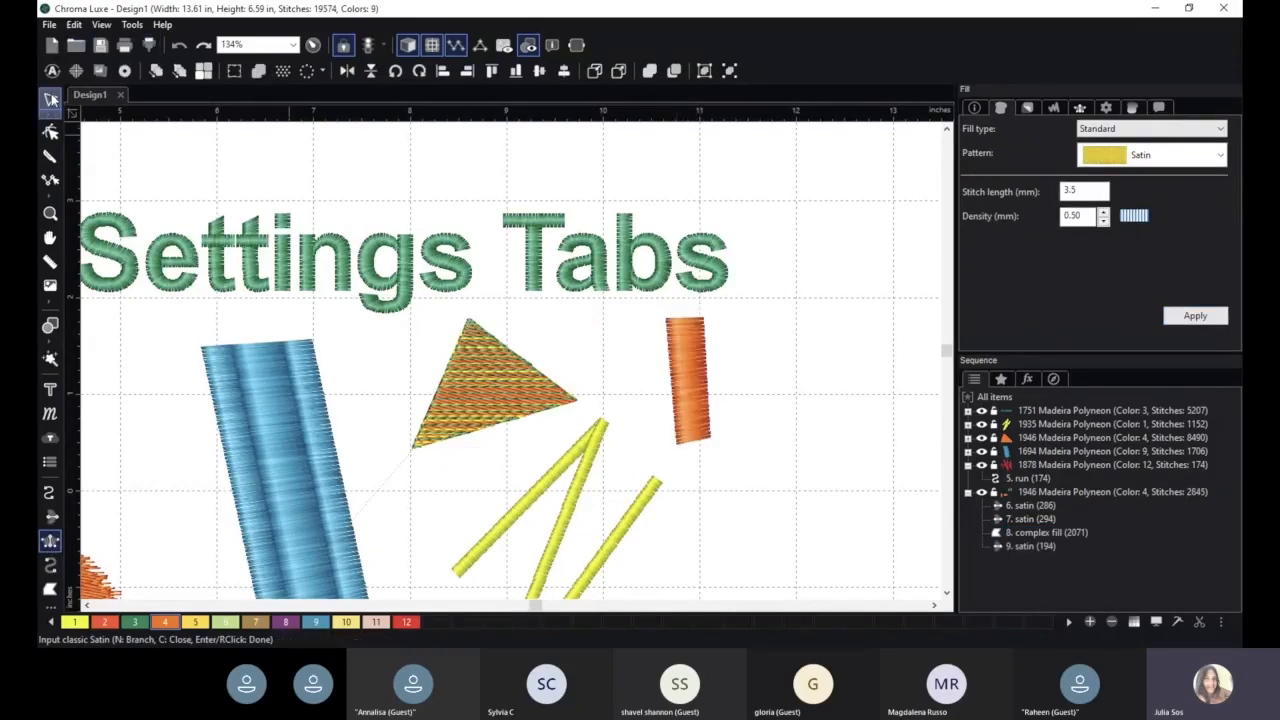
# - Enable a second color layer with color 7 on the new satin column and apply
pyautogui.click(687, 380)
pyautogui.click(1131, 110)
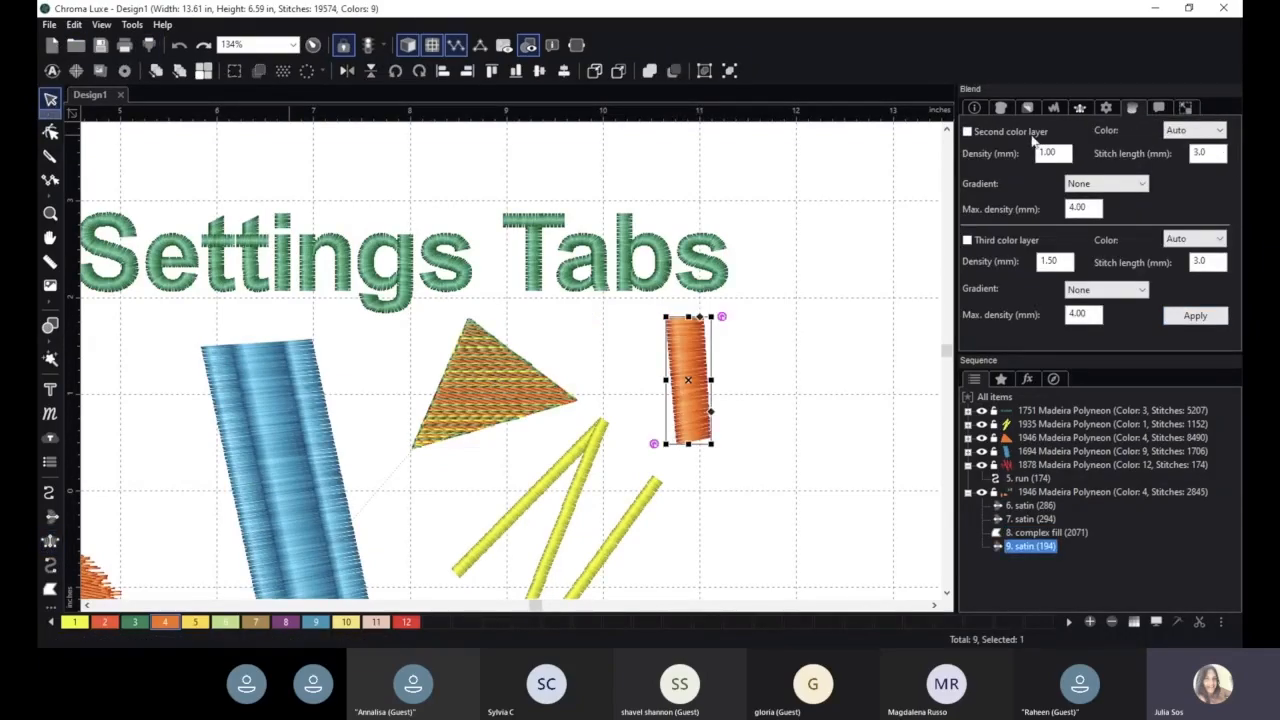
pyautogui.click(1195, 130)
pyautogui.click(1218, 277)
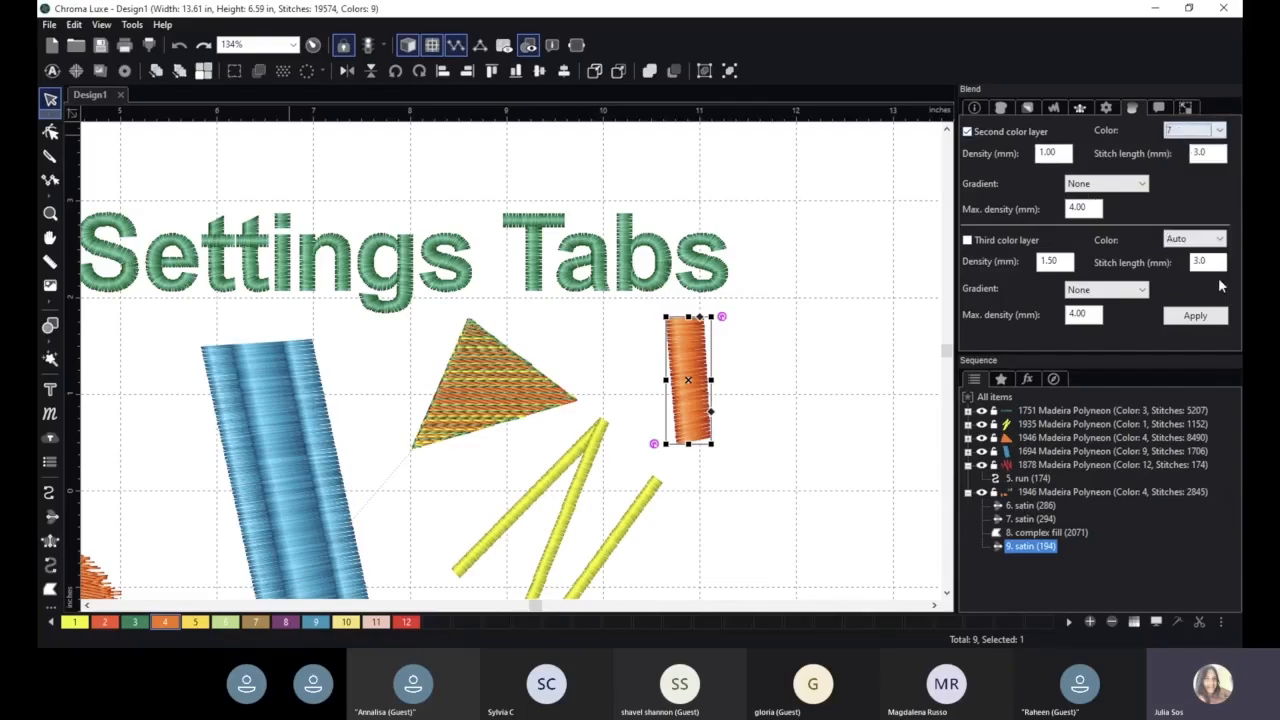
pyautogui.click(1195, 316)
# - Set the satin column's second color layer gradient to Linear increasing and apply
pyautogui.scroll(2, 894, 335)
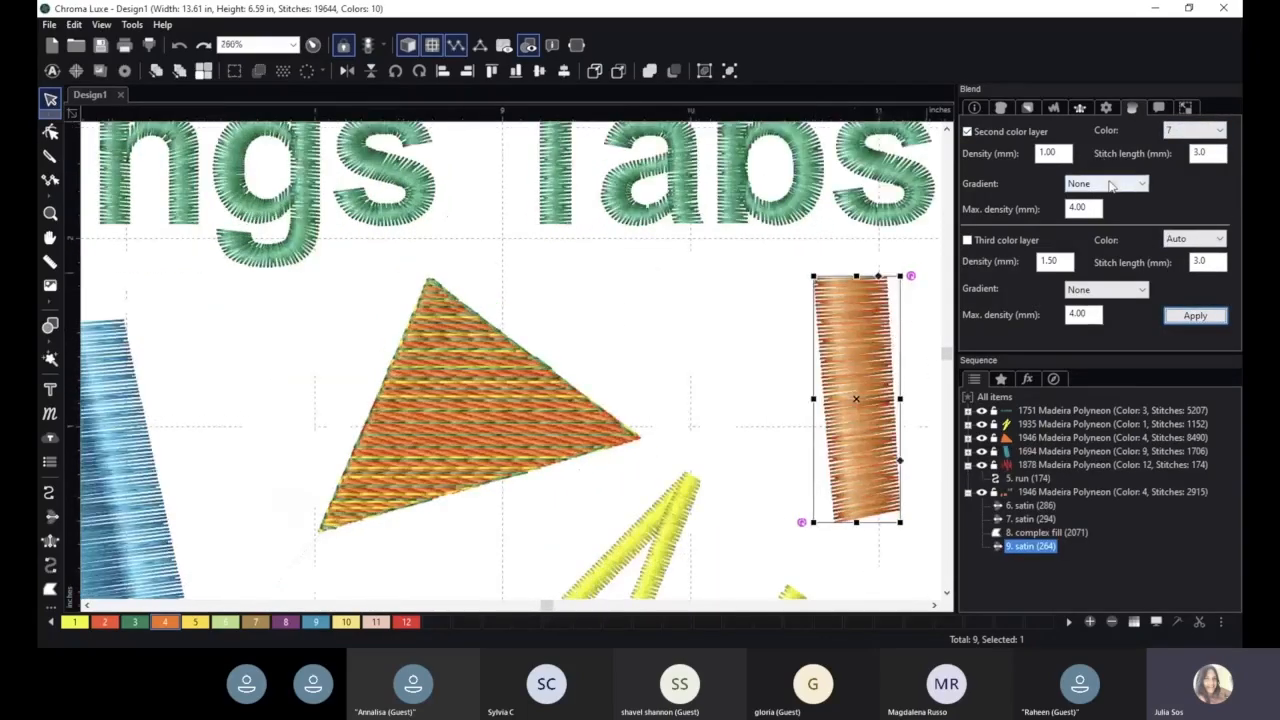
pyautogui.click(1110, 184)
pyautogui.click(1102, 207)
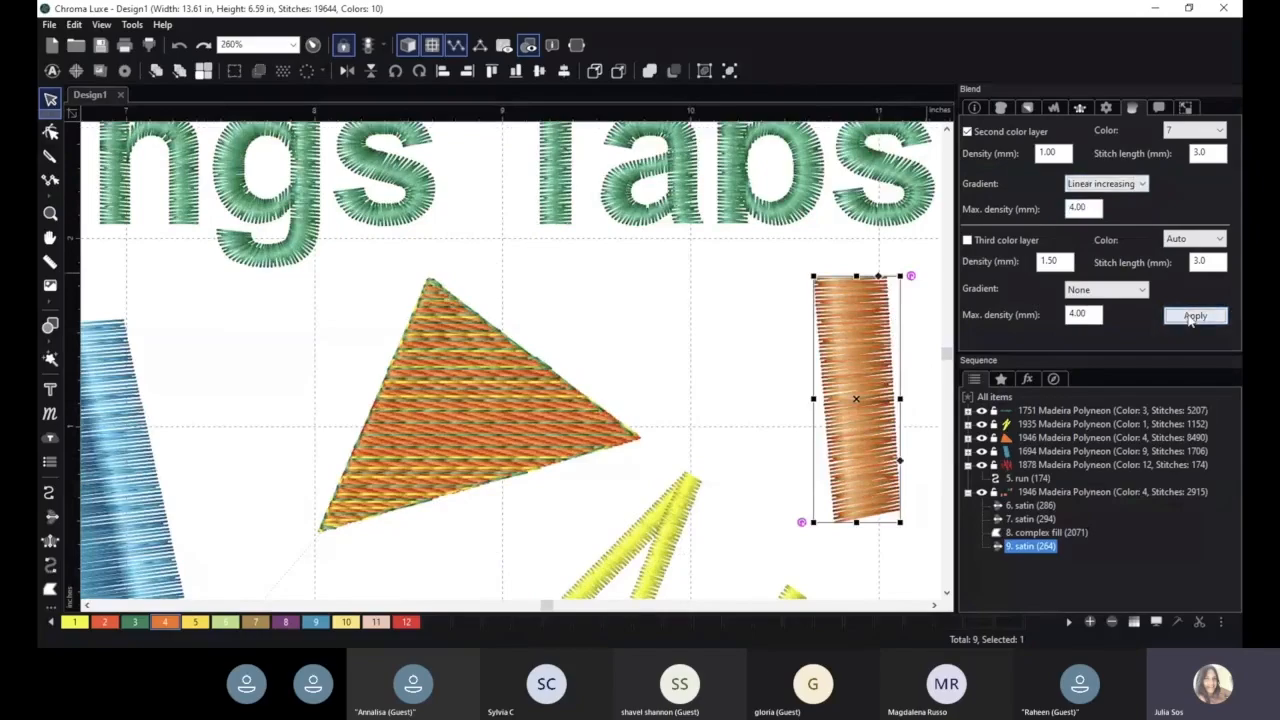
pyautogui.click(1192, 317)
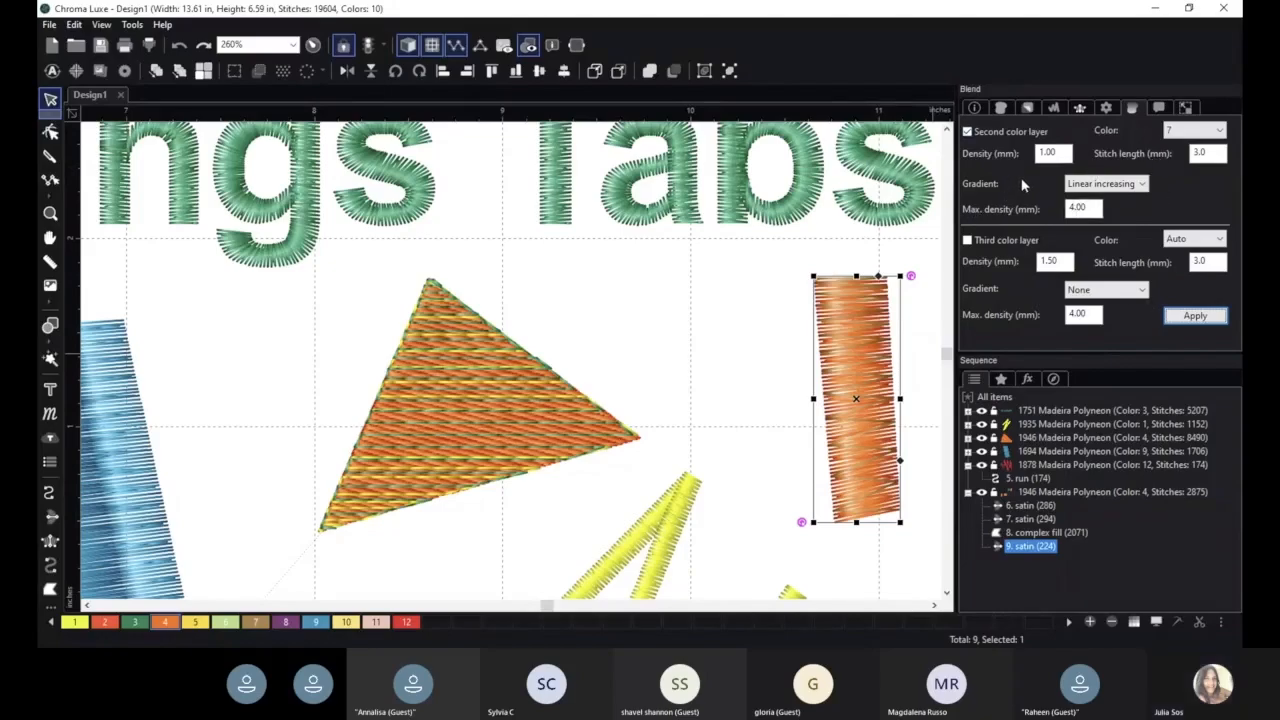
# - Review the triangle's blend settings and the satin column's Commands and Transform settings
pyautogui.click(571, 442)
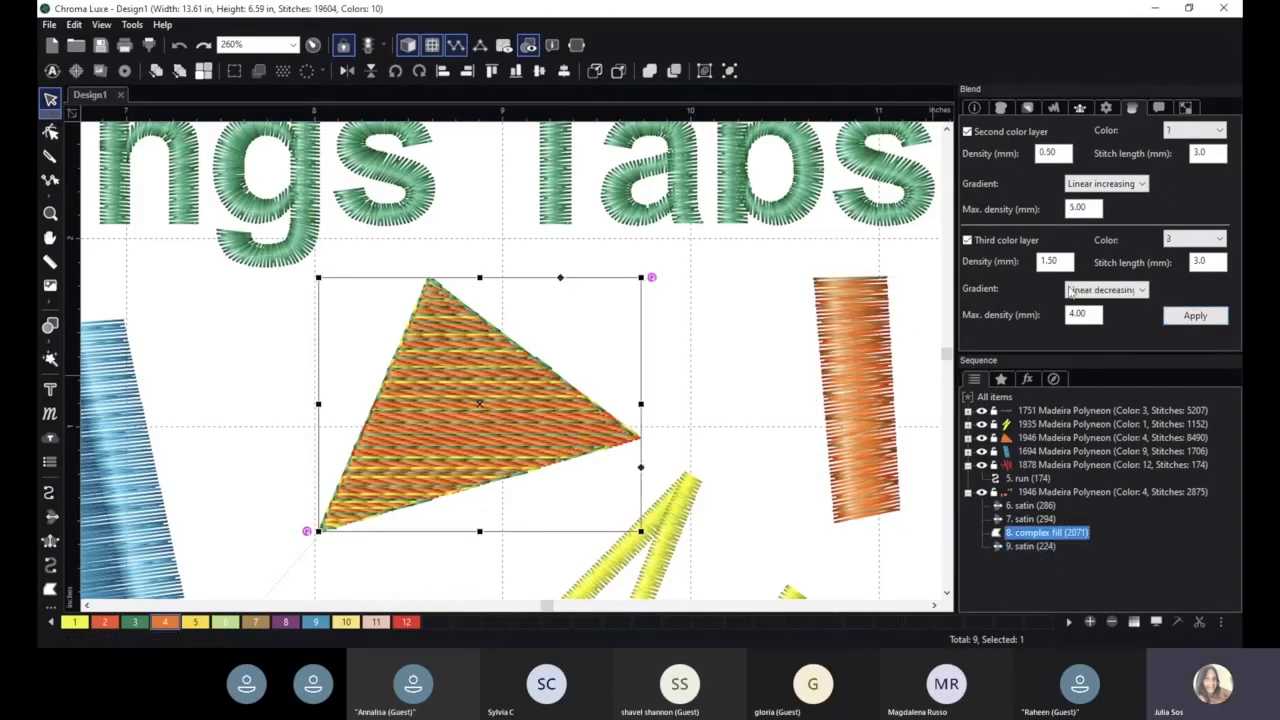
pyautogui.click(848, 361)
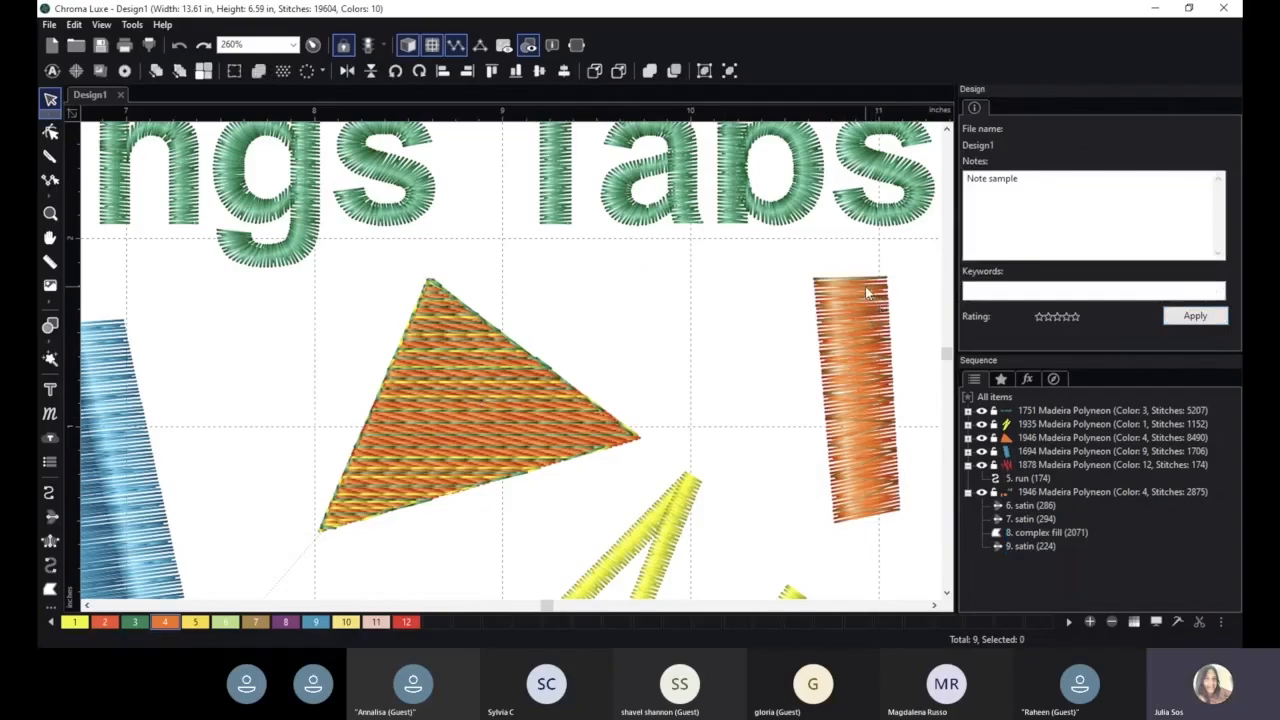
pyautogui.click(858, 292)
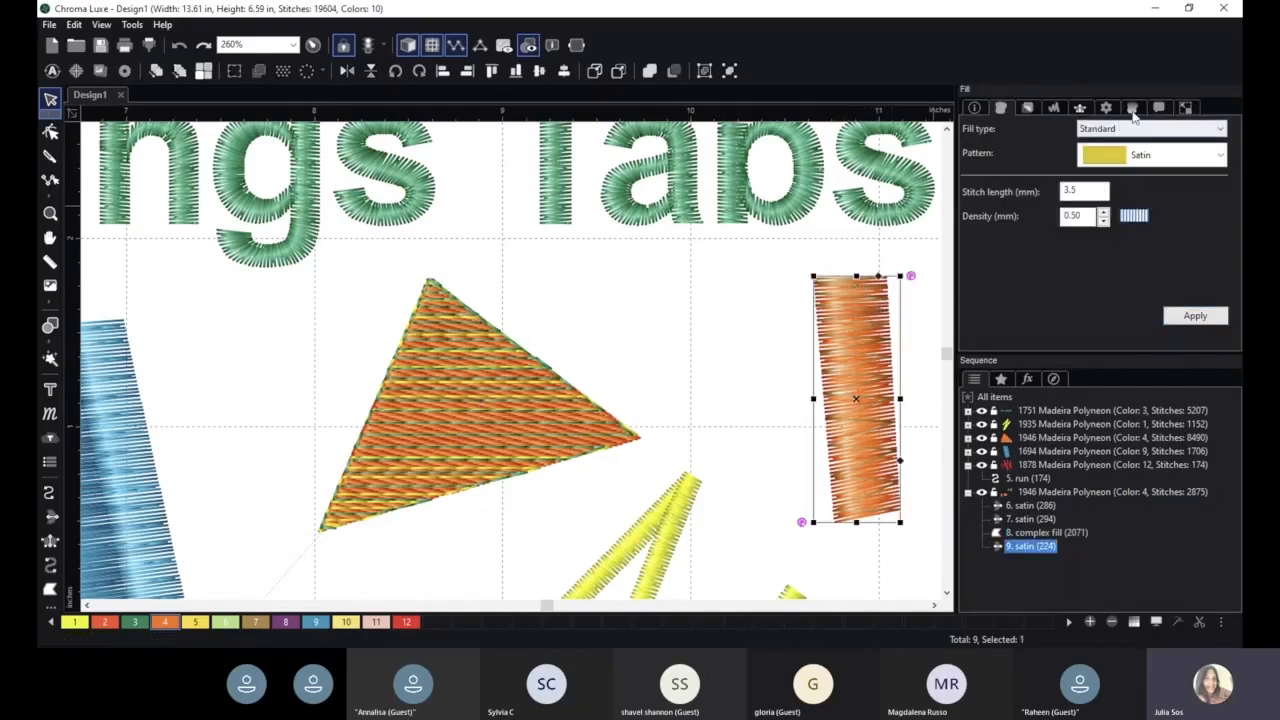
pyautogui.click(1159, 108)
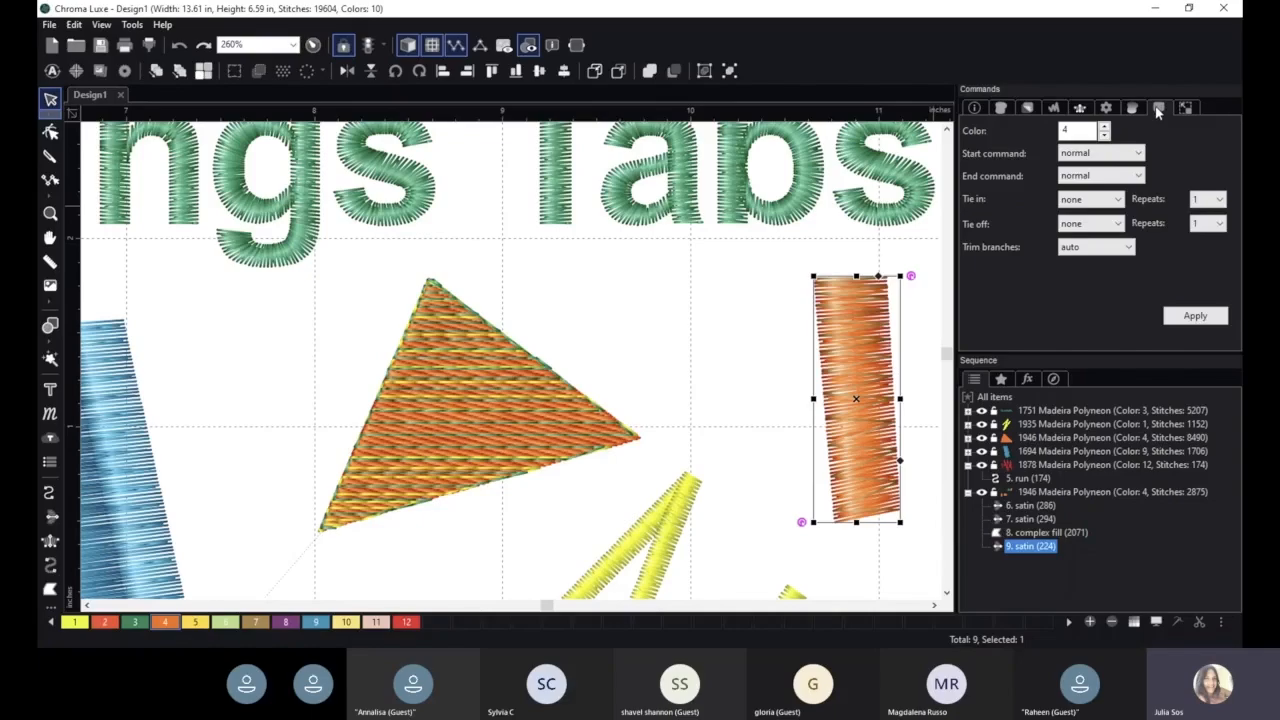
pyautogui.click(1187, 108)
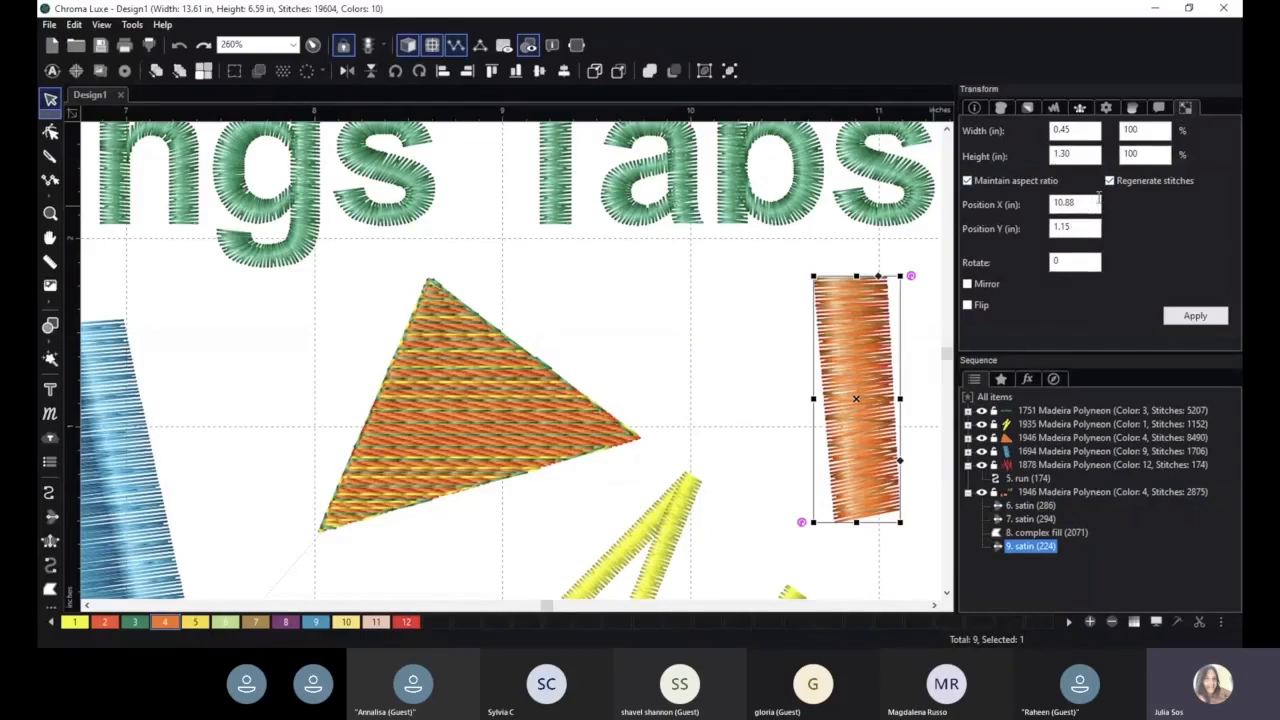
pyautogui.scroll(-3, 724, 316)
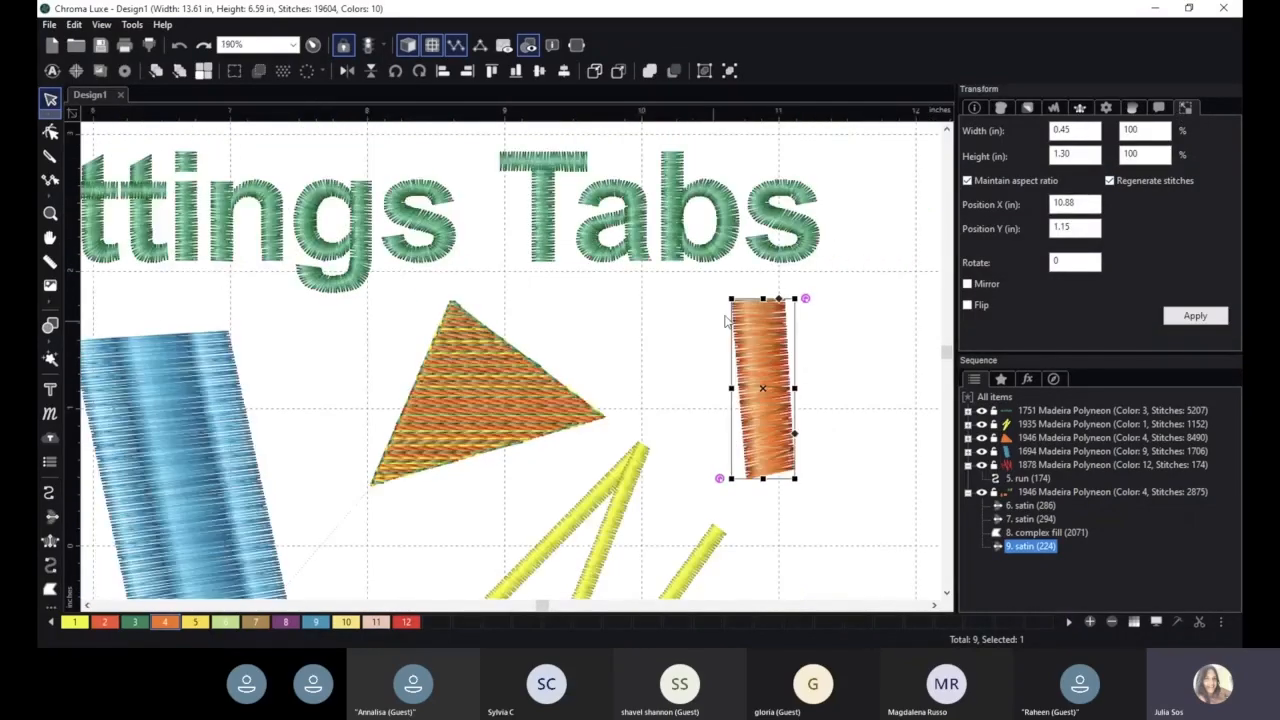
# - Change the satin column's color to 6 in the Commands settings and apply
pyautogui.click(1157, 110)
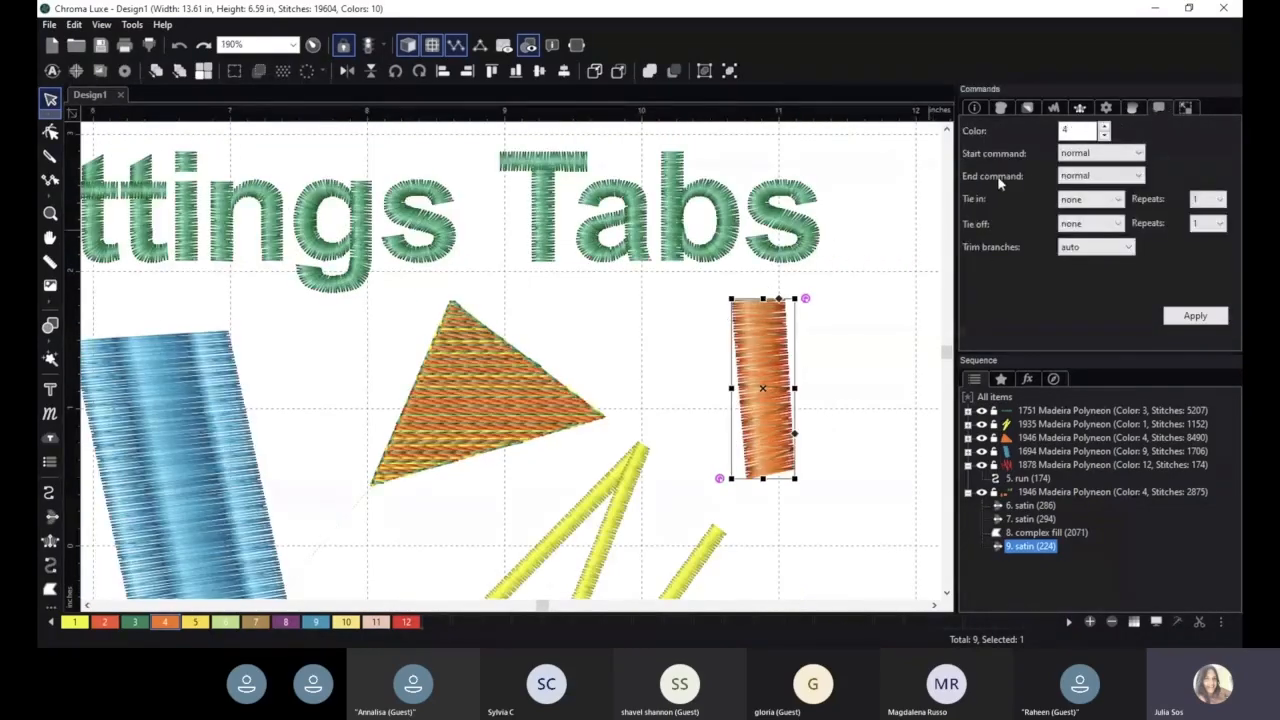
pyautogui.doubleClick(1104, 129)
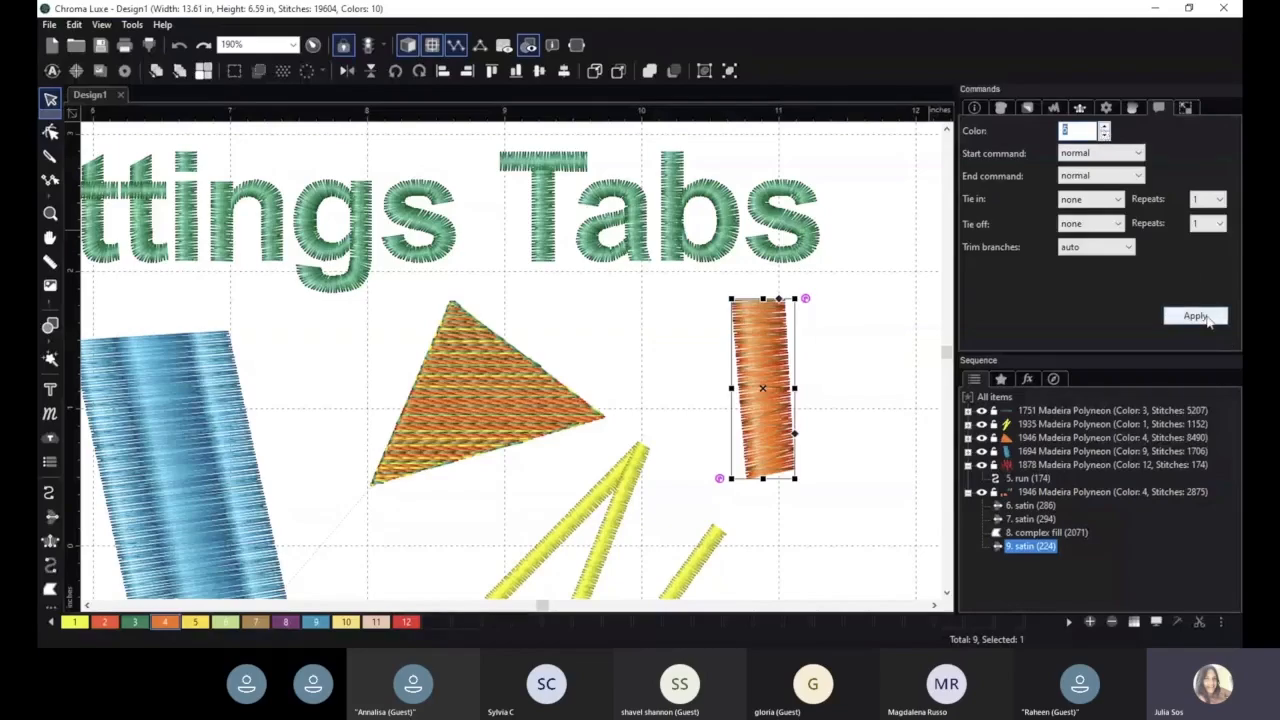
pyautogui.click(1206, 318)
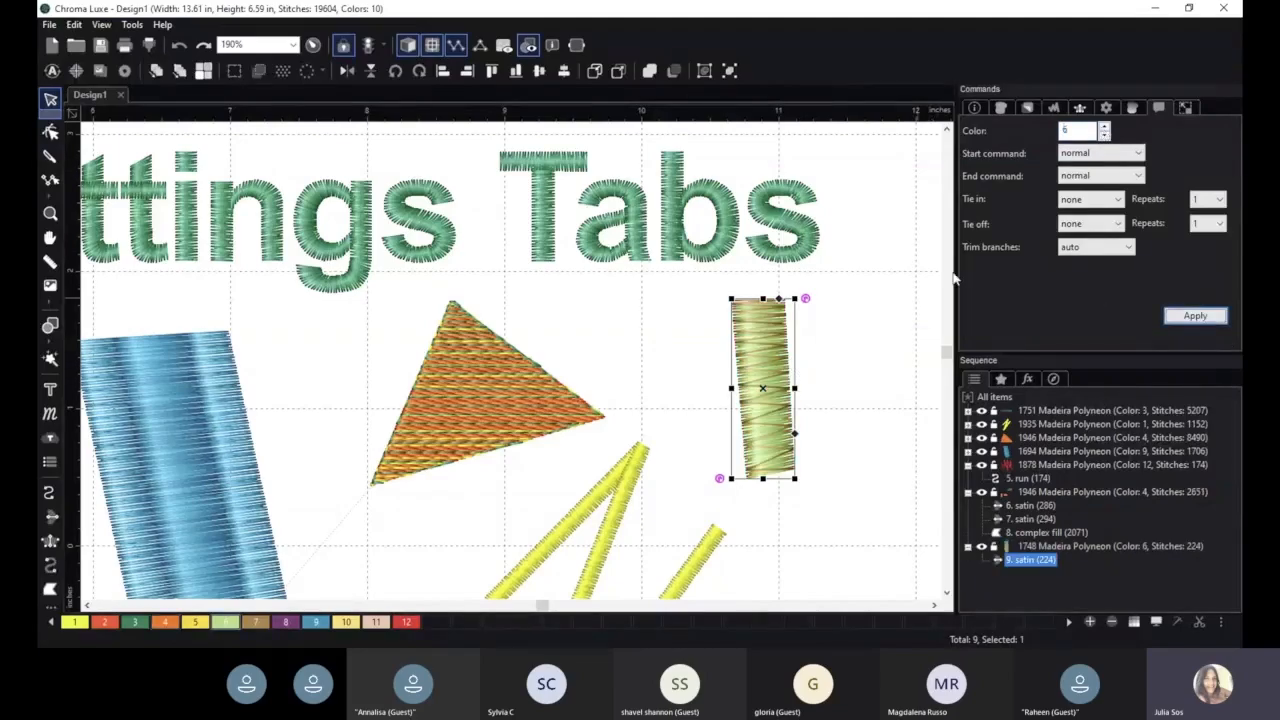
pyautogui.click(1097, 177)
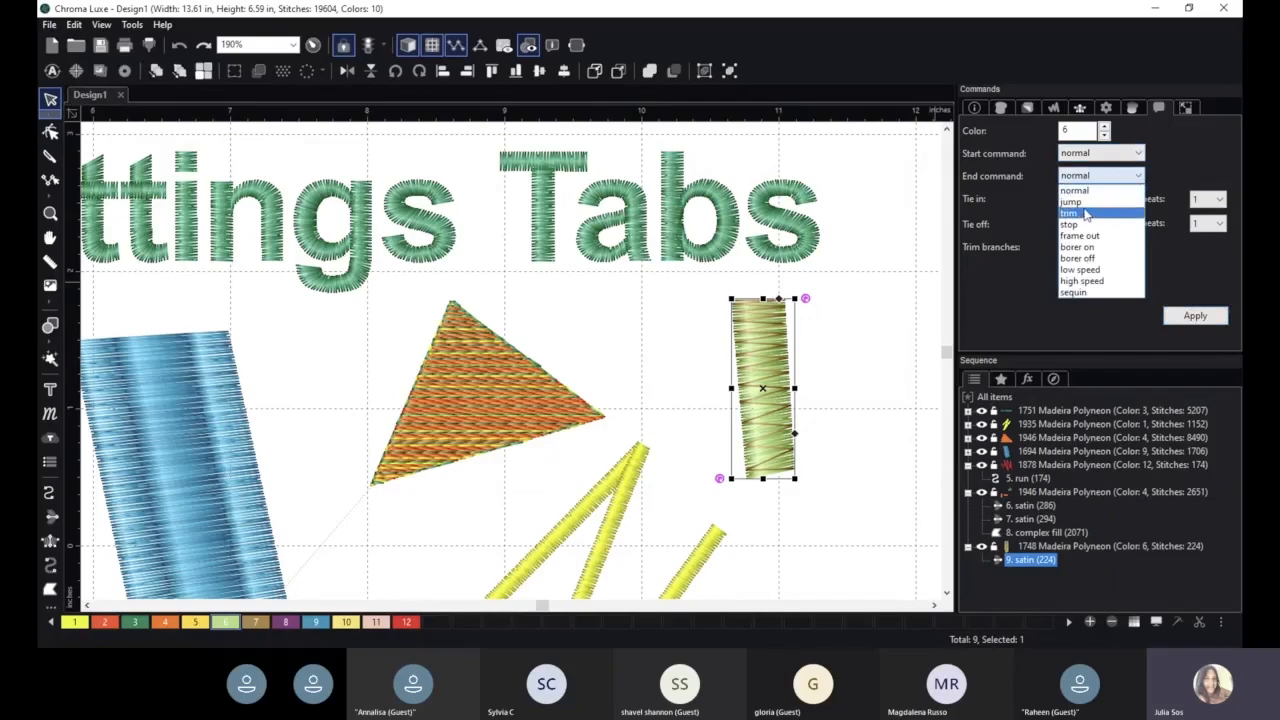
pyautogui.click(1196, 275)
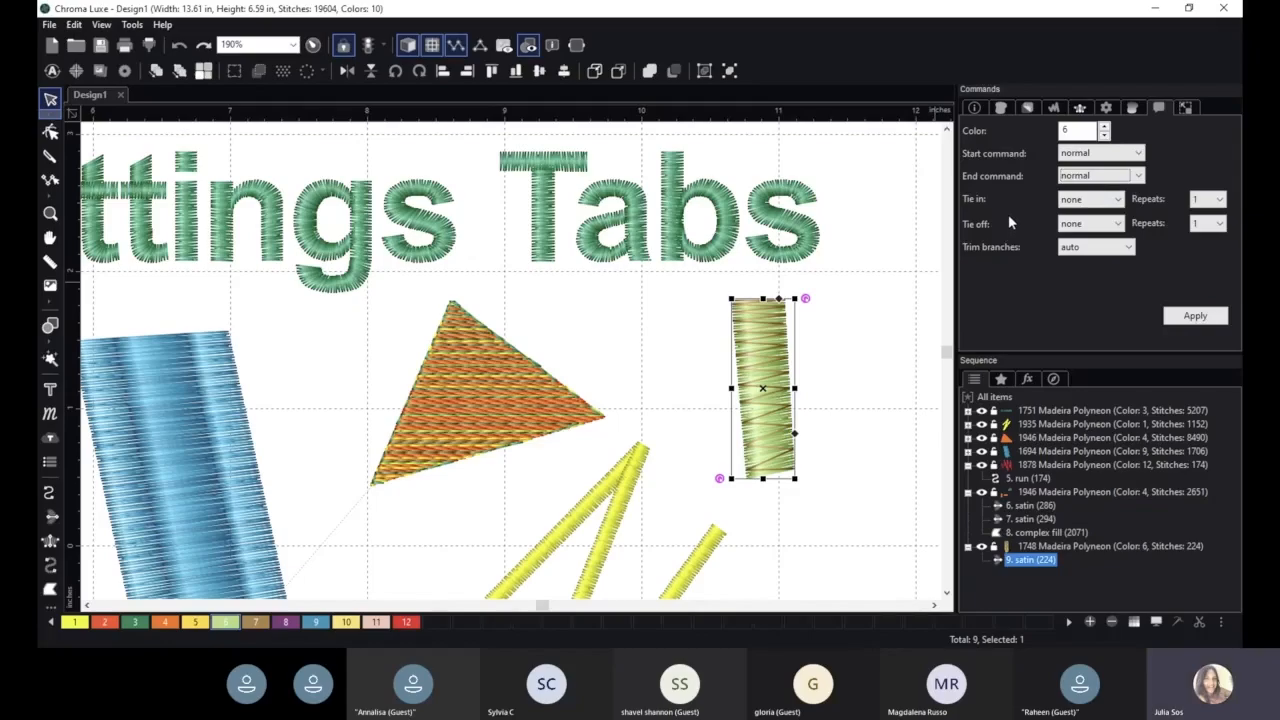
# - Move the yellow zigzag satin group to the right of the new satin column
pyautogui.scroll(-4, 562, 496)
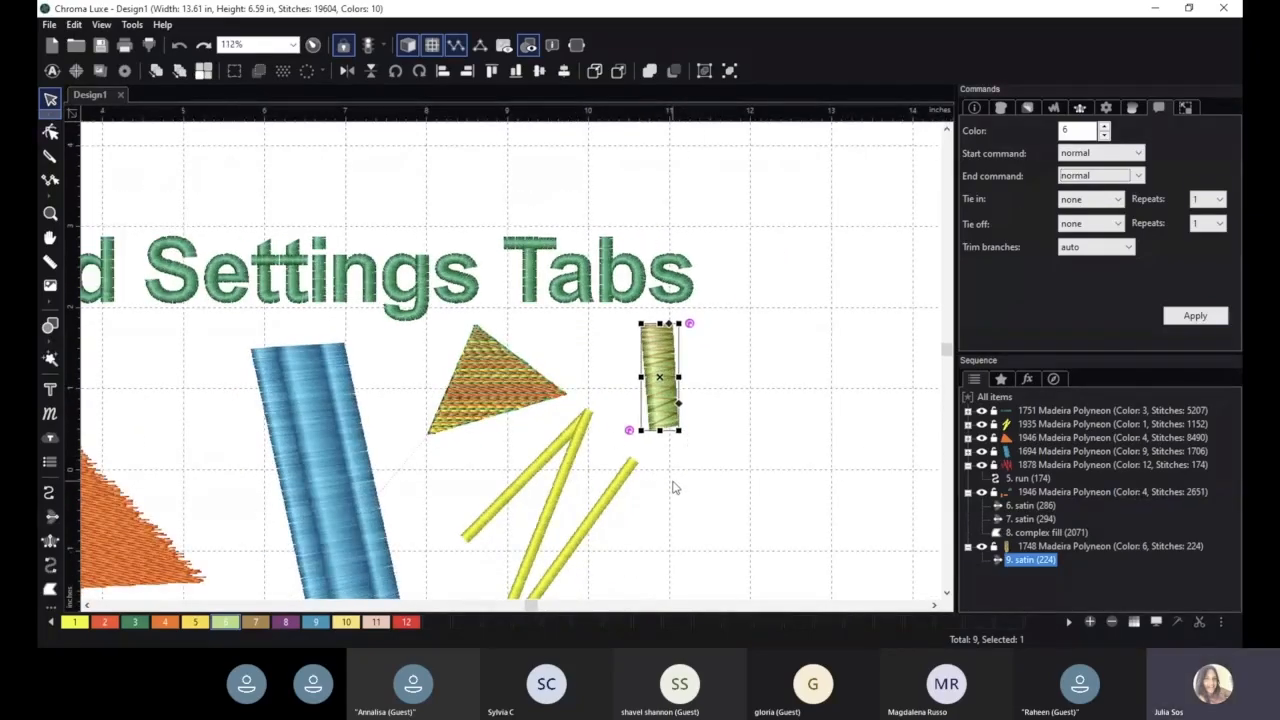
pyautogui.moveTo(574, 445); pyautogui.dragTo(835, 230)
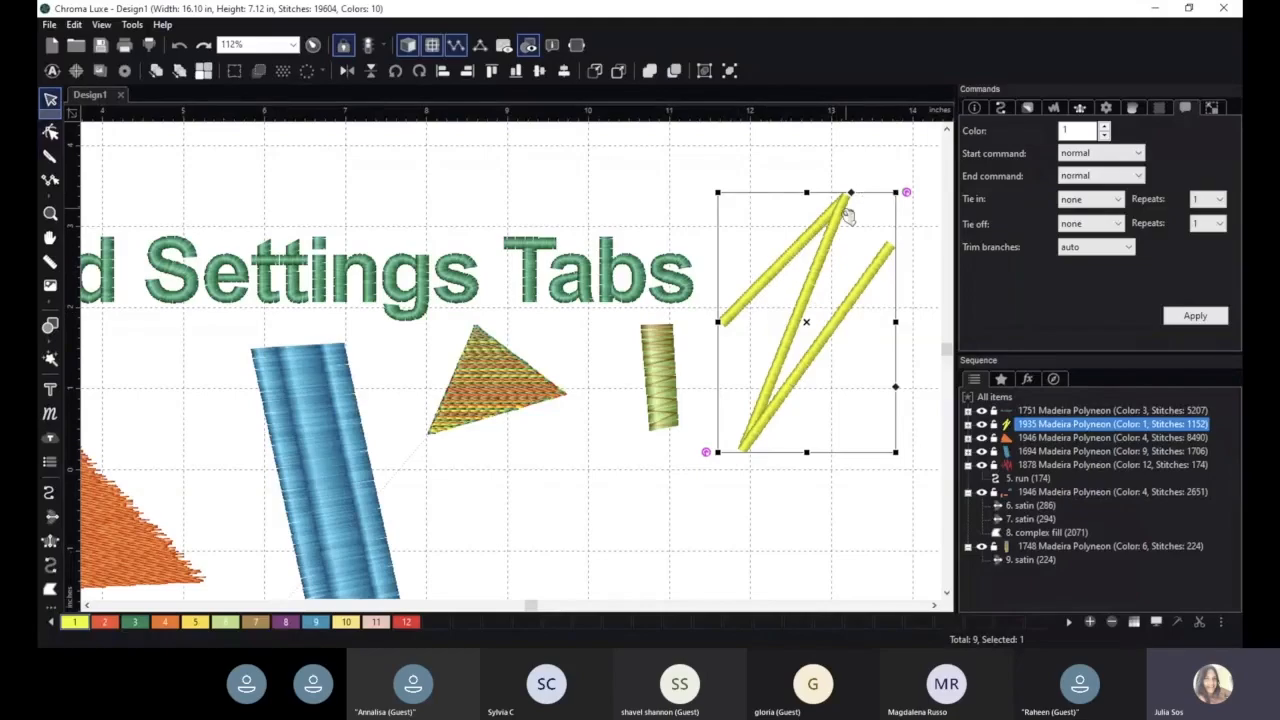
pyautogui.click(1001, 108)
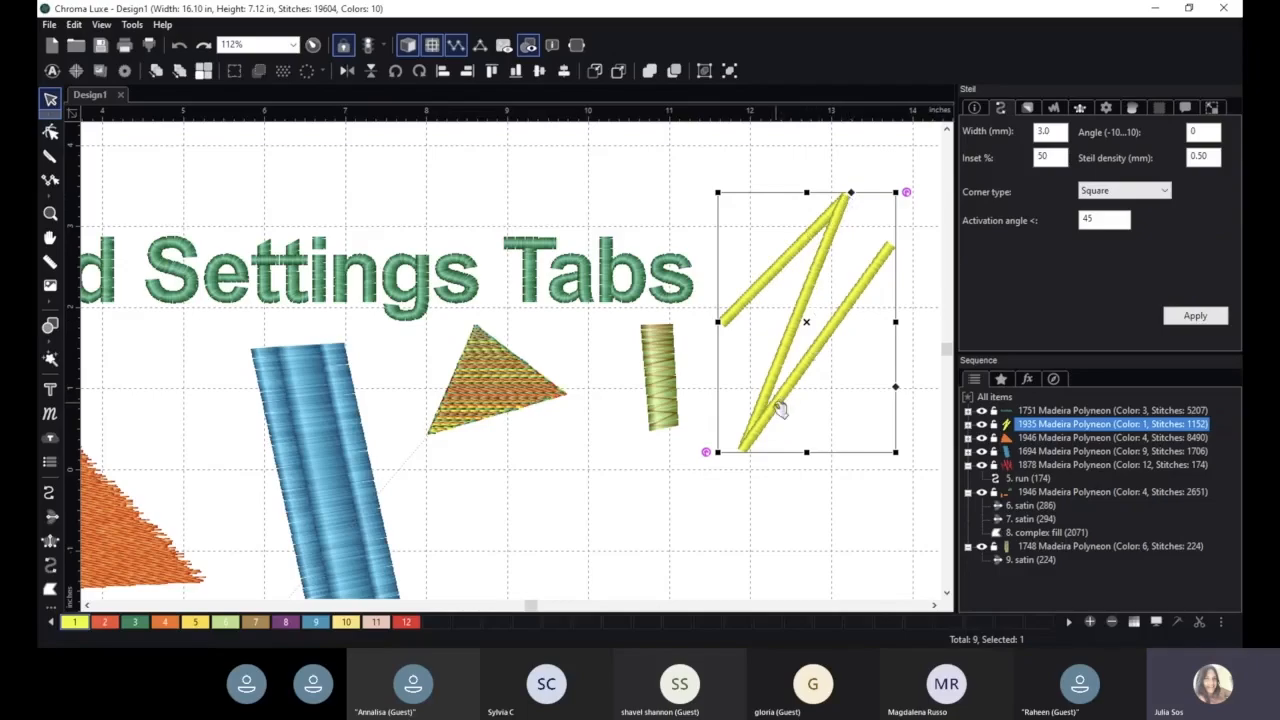
# - Draw a steil line with a sharp zigzag and a curved loop to the right of the yellow zigzag
pyautogui.press('space')
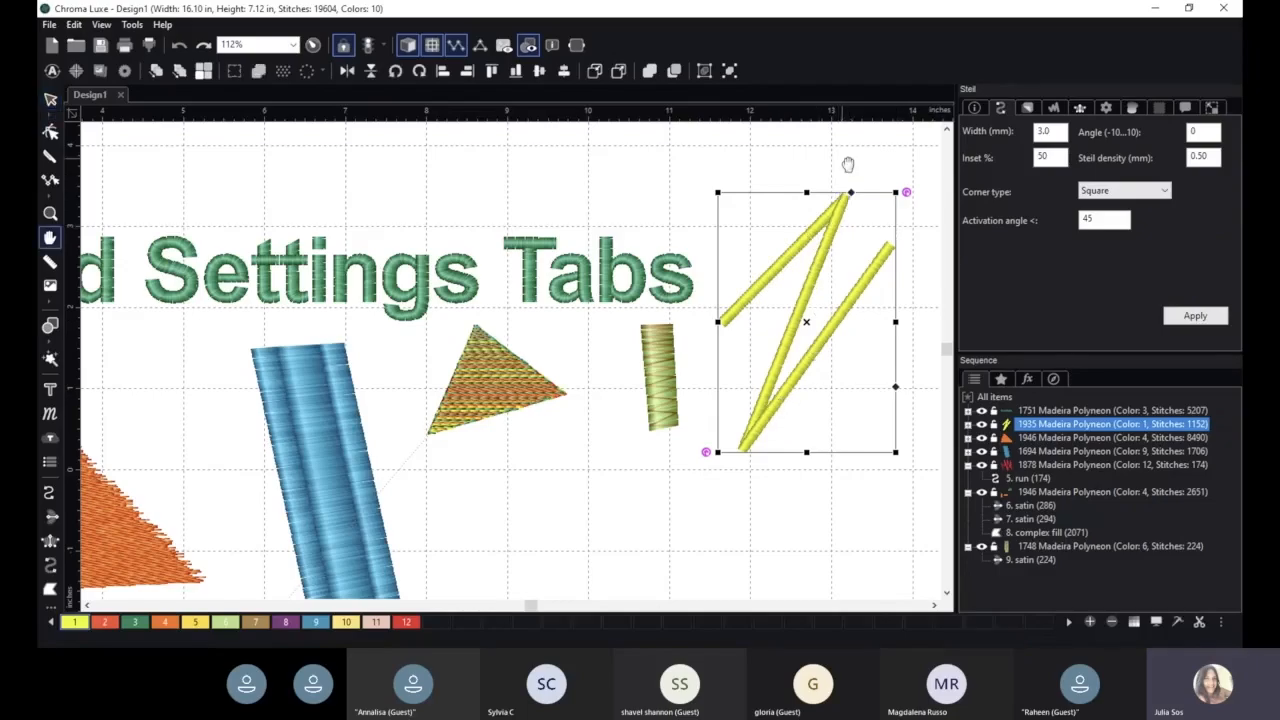
pyautogui.moveTo(848, 165); pyautogui.dragTo(472, 168)
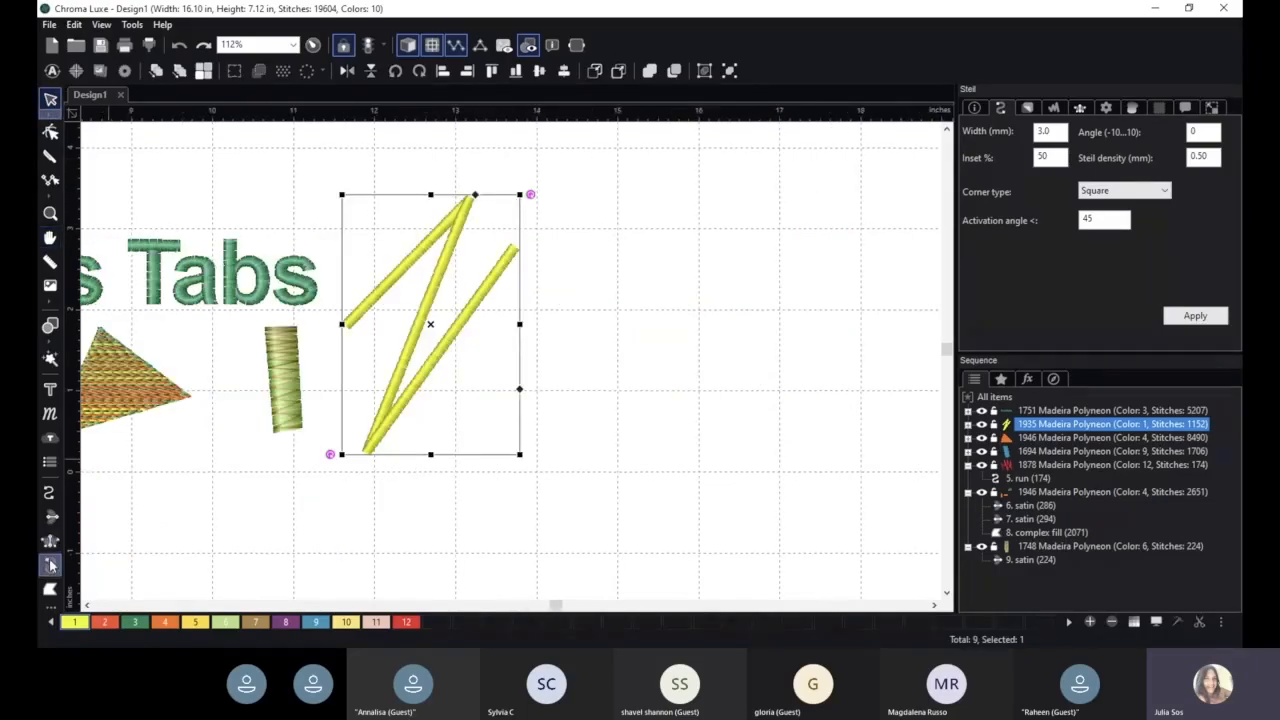
pyautogui.click(52, 565)
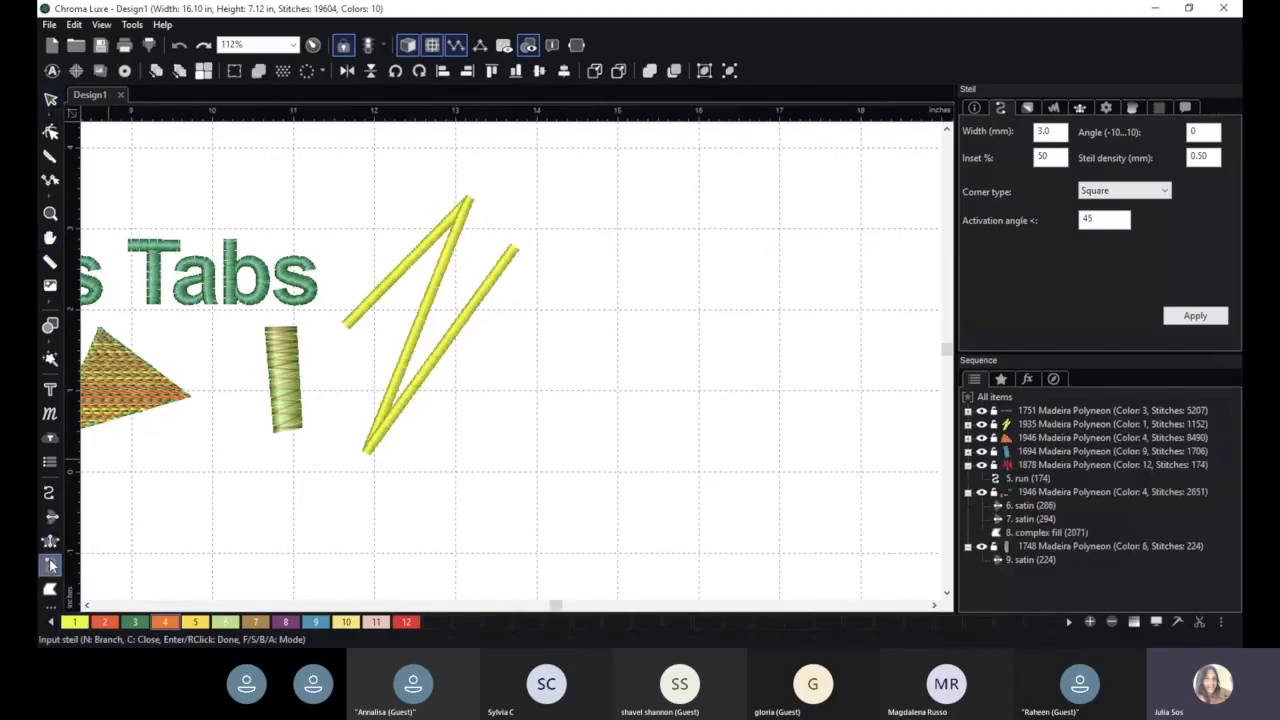
pyautogui.click(639, 236)
pyautogui.click(720, 230)
pyautogui.click(568, 397)
pyautogui.click(793, 328)
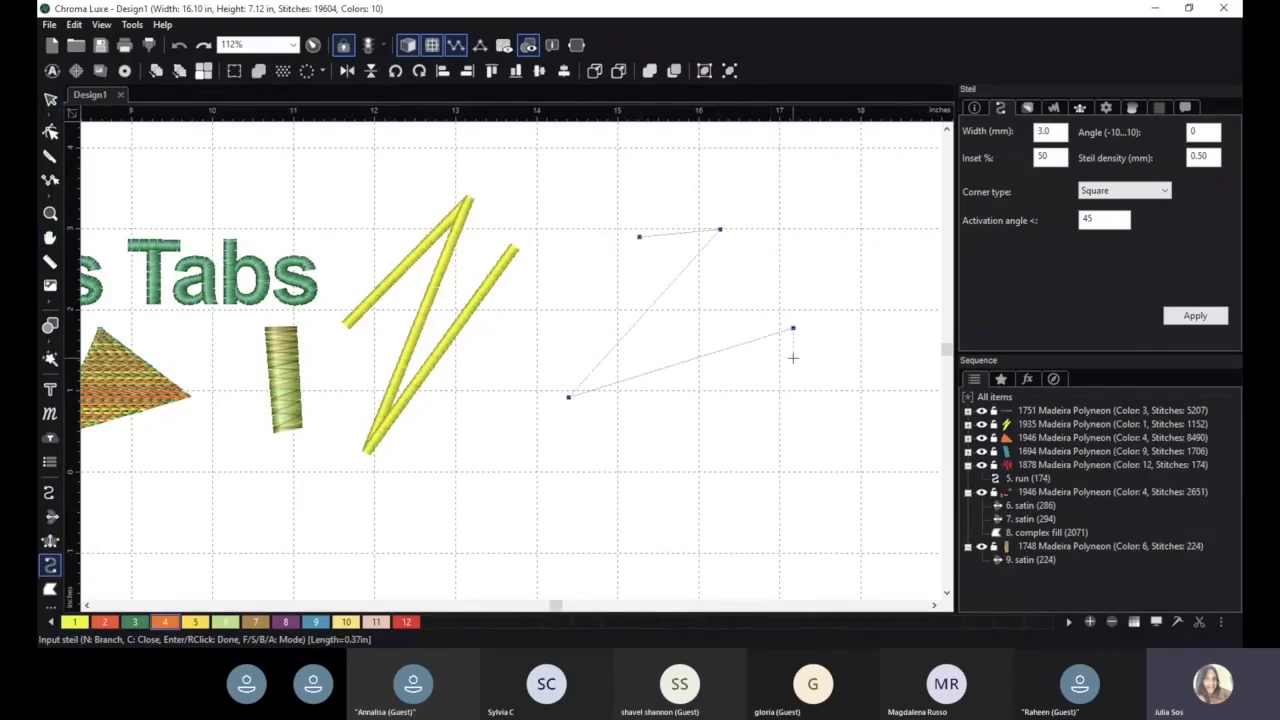
pyautogui.click(817, 328)
pyautogui.click(864, 411)
pyautogui.click(817, 508)
pyautogui.click(754, 527)
pyautogui.click(688, 504)
pyautogui.click(579, 491)
pyautogui.click(555, 518)
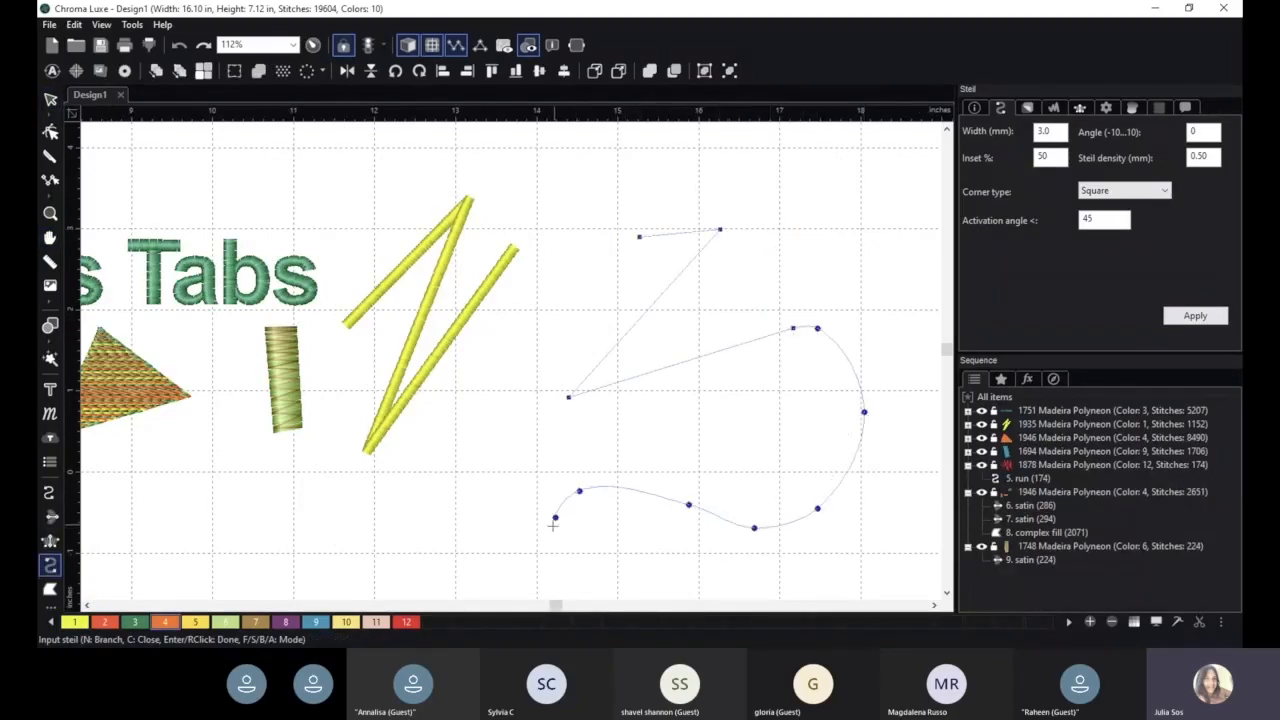
pyautogui.click(488, 536)
pyautogui.click(471, 497)
pyautogui.click(491, 451)
pyautogui.rightClick(493, 442)
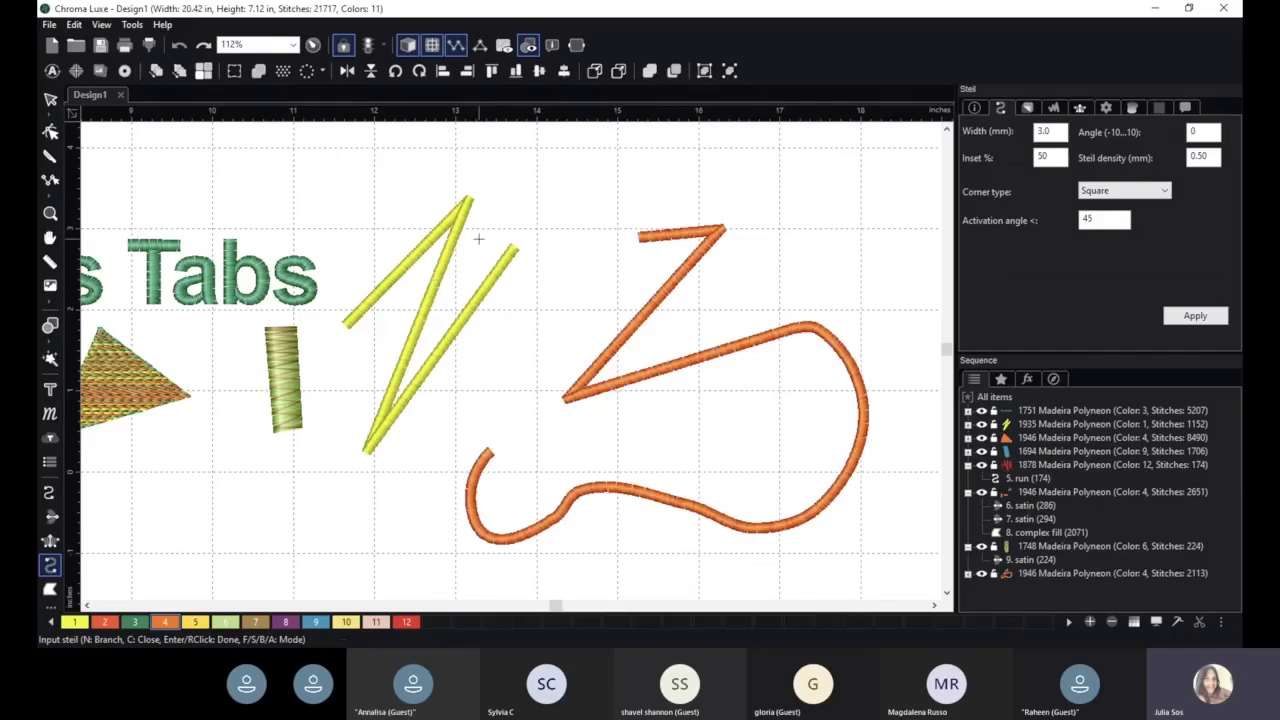
# - Draw a second four-point steil line crossing the first one
pyautogui.scroll(2, 653, 282)
pyautogui.click(542, 264)
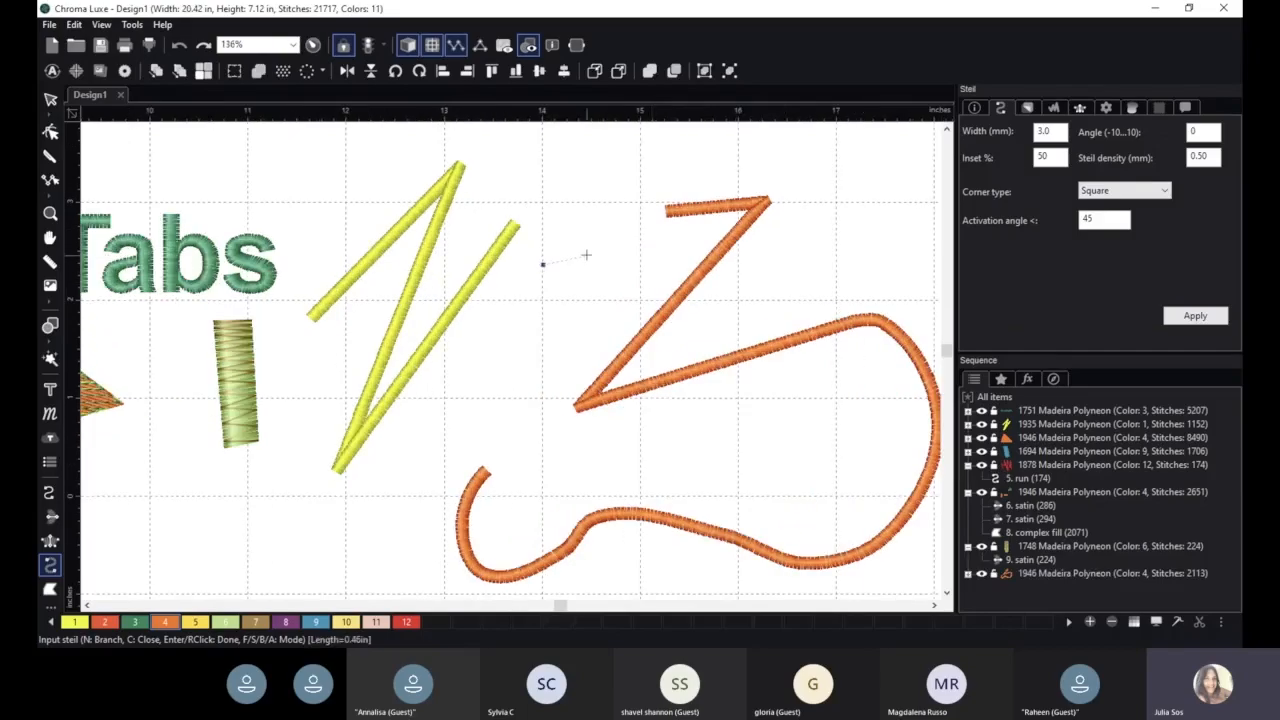
pyautogui.click(598, 255)
pyautogui.click(615, 465)
pyautogui.click(457, 430)
pyautogui.rightClick(457, 430)
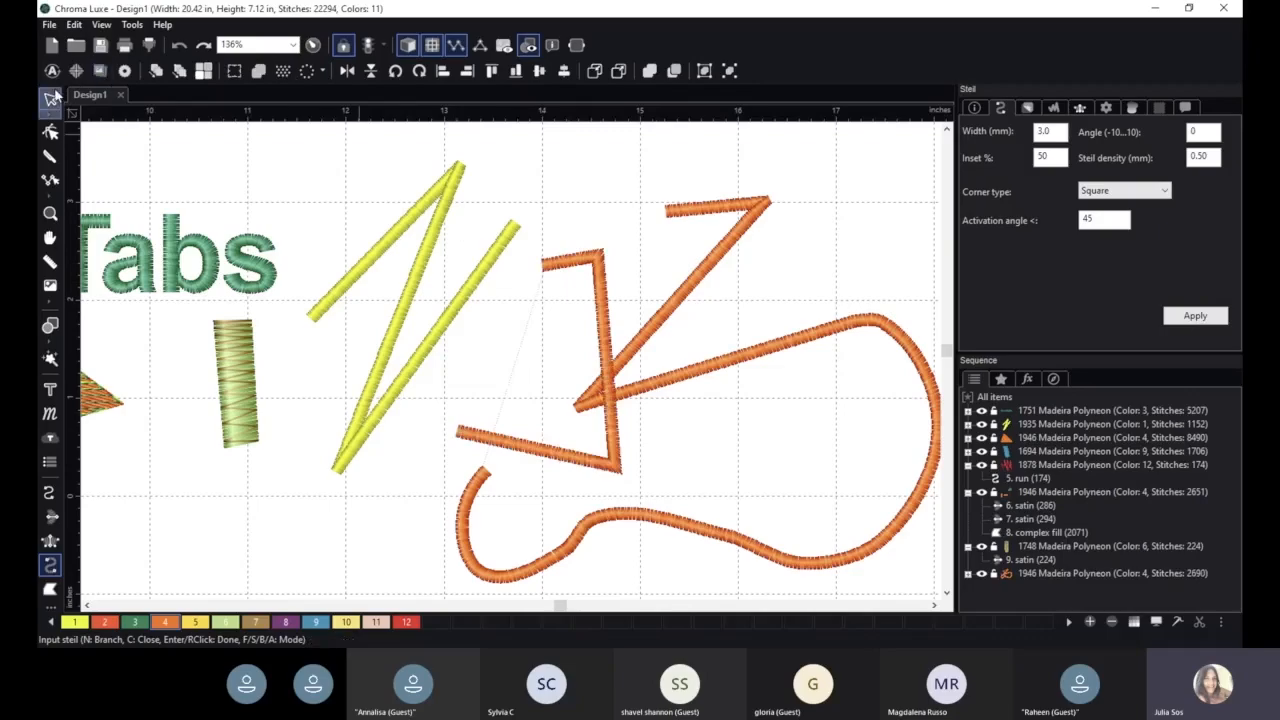
# - Set the yellow zigzag steil's width to 8.0 mm and its angle to 10, and apply
pyautogui.click(52, 96)
pyautogui.click(414, 212)
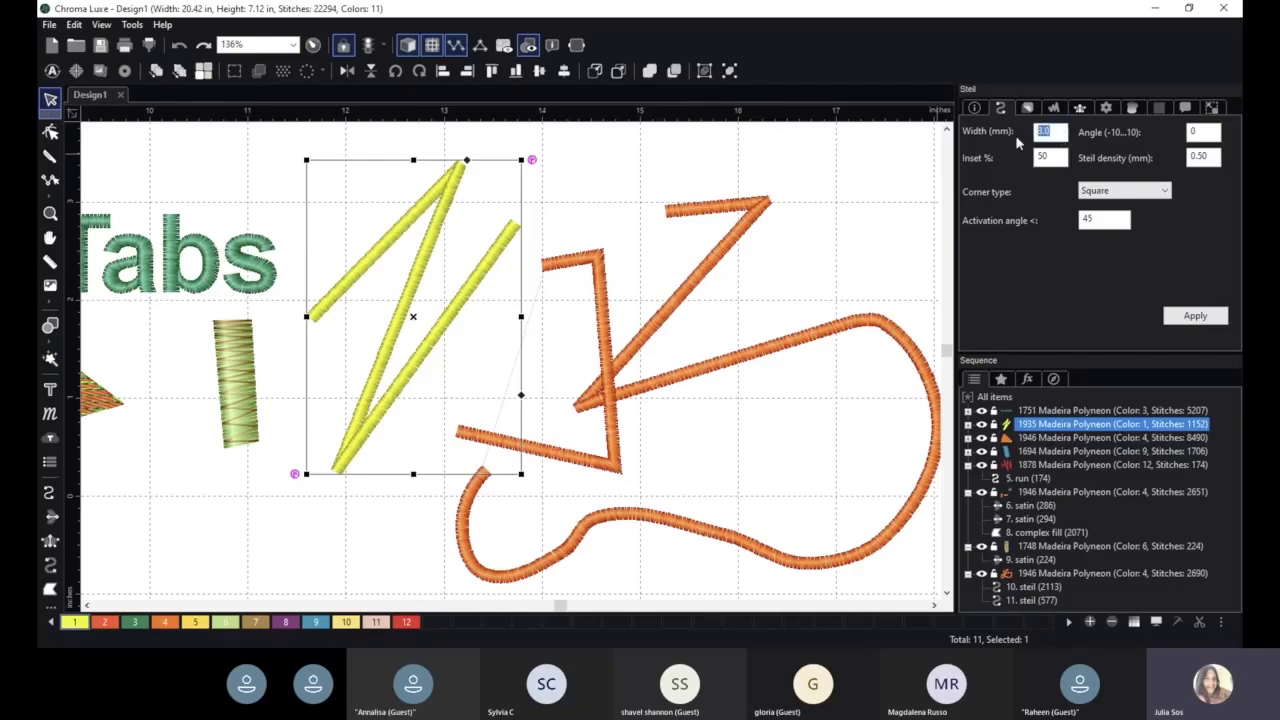
pyautogui.press('Return')
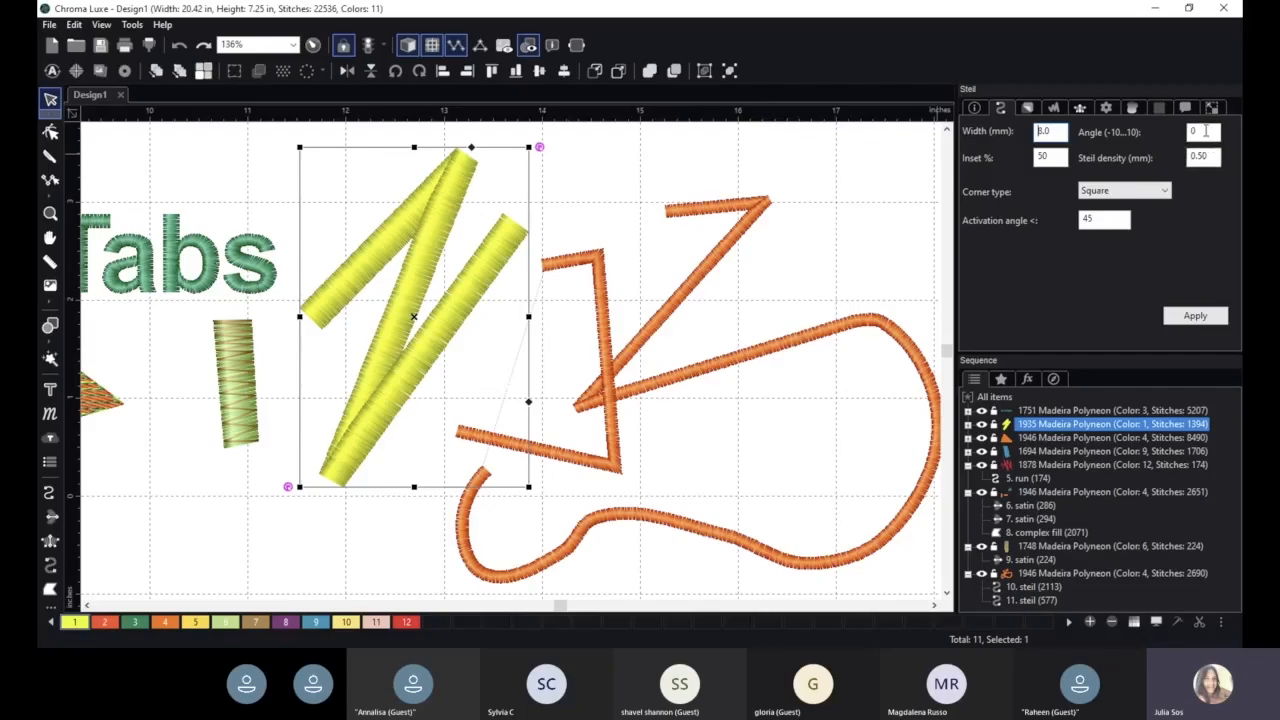
pyautogui.moveTo(1206, 131); pyautogui.dragTo(1161, 130)
pyautogui.write('10')
pyautogui.click(1196, 316)
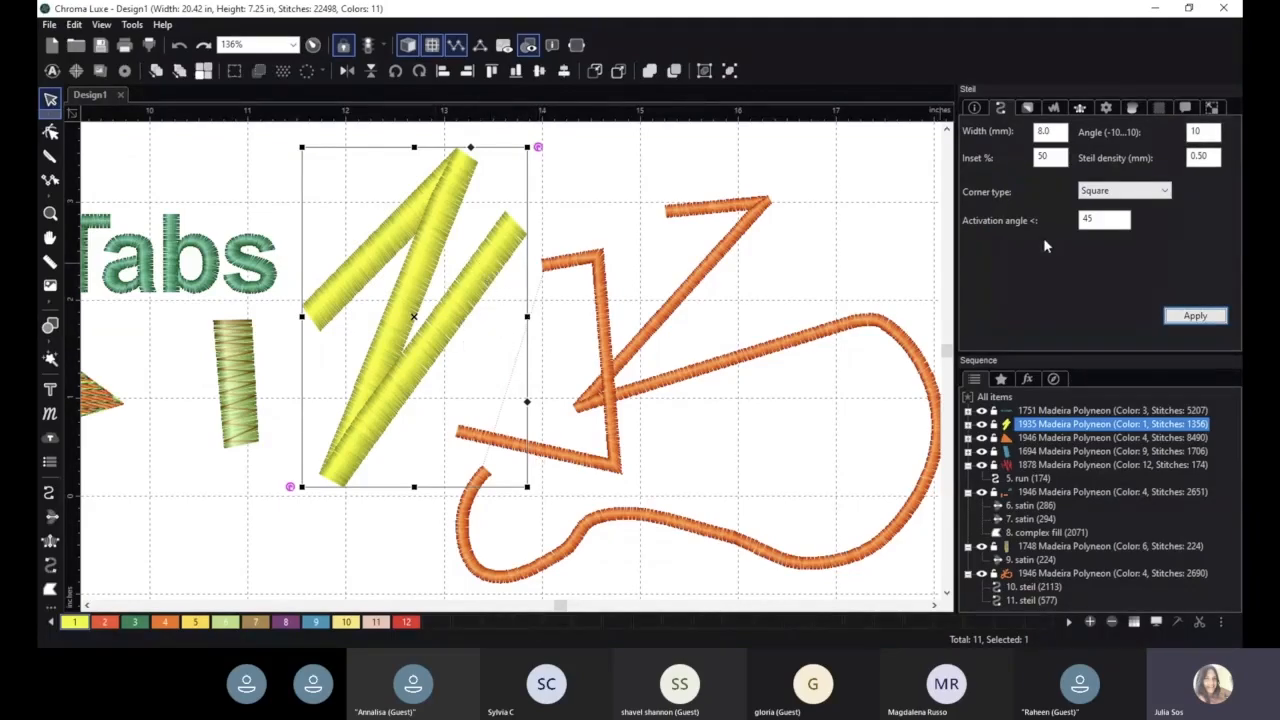
# - Change the zigzag steil's corner type to Extended and apply
pyautogui.click(1124, 190)
pyautogui.click(1110, 205)
pyautogui.click(1197, 316)
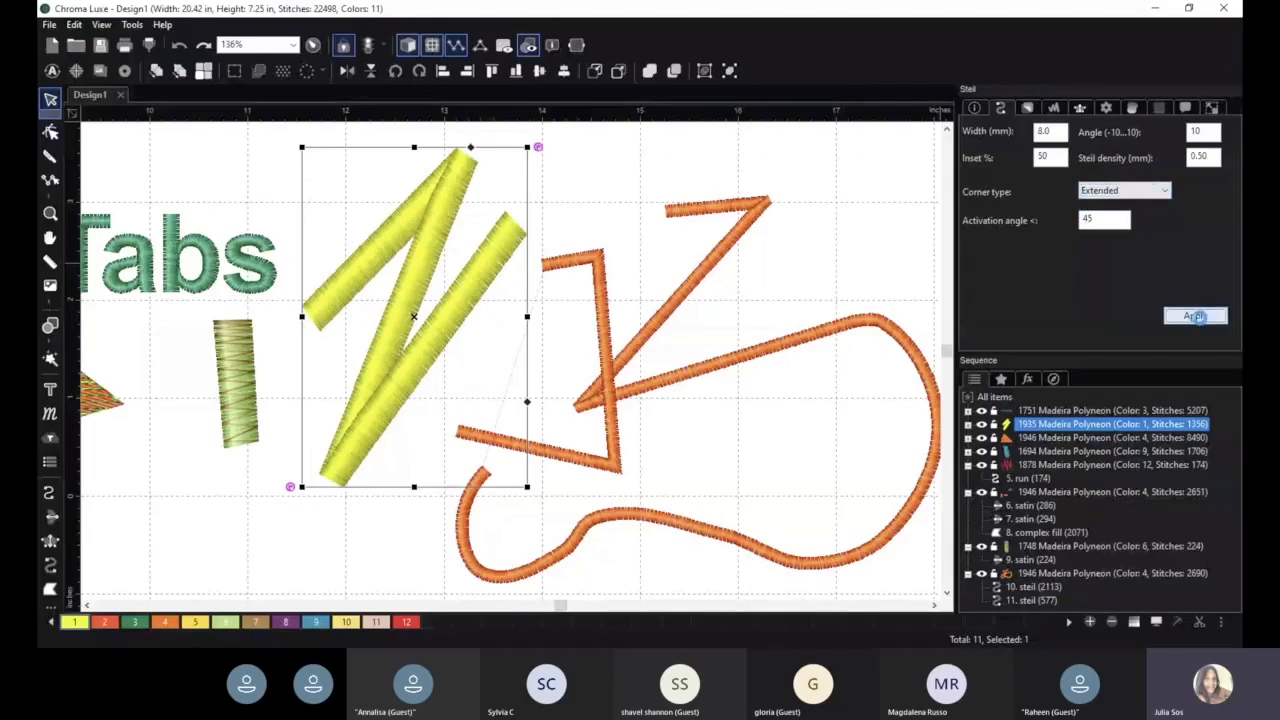
# - Set the zigzag steil's corner type back to Square and apply
pyautogui.scroll(-2, 521, 230)
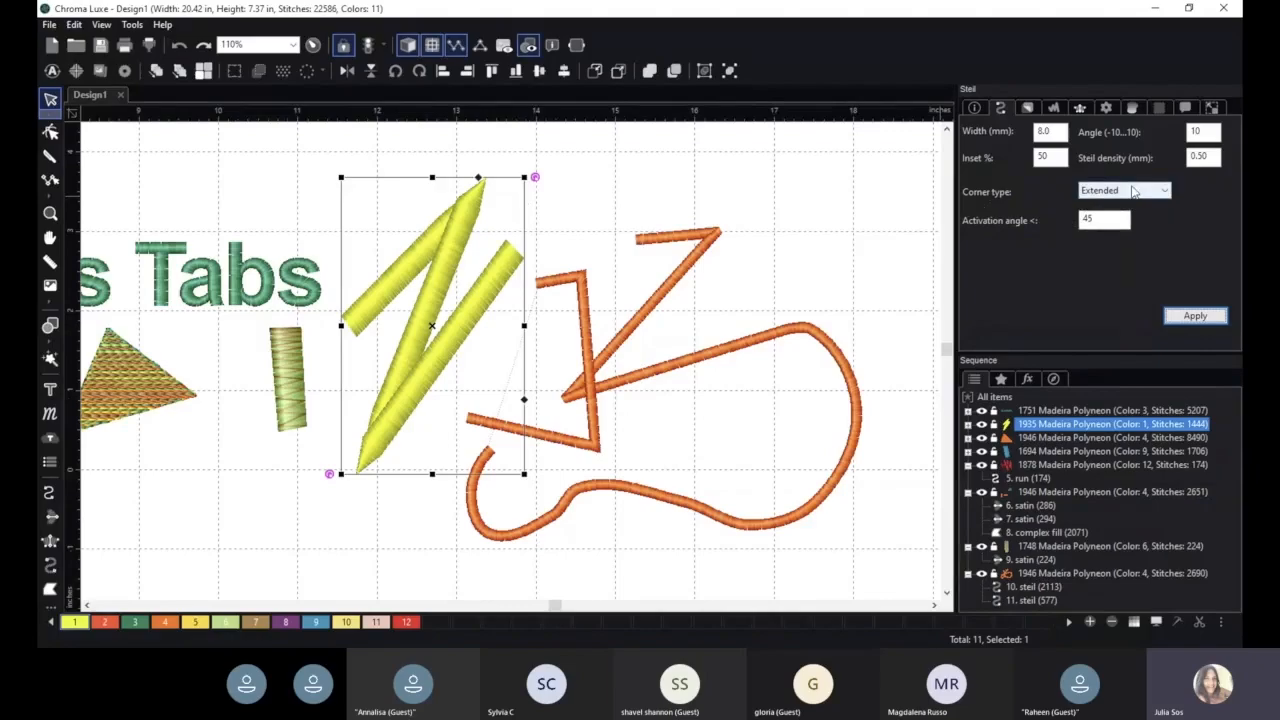
pyautogui.click(1134, 191)
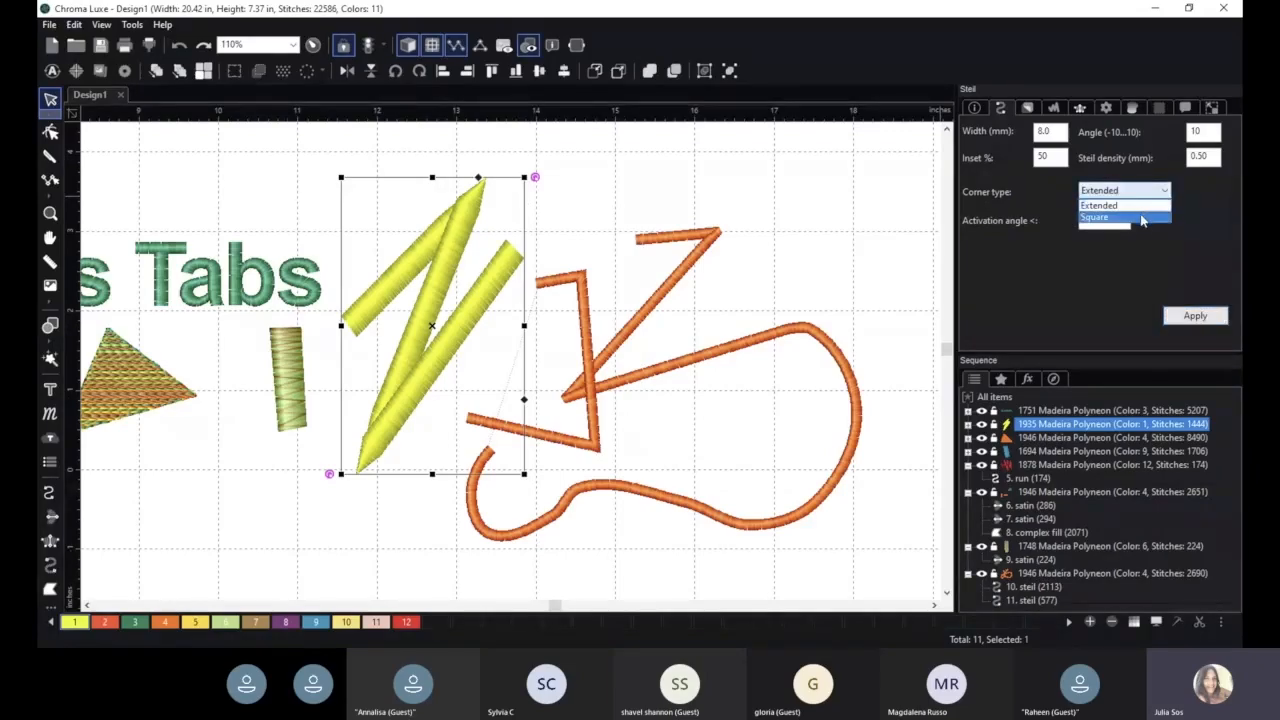
pyautogui.click(1142, 216)
pyautogui.click(1194, 316)
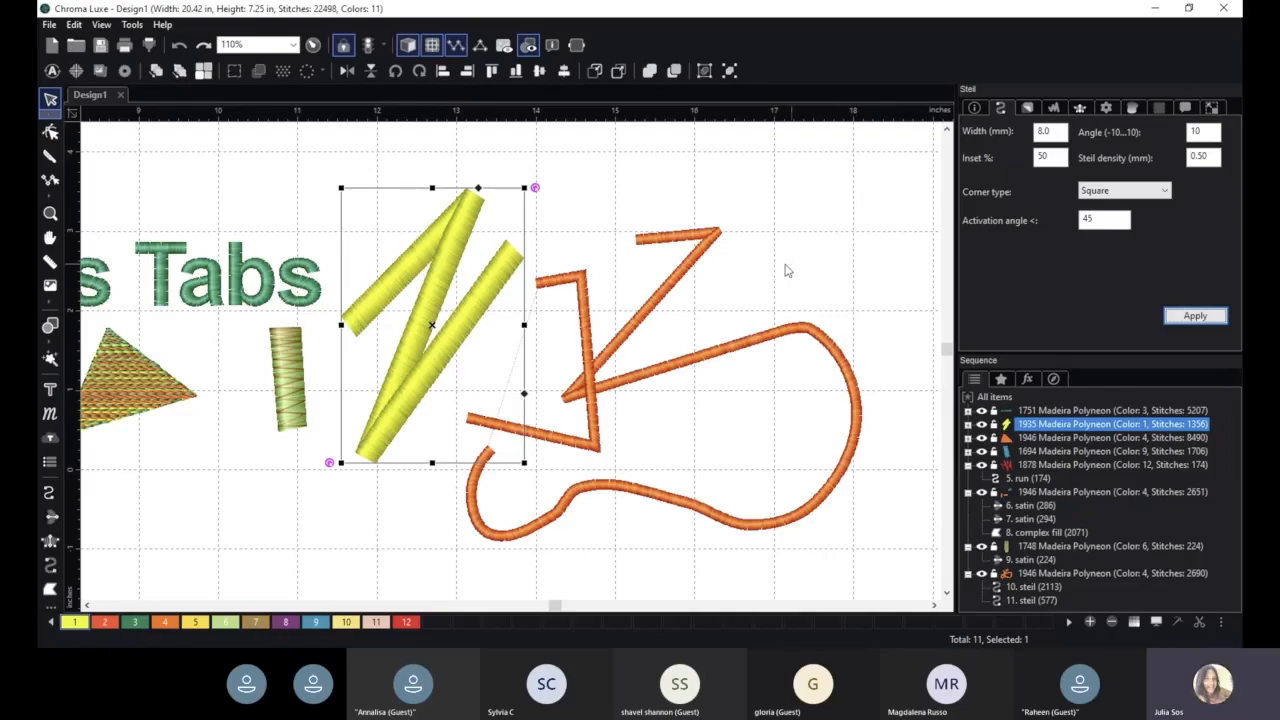
# - Delete both orange steil lines
pyautogui.click(580, 300)
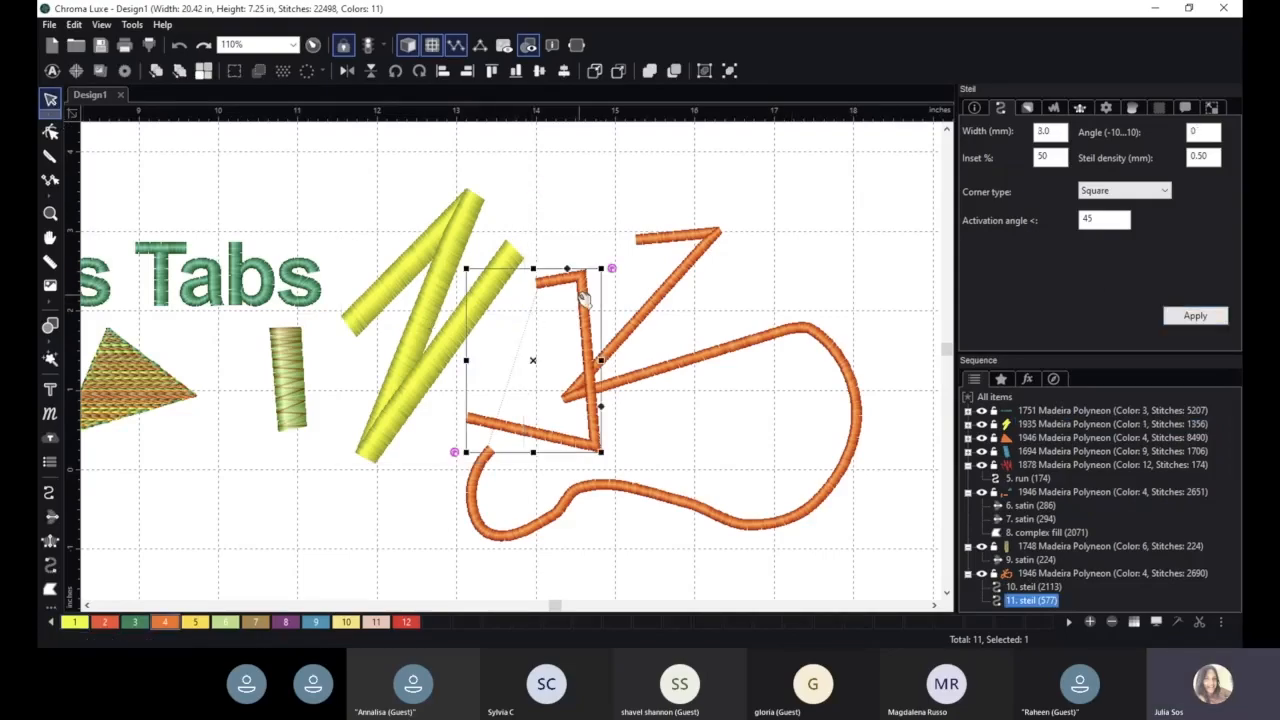
pyautogui.press('Delete')
pyautogui.press('Delete')
pyautogui.click(434, 250)
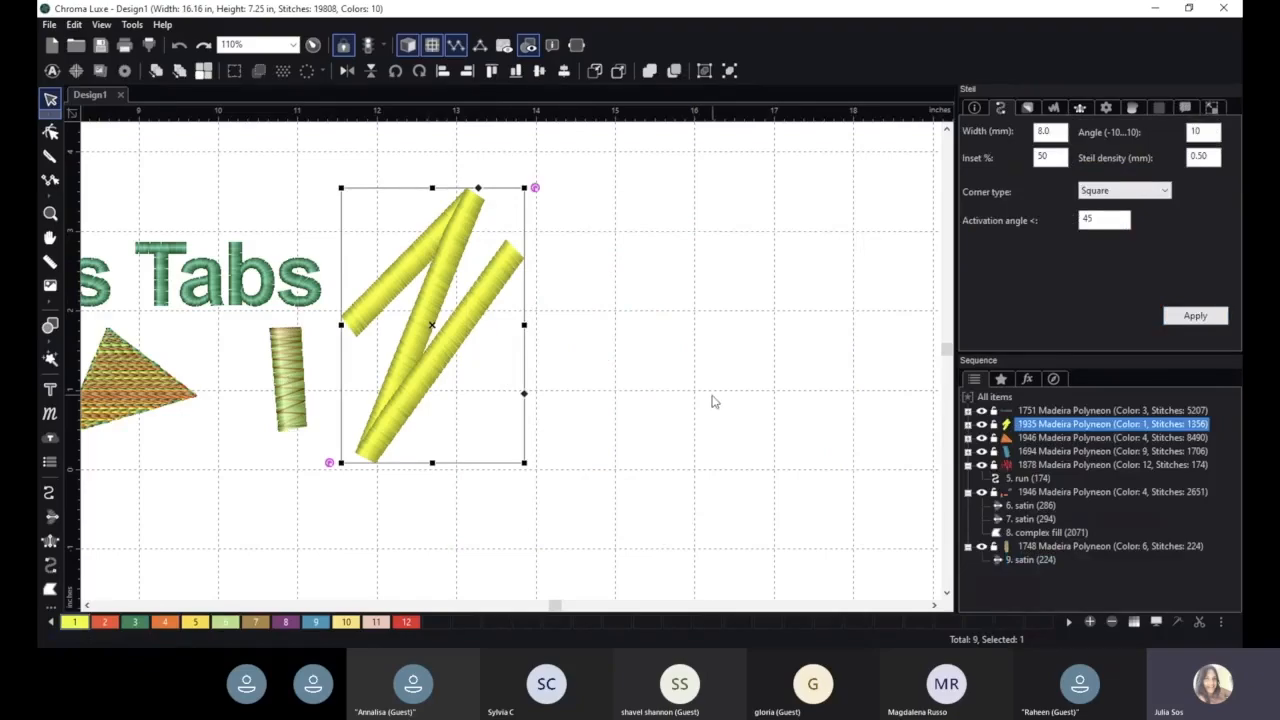
# - Move the 'Advanced Settings Tabs' text up and to the right above the shapes
pyautogui.scroll(-1, 712, 400)
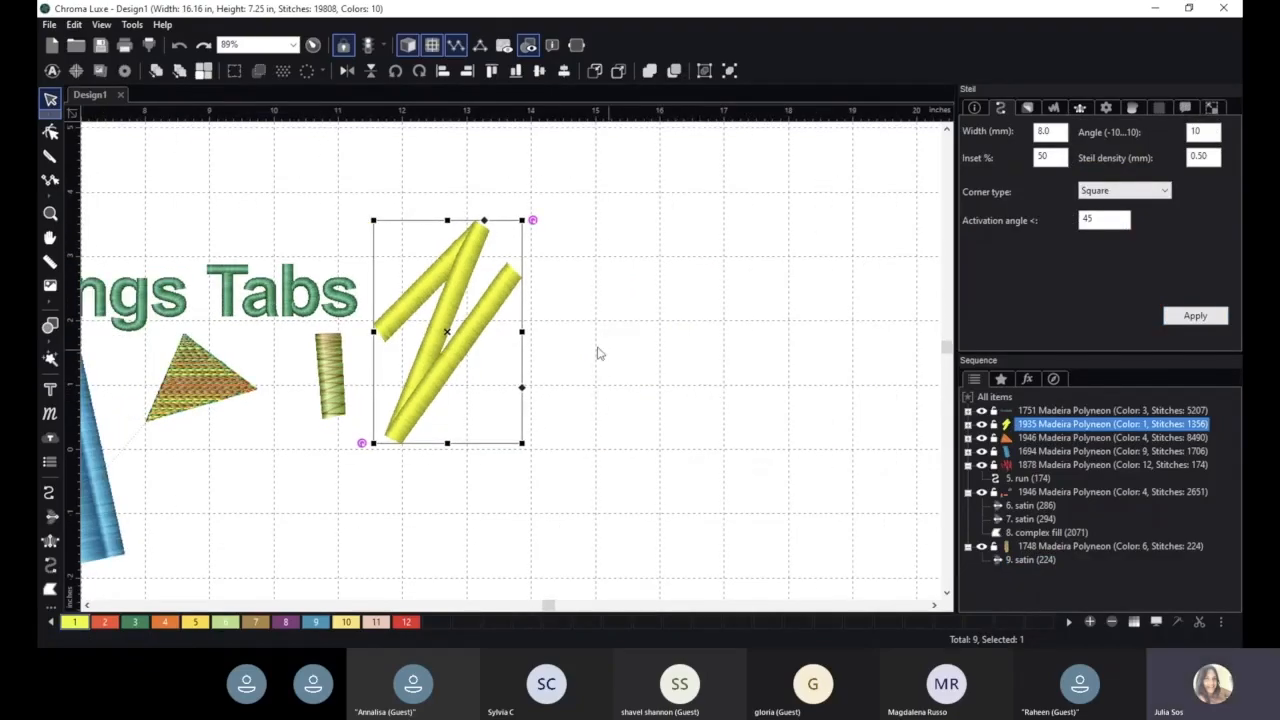
pyautogui.click(232, 270)
pyautogui.moveTo(232, 270); pyautogui.dragTo(776, 174)
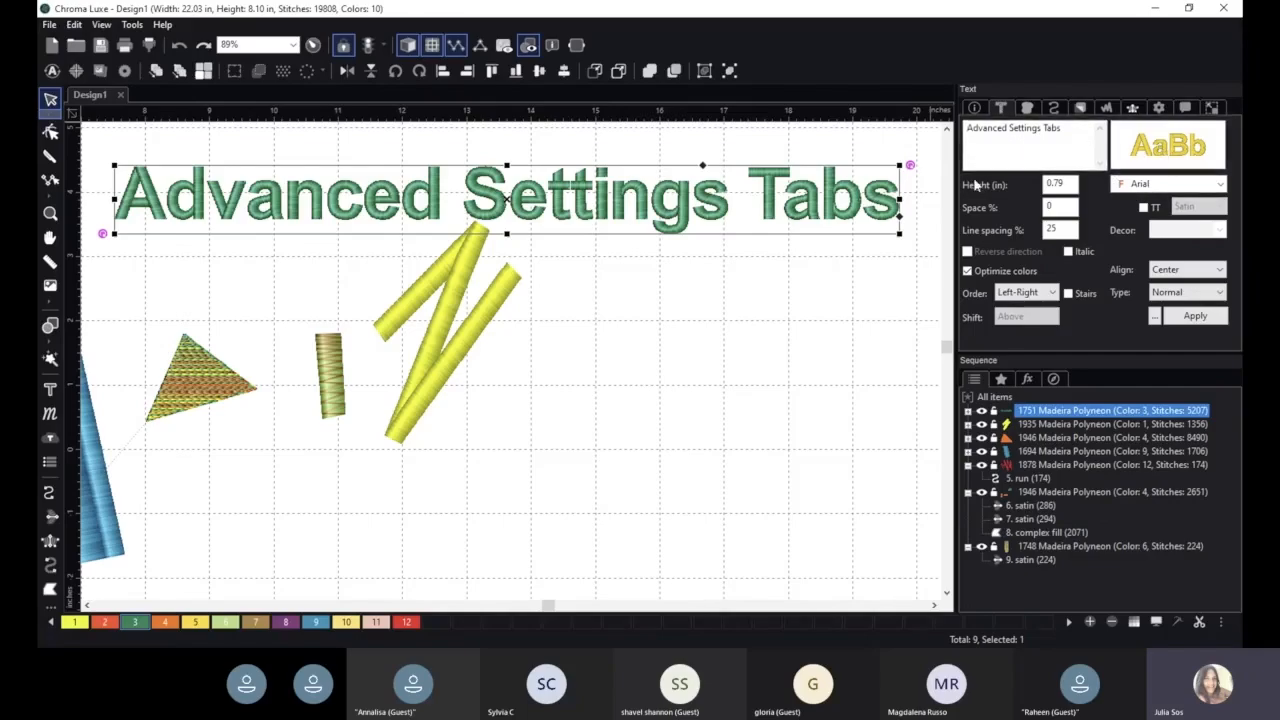
# - Set the text's letter spacing to 15 %
pyautogui.doubleClick(1052, 206)
pyautogui.write('15')
pyautogui.press('Return')
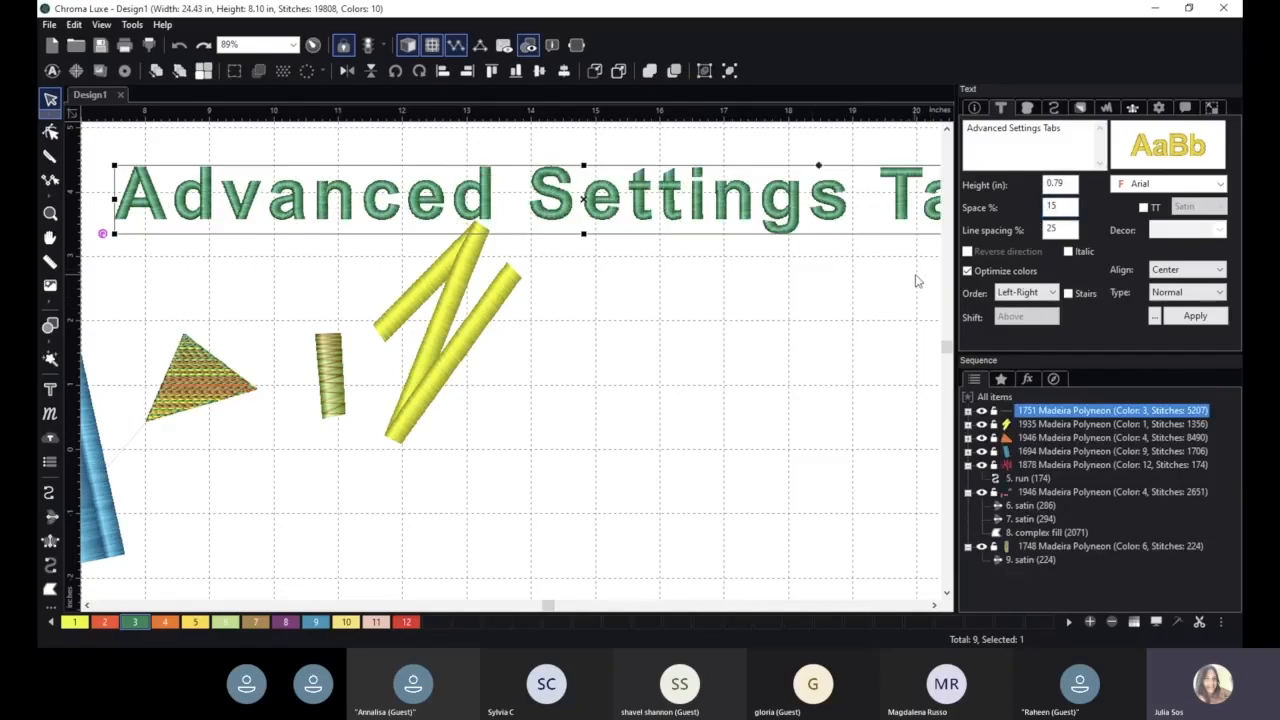
pyautogui.click(1043, 294)
pyautogui.click(1038, 307)
pyautogui.moveTo(1086, 352); pyautogui.dragTo(1086, 399)
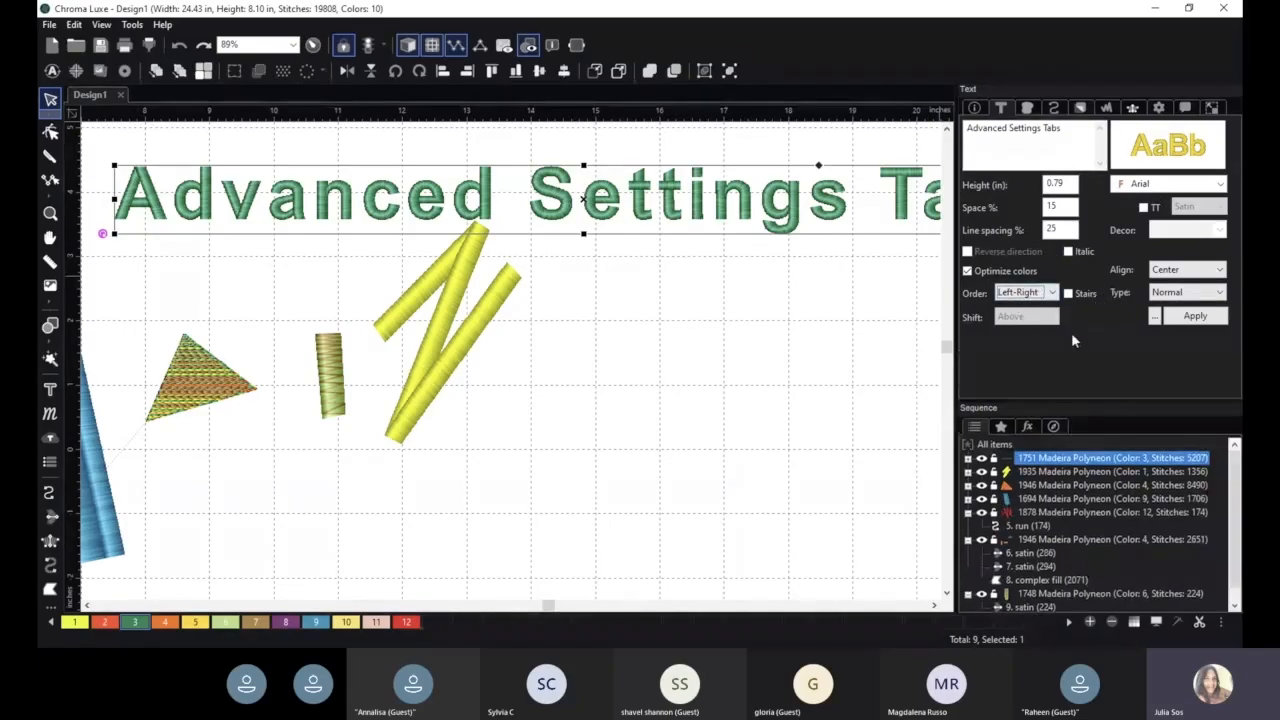
# - Set the text's Trim and Color change commands to chars and apply
pyautogui.click(1185, 108)
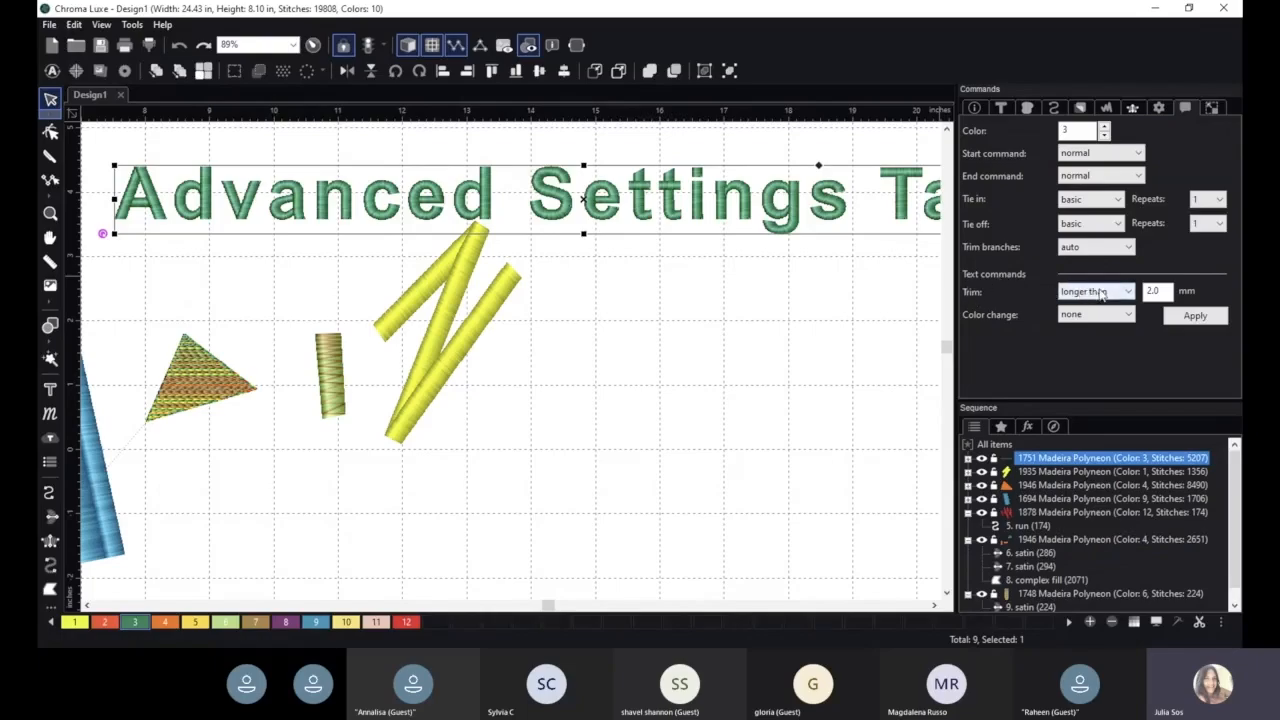
pyautogui.scroll(-1, 1101, 291)
pyautogui.click(1192, 317)
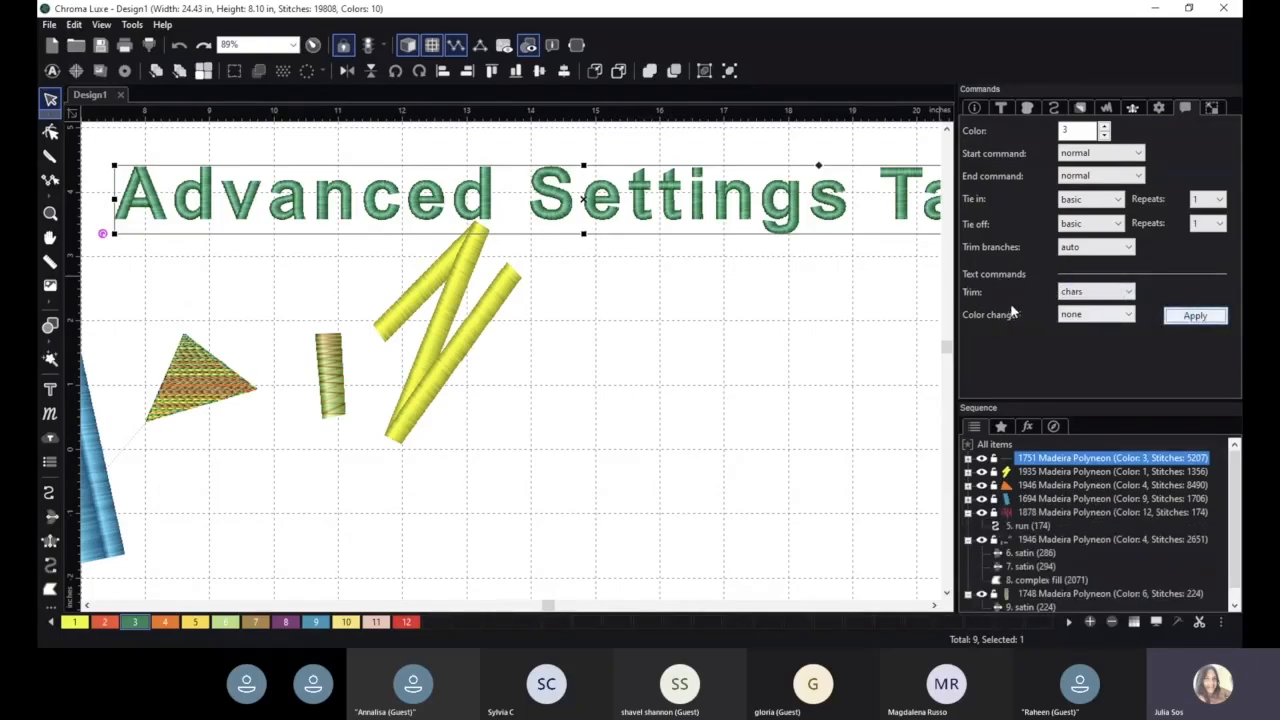
pyautogui.click(1095, 315)
pyautogui.click(1088, 338)
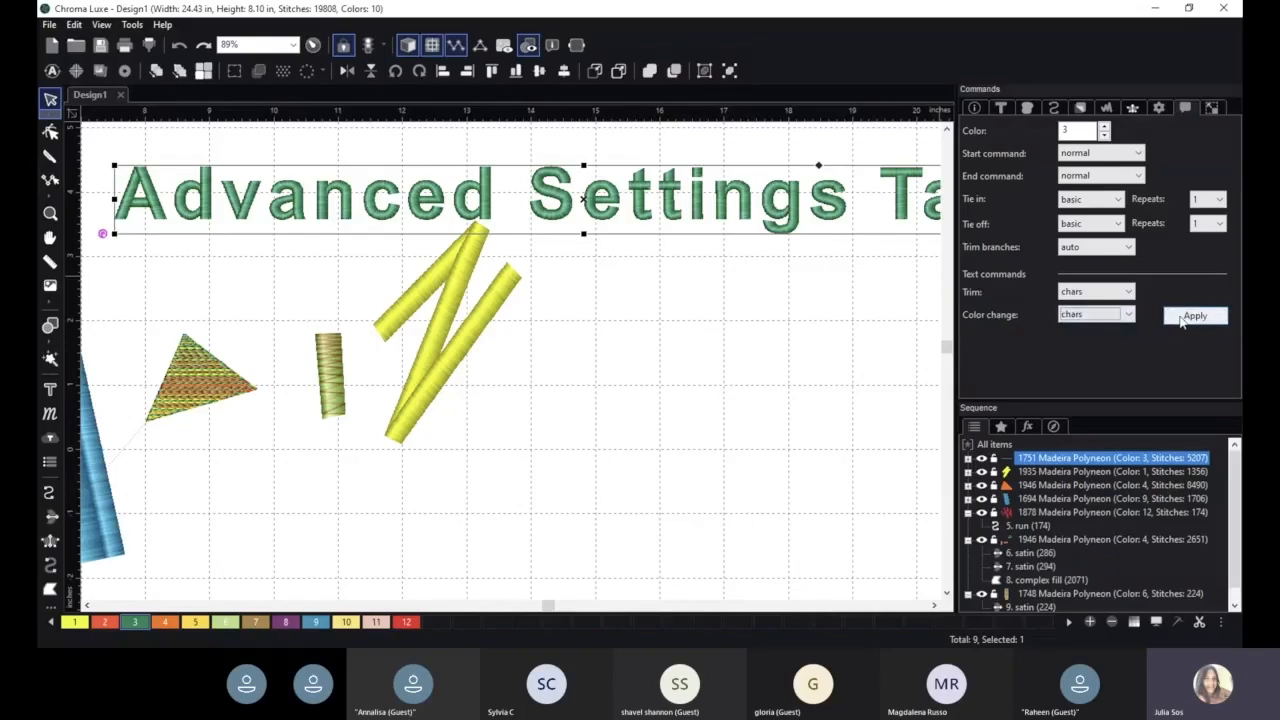
pyautogui.click(1181, 318)
# - Move the text slightly up and left above the shapes
pyautogui.scroll(-1, 820, 305)
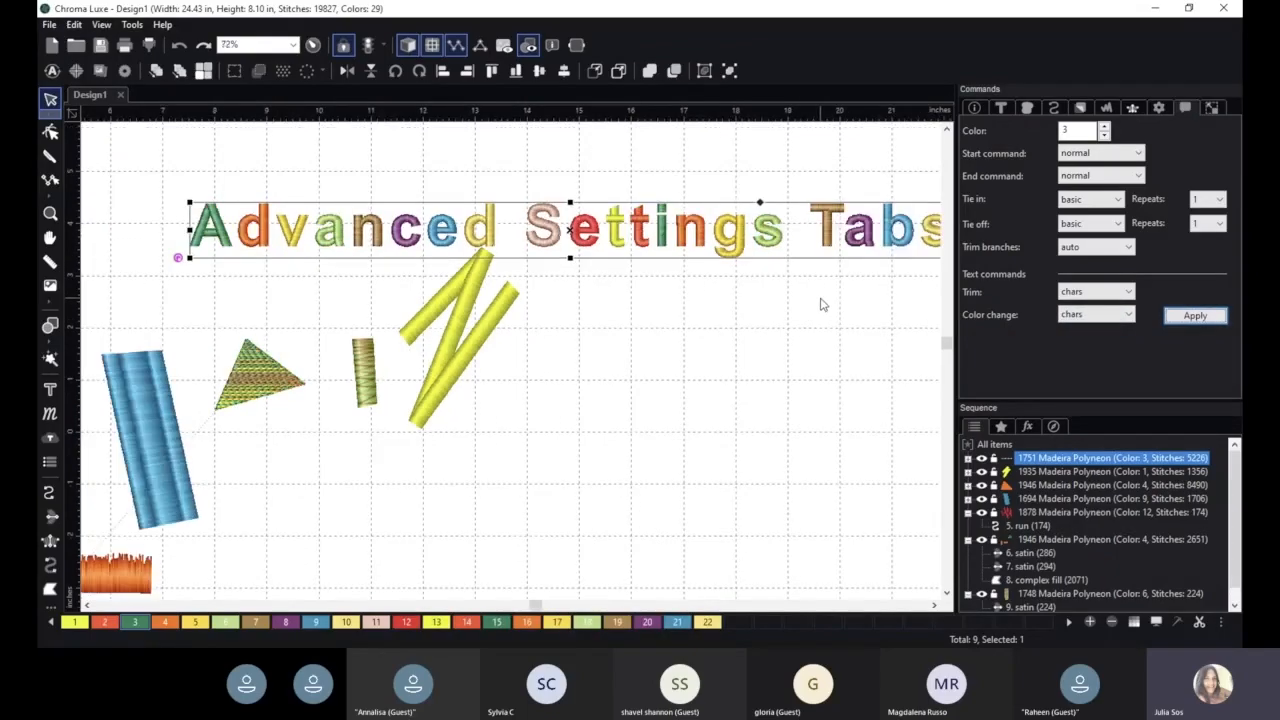
pyautogui.scroll(-1, 820, 305)
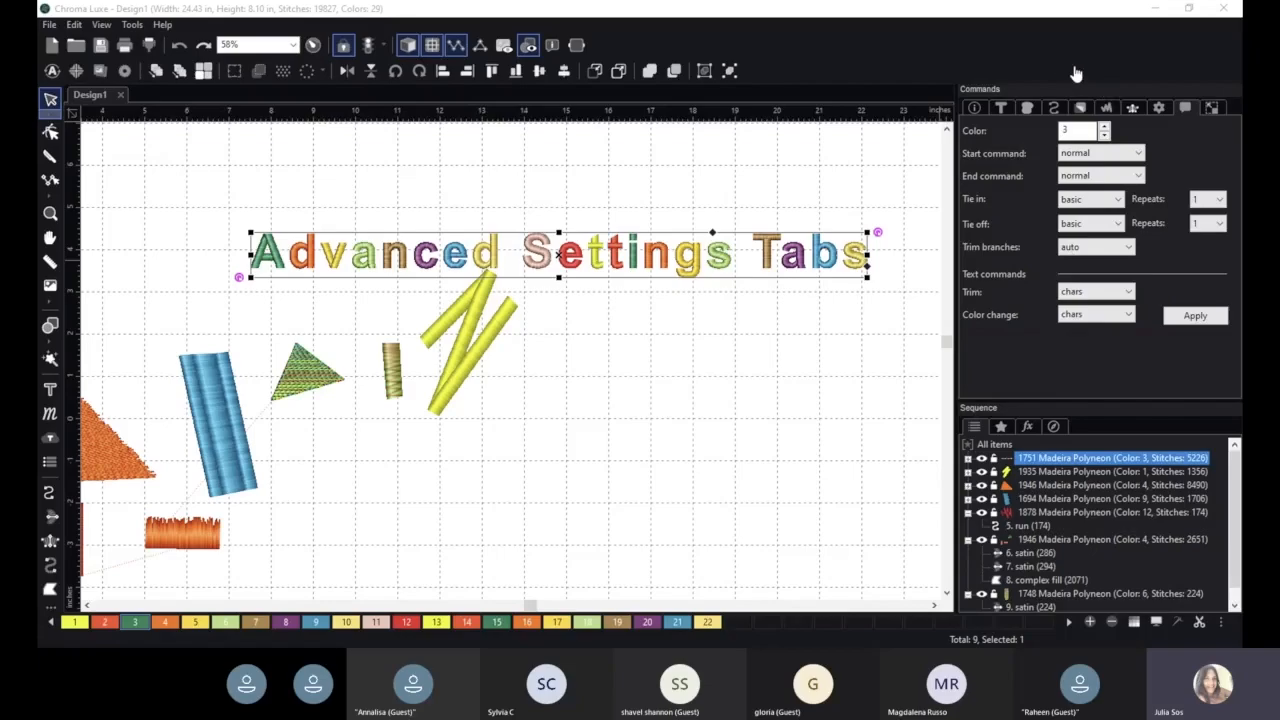
pyautogui.moveTo(690, 257); pyautogui.dragTo(650, 217)
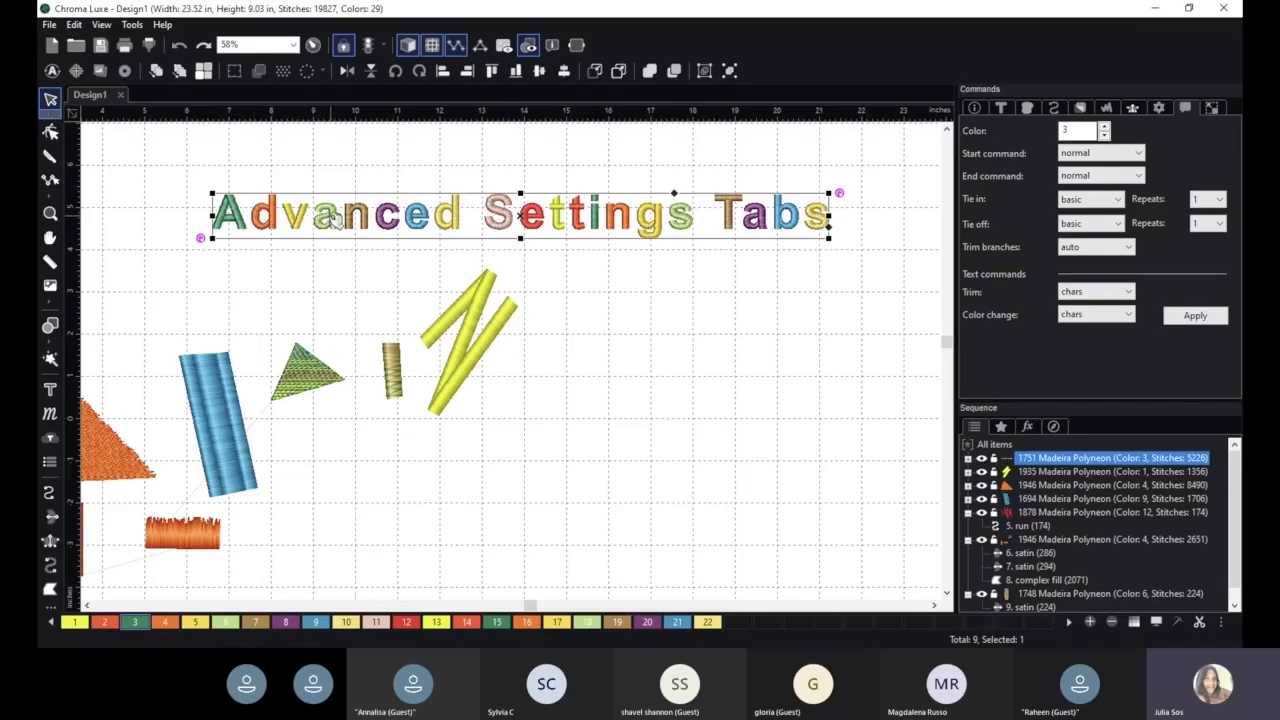
# - Review the overall layout of the multicolored text and the embroidery shapes
pyautogui.click(336, 272)
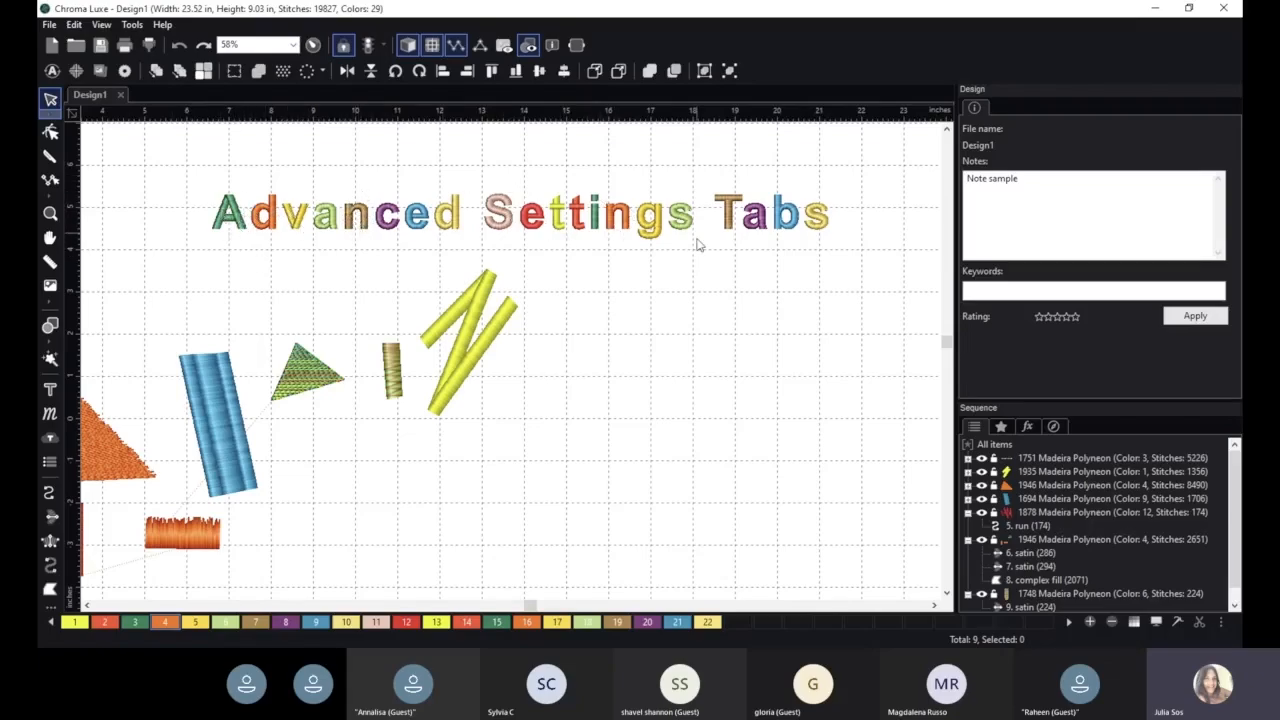
pyautogui.click(518, 220)
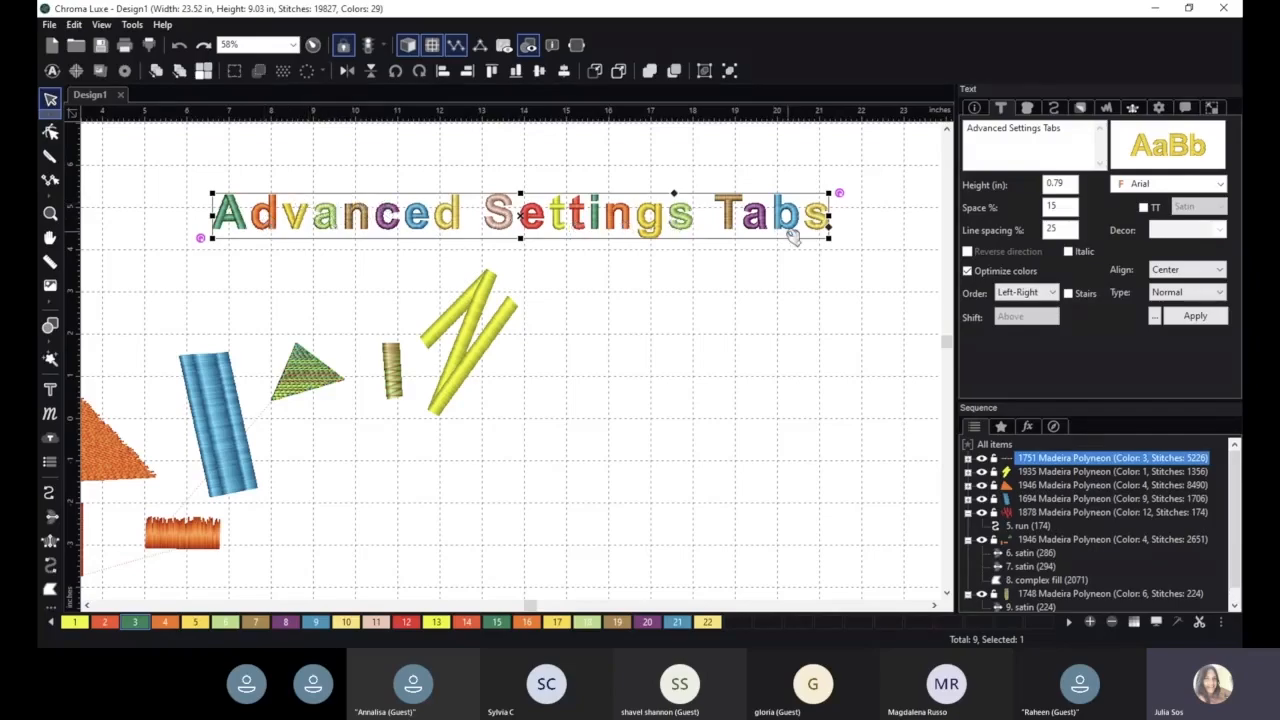
pyautogui.click(607, 441)
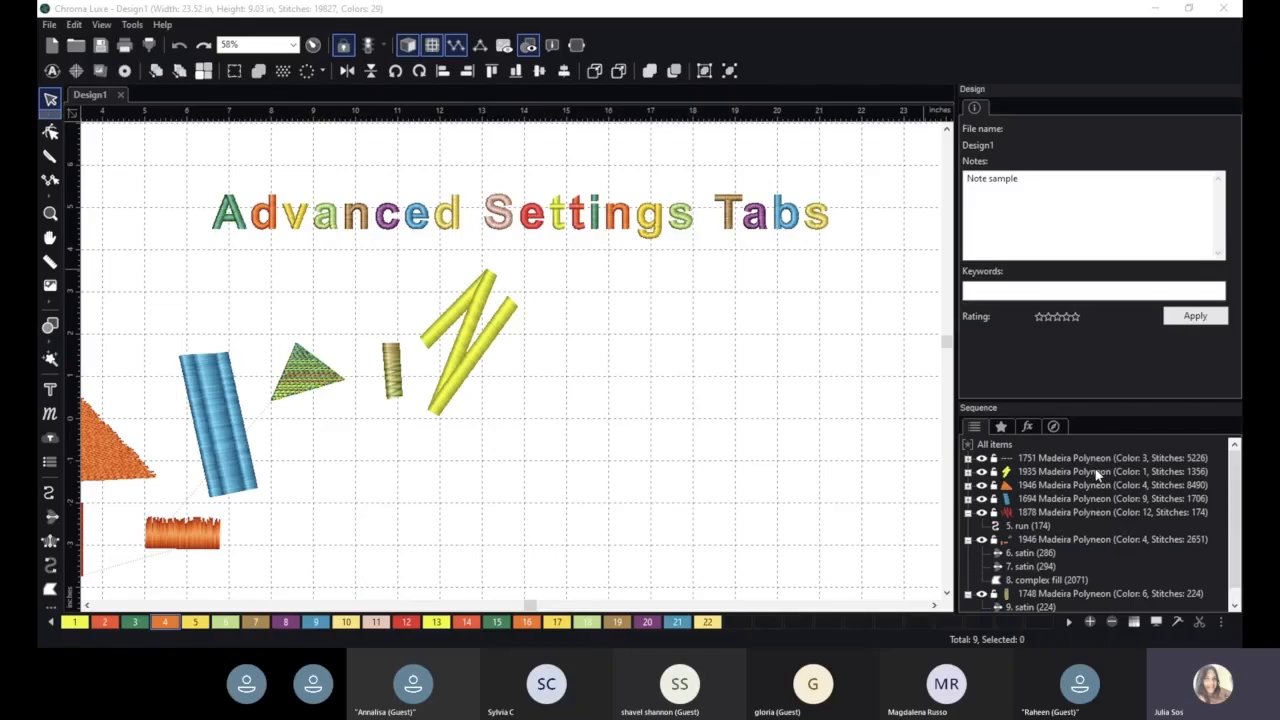
pyautogui.click(1066, 81)
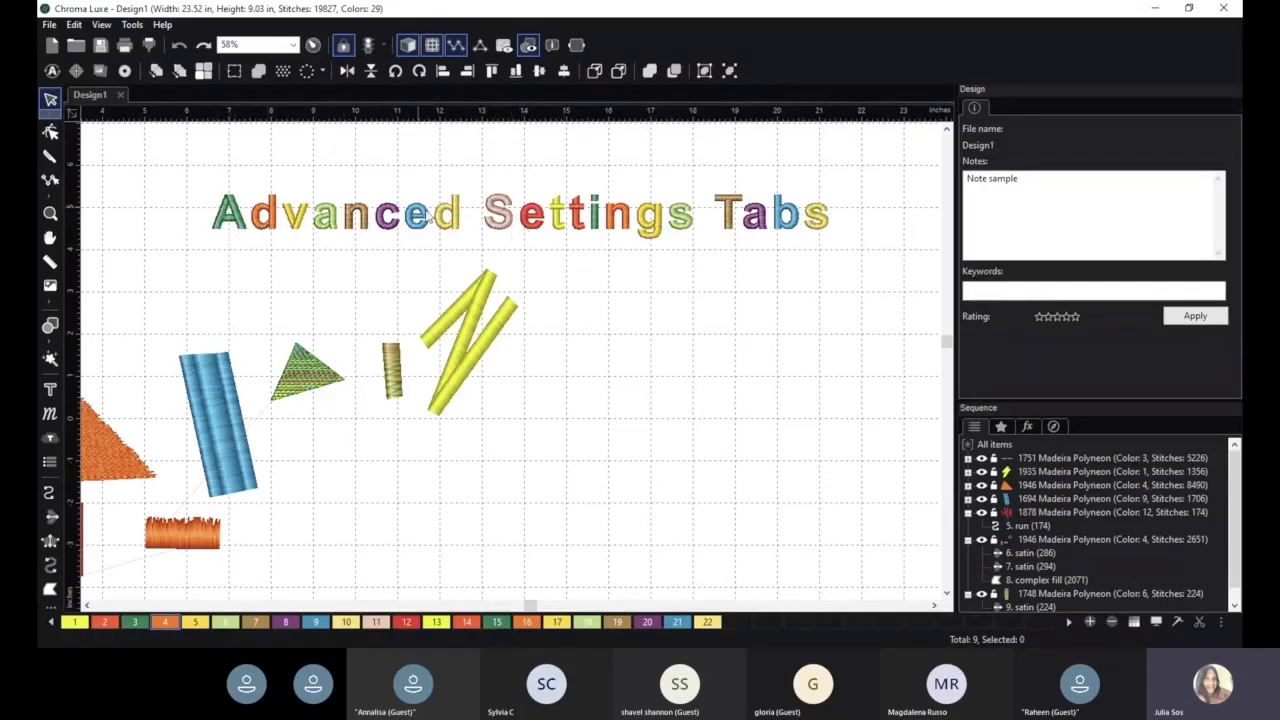
pyautogui.scroll(-1, 431, 403)
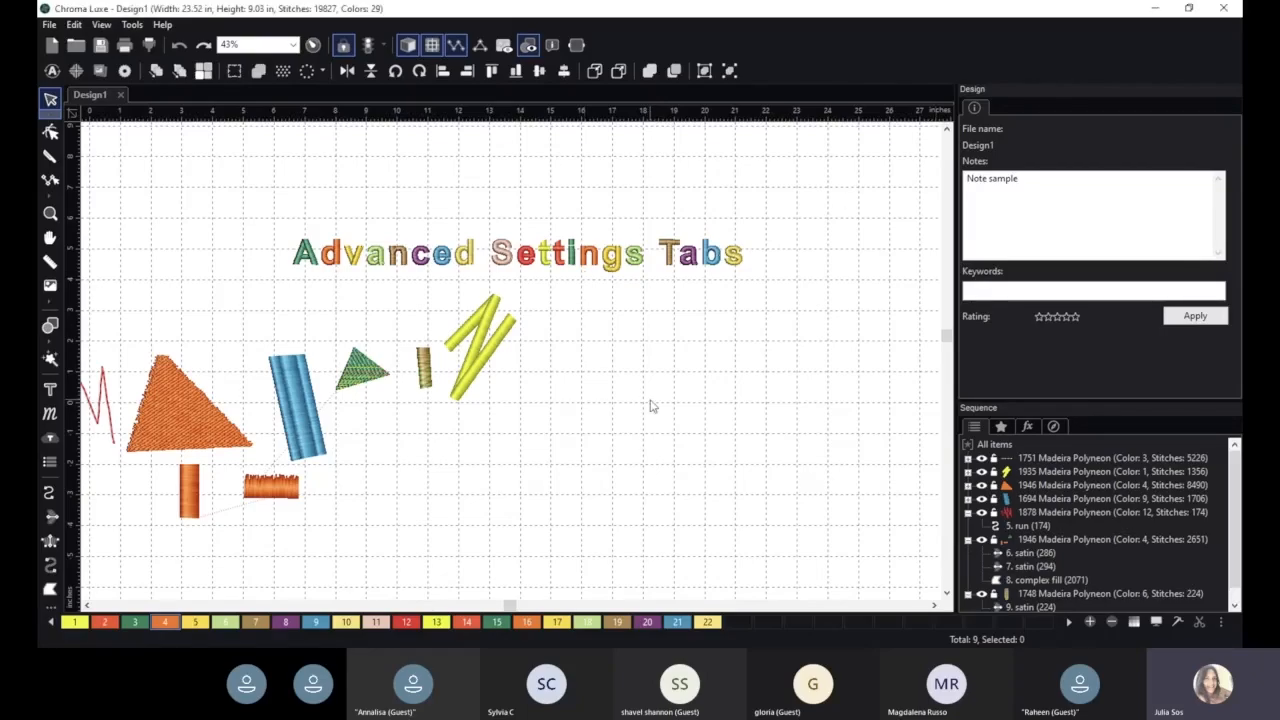
pyautogui.scroll(2, 650, 405)
pyautogui.click(489, 322)
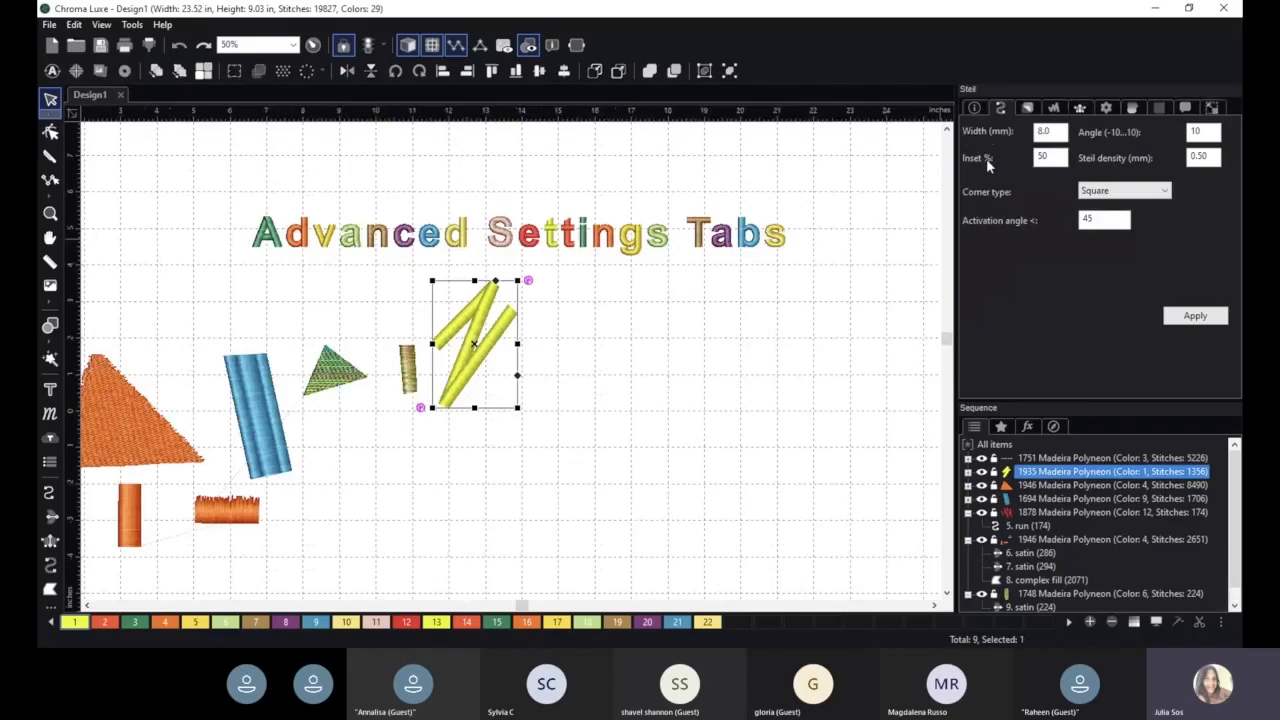
pyautogui.press('h')
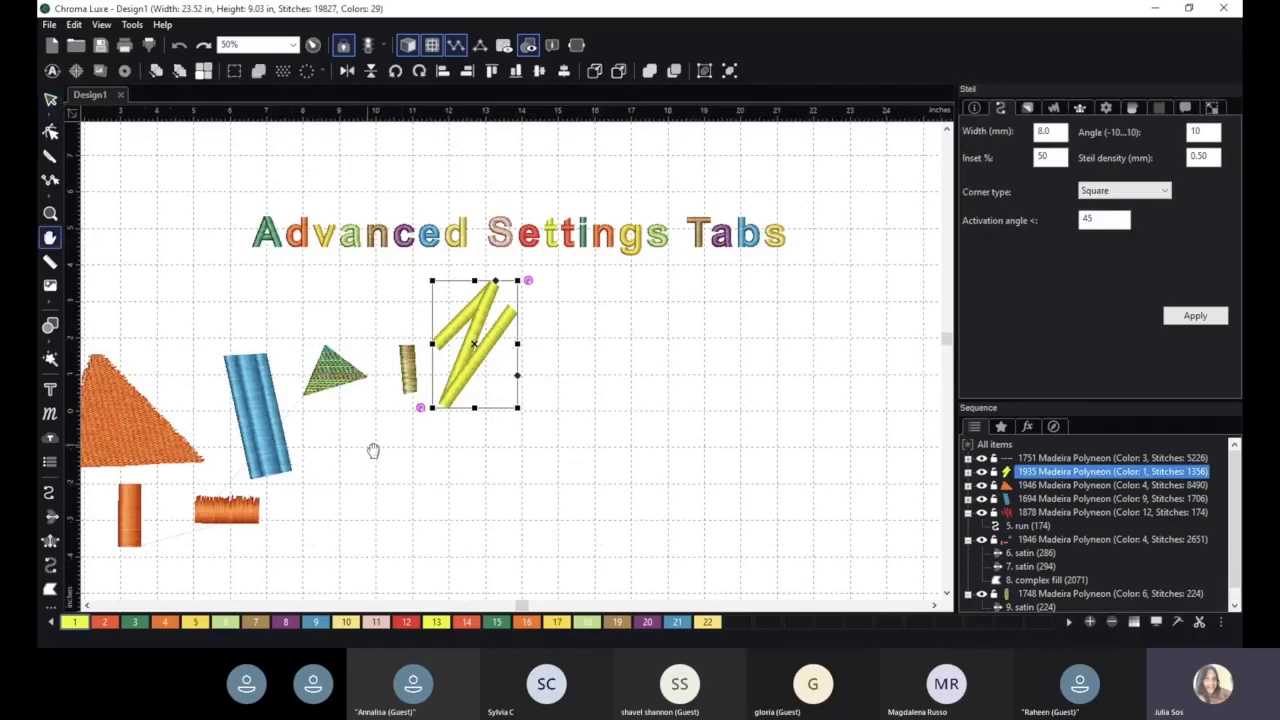
pyautogui.moveTo(373, 450); pyautogui.dragTo(588, 388)
pyautogui.press('Escape')
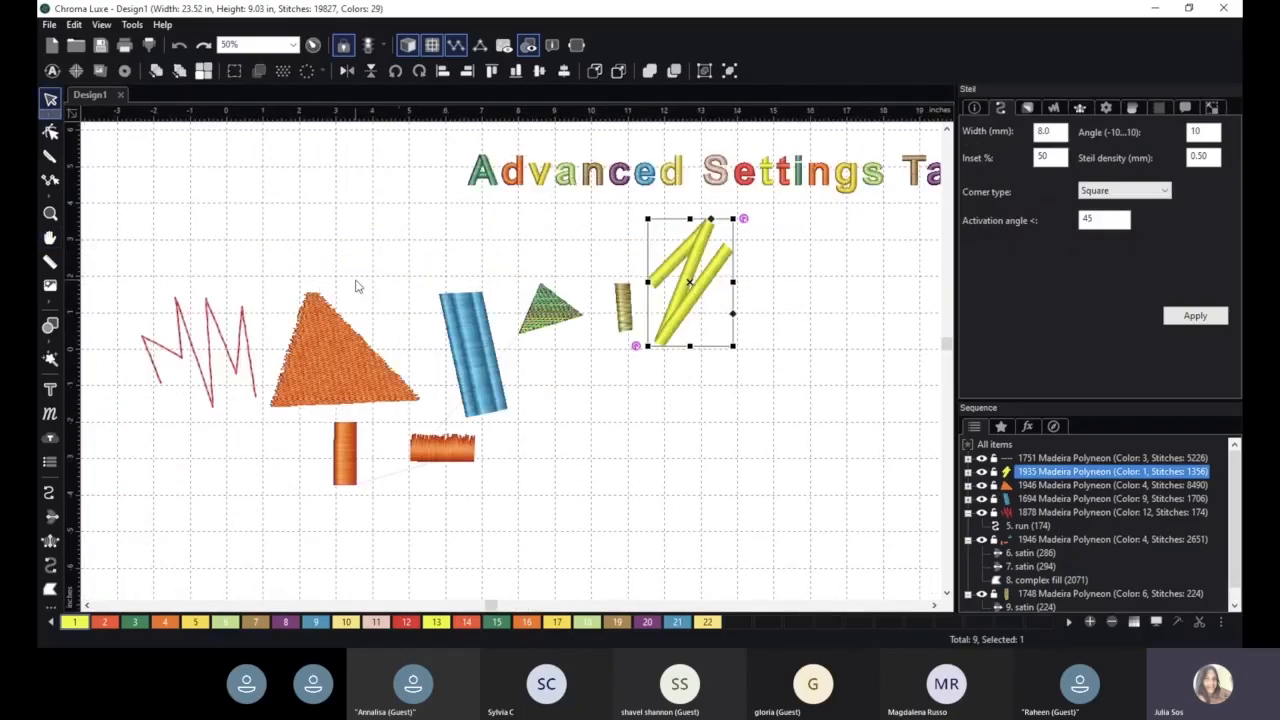
# - Set the yellow zigzag's column jagged type to Both with a 2.0 mm jagged value and apply
pyautogui.click(1025, 108)
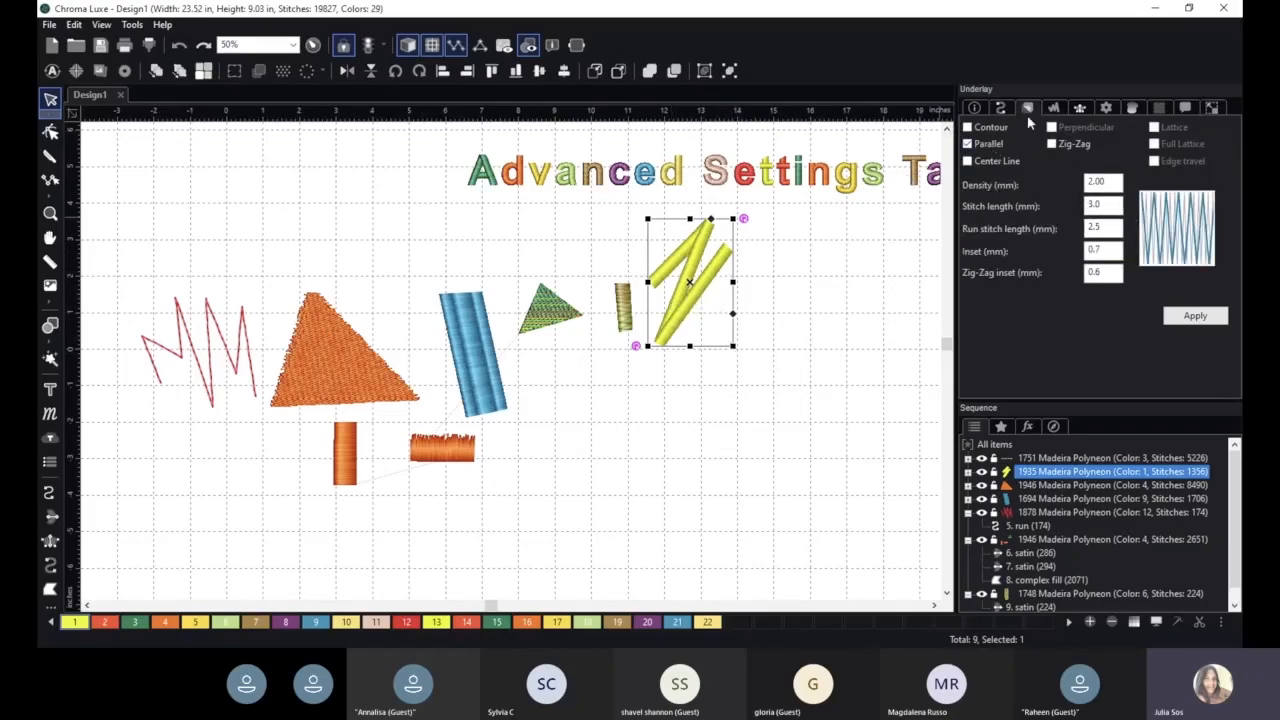
pyautogui.click(1079, 108)
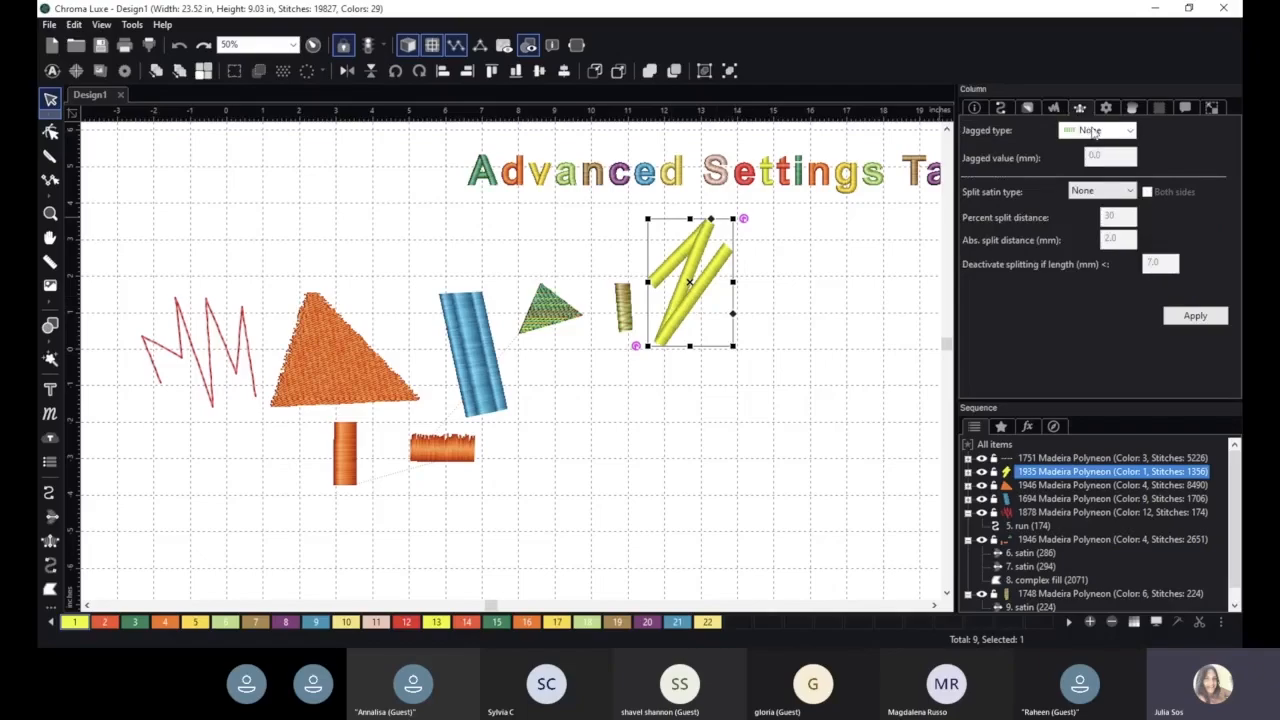
pyautogui.click(1095, 130)
pyautogui.click(1088, 160)
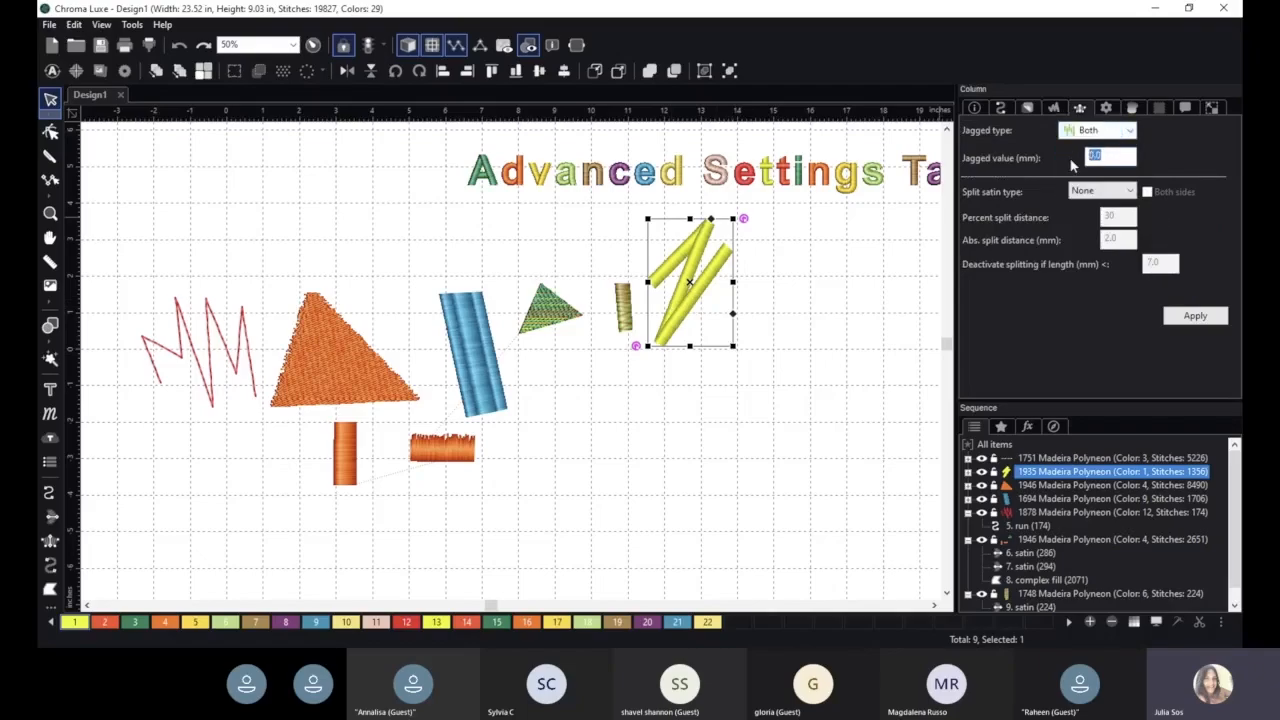
pyautogui.write('2')
pyautogui.click(1195, 315)
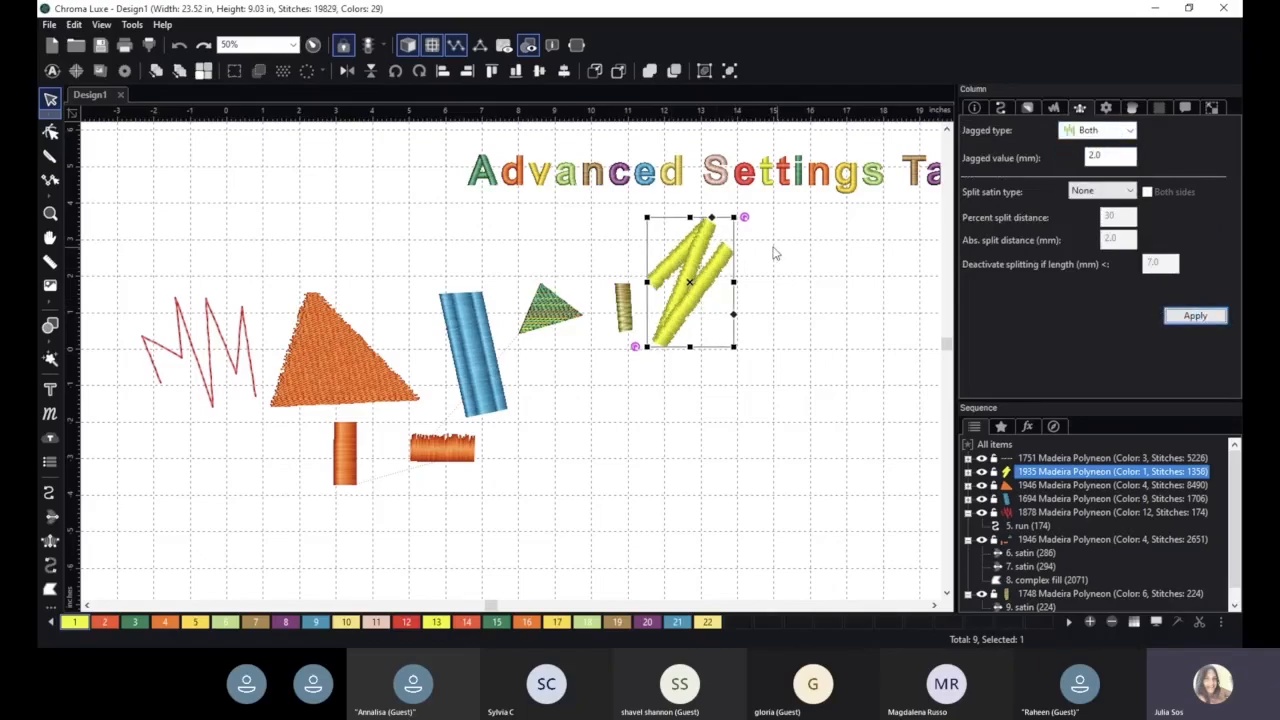
# - Enlarge the yellow zigzag shape to about 4.28 by 6.33 inches
pyautogui.moveTo(735, 347); pyautogui.dragTo(808, 458)
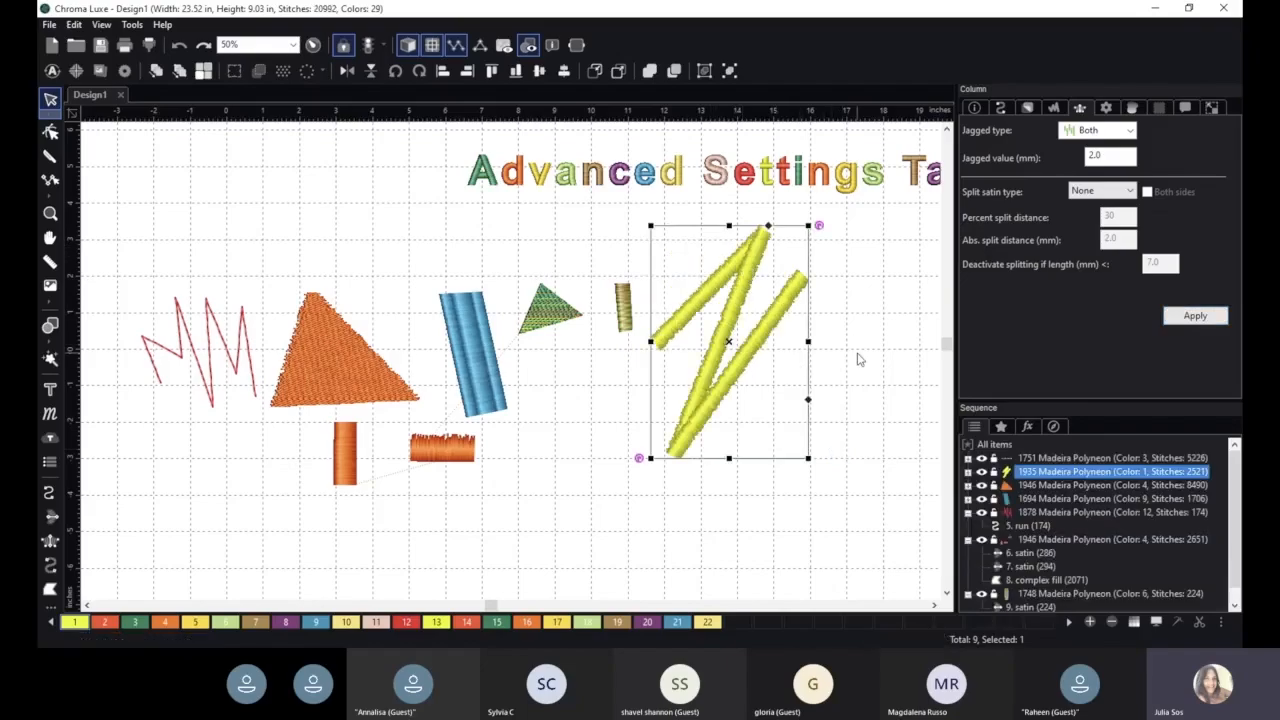
pyautogui.click(1106, 110)
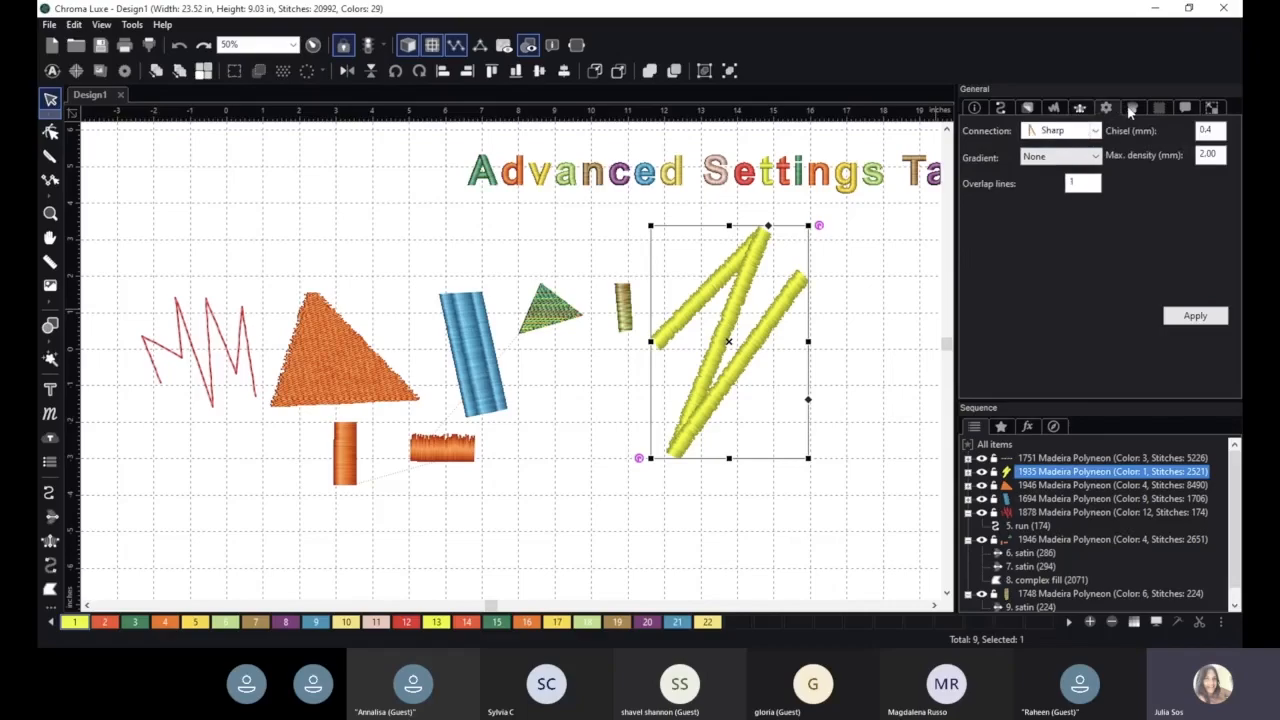
pyautogui.click(1185, 110)
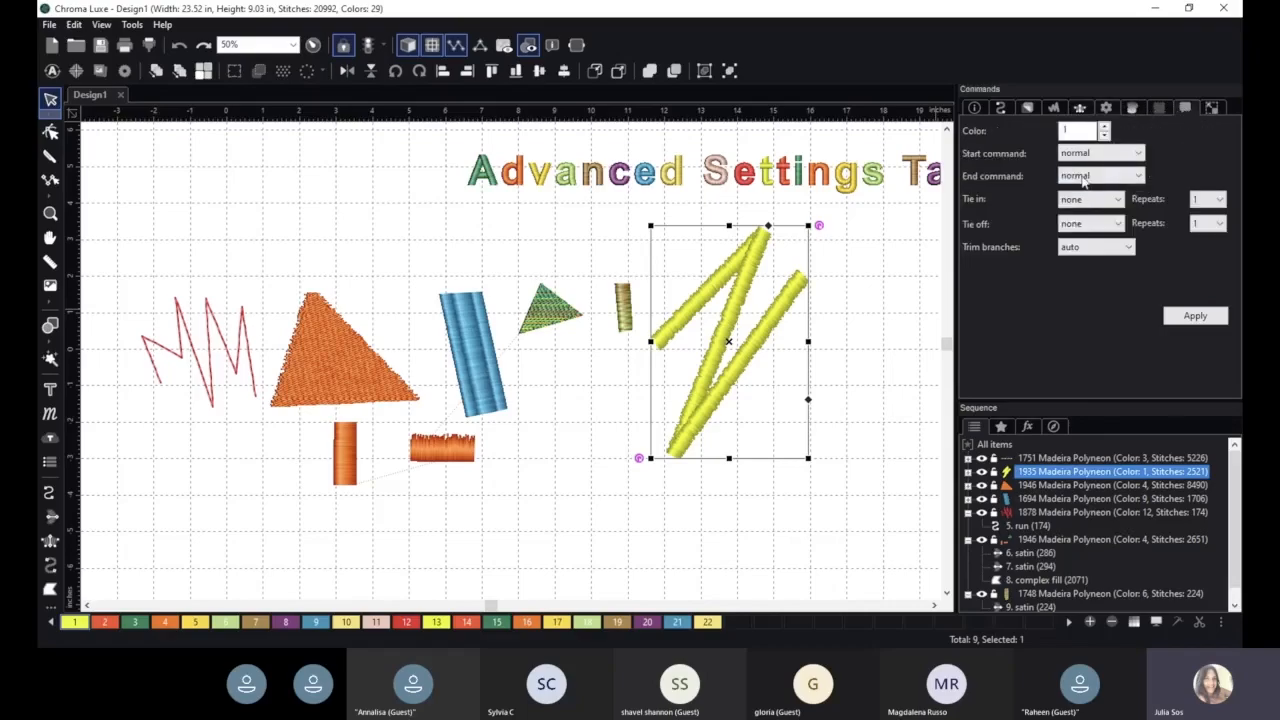
pyautogui.click(1214, 109)
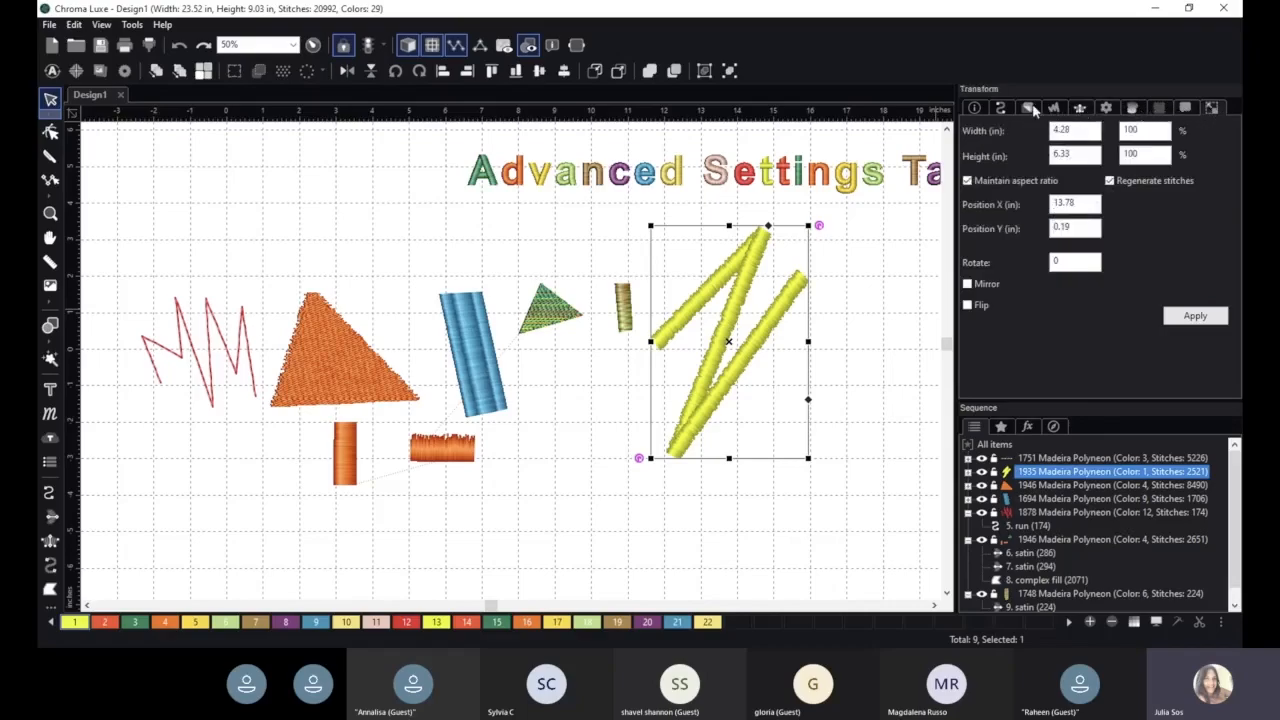
pyautogui.click(1031, 108)
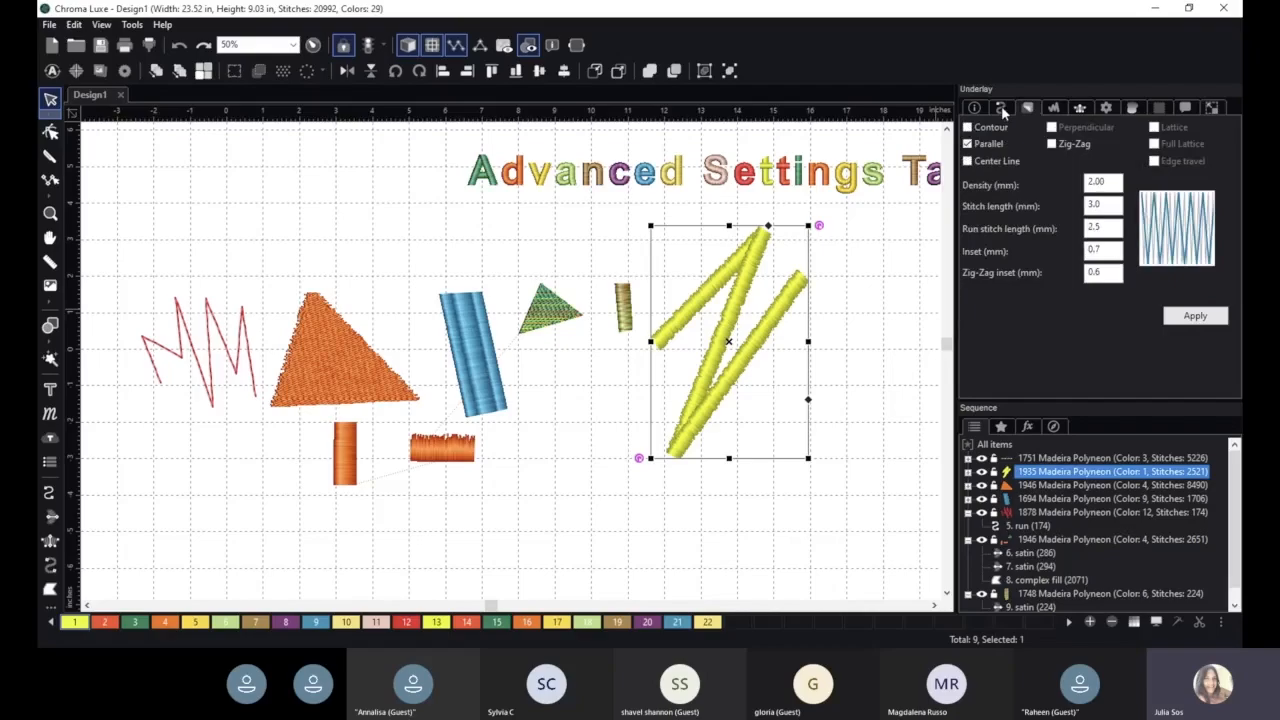
pyautogui.click(1001, 108)
# - Move the orange triangle and the blue column slightly upward
pyautogui.scroll(1, 734, 406)
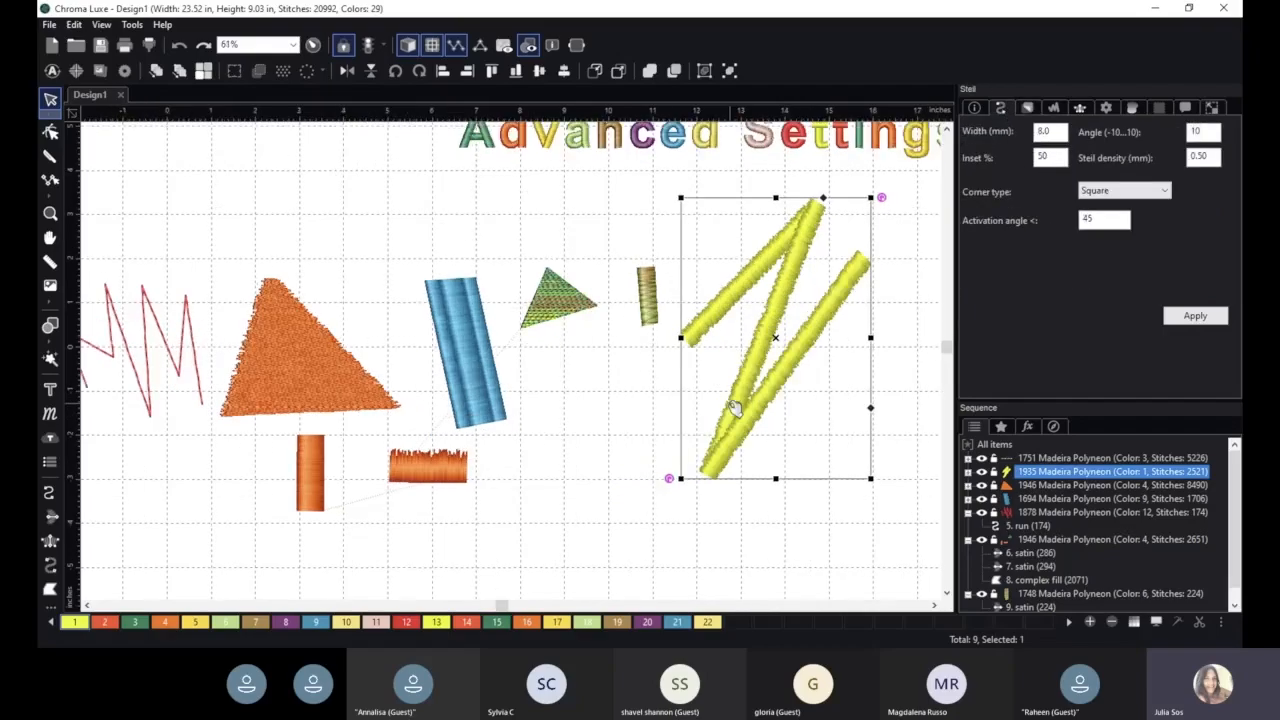
pyautogui.click(306, 328)
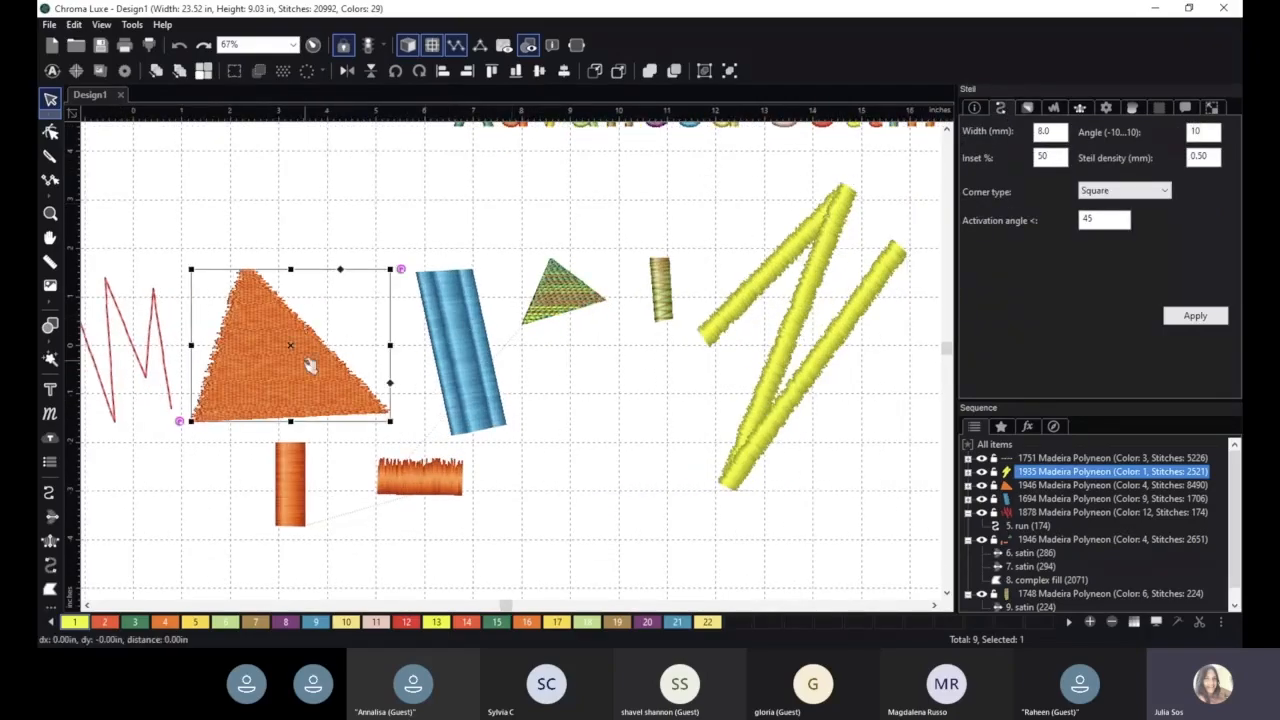
pyautogui.moveTo(310, 360); pyautogui.dragTo(351, 289)
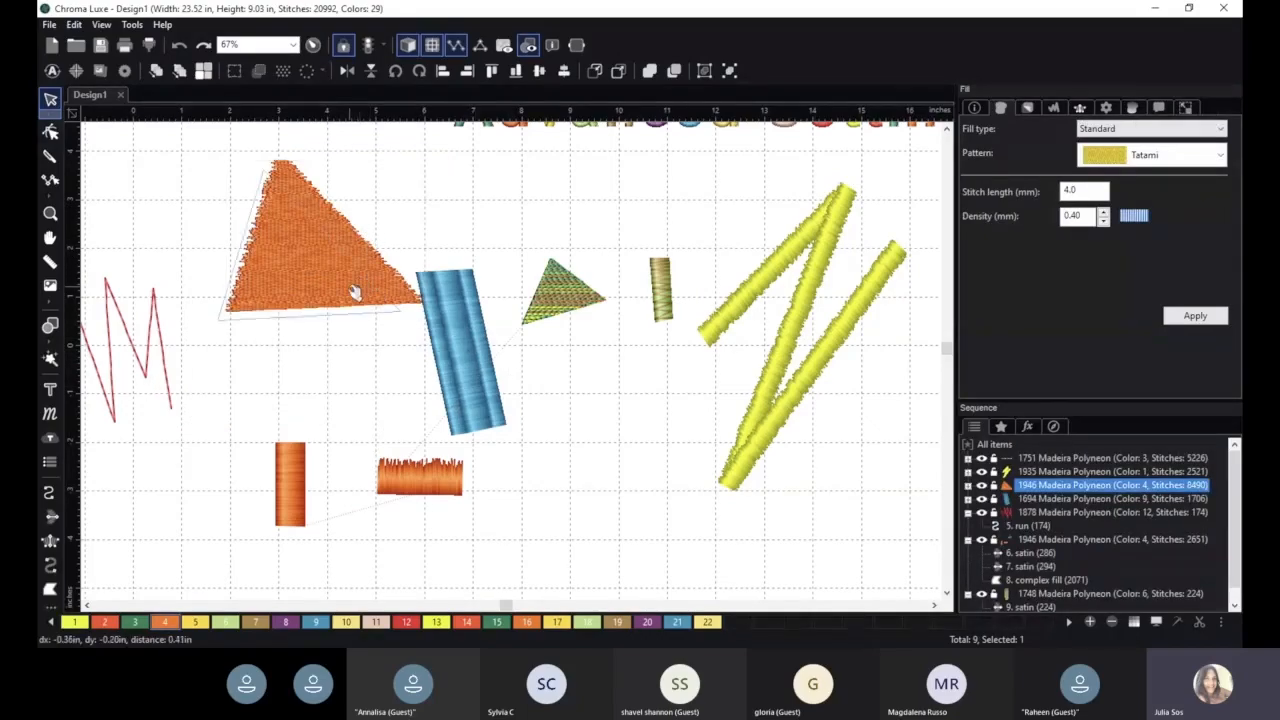
pyautogui.click(465, 322)
pyautogui.moveTo(466, 322); pyautogui.dragTo(487, 293)
# - Enlarge the small green triangle to roughly double its height
pyautogui.click(558, 293)
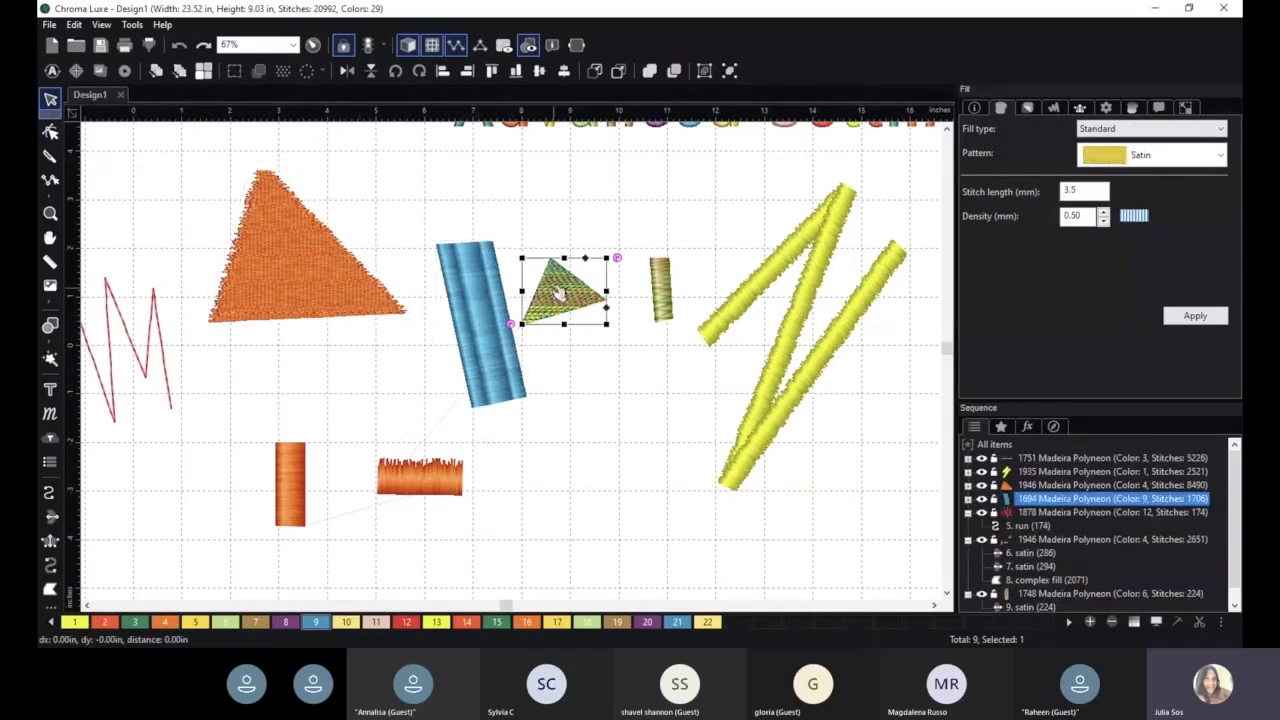
pyautogui.scroll(1, 560, 295)
pyautogui.moveTo(630, 318); pyautogui.dragTo(634, 432)
# - Move the orange jagged rectangle right to sit just below the green triangle
pyautogui.scroll(1, 700, 486)
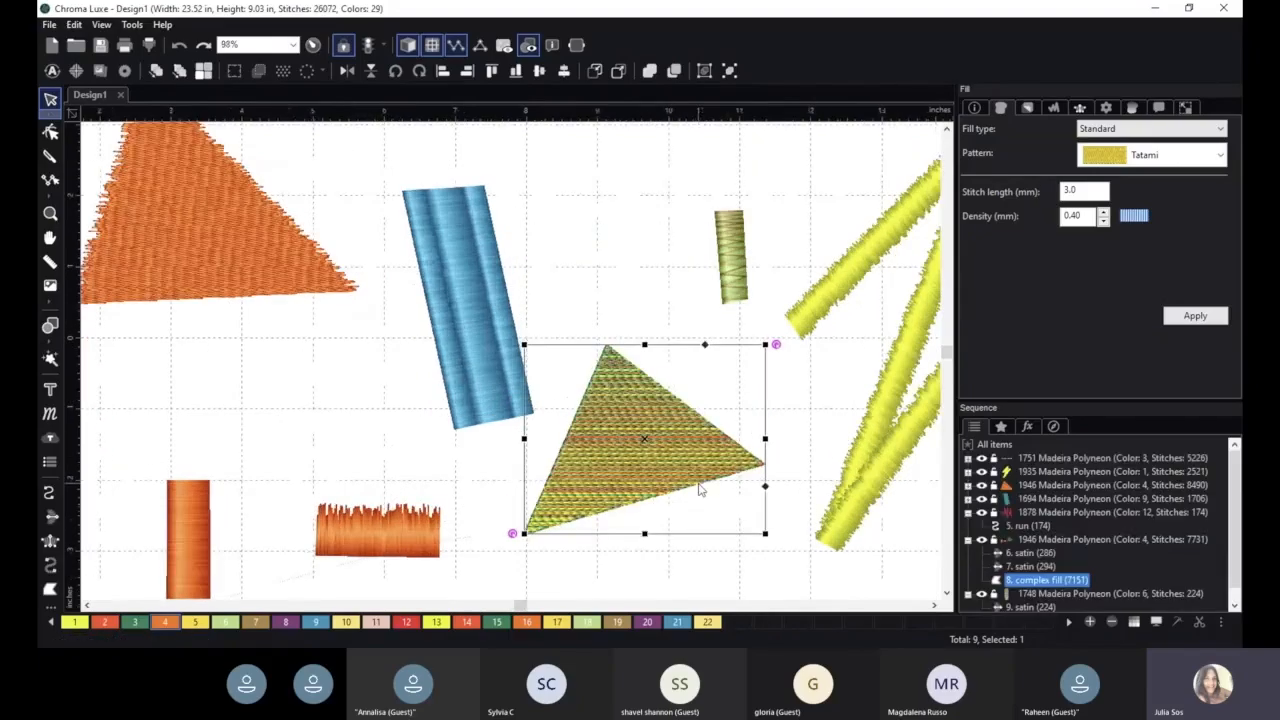
pyautogui.press('space')
pyautogui.moveTo(622, 248); pyautogui.dragTo(523, 182)
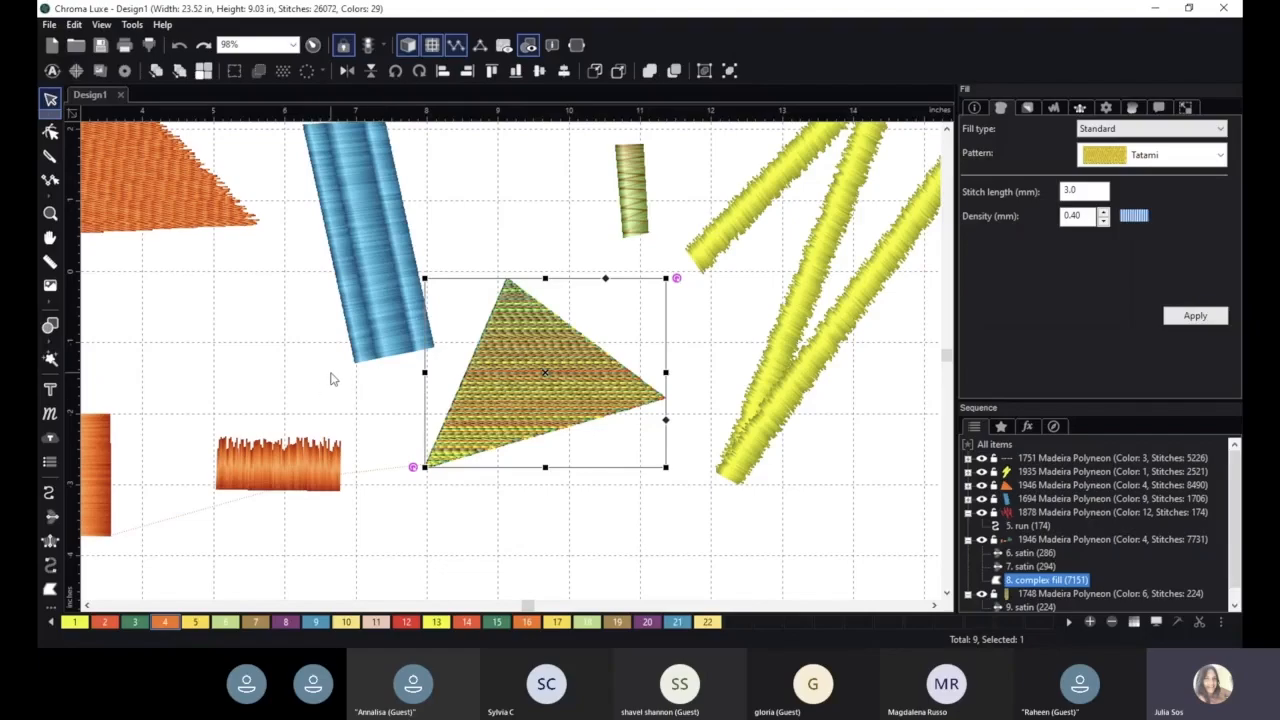
pyautogui.click(288, 455)
pyautogui.moveTo(347, 435); pyautogui.dragTo(495, 478)
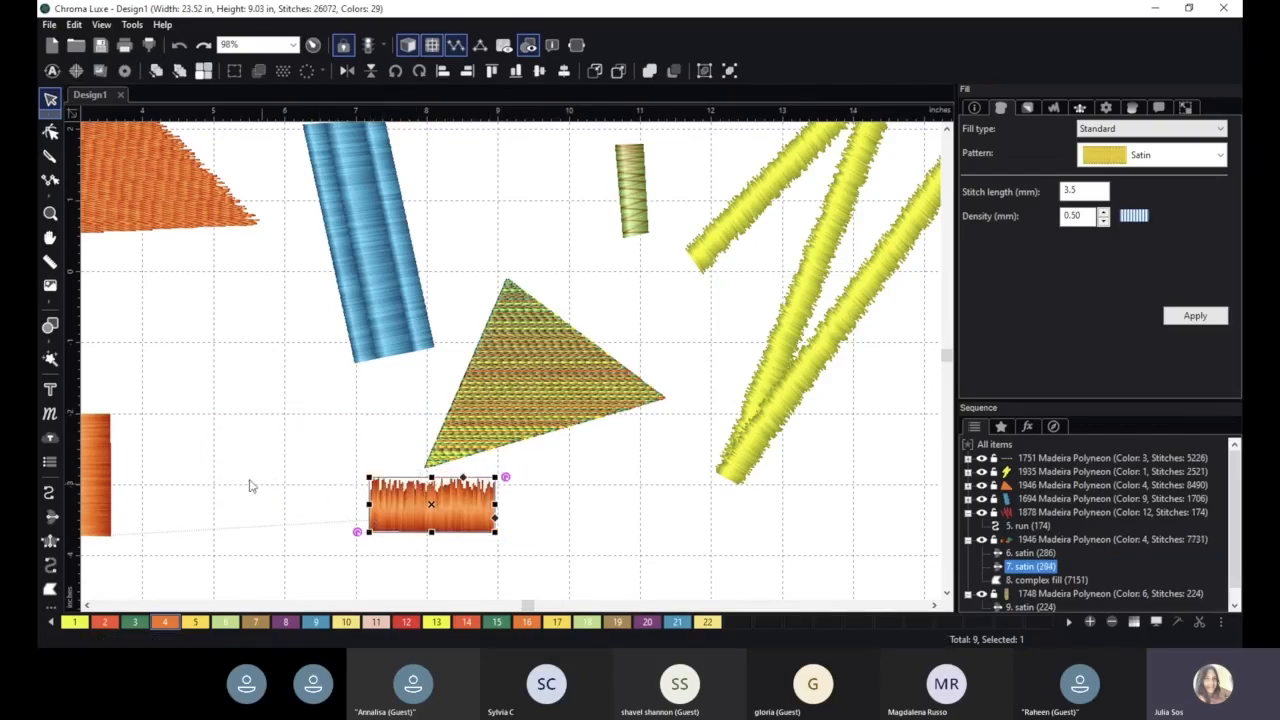
pyautogui.click(105, 462)
pyautogui.click(419, 507)
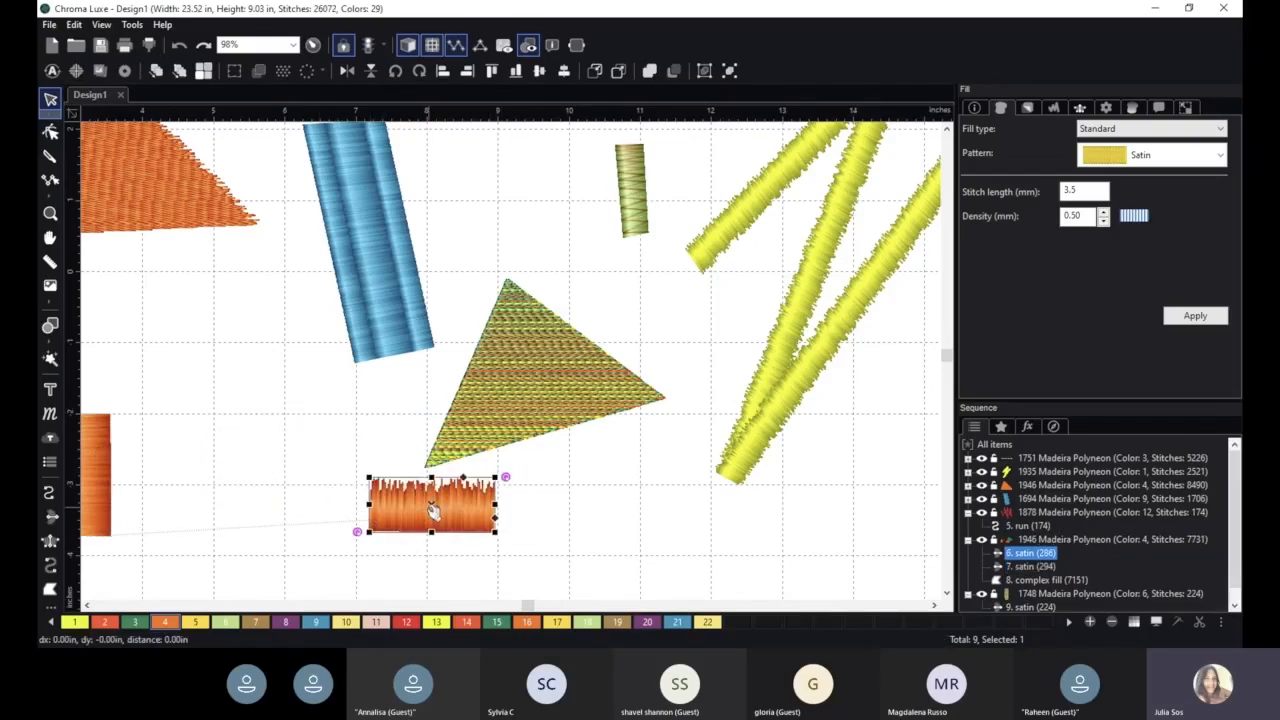
pyautogui.moveTo(465, 512); pyautogui.dragTo(601, 501)
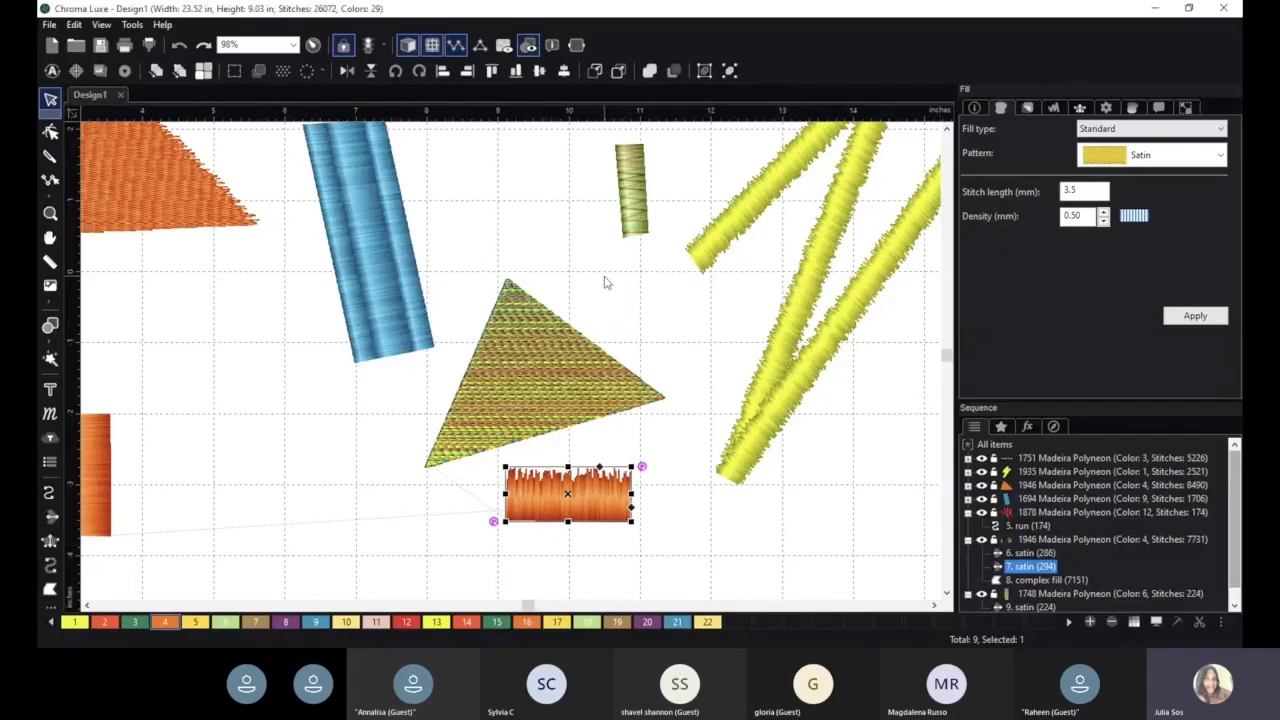
# - Stretch the small orange rectangle to about 0.79 by 2.25 inches and move it up and right
pyautogui.scroll(-1, 590, 288)
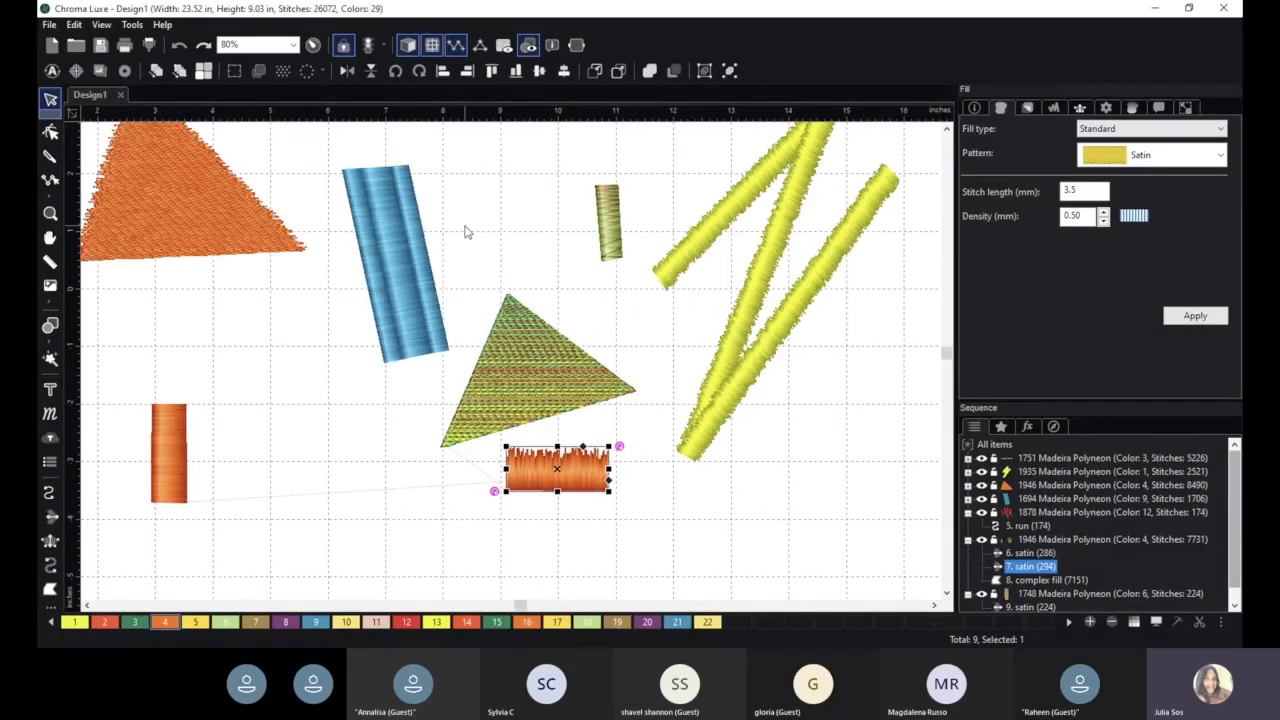
pyautogui.scroll(-1, 488, 222)
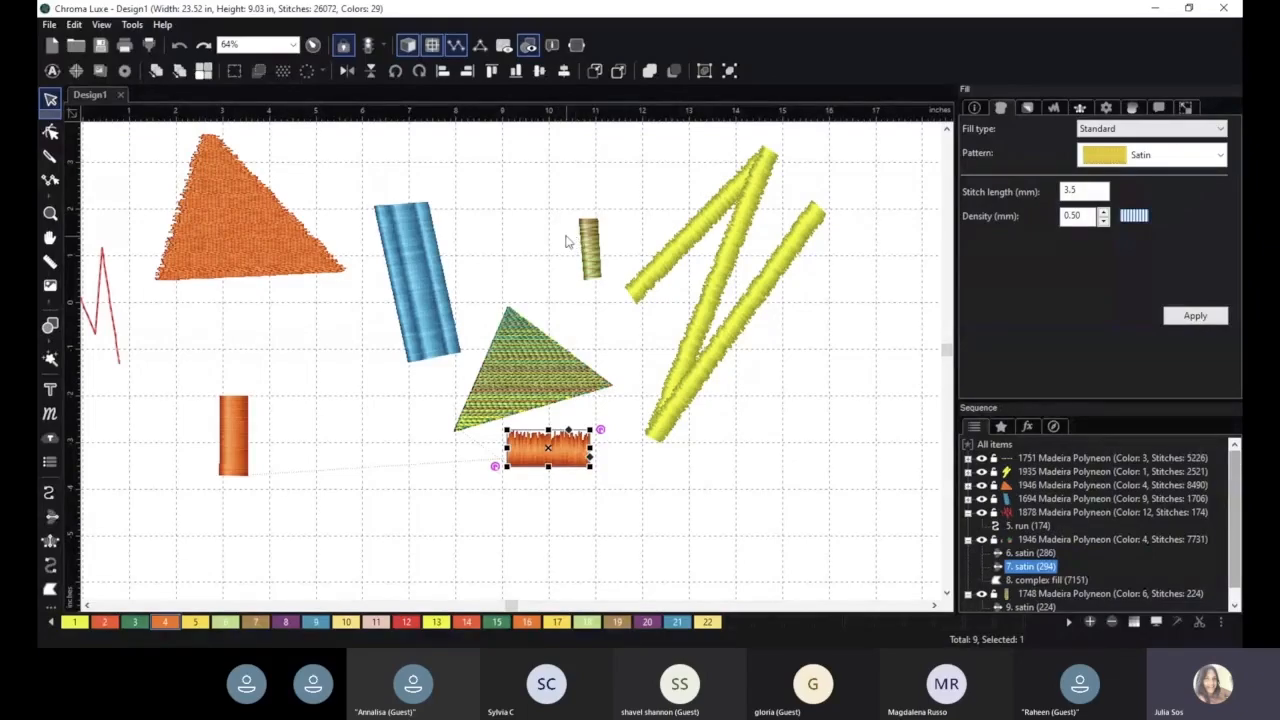
pyautogui.click(511, 213)
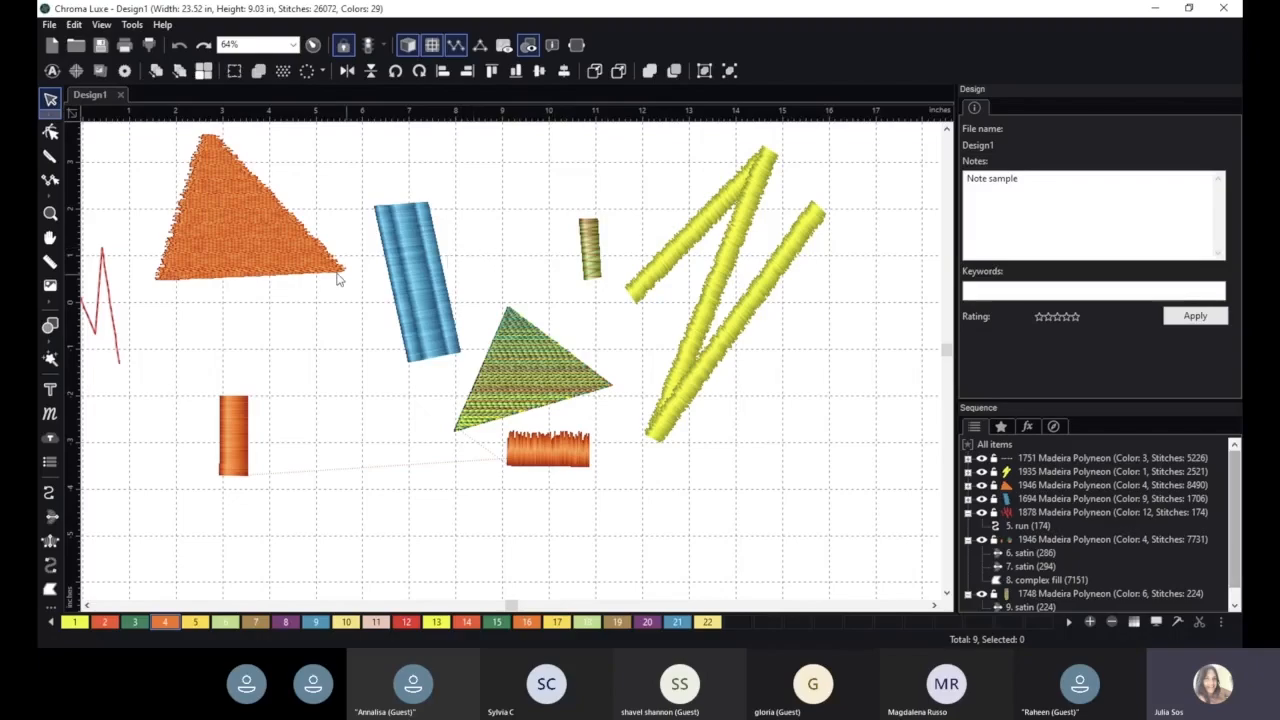
pyautogui.click(237, 417)
pyautogui.moveTo(257, 395); pyautogui.dragTo(265, 352)
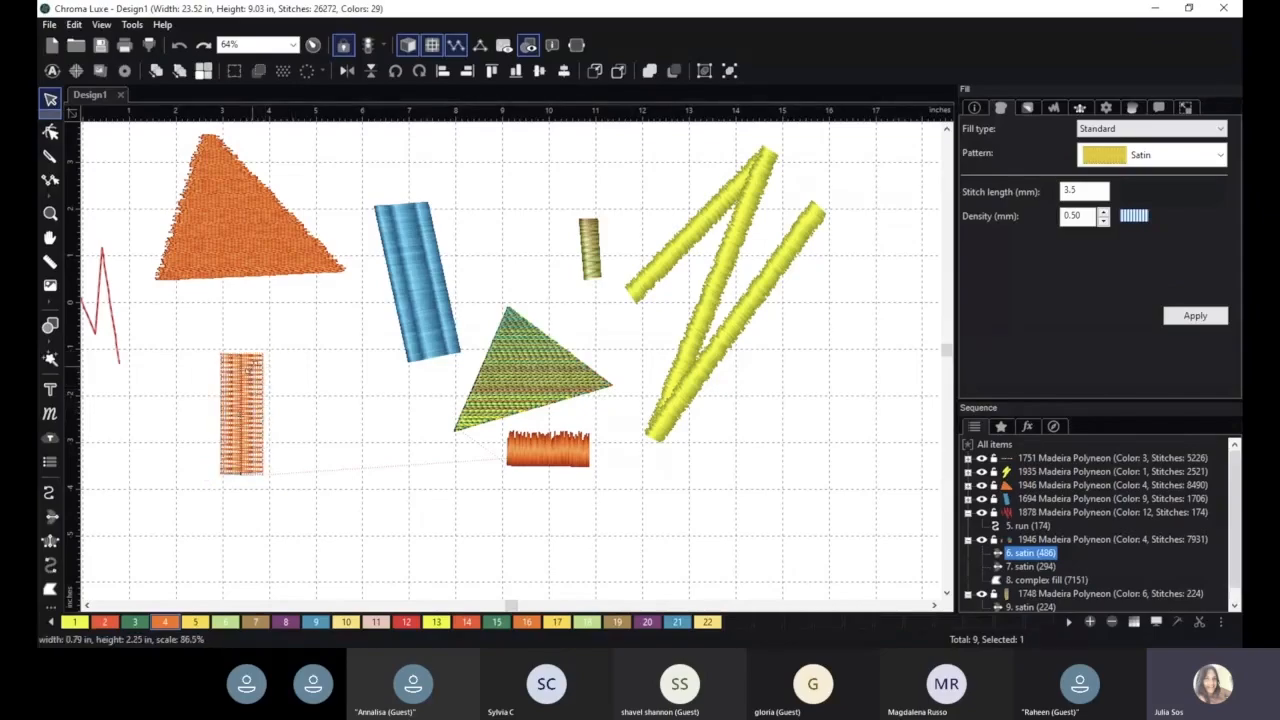
pyautogui.moveTo(243, 410); pyautogui.dragTo(314, 371)
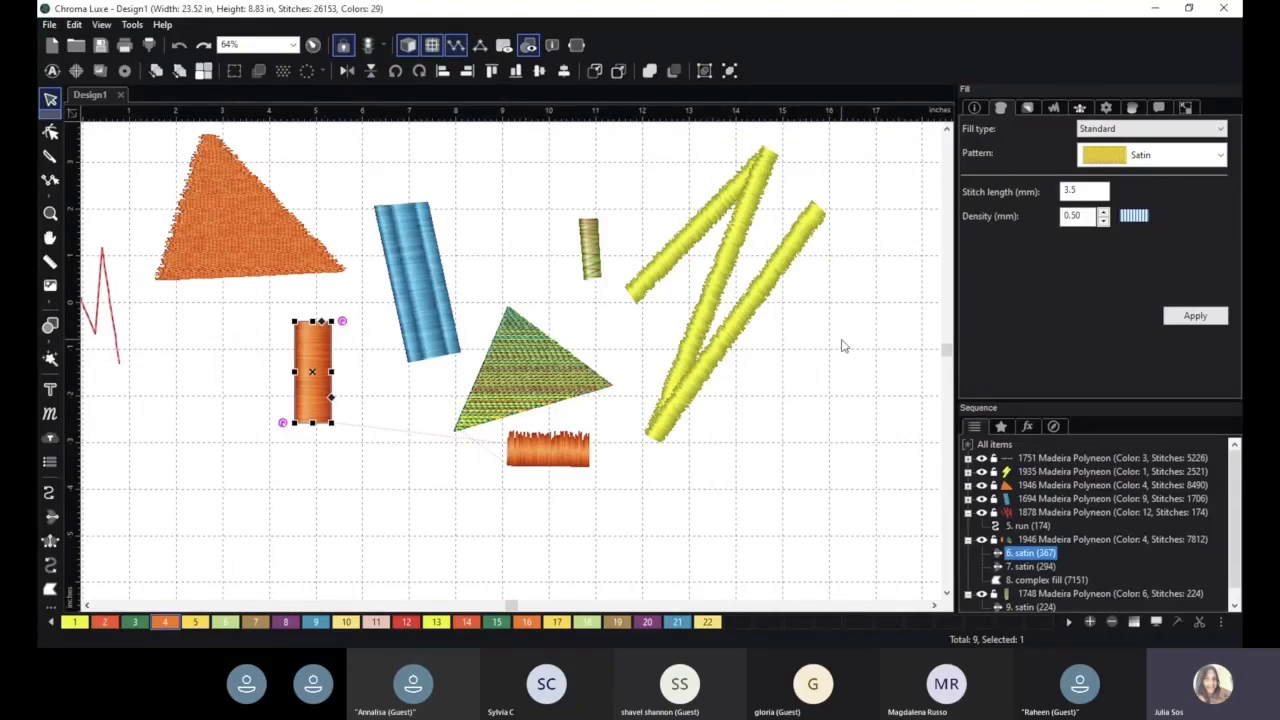
pyautogui.scroll(1, 866, 318)
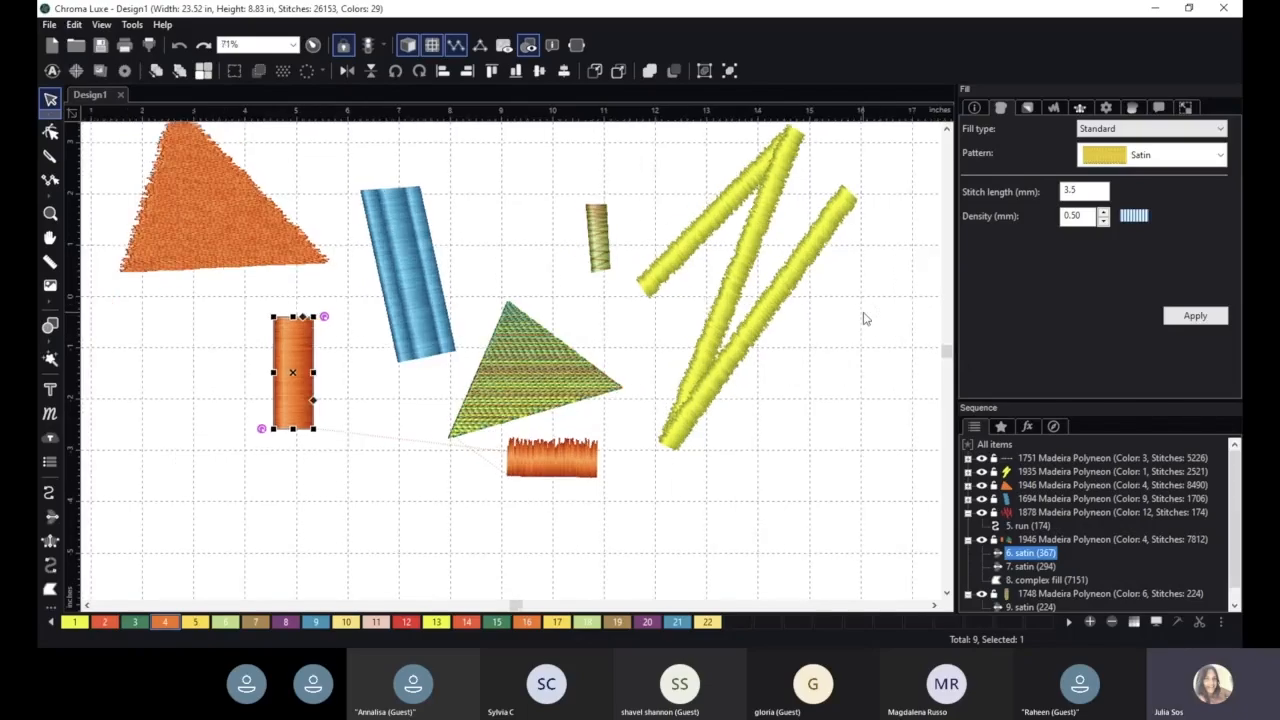
pyautogui.scroll(-1, 867, 319)
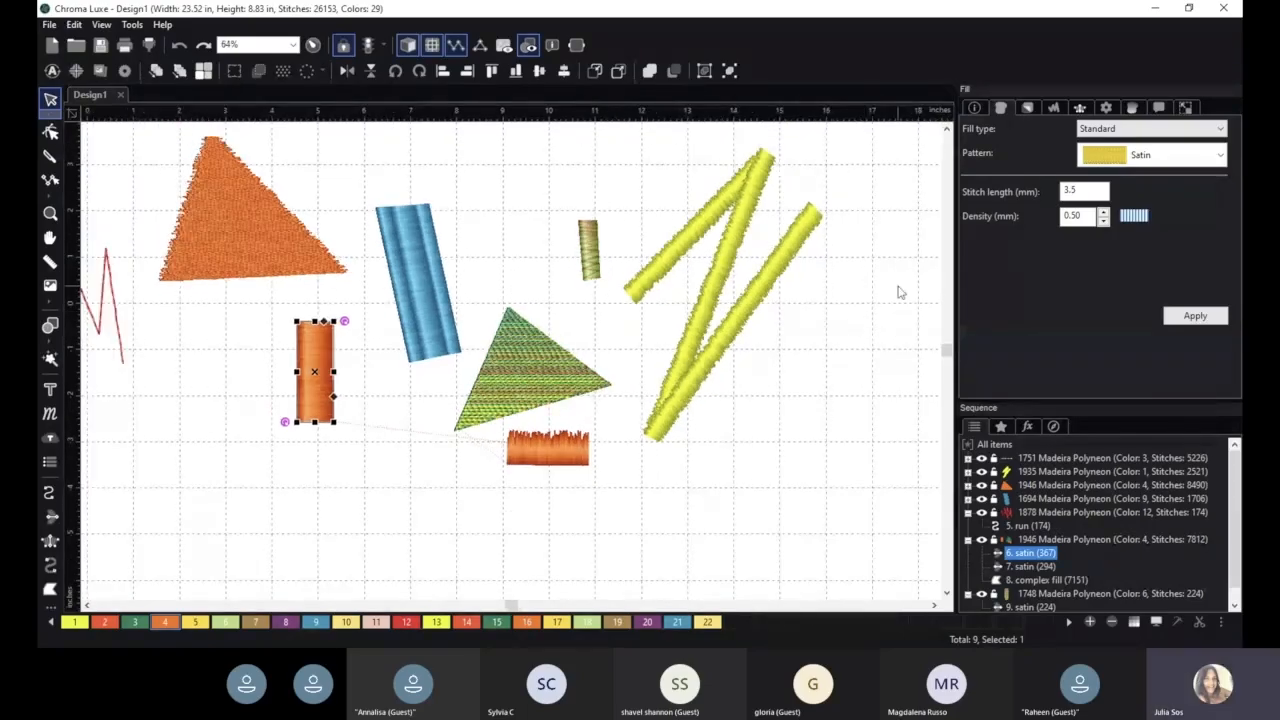